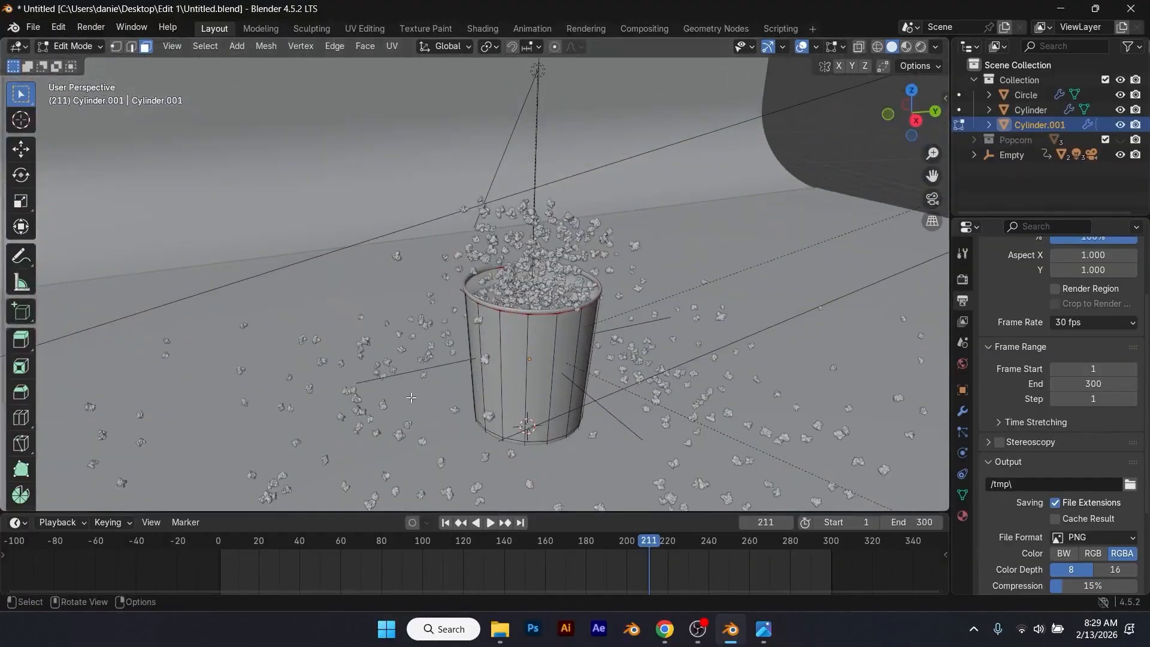
key("Tab")
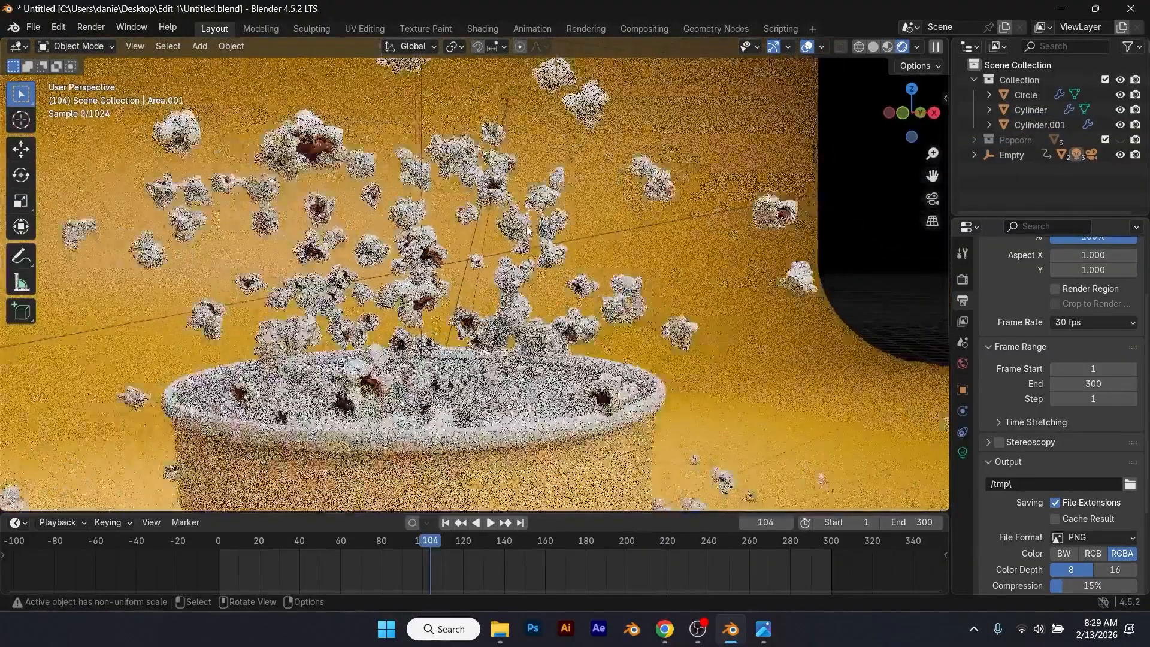
scroll(526, 227, "up", 2)
middle_click_drag(526, 226, 511, 224)
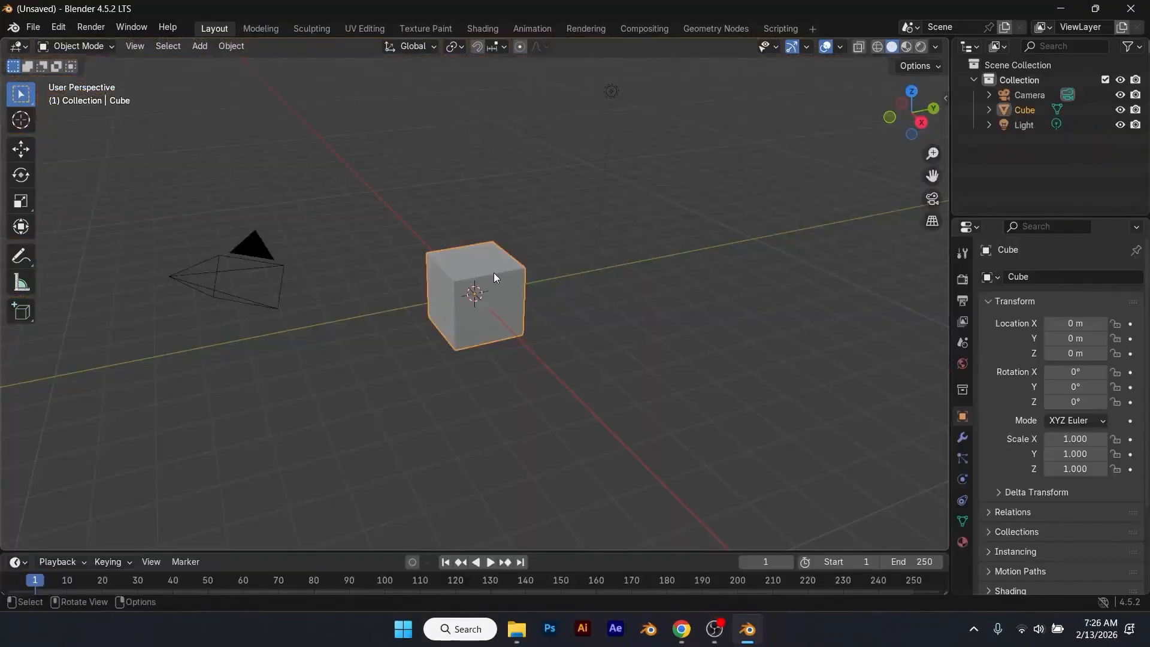
Step: Delete all default objects (camera, cube and light) from the scene
key("a")
key("x")
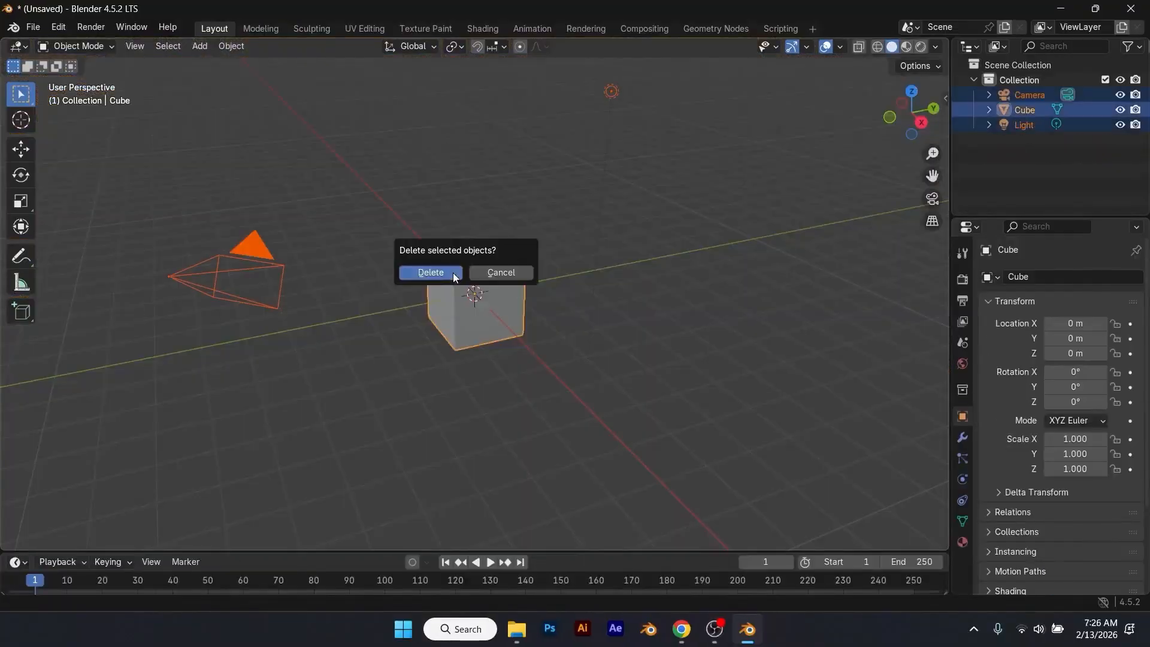
left_click(452, 272)
Step: Add a cylinder mesh with 16 vertices to the empty scene
key("shift+a")
mouse_move(435, 287)
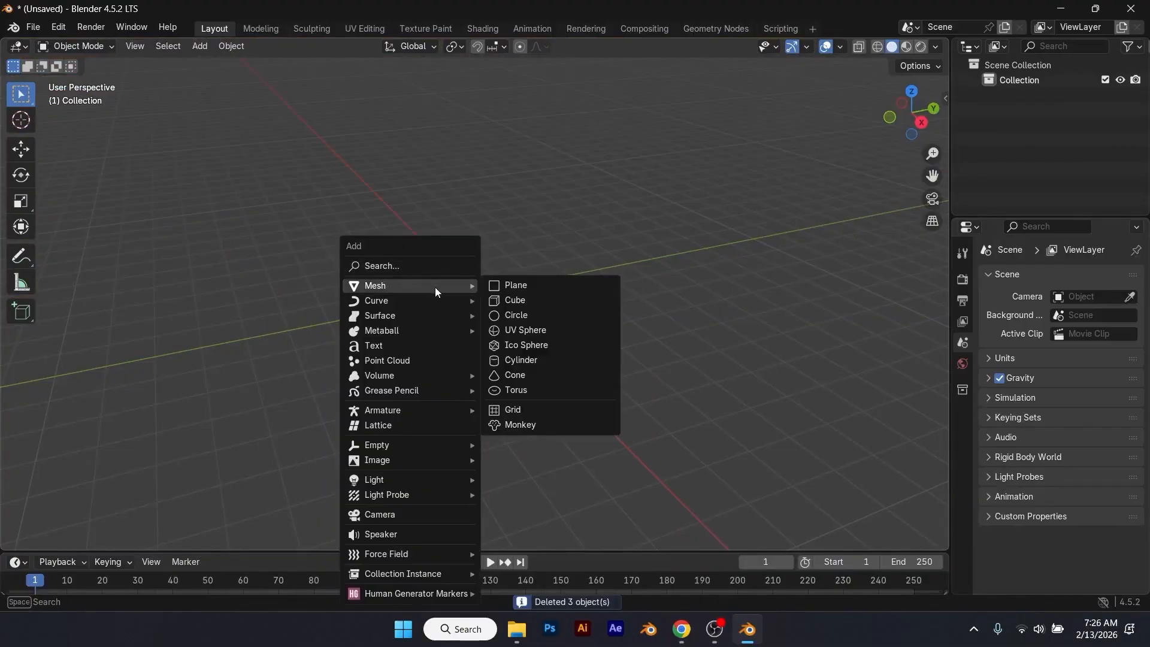
left_click(544, 360)
left_click(99, 533)
left_click(203, 361)
type("16")
key("Return")
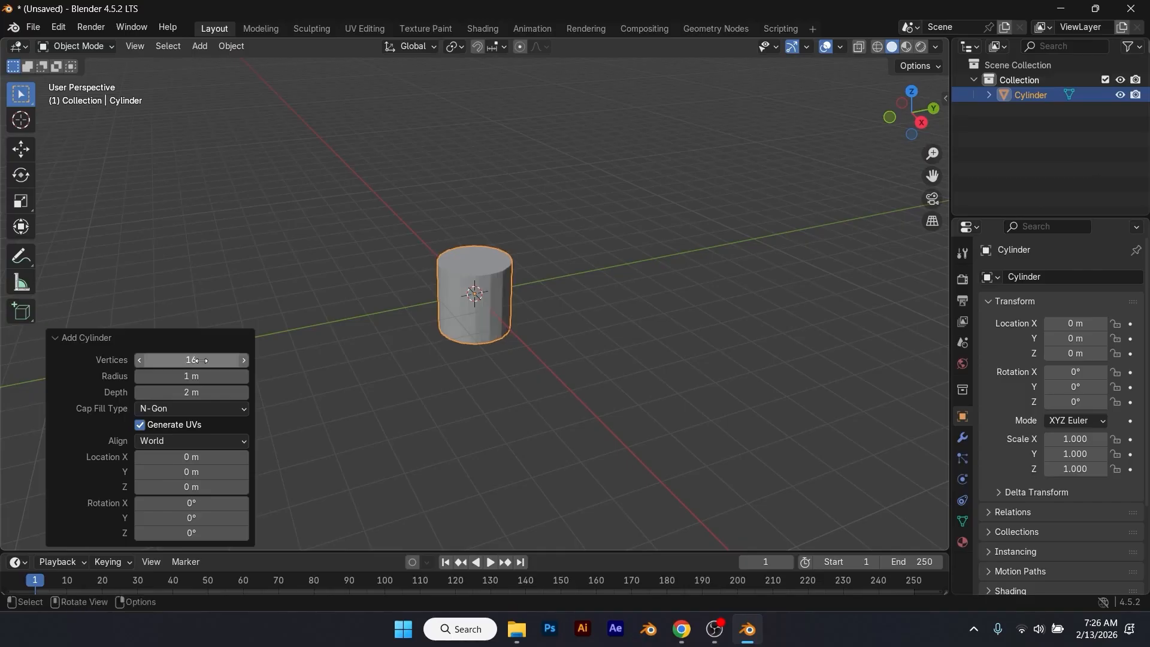
Step: Raise the cylinder about 1.02 m along Z in front view so its base rests on the ground line
left_click(483, 280)
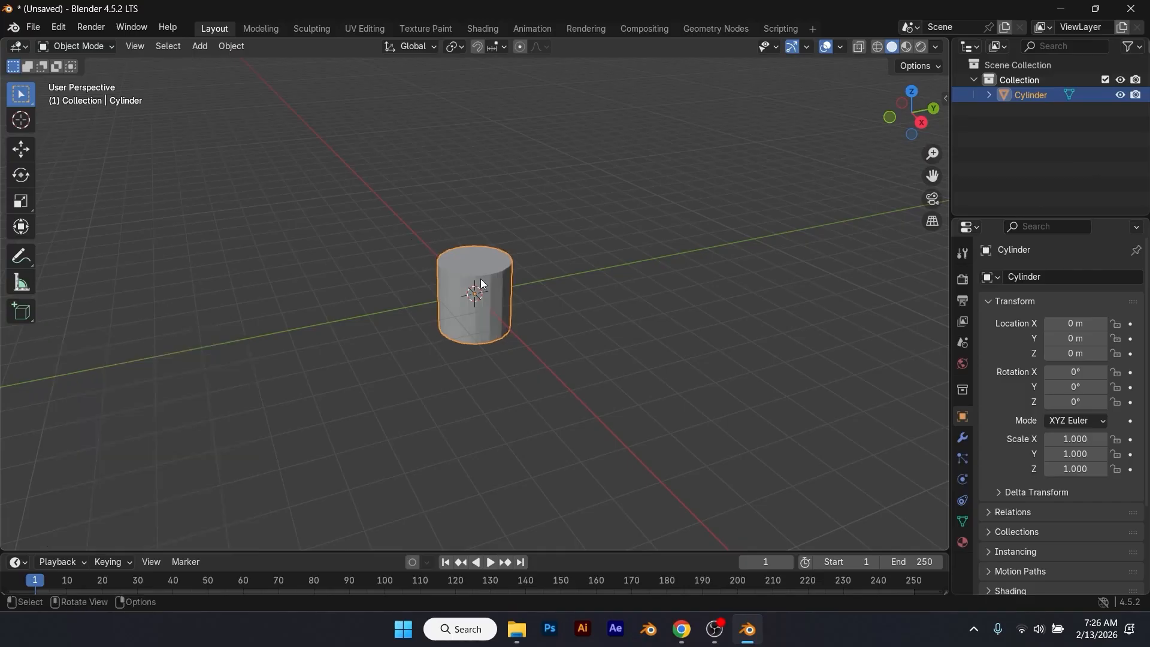
key("KP_1")
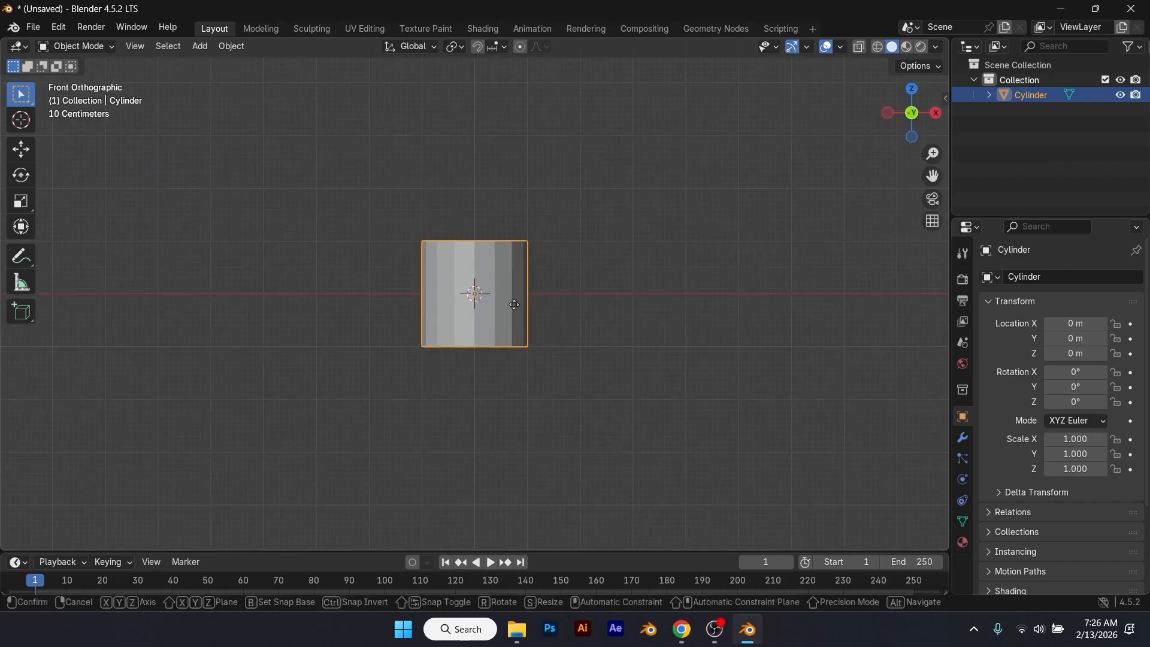
key("g")
key("z")
left_click(514, 257)
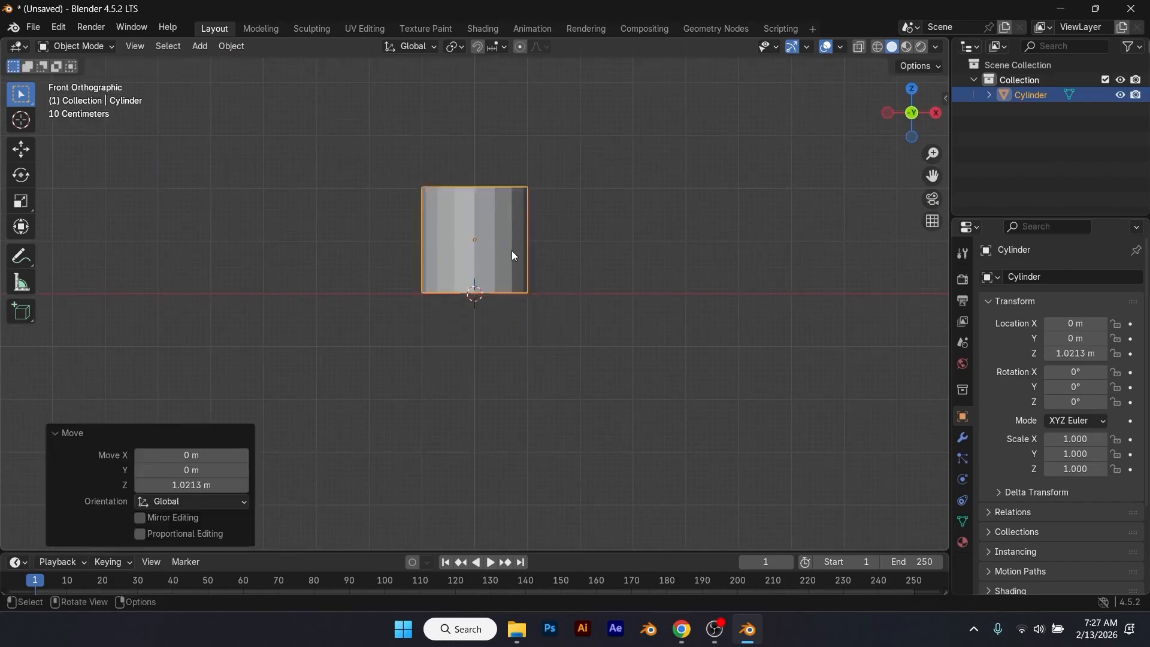
Step: Edit the cylinder's mesh in wireframe shading and raise its top vertices about 0.41 m along Z
key("Tab")
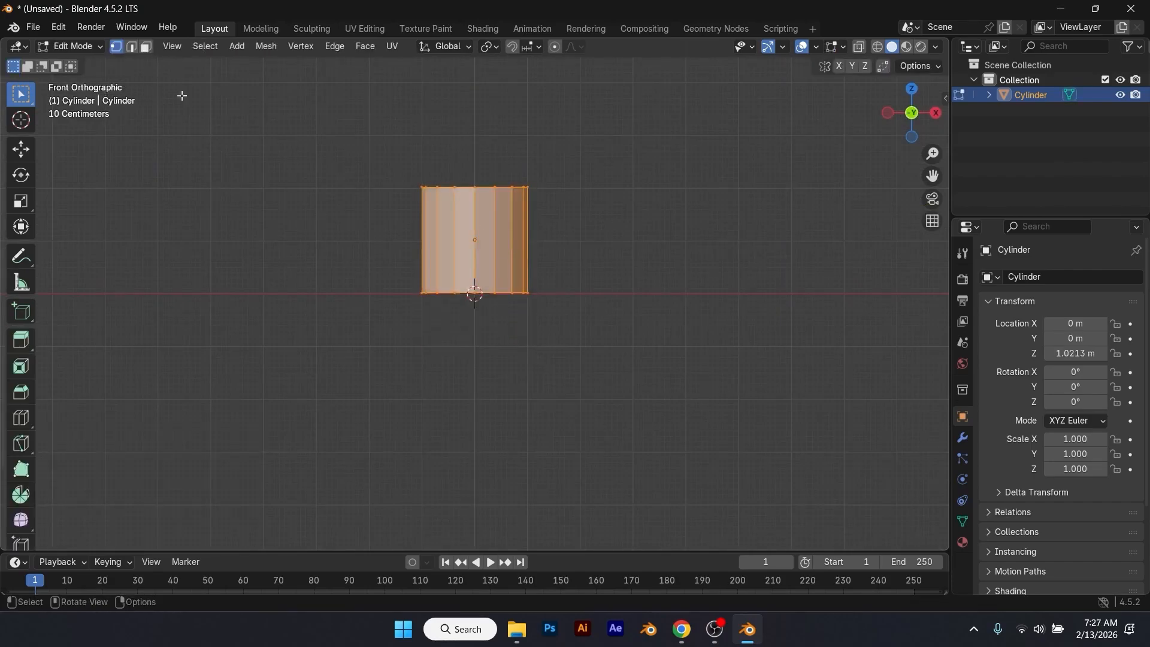
key("z")
left_click(279, 174)
mouse_move(390, 161)
left_mouse_down()
mouse_move(533, 210)
mouse_move(585, 212)
left_mouse_up()
key("g")
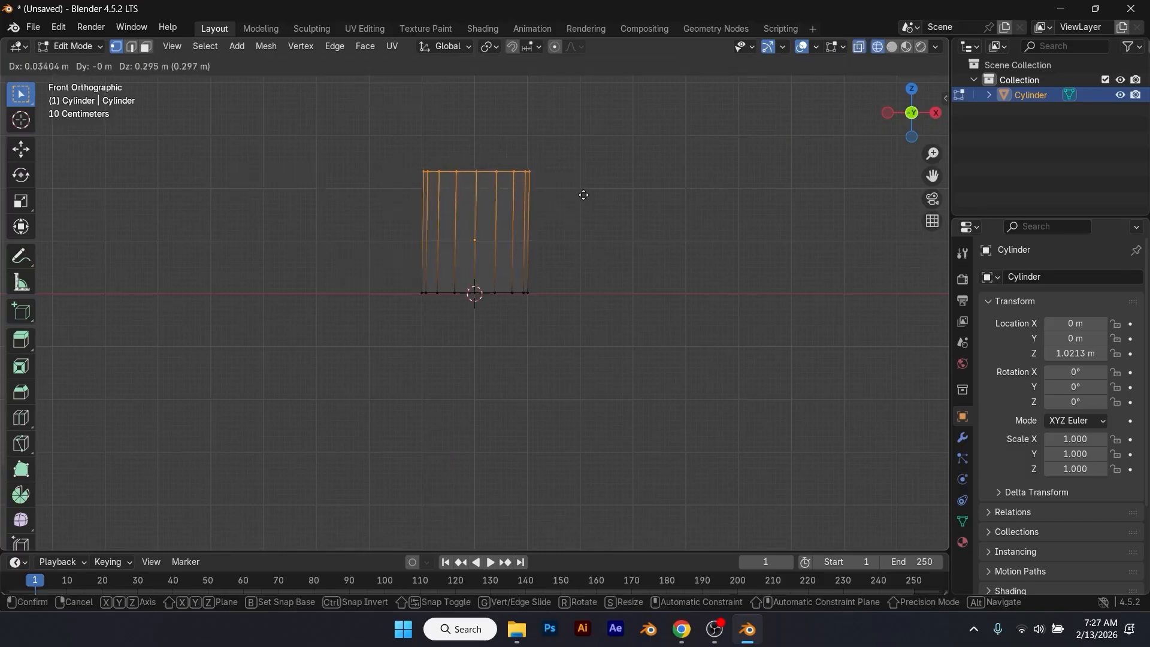
key("z")
left_click(582, 189)
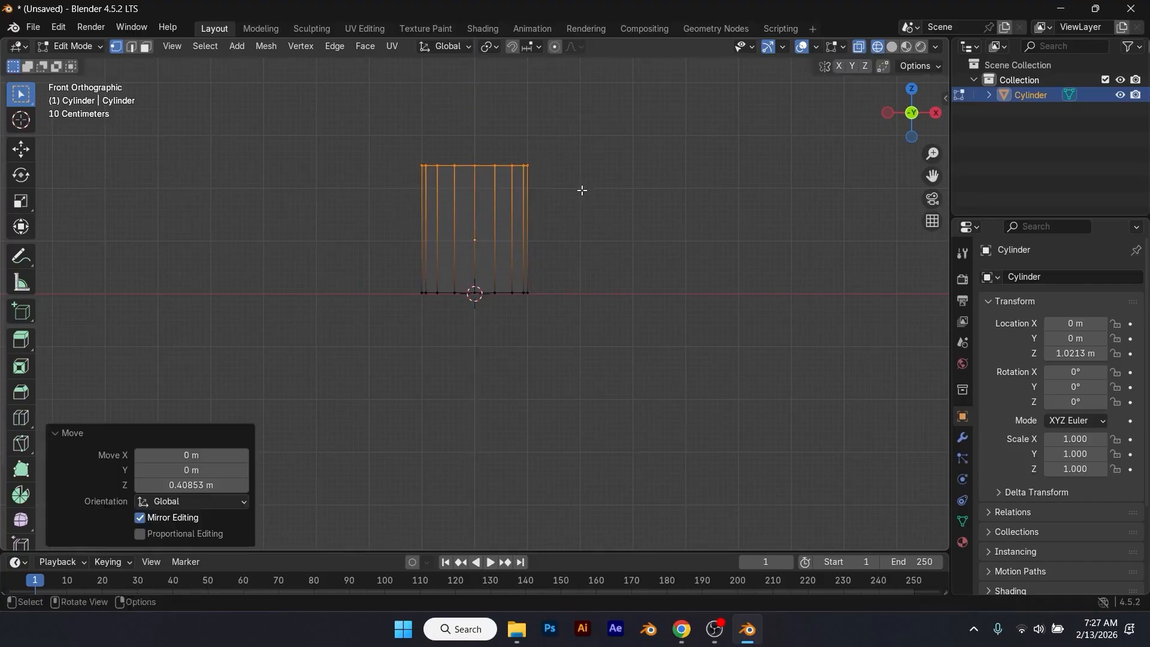
Step: Scale the cylinder's bottom vertices to about 0.843 to taper the cup toward its base
left_click_drag(401, 274, 581, 326)
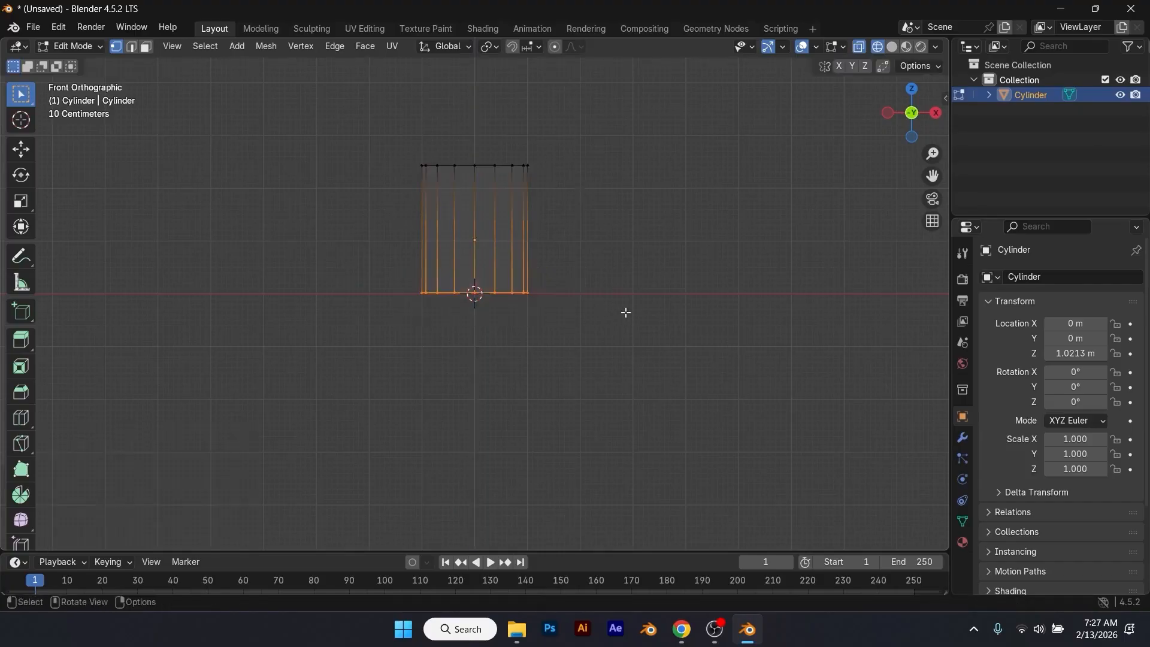
key("s")
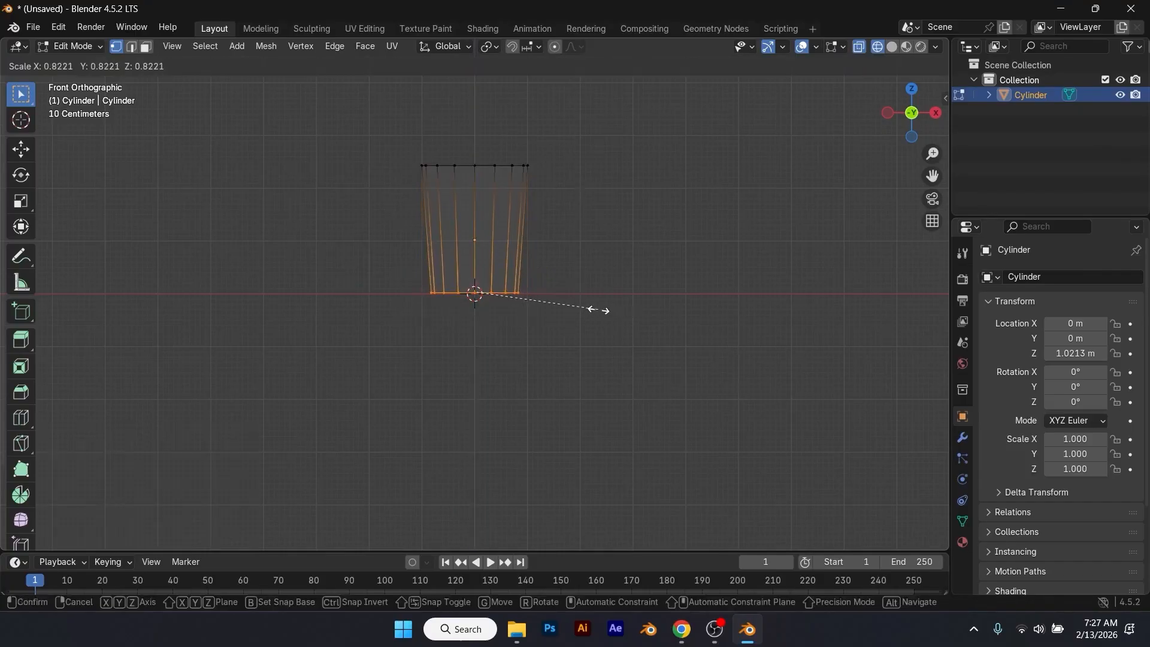
left_click(602, 311)
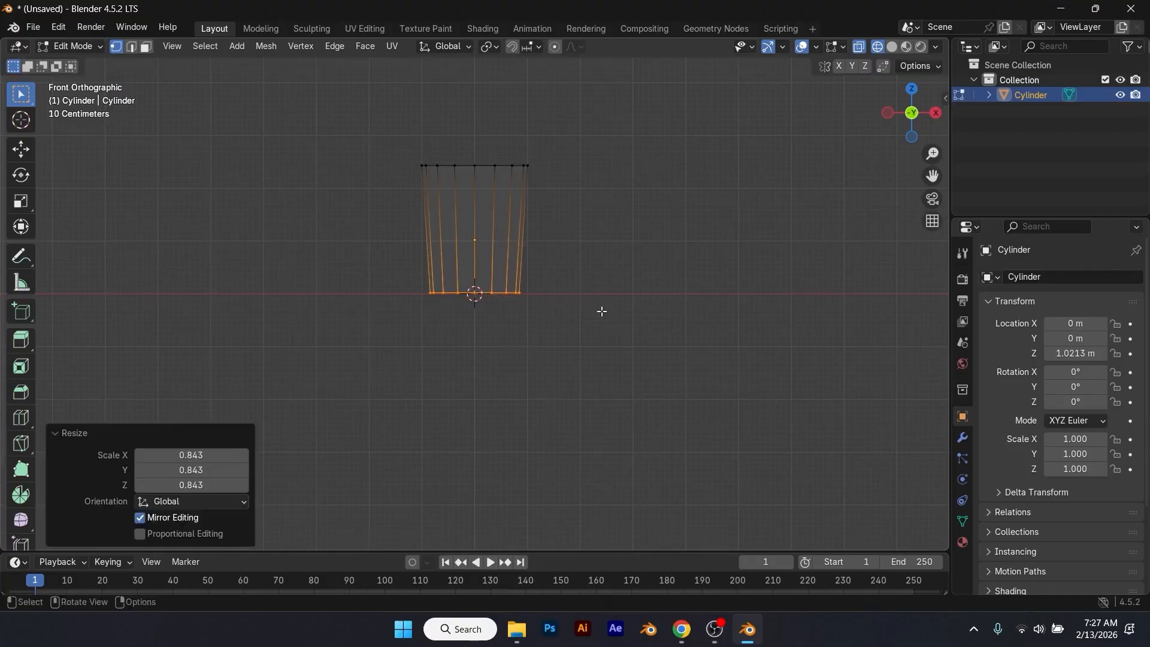
Step: Lower the cup's top vertices about 0.24 m along Z
left_click_drag(379, 142, 587, 193)
key("g")
key("z")
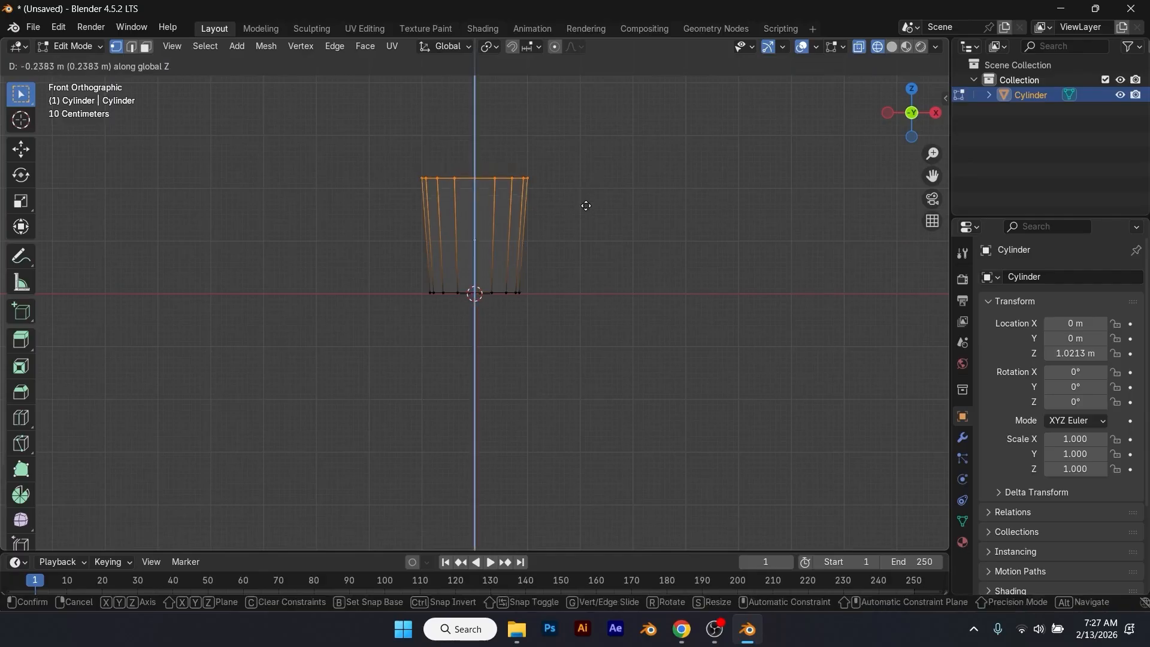
left_click(586, 206)
Step: Extrude the cup's top face upward by about 0.07 m to form a narrow rim band
scroll(545, 191, "up", 3)
middle_click_drag(575, 194, 584, 335, "shift")
scroll(586, 310, "up", 1)
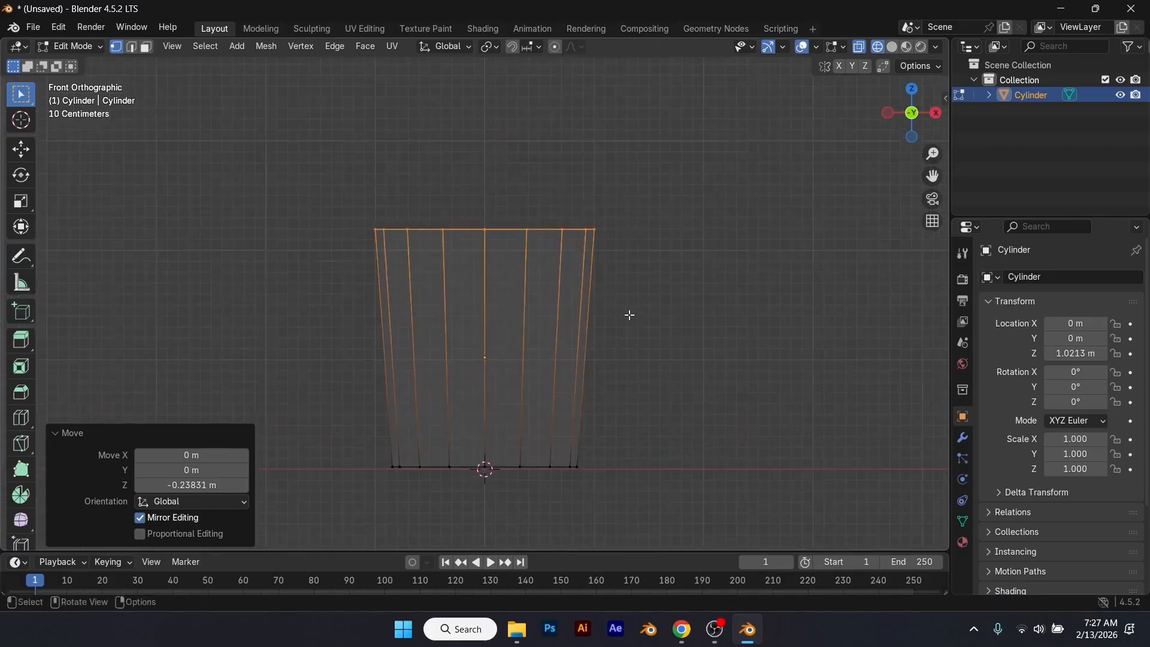
key("e")
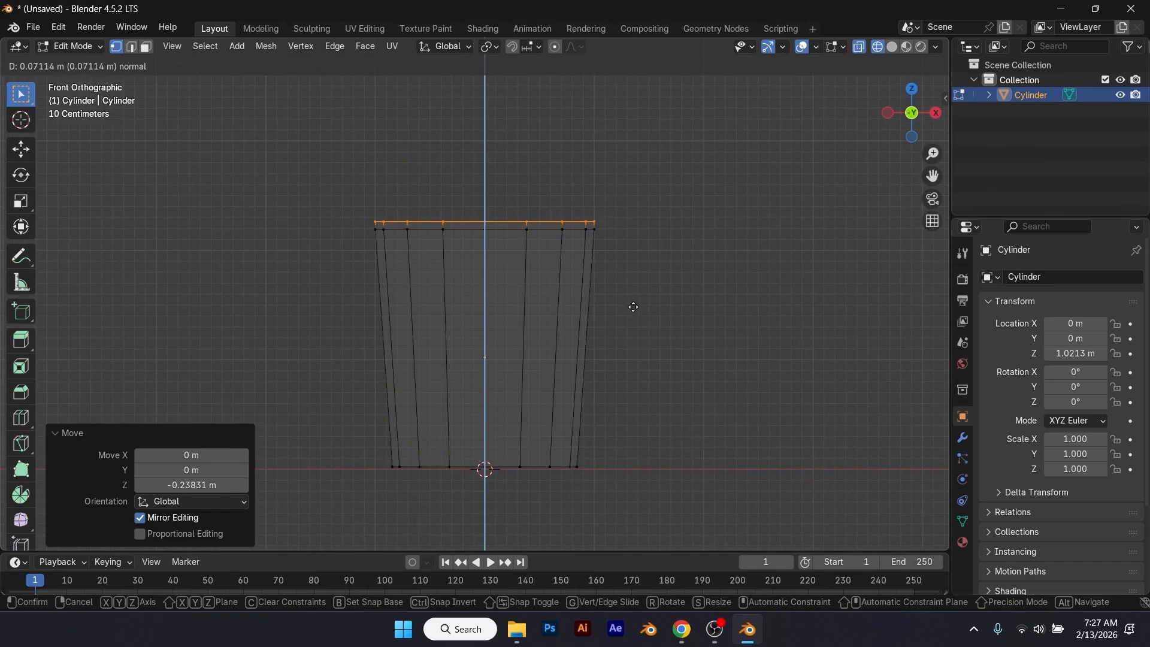
left_click(633, 307)
Step: Extrude the full ring of rim band faces outward along their normals by about 0.043 m, using solid shading
mouse_move(573, 276)
middle_mouse_down()
mouse_move(580, 308)
mouse_move(581, 278)
middle_mouse_up()
key("Tab")
key("Tab")
scroll(613, 247, "up", 2)
left_click(648, 248)
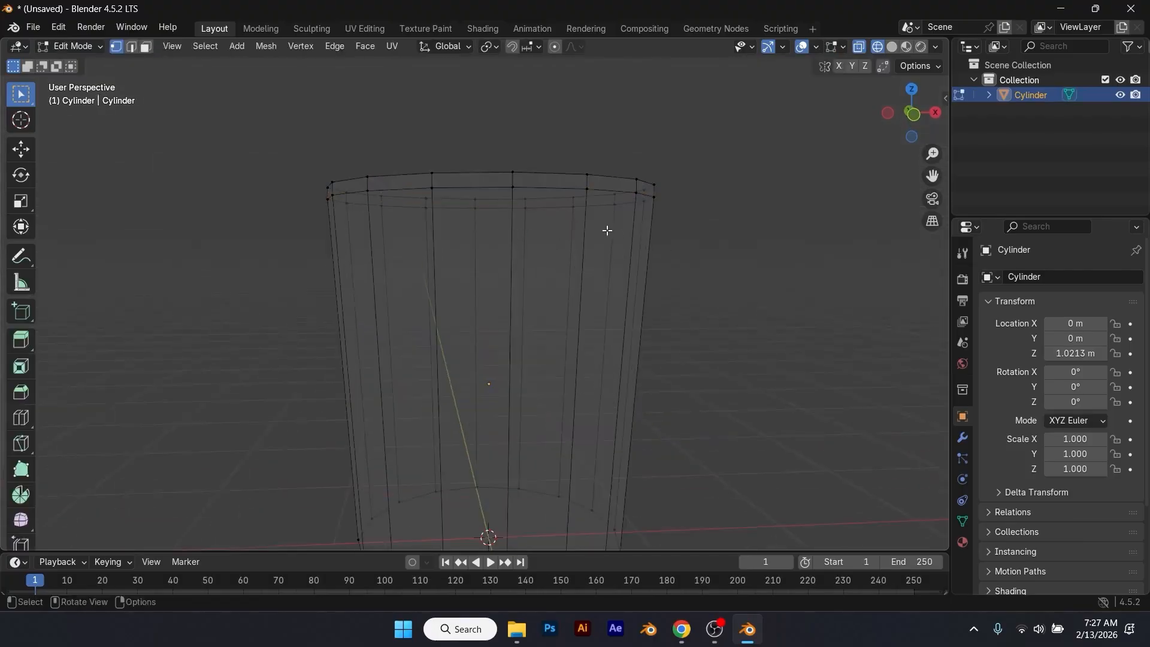
left_click(146, 48)
left_click(538, 180)
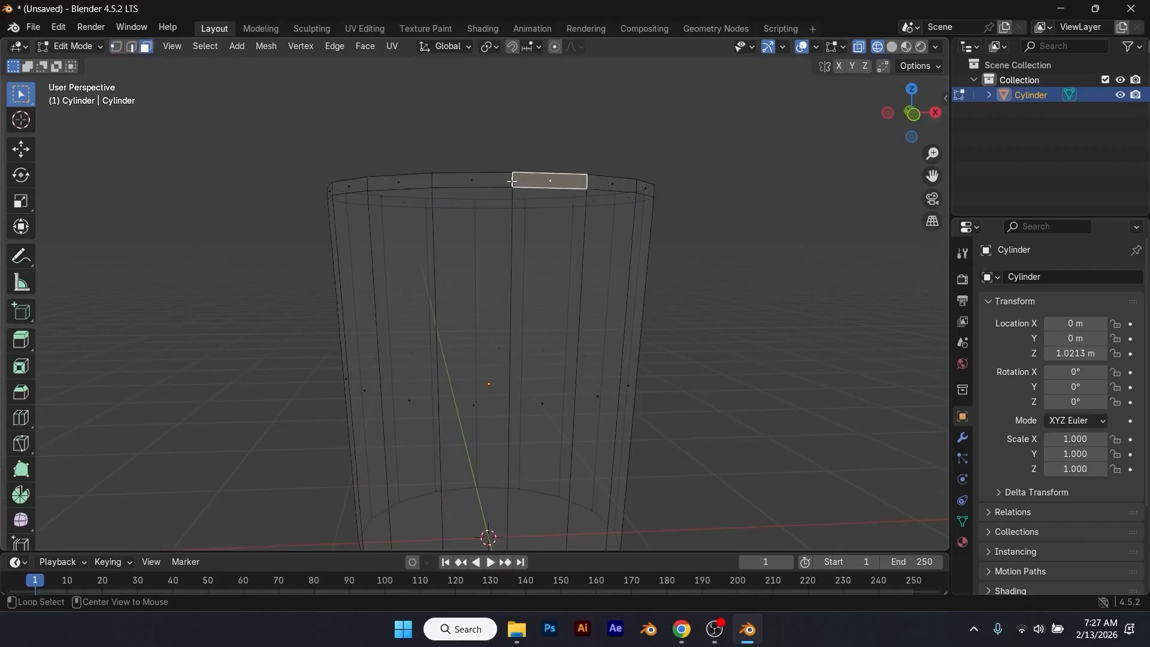
left_click(538, 180, "alt")
middle_click_drag(539, 180, 558, 234)
key("x")
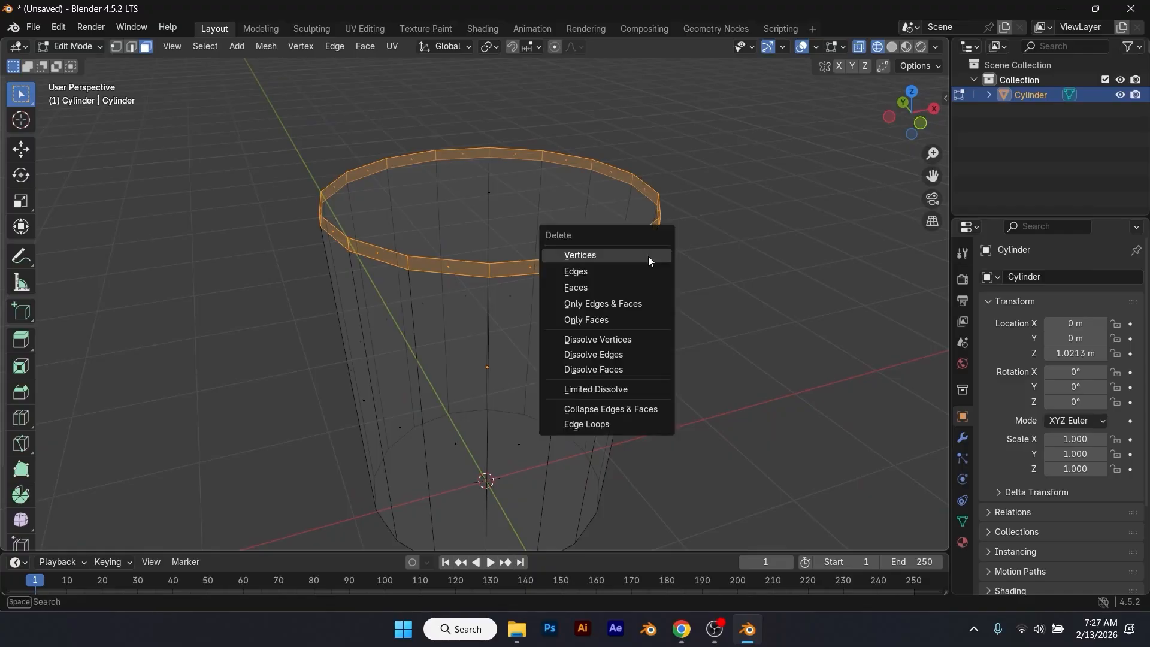
key("Escape")
key("z")
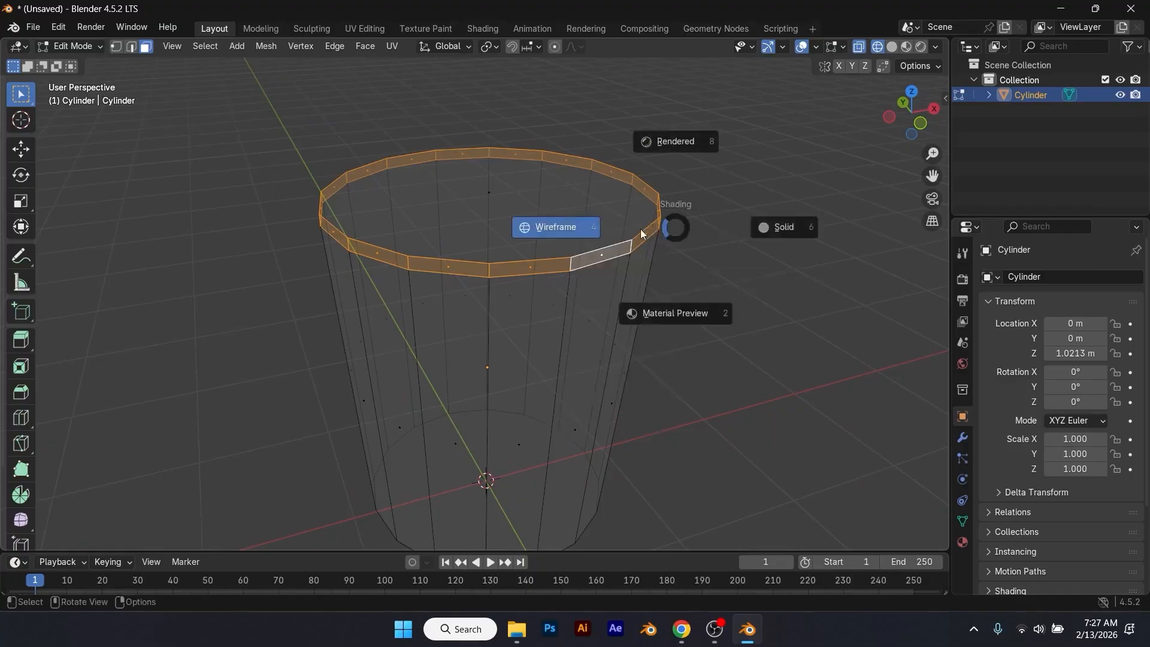
left_click(744, 234)
key("ctrl+f")
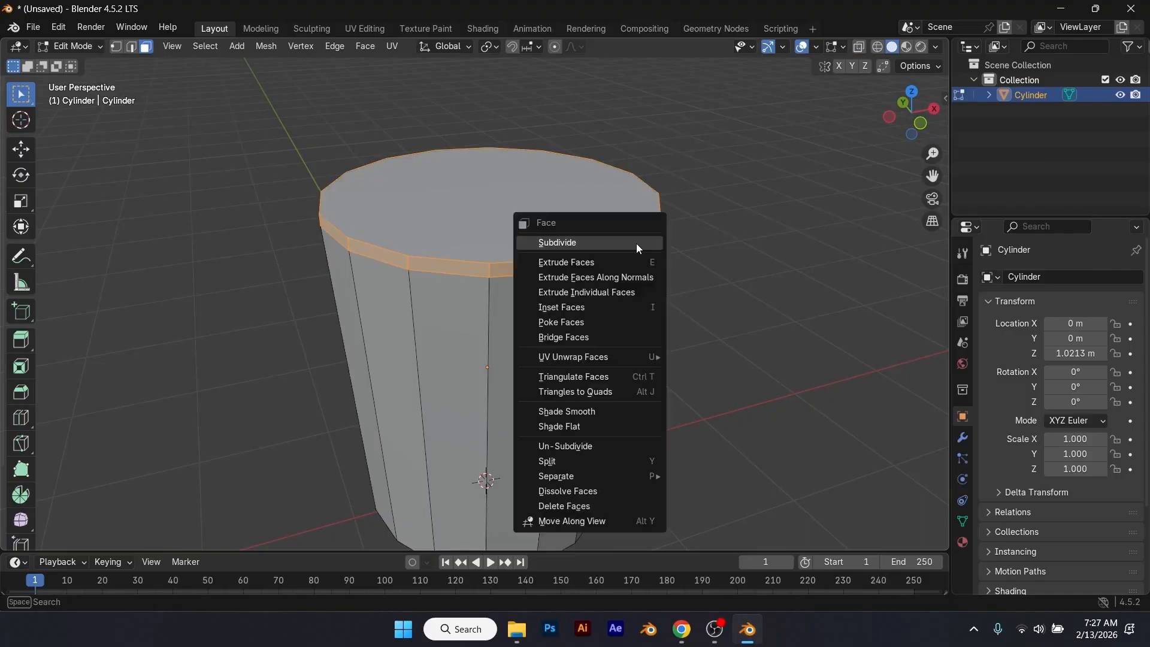
left_click(635, 277)
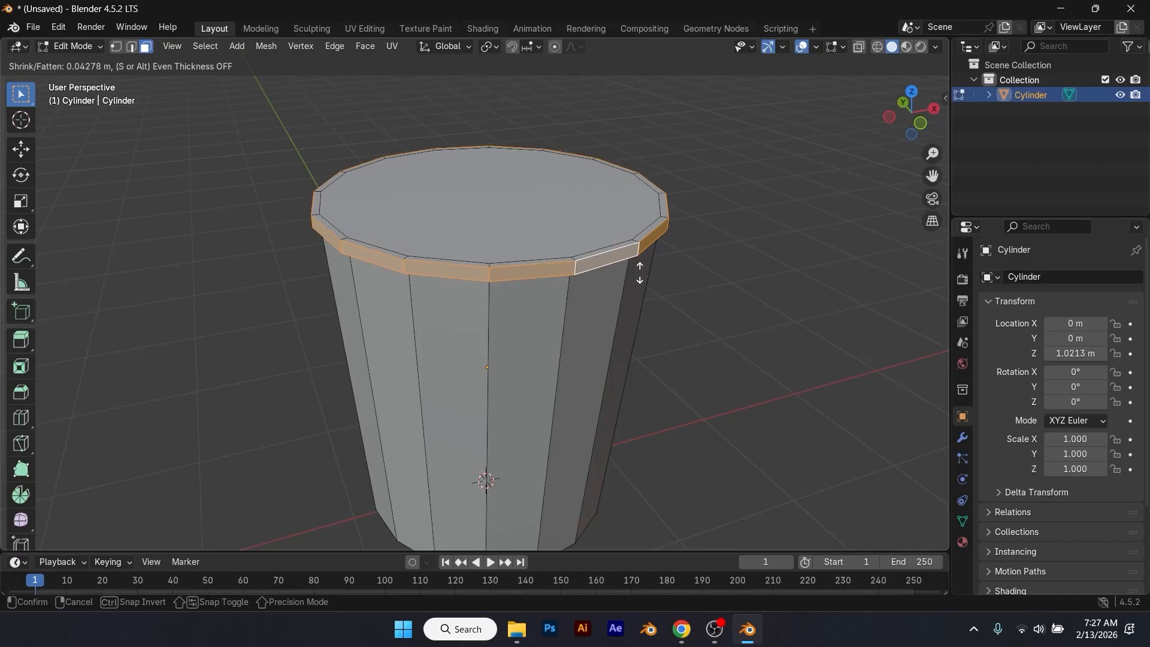
left_click(640, 272)
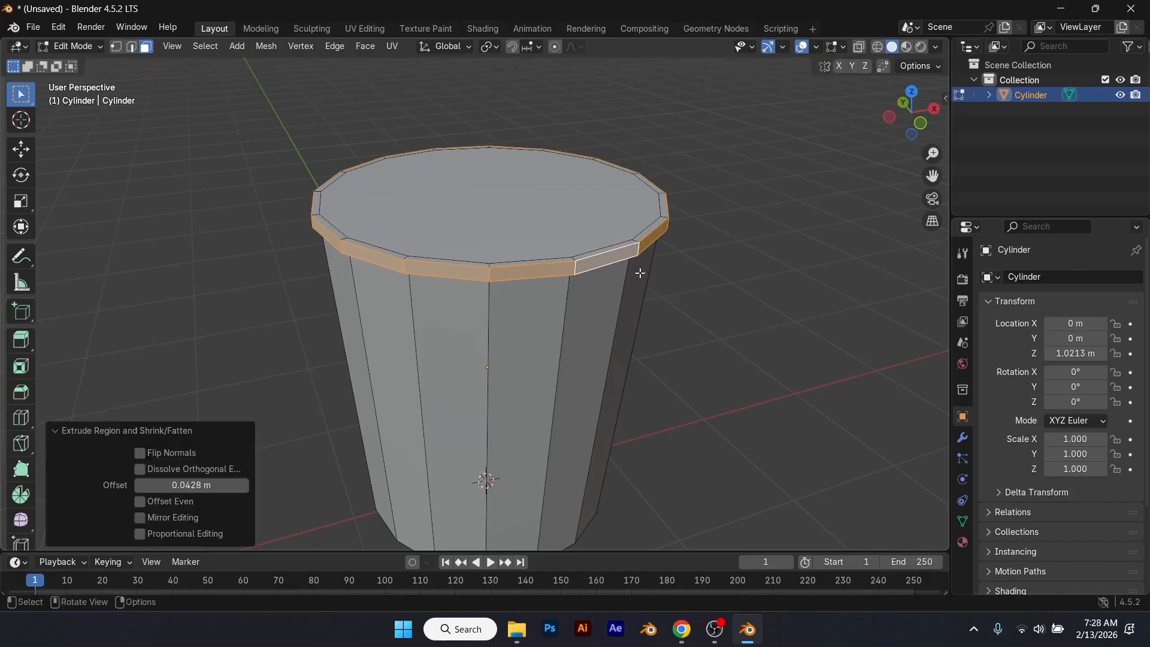
Step: Delete the large face that closes the cup's top
middle_click_drag(639, 272, 597, 275)
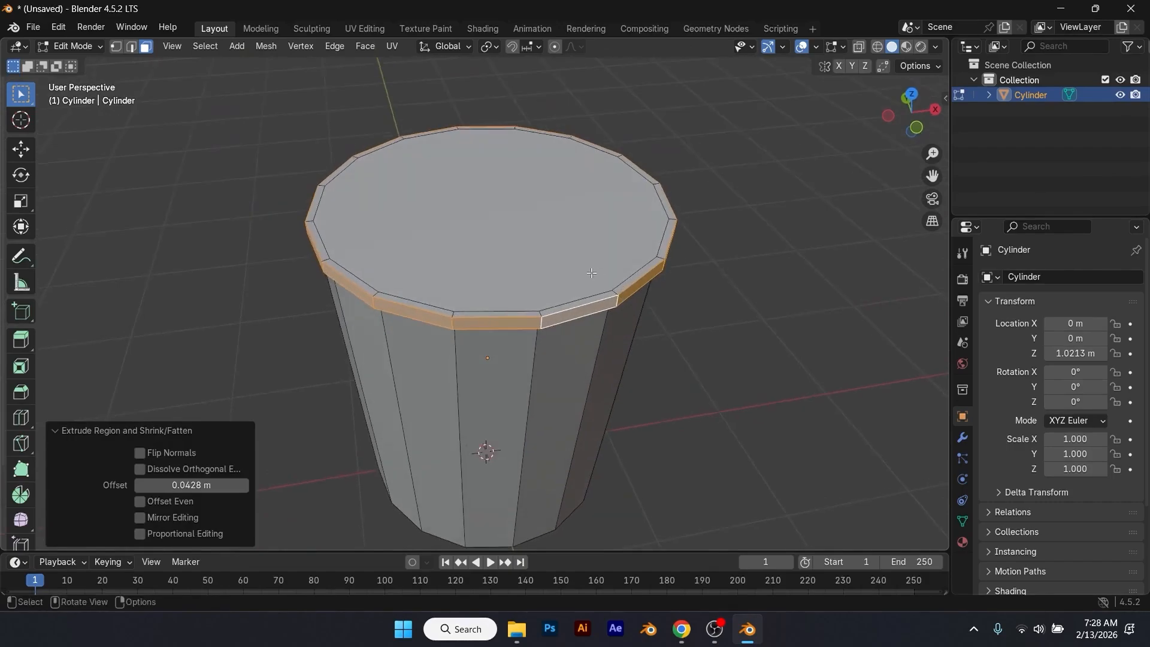
left_click(569, 263)
key("x")
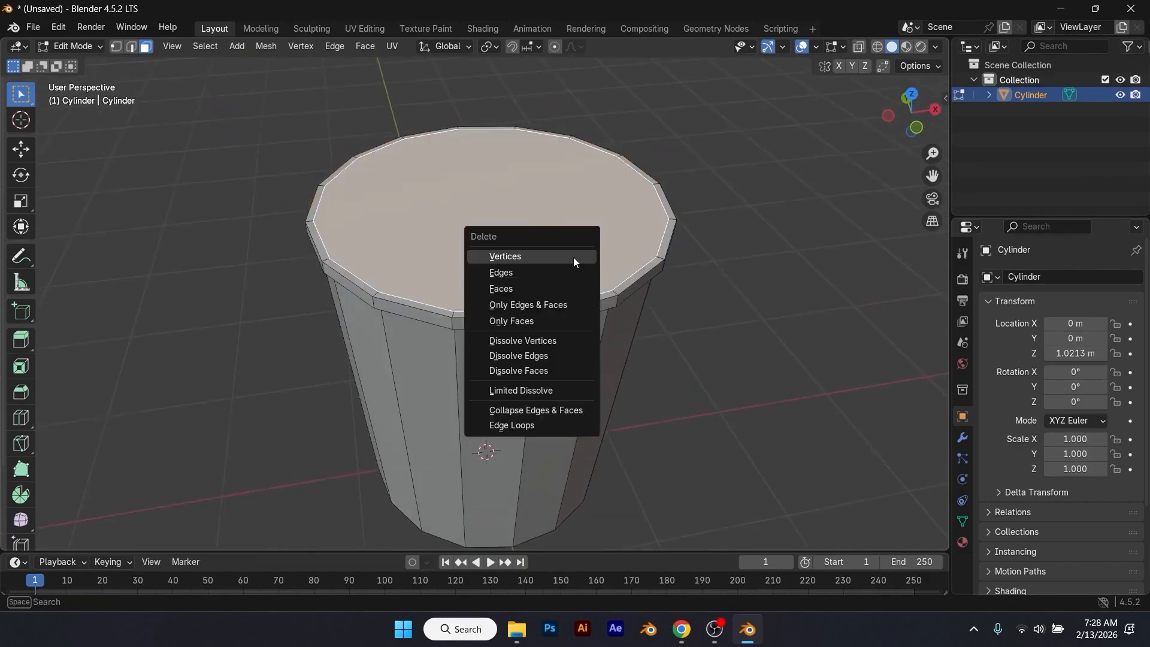
left_click(533, 289)
Step: Bridge the two inner edge loops of the rim to close the gap inside the cup's lip
middle_click_drag(533, 289, 620, 286)
scroll(640, 258, "up", 3)
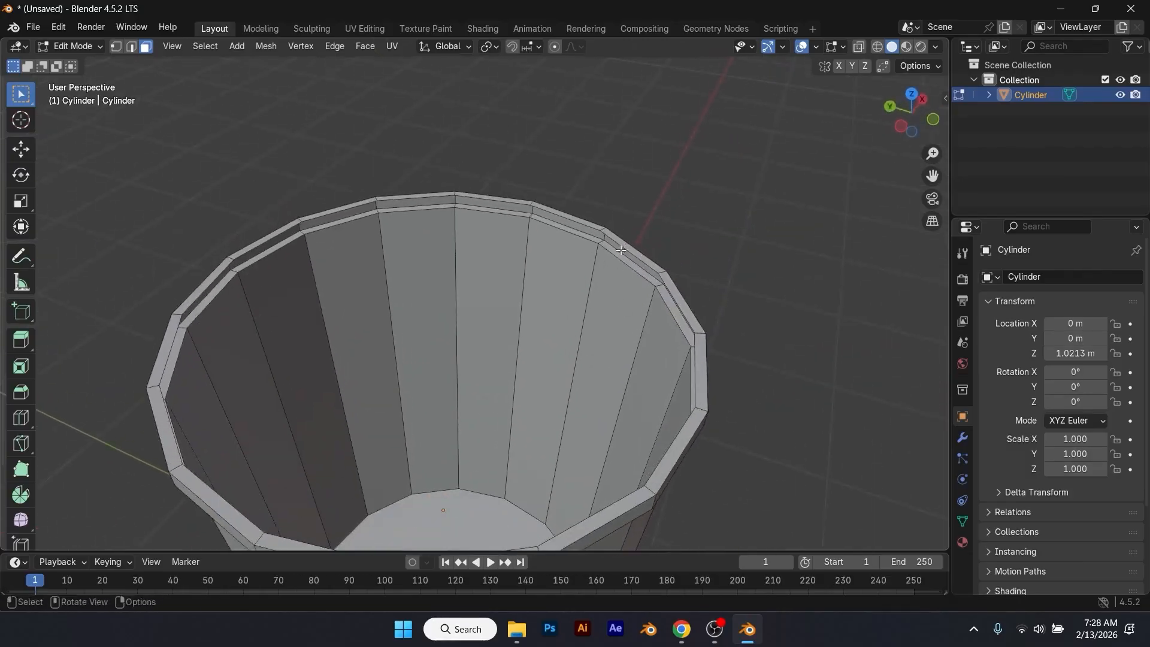
left_click(131, 46)
left_click(618, 243)
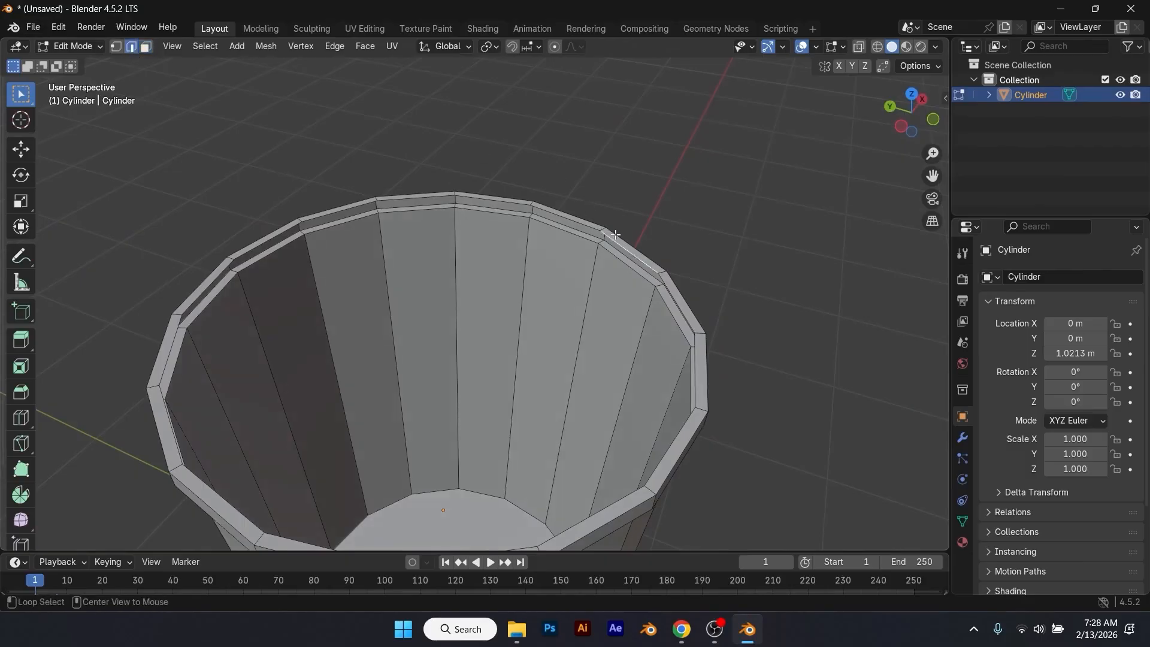
left_click(601, 232, "alt")
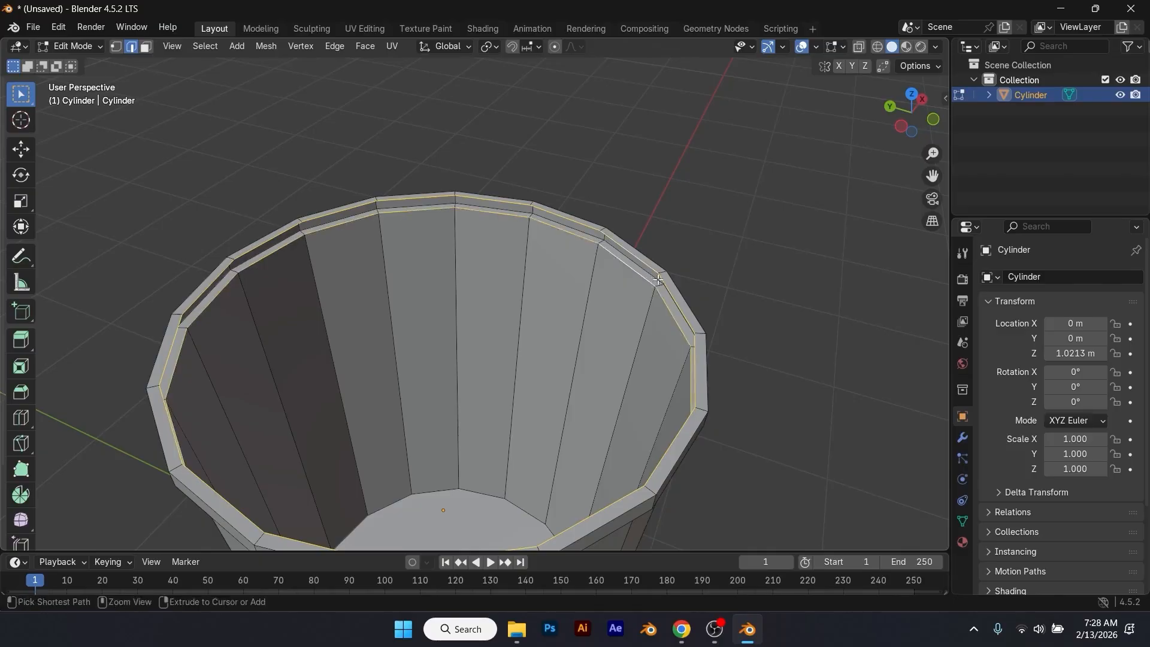
key("ctrl+e")
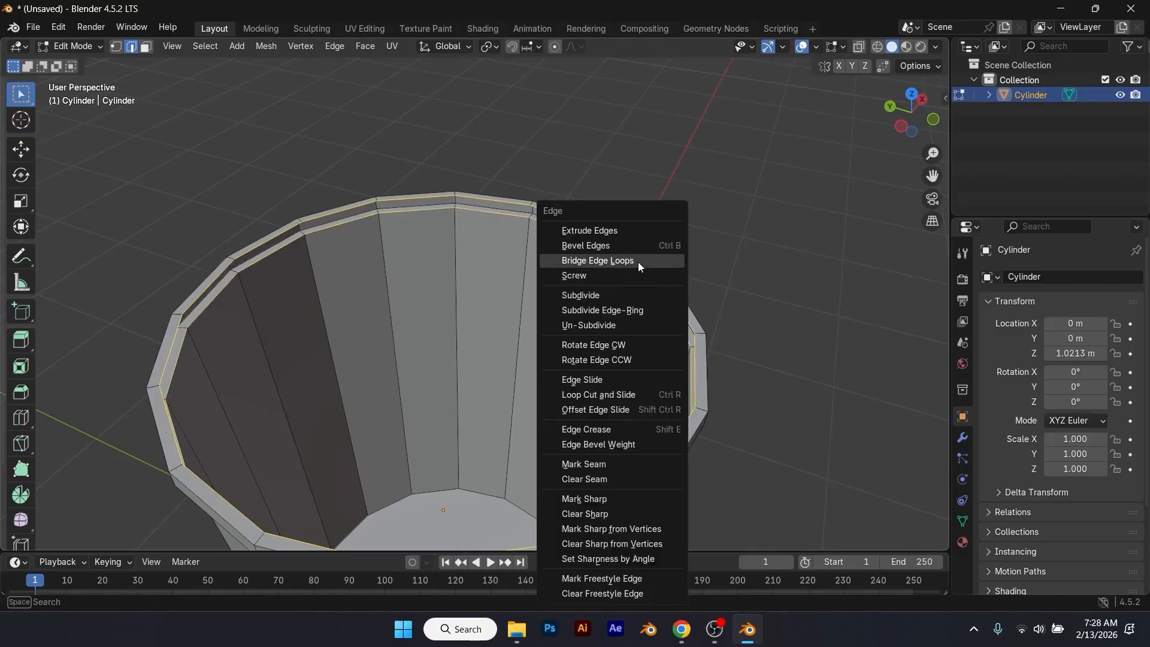
left_click(630, 258)
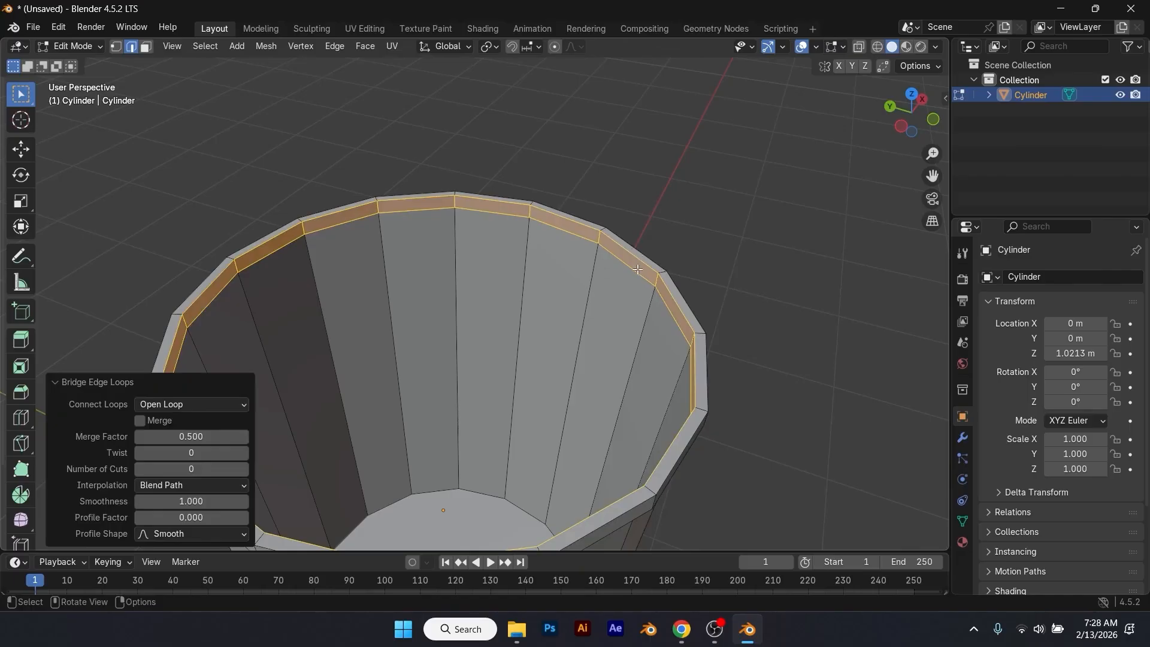
Step: Return to Object Mode, show the selected cup in front view and save the file
key("Tab")
left_click(725, 308)
middle_click_drag(725, 308, 555, 331)
left_click(489, 353)
key("KP_1")
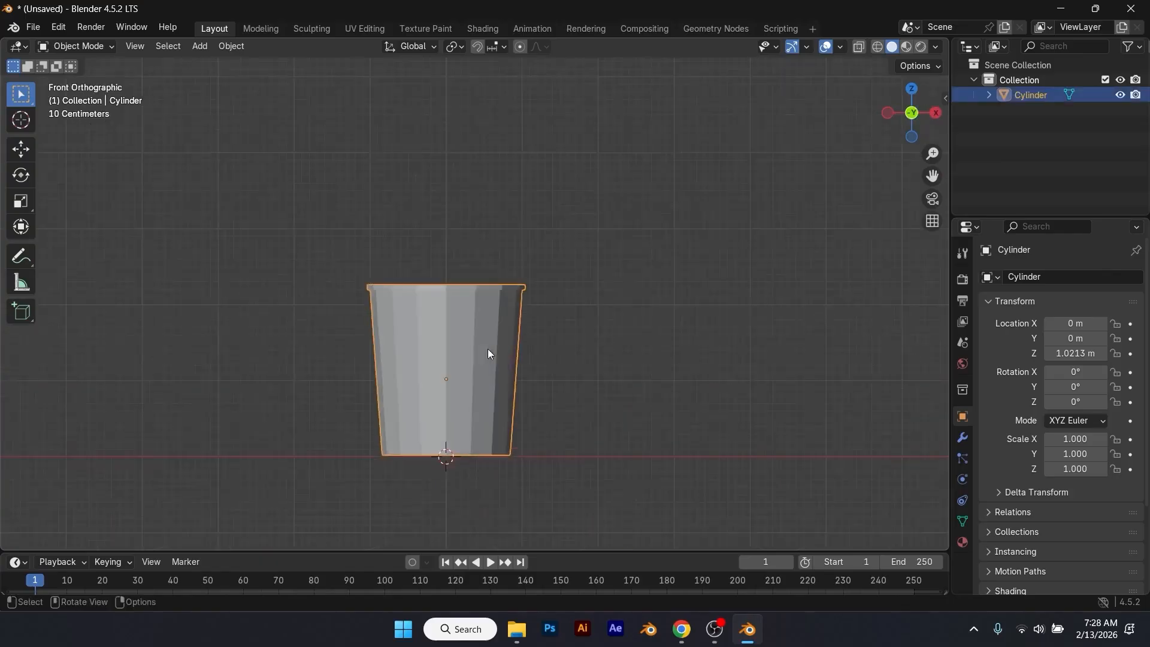
key("ctrl+s")
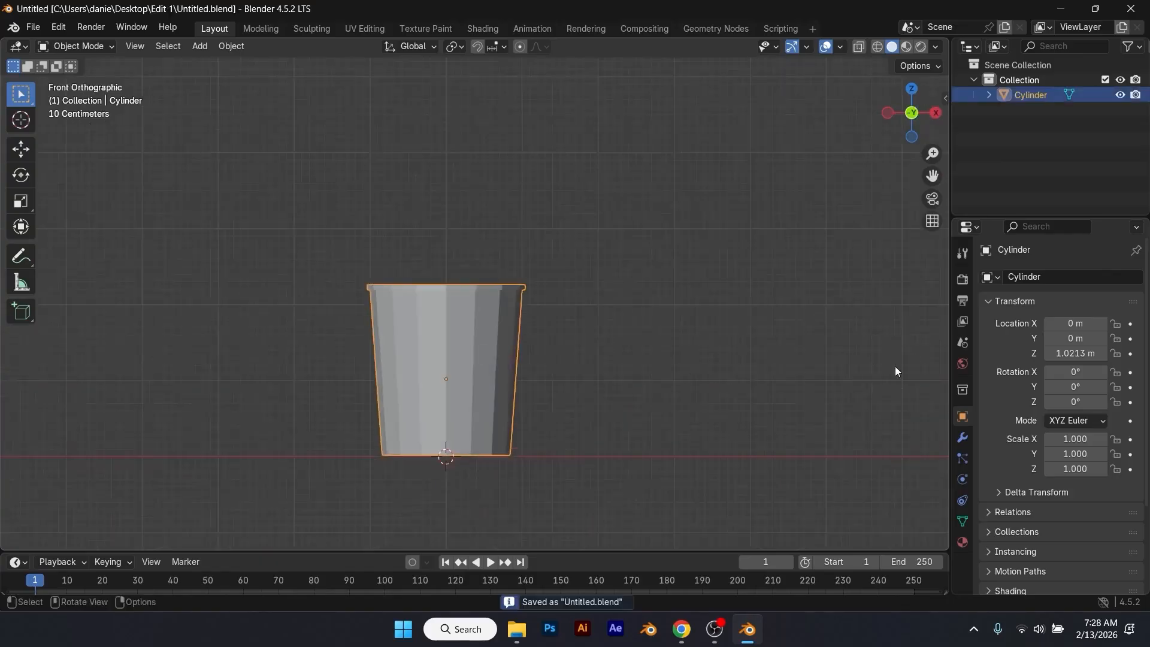
Step: Add a Subdivision Surface modifier to the cup
left_click(966, 439)
left_click(1030, 276)
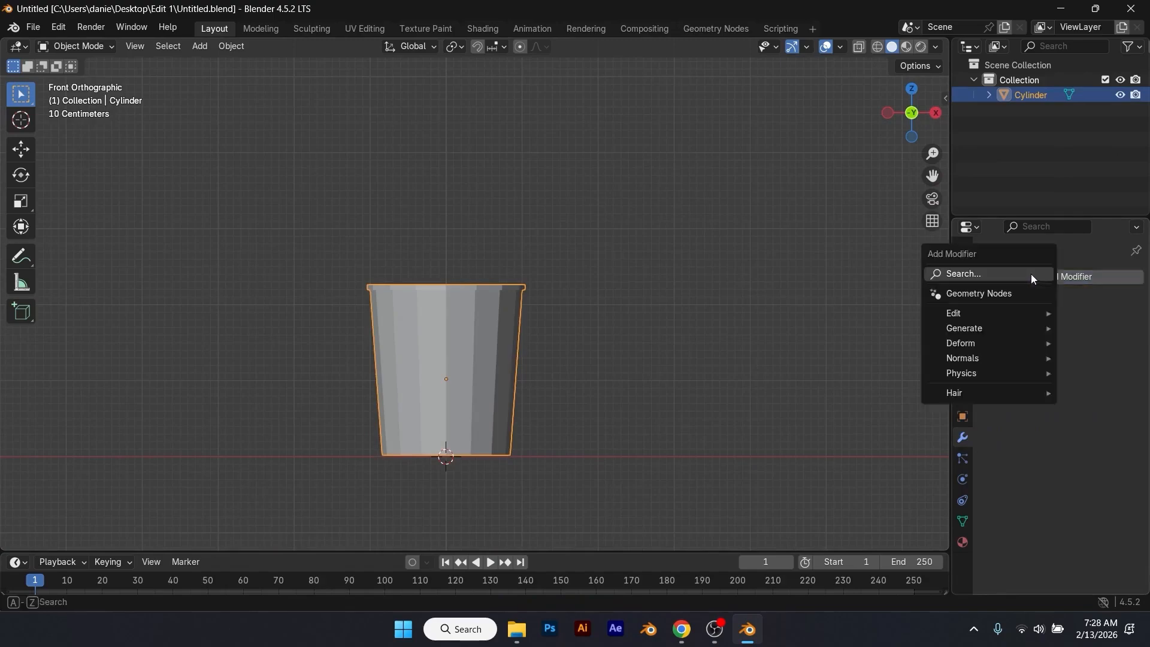
left_click(1019, 273)
left_click(934, 324)
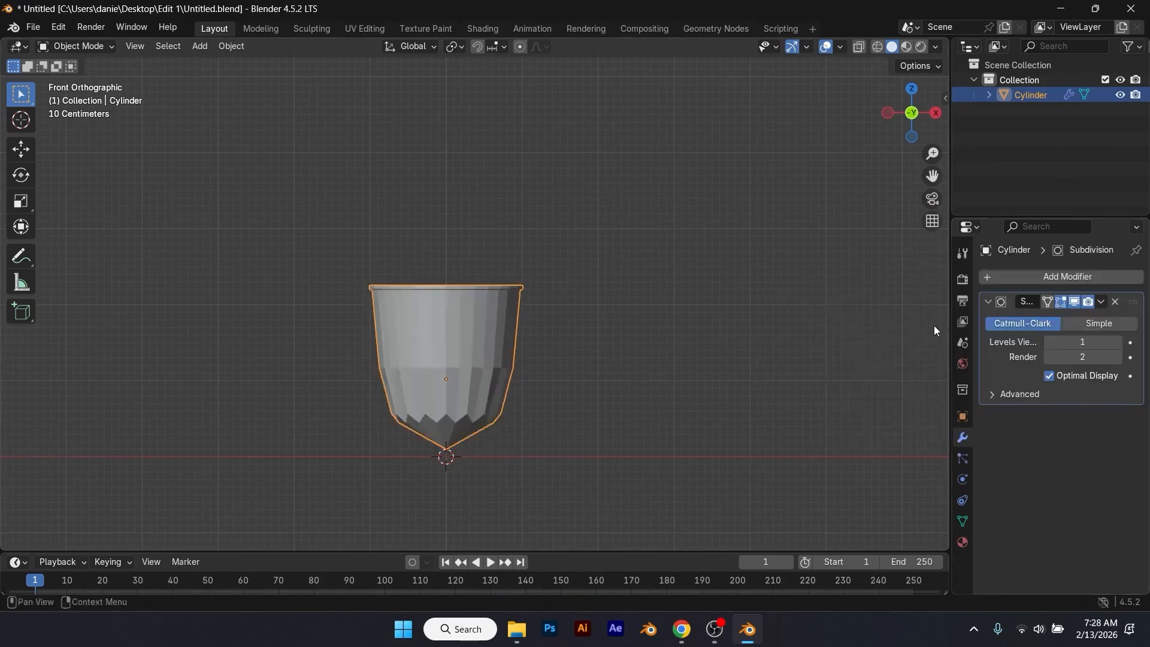
Step: Set the cup's Subdivision modifier to viewport level 2
left_click(1121, 342)
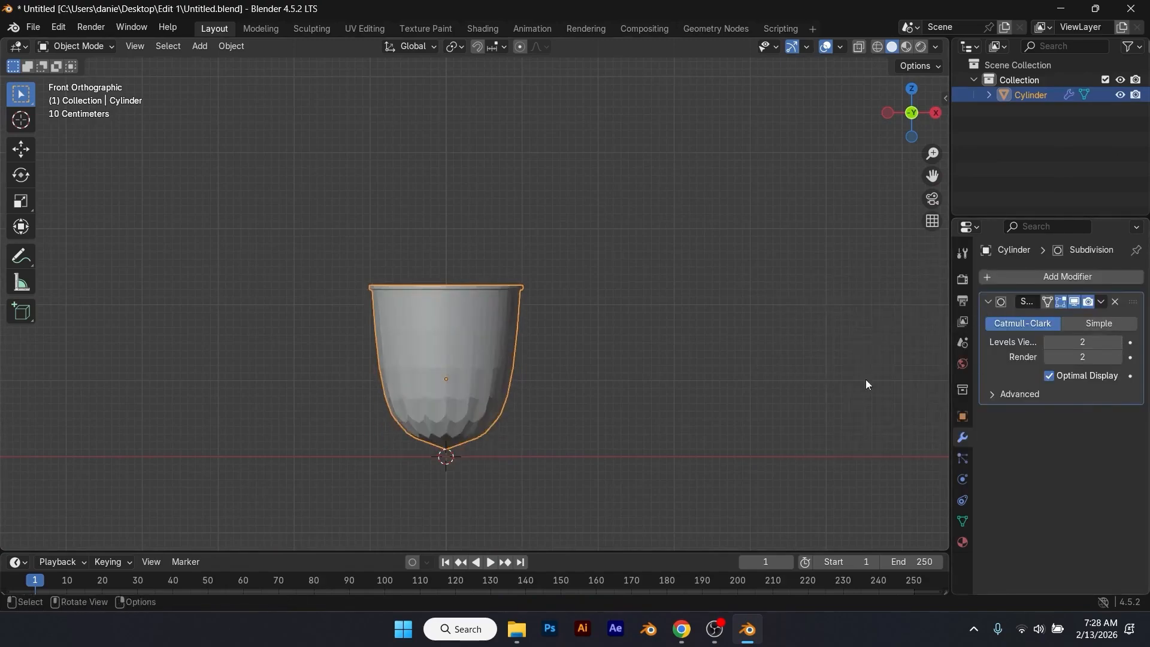
scroll(525, 398, "up", 5)
middle_click_drag(523, 406, 559, 255, "shift")
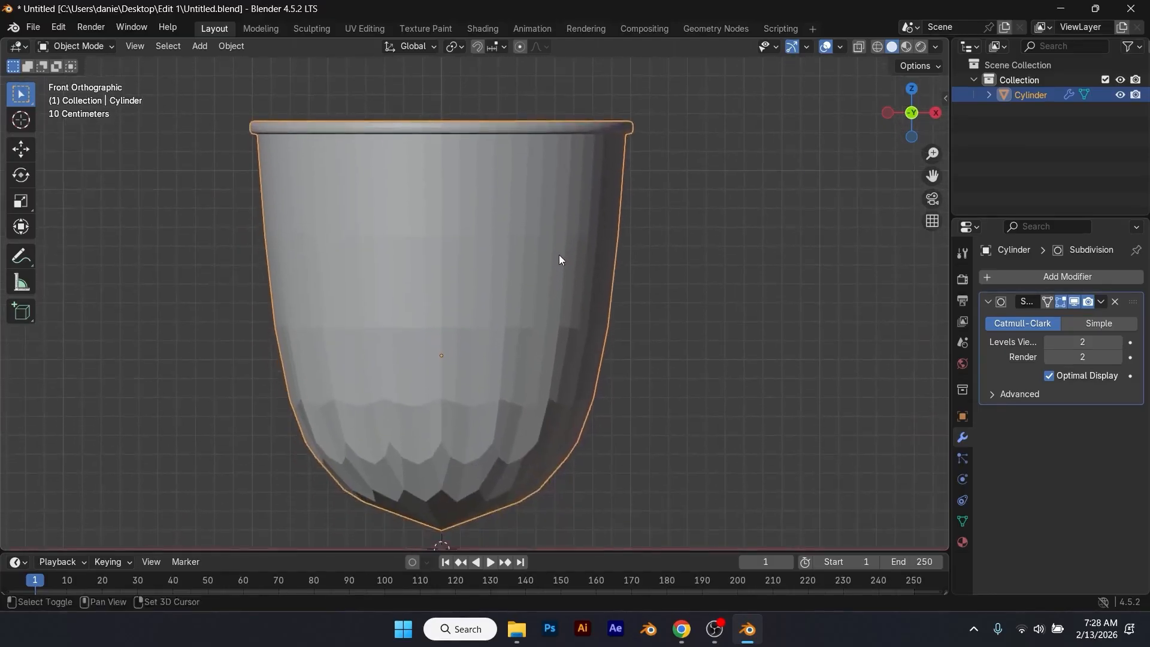
Step: Add one loop cut around the cup's wall and slide it close to the base, with a factor of about 0.91
key("Tab")
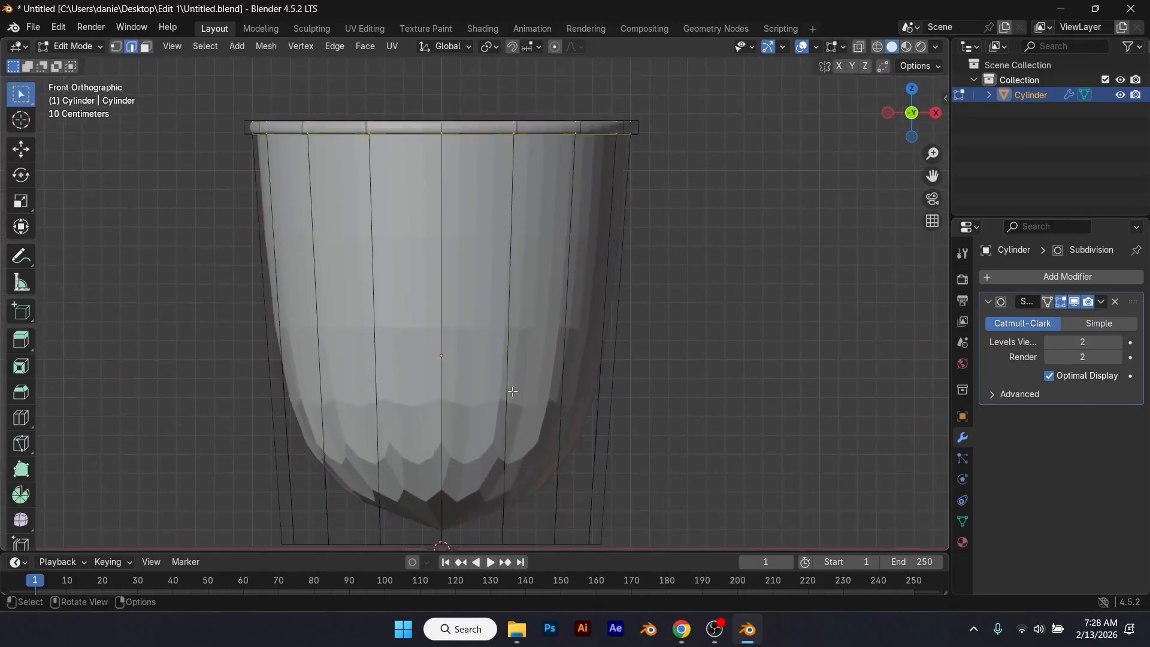
scroll(539, 408, "down", 2)
key("ctrl+r")
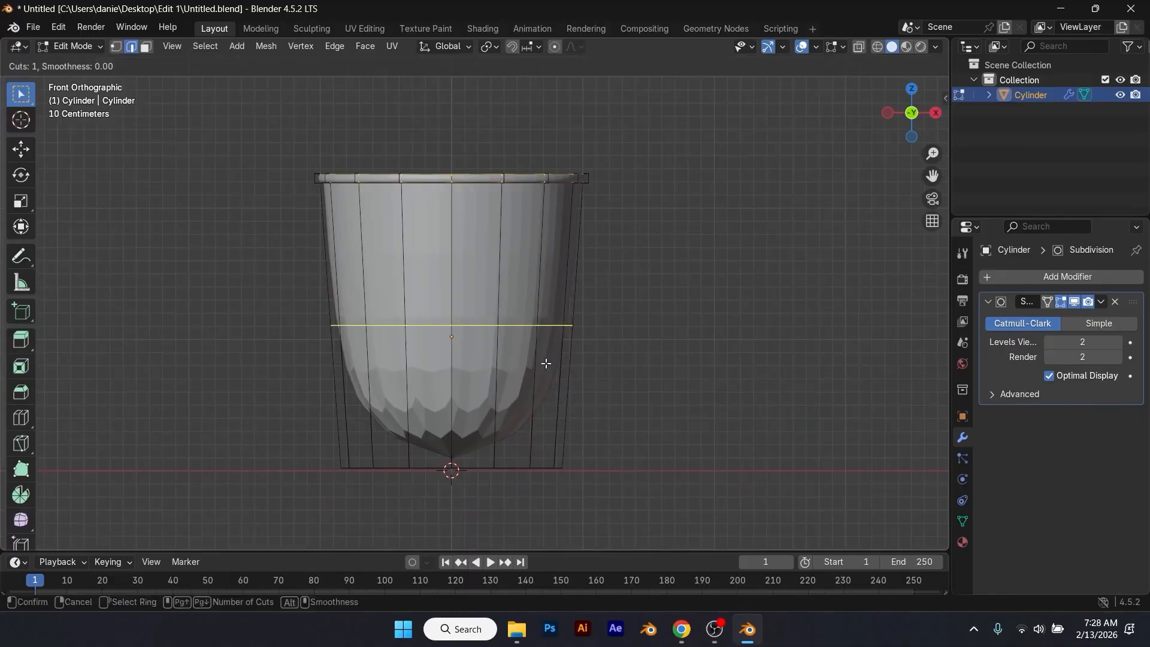
left_click(543, 363)
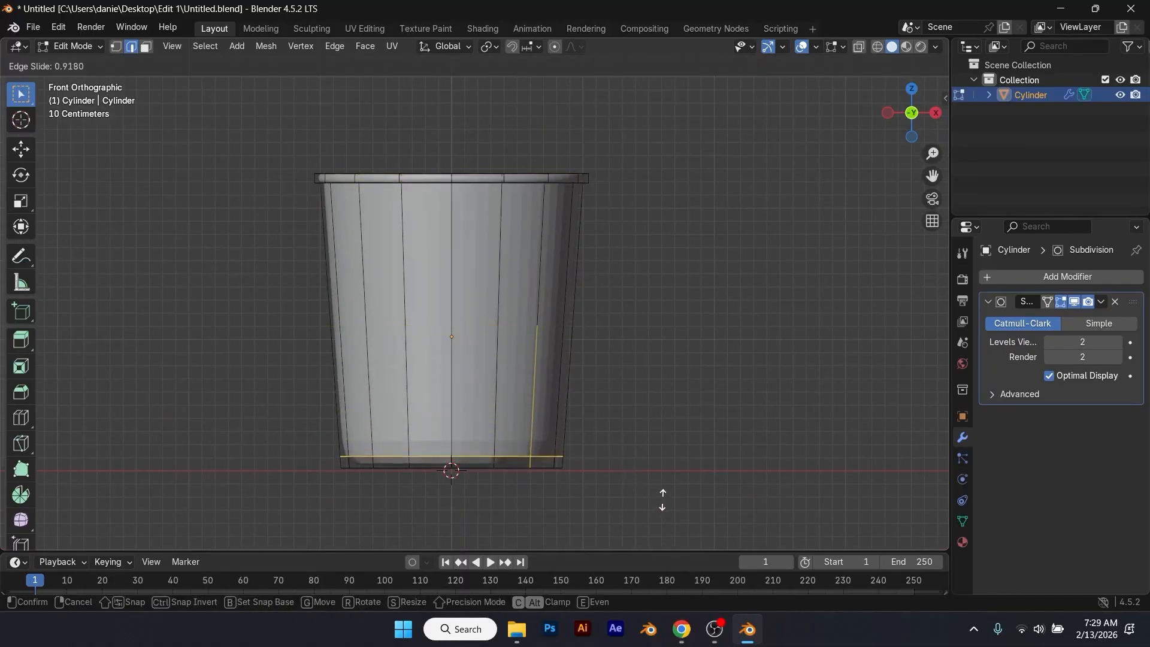
left_click(663, 495)
Step: Select the cup's bottom face and inset it by about 0.057 m
middle_click_drag(549, 390, 579, 322)
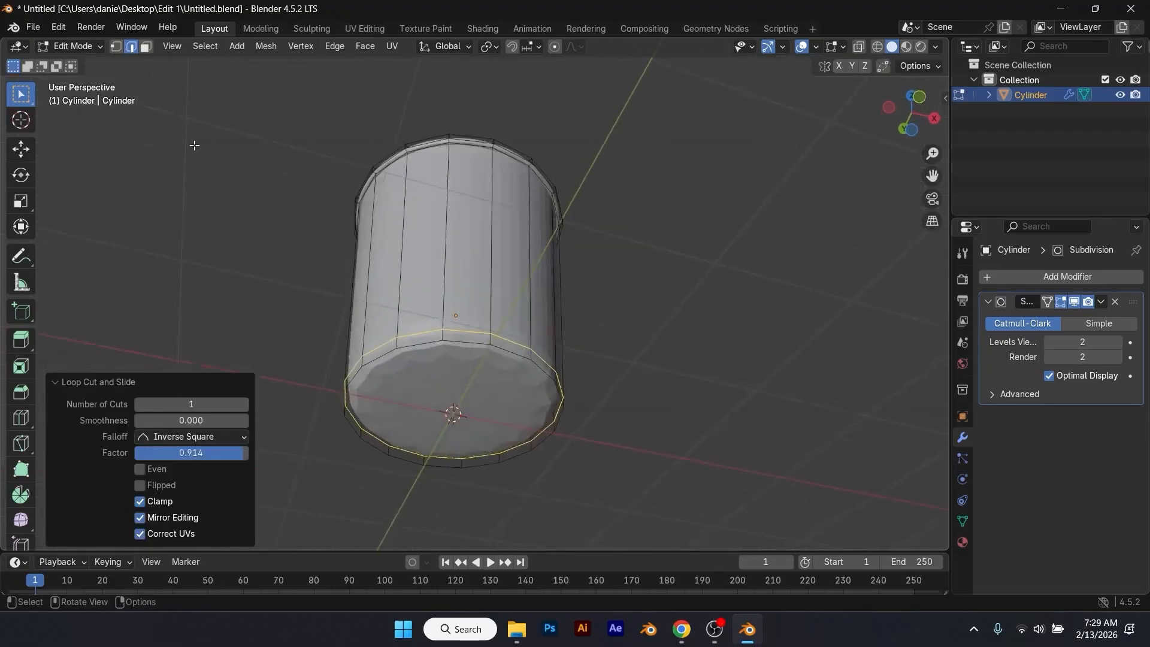
left_click(146, 46)
left_click(466, 374)
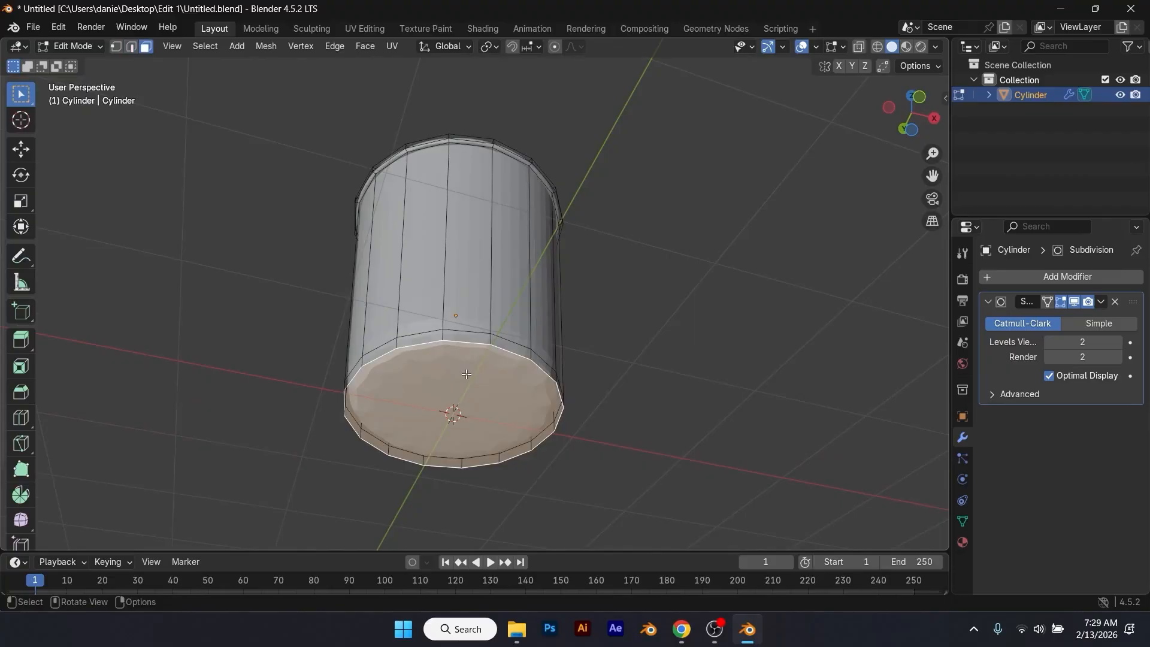
key("ctrl+KP_1")
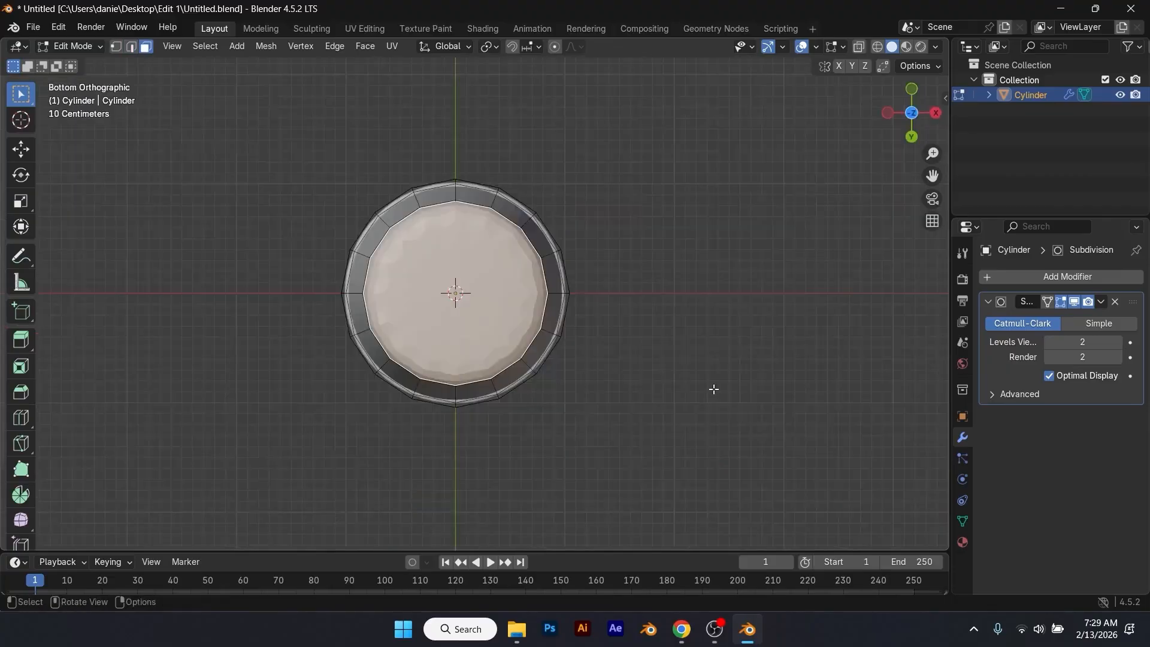
key("i")
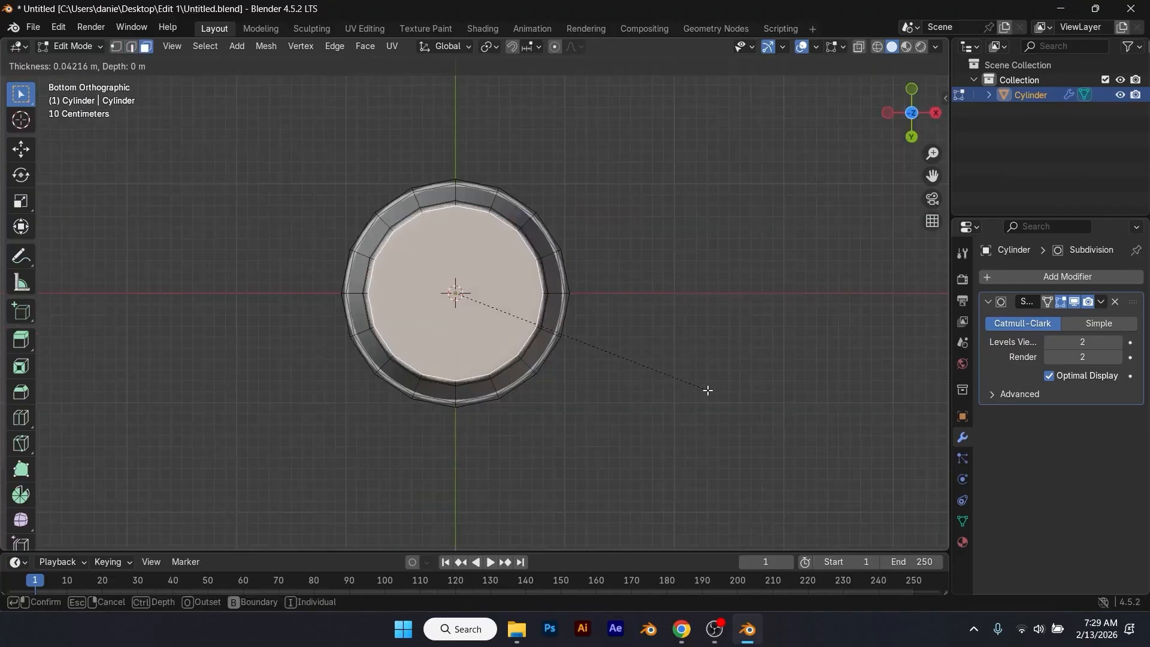
left_click(706, 390)
Step: Return to Object Mode and apply auto smooth shading to the cup with a 30° angle
middle_click_drag(633, 351, 570, 495)
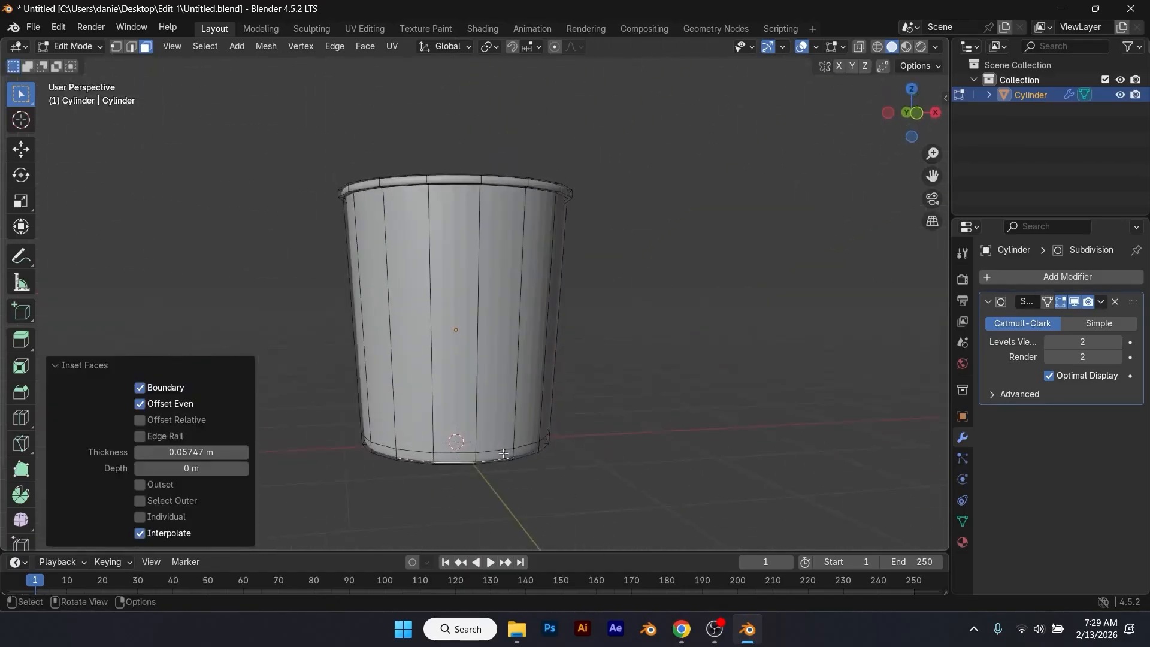
middle_click_drag(508, 428, 489, 287)
key("Tab")
scroll(532, 349, "down", 3)
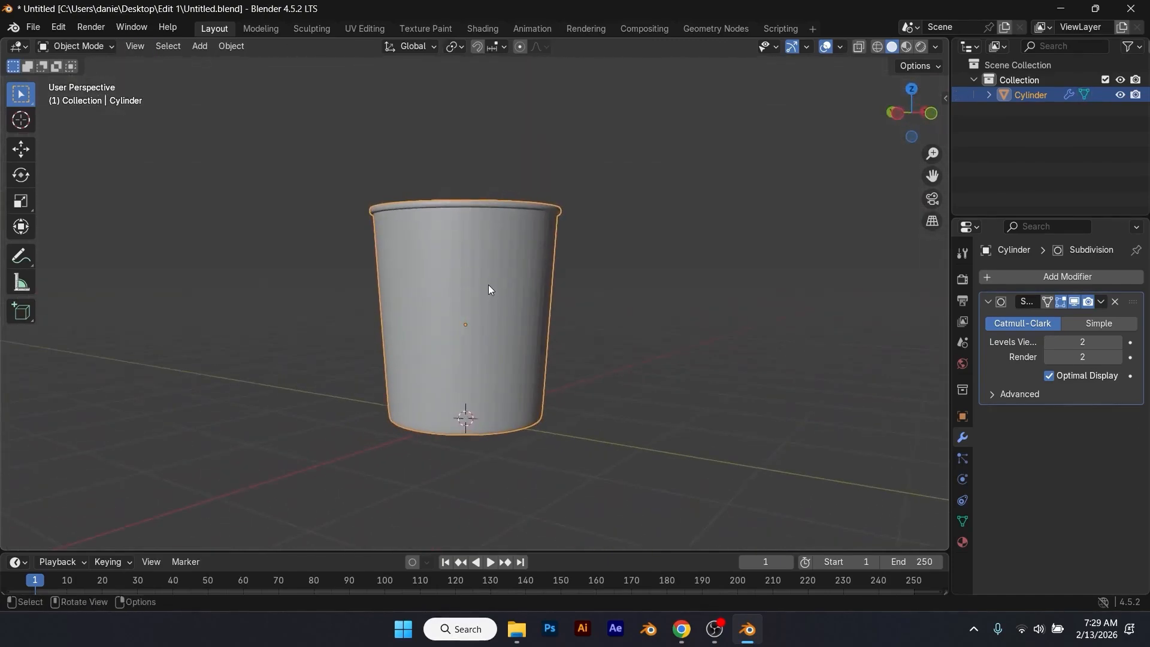
right_click(494, 275)
left_click(489, 286)
middle_click_drag(489, 286, 463, 291)
left_click(610, 318)
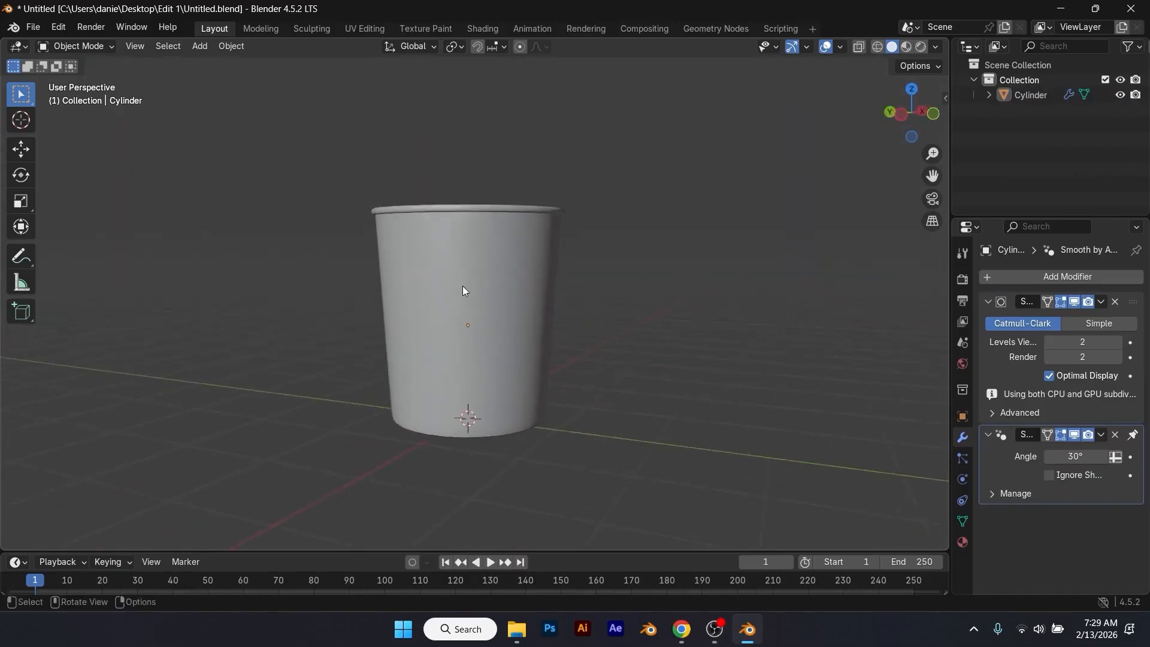
Step: In Edit Mode, select the vertical edge line down the middle of the cup's front wall, from beneath the rim to the base
key("Tab")
key("KP_1")
scroll(465, 273, "up", 3)
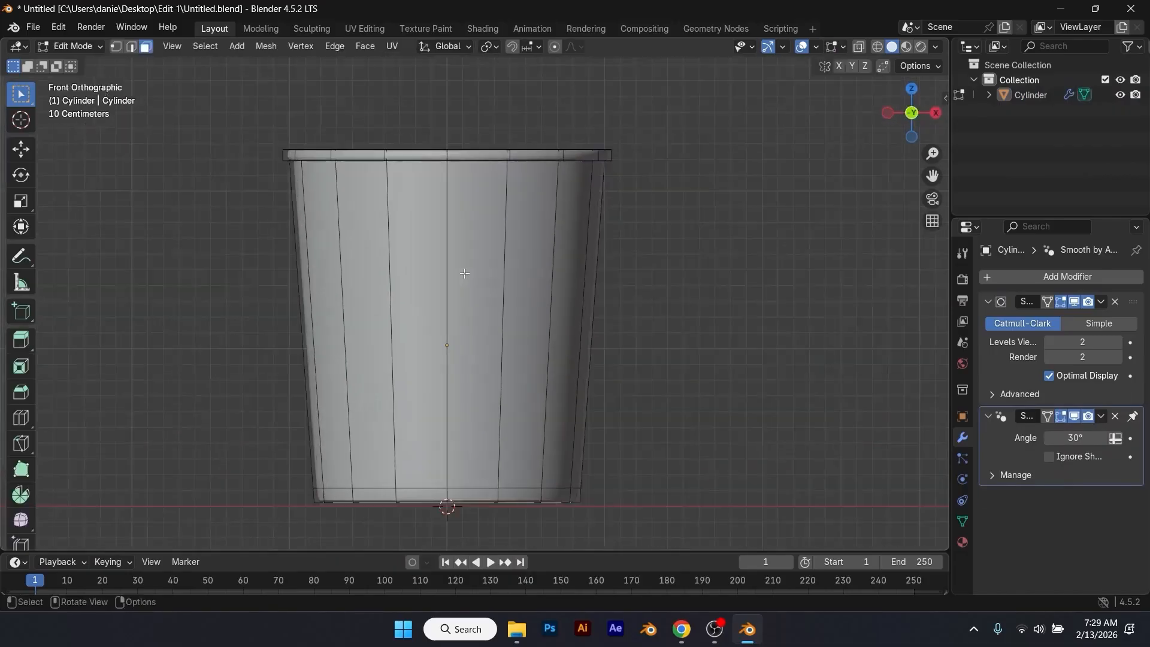
key("2")
left_click(450, 312)
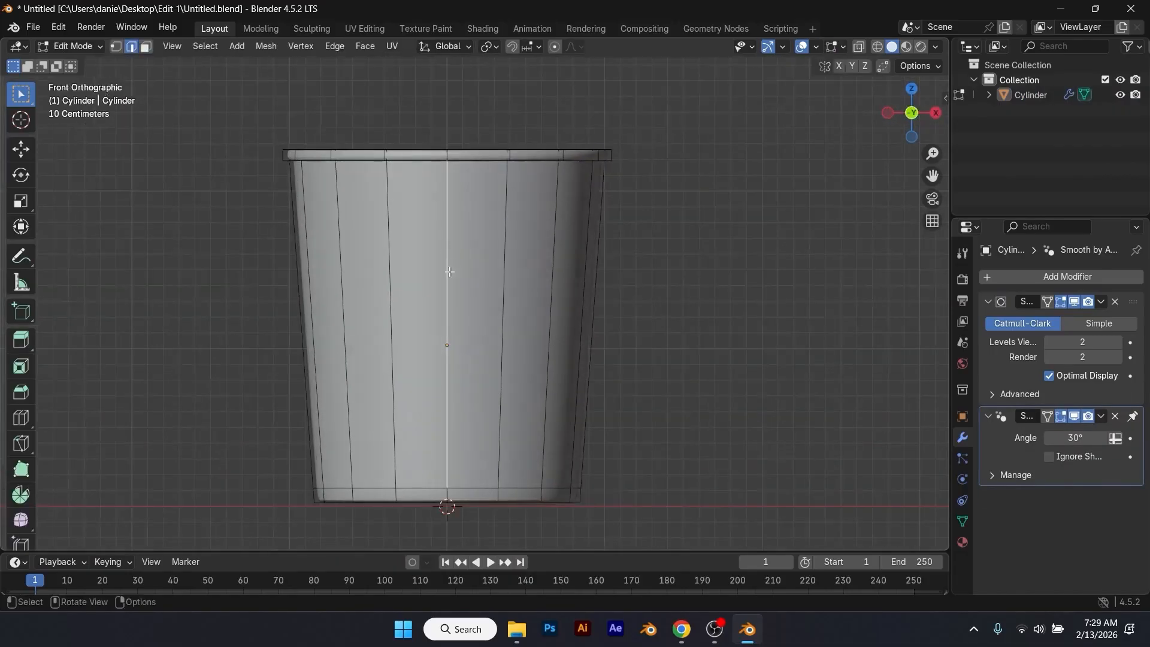
scroll(464, 318, "down", 1)
middle_click_drag(486, 366, 484, 284, "shift")
scroll(465, 353, "up", 2)
left_click(443, 418, "shift")
scroll(461, 413, "up", 3)
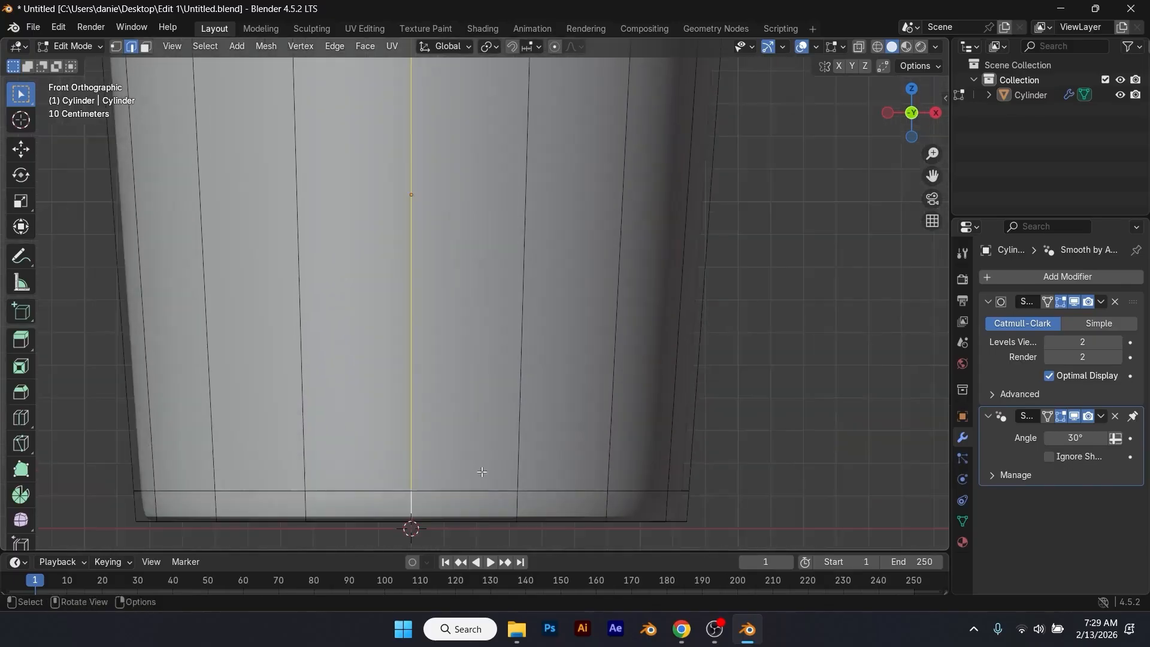
Step: Add the base edge loop and the edge loop beneath the rim to the selection and mark these edges as UV seams
left_click(465, 522, "alt+shift")
middle_click_drag(466, 522, 529, 302)
scroll(543, 214, "up", 1)
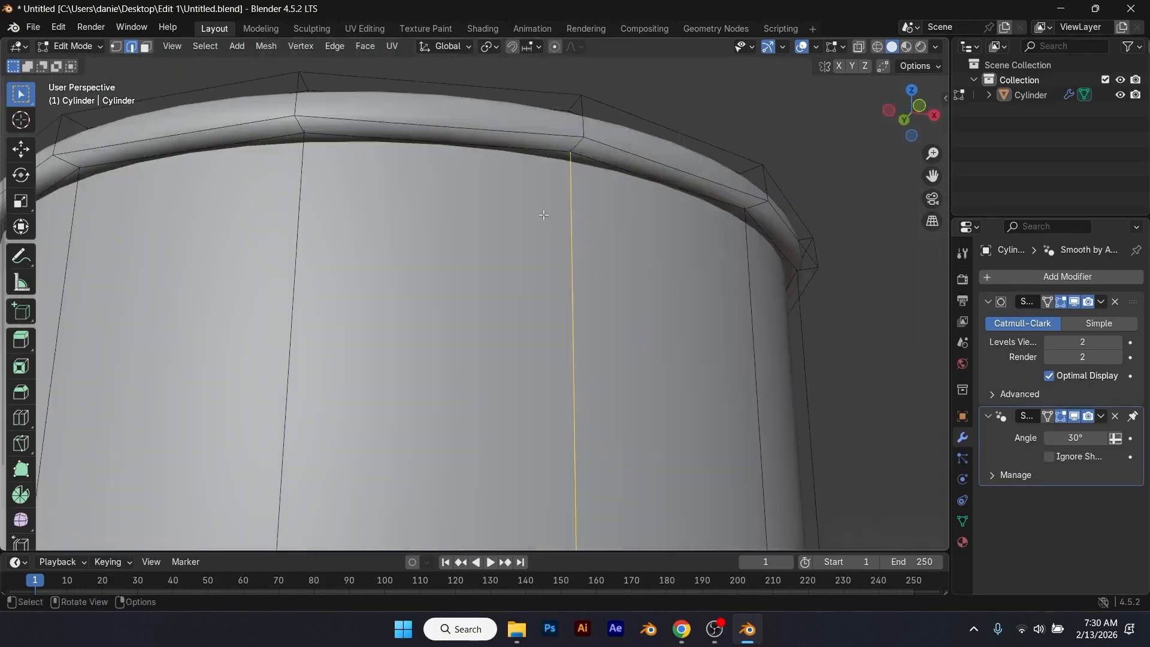
left_click(553, 151, "alt+shift")
scroll(563, 168, "down", 6)
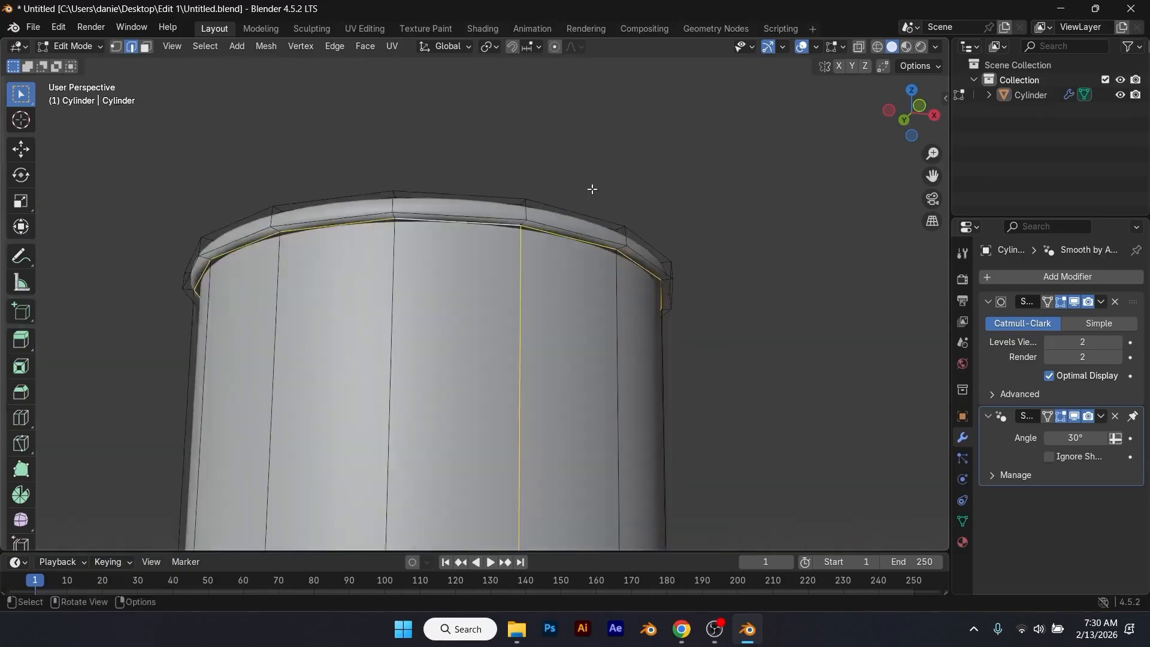
middle_click_drag(578, 226, 567, 278)
scroll(544, 375, "down", 4)
middle_click_drag(464, 446, 477, 408)
scroll(486, 341, "up", 5)
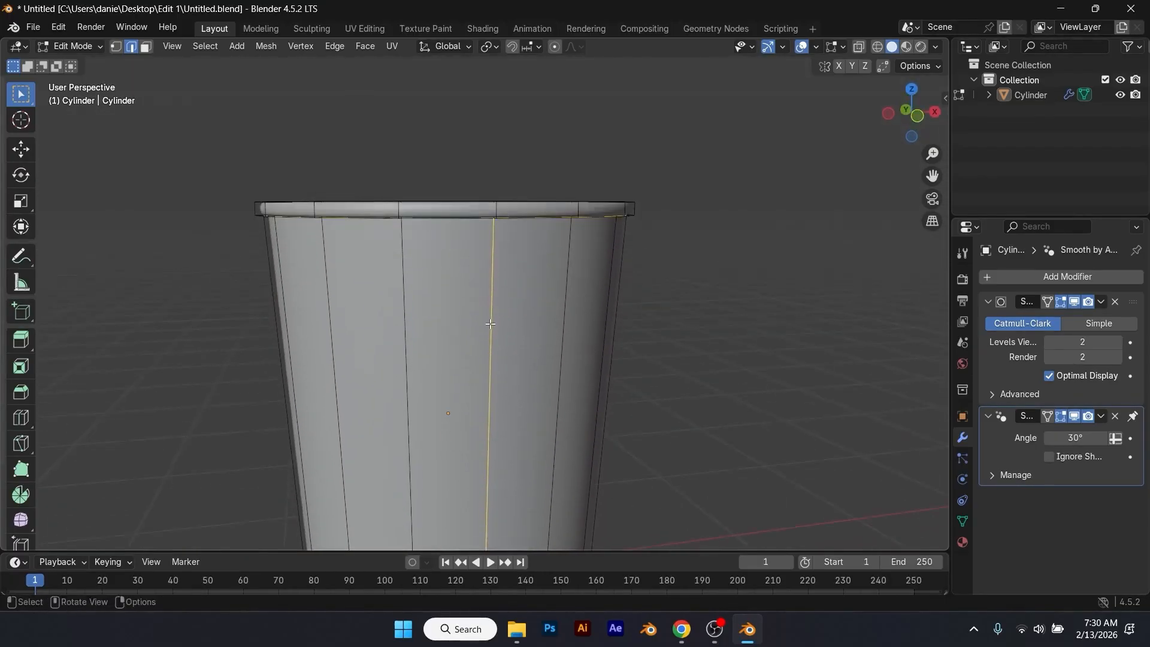
key("u")
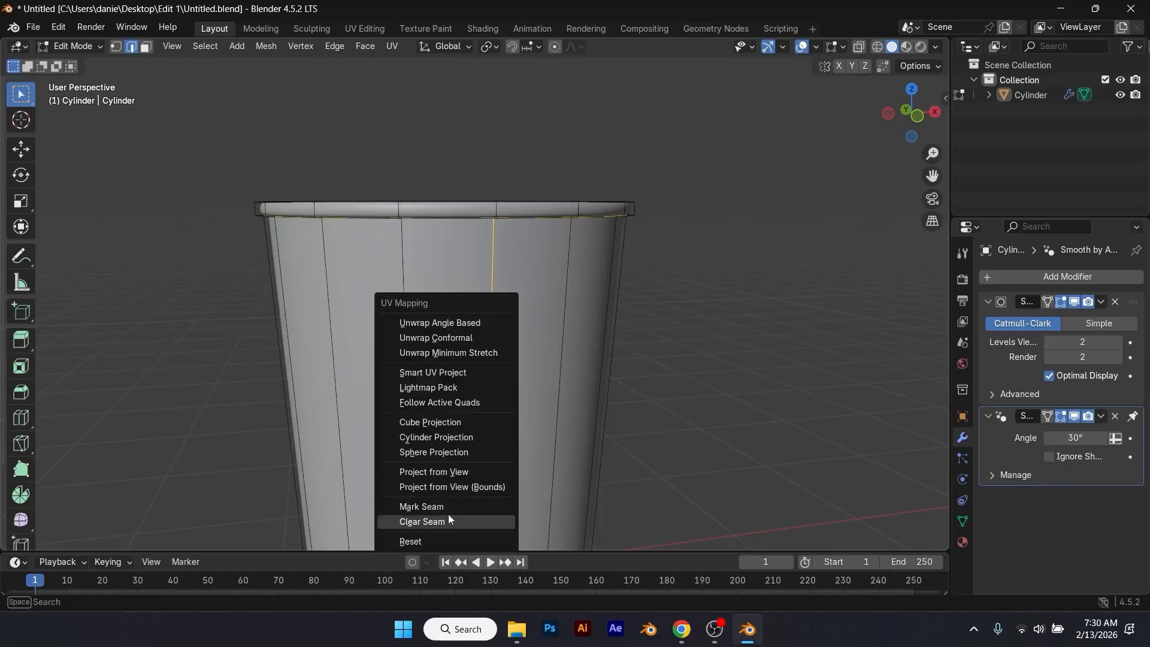
left_click(426, 508)
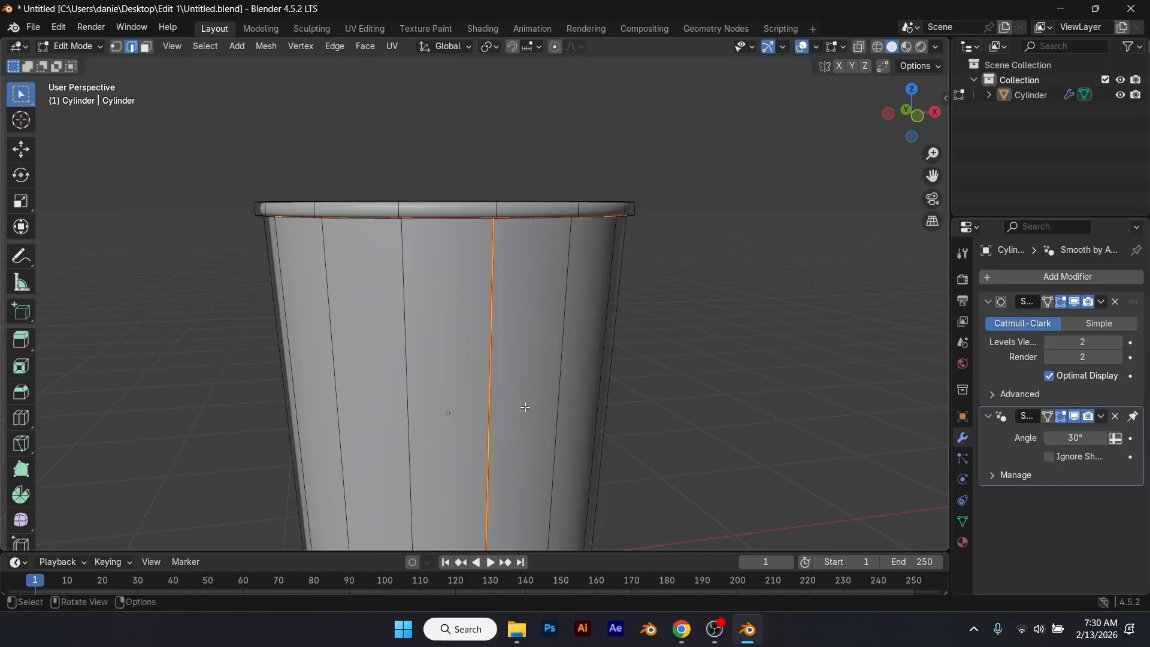
Step: Return to Object Mode and give the cup a new material named Base Mat
scroll(515, 396, "down", 4)
middle_click_drag(513, 390, 490, 382)
scroll(490, 383, "up", 4)
key("Tab")
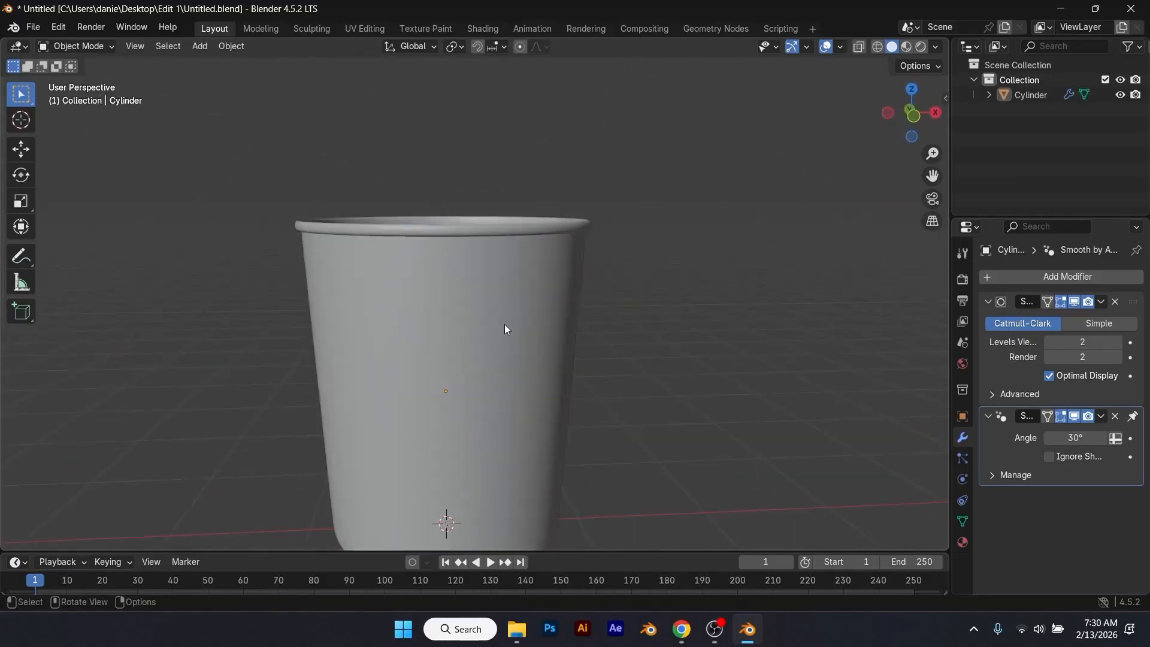
left_click(585, 308)
left_click(965, 543)
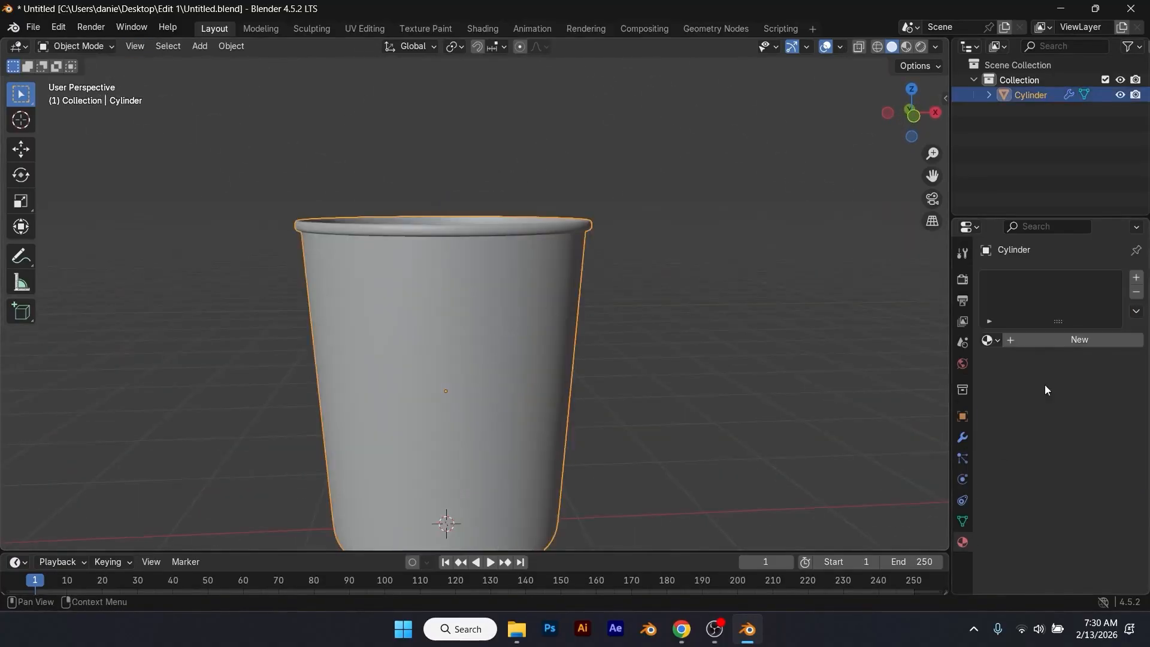
left_click(1062, 341)
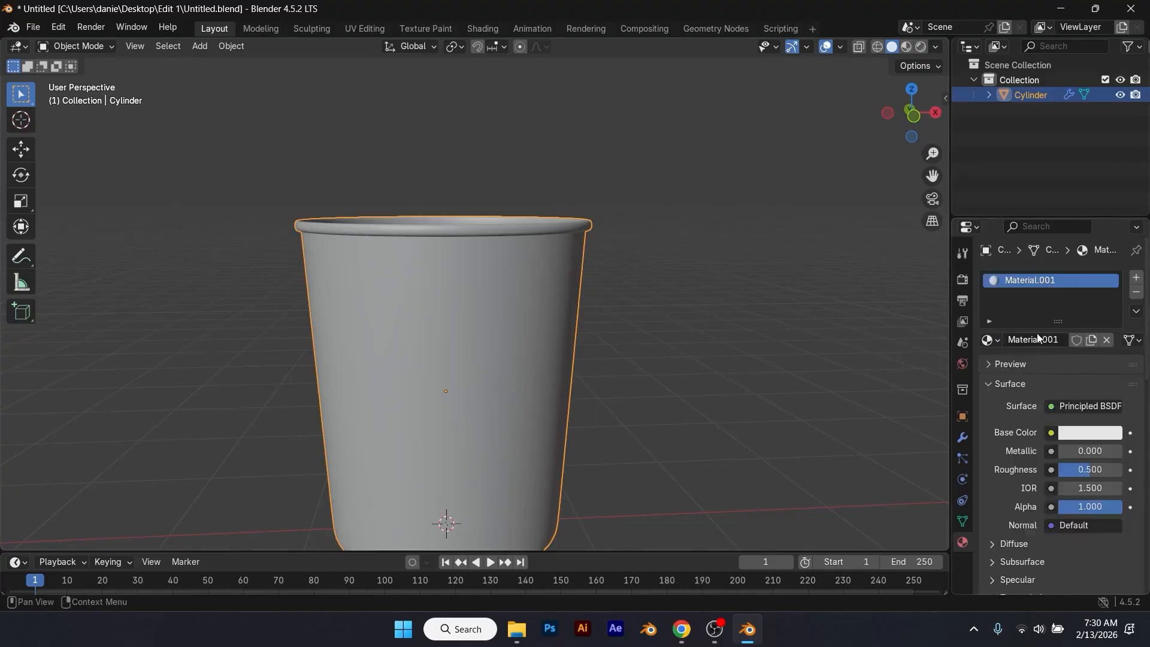
left_click(1038, 339)
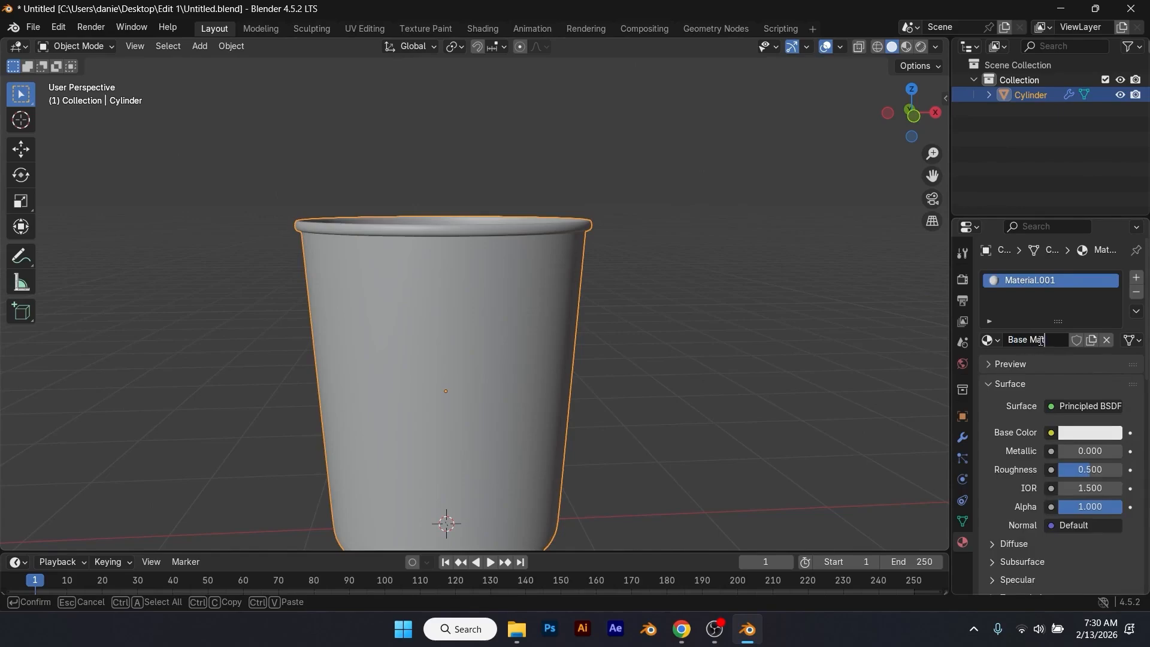
key("Return")
Step: In Edit Mode, select the outer wall's face loop together with the narrow face loop at the cup's base
scroll(724, 392, "down", 2)
scroll(537, 378, "up", 2)
middle_click_drag(650, 338, 545, 270)
key("Tab")
left_click(498, 241)
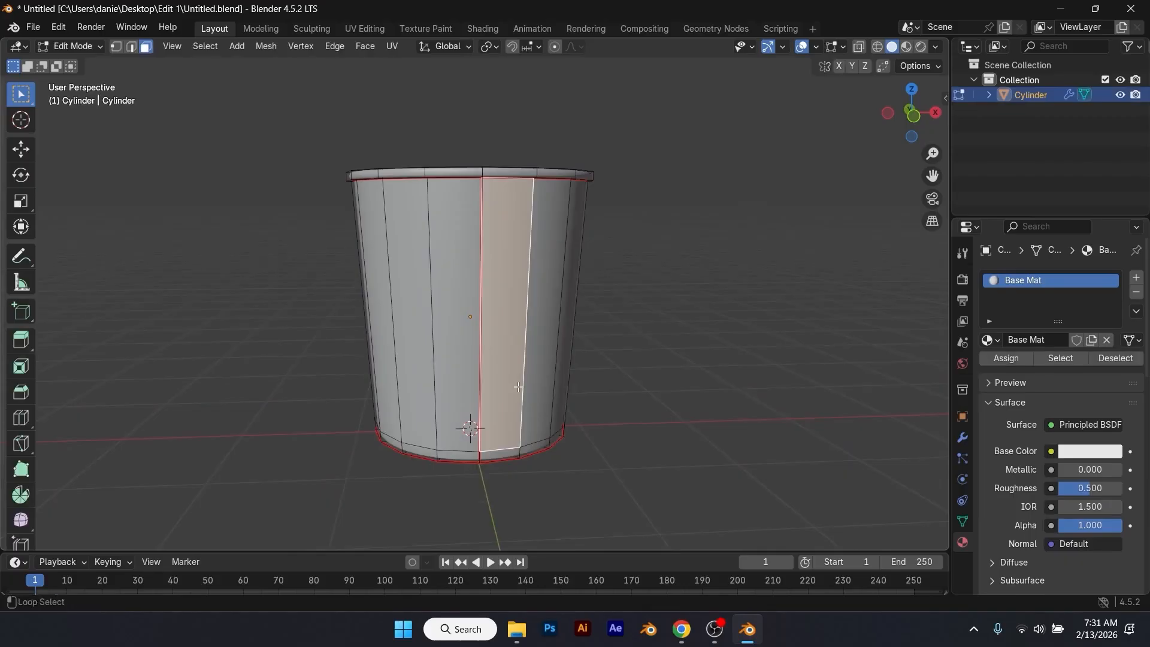
left_click(524, 399, "alt")
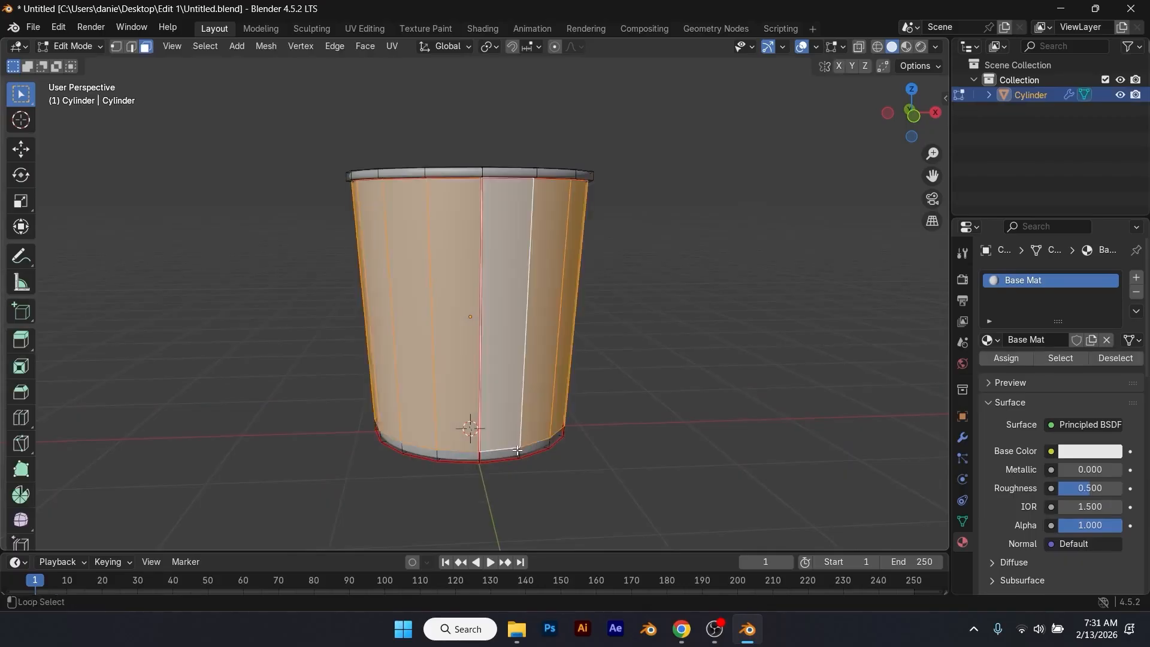
left_click(519, 452, "alt+shift")
scroll(527, 413, "down", 1)
mouse_move(532, 404)
middle_mouse_down()
mouse_move(638, 385)
mouse_move(608, 336)
mouse_move(539, 399)
mouse_move(549, 405)
mouse_move(525, 406)
middle_mouse_up()
scroll(525, 383, "up", 2)
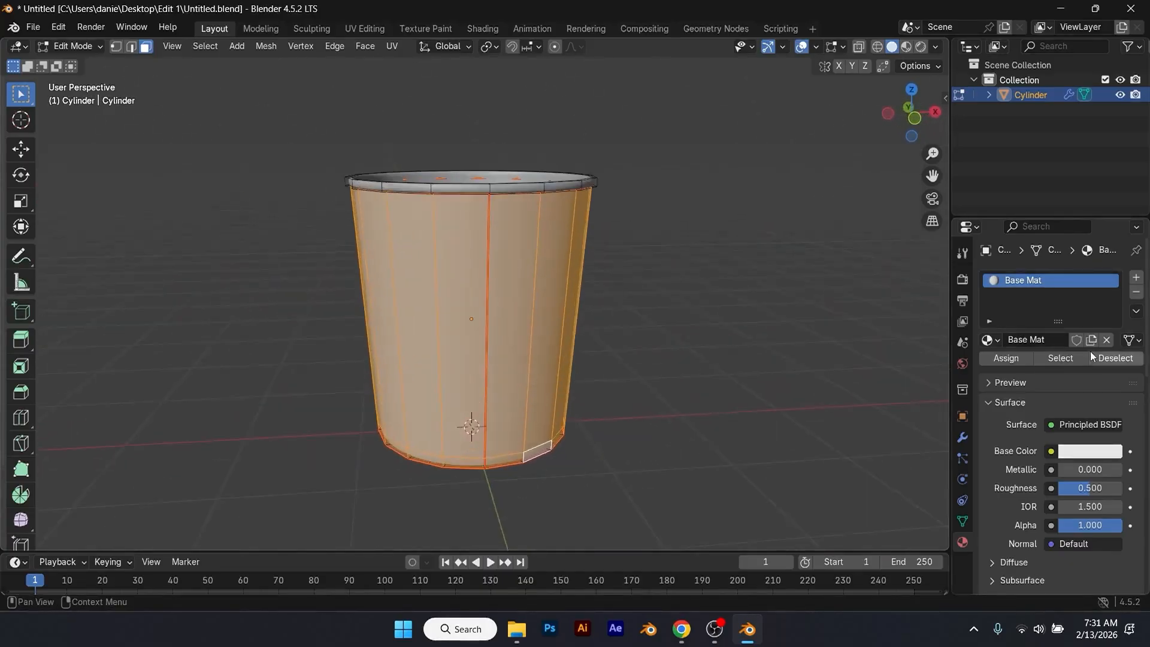
Step: Add a second material named Label and assign it to the selected wall faces
left_click(1136, 278)
left_click(1055, 369)
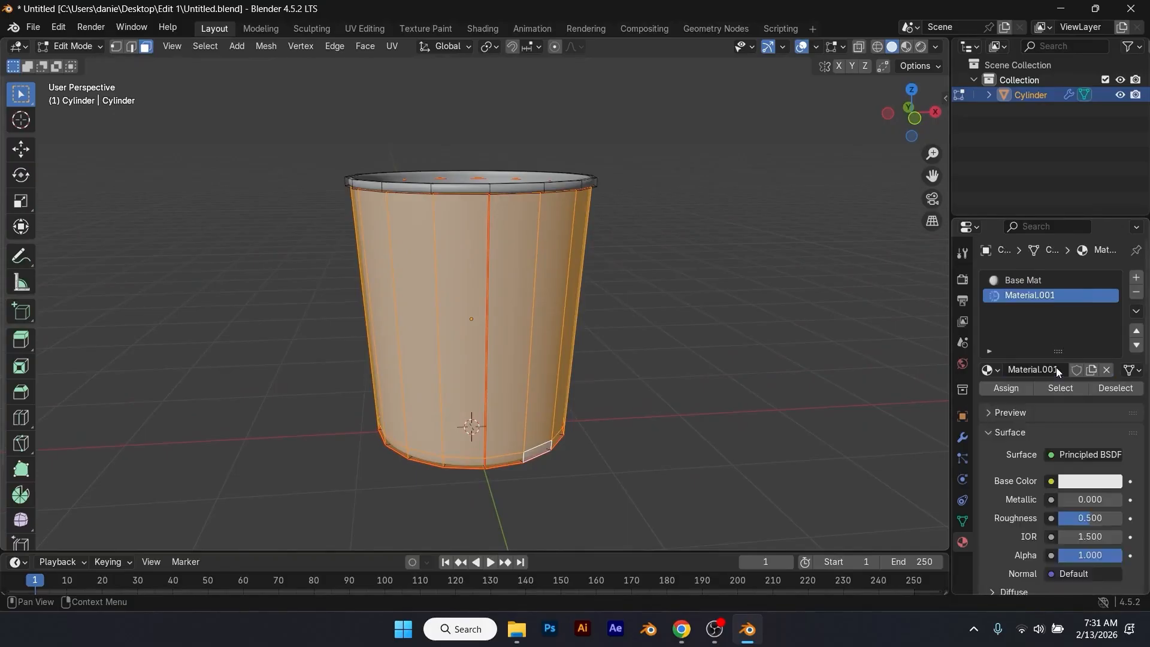
left_click(1055, 370)
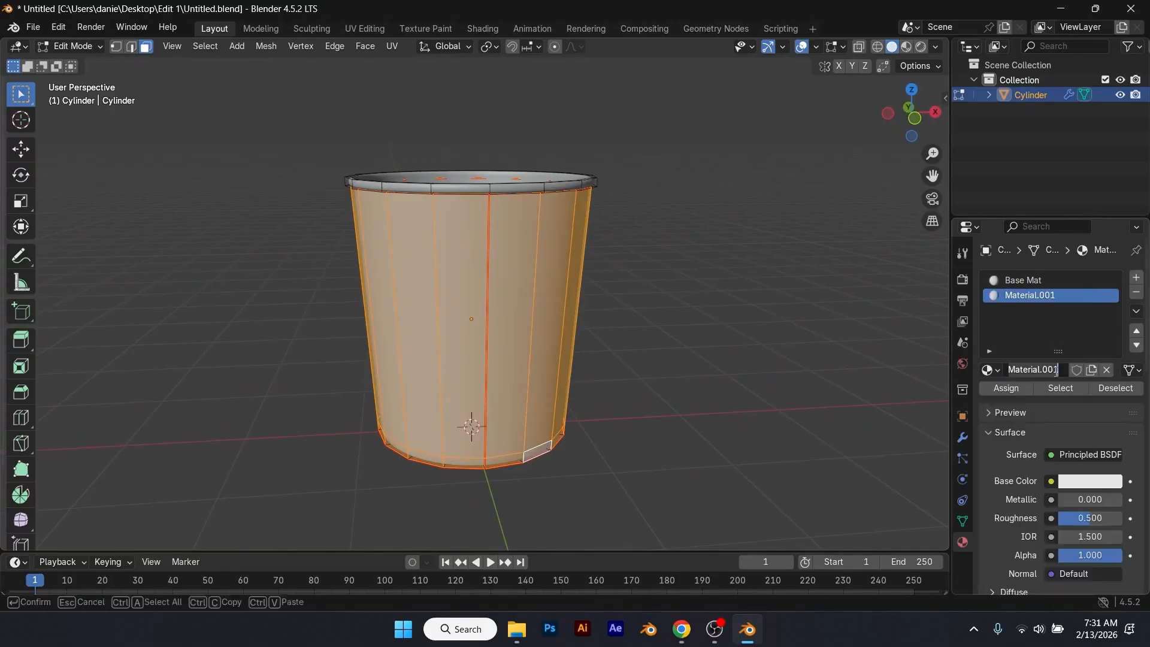
type("La")
left_click(1005, 390)
left_click(1005, 393)
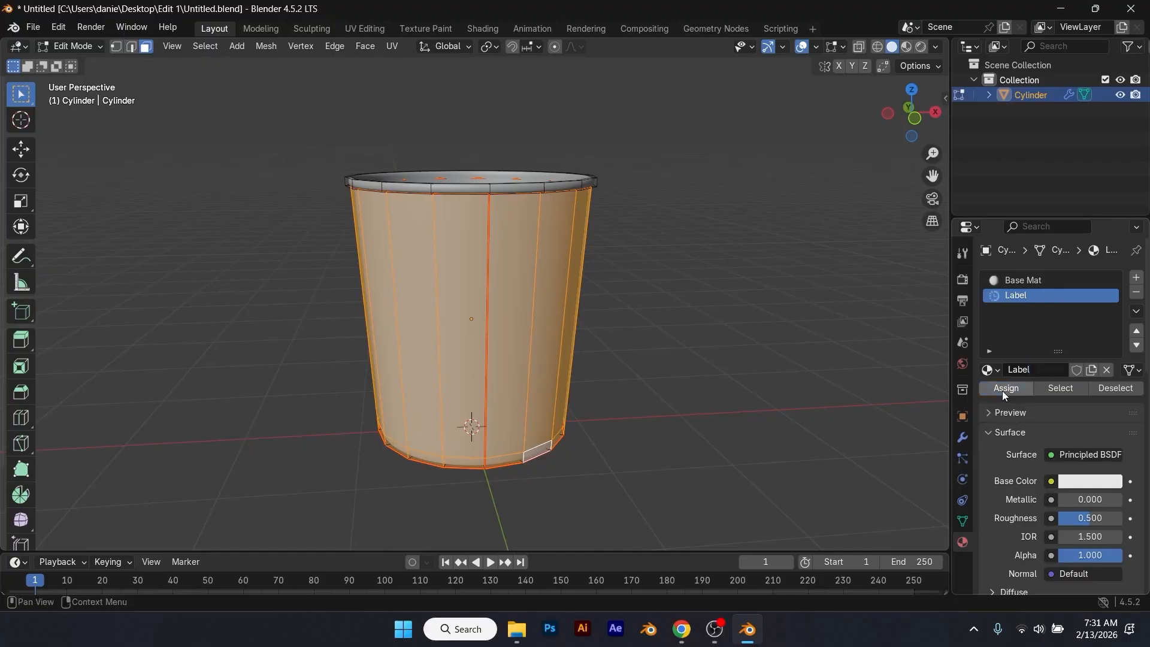
Step: Switch the viewport to Material Preview, then enlarge the timeline area and turn it into a Shader Editor
left_click(907, 46)
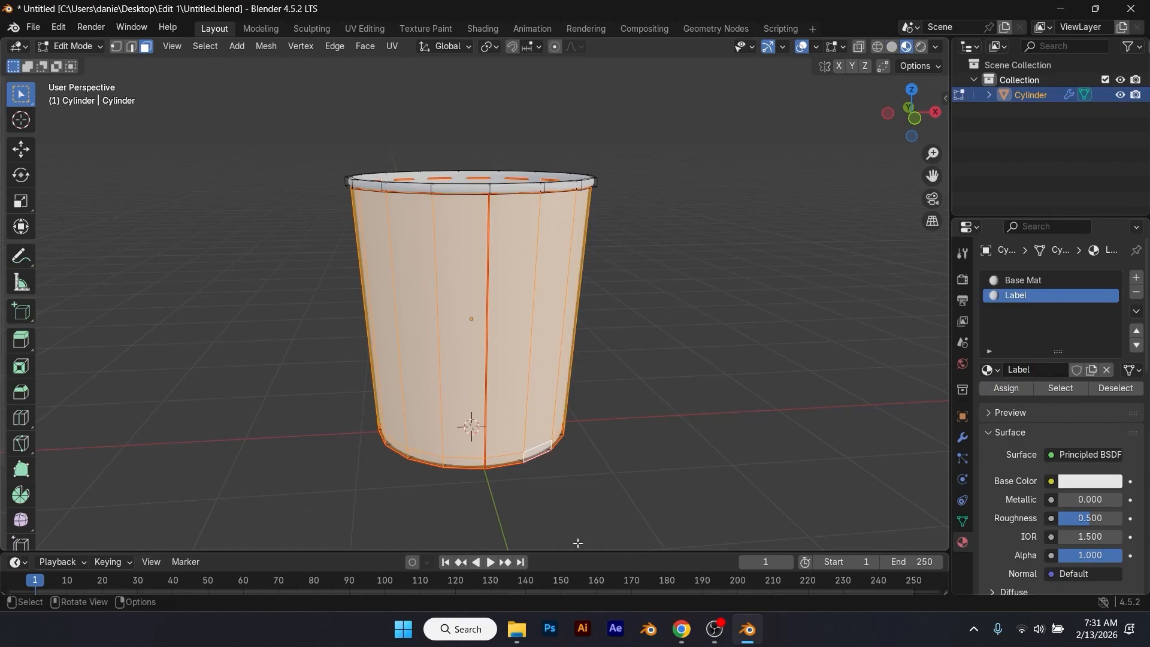
left_click_drag(579, 551, 213, 366)
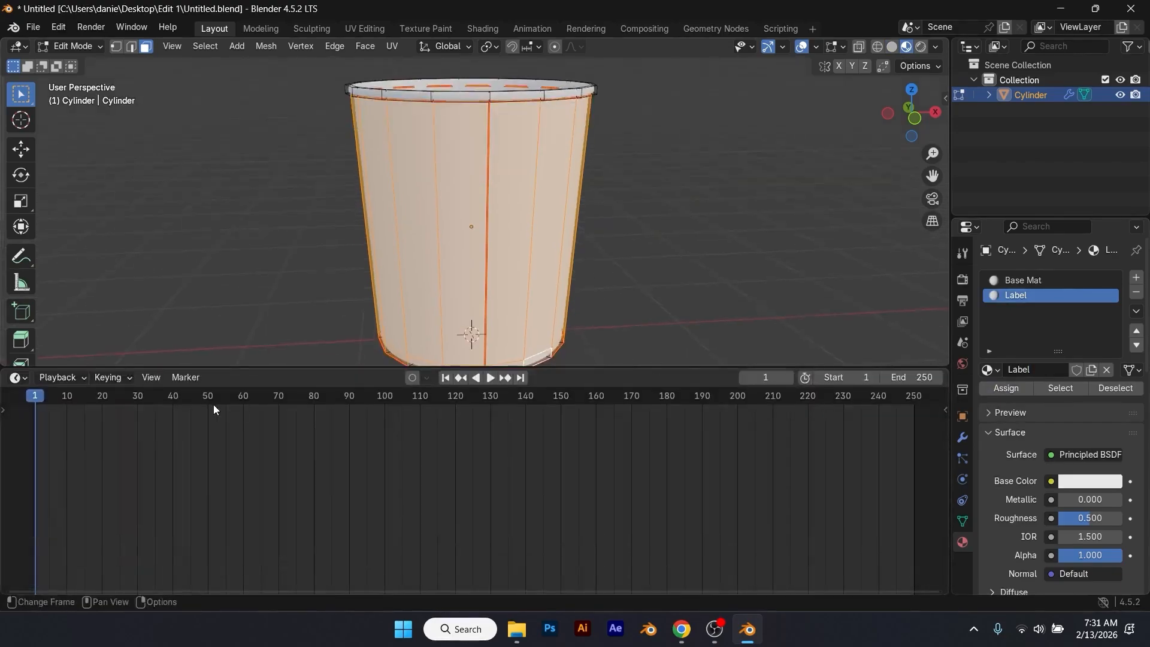
left_click(24, 378)
left_click(57, 498)
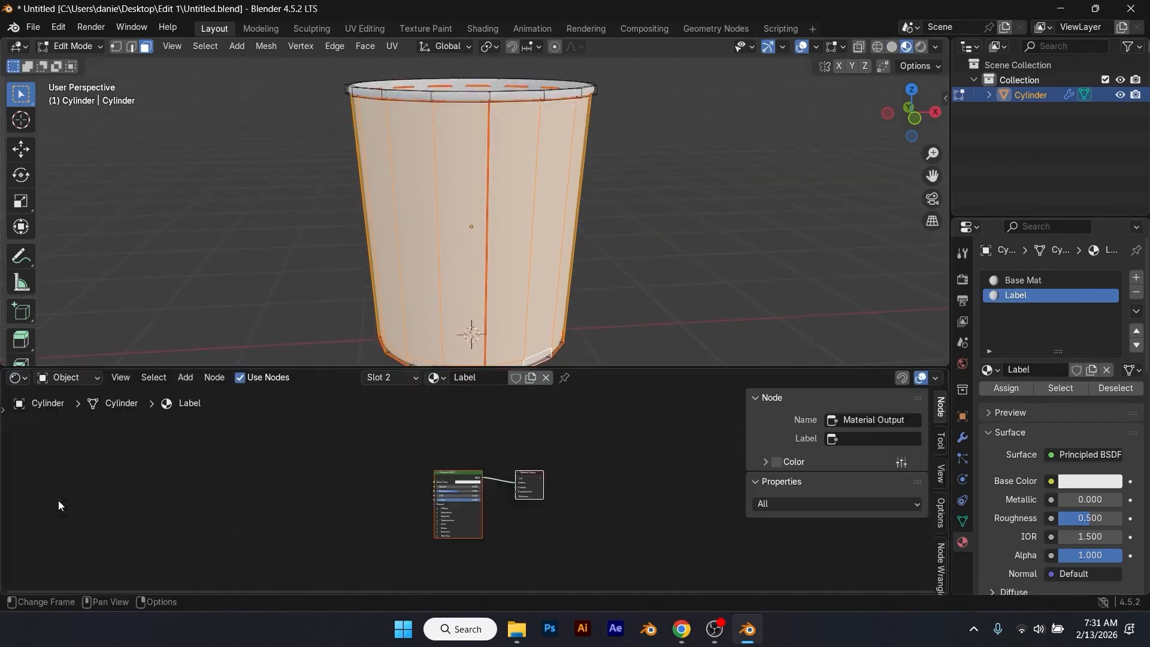
Step: Add an Image Texture setup with Mapping and Texture Coordinate nodes to the Label material's Principled BSDF
scroll(413, 526, "up", 3)
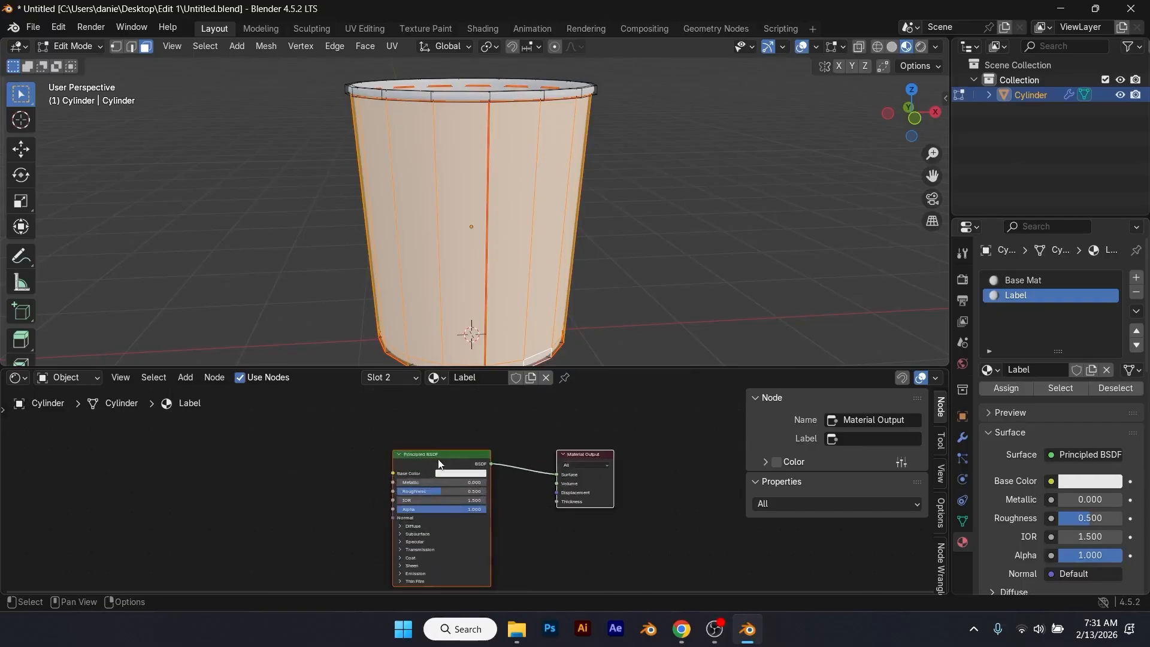
left_click(439, 462)
key("ctrl+t")
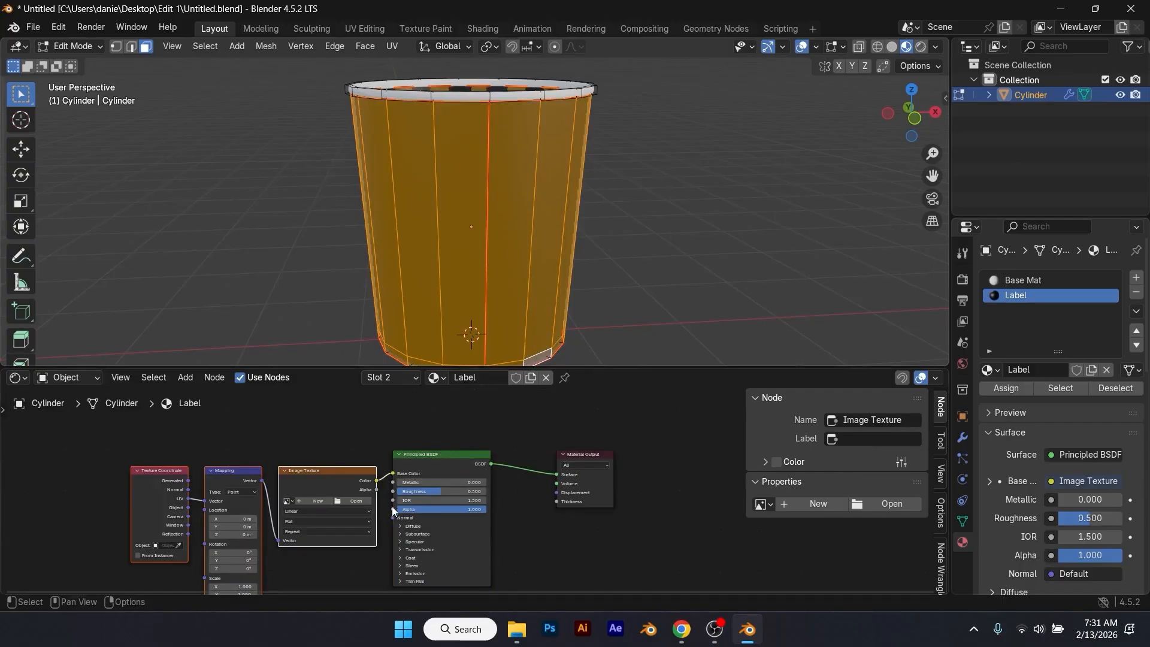
Step: Load Texture.jpg from the Edit 1 folder into the Label material's Image Texture node
left_click(357, 502)
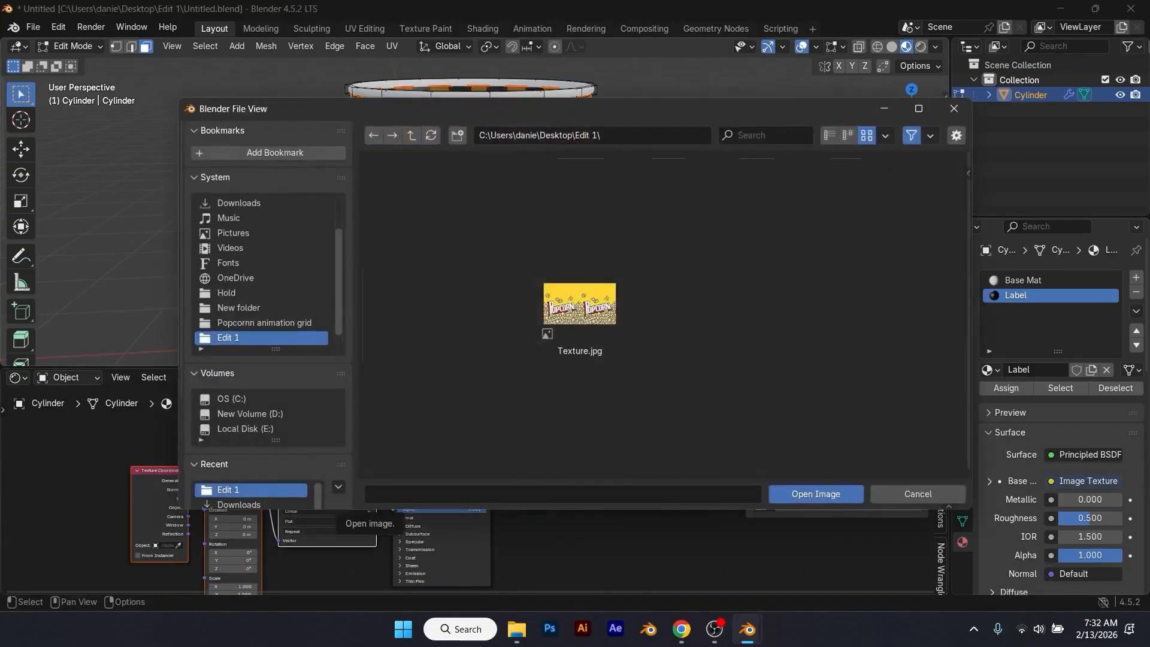
left_click(605, 326)
double_click(606, 326)
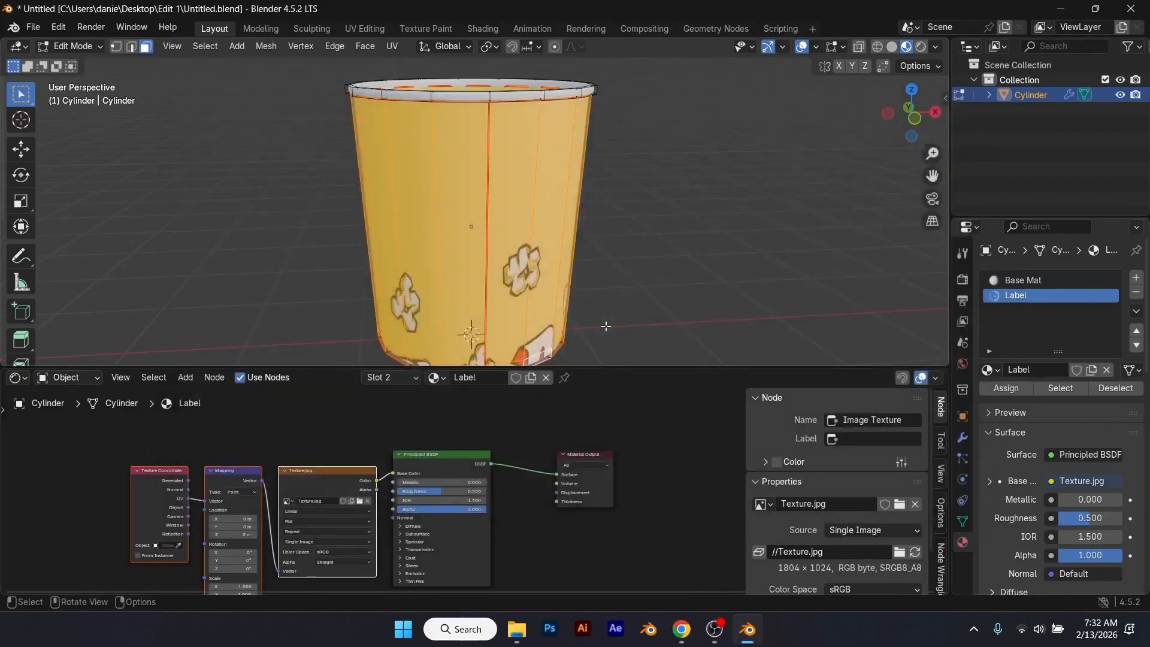
scroll(581, 283, "down", 1)
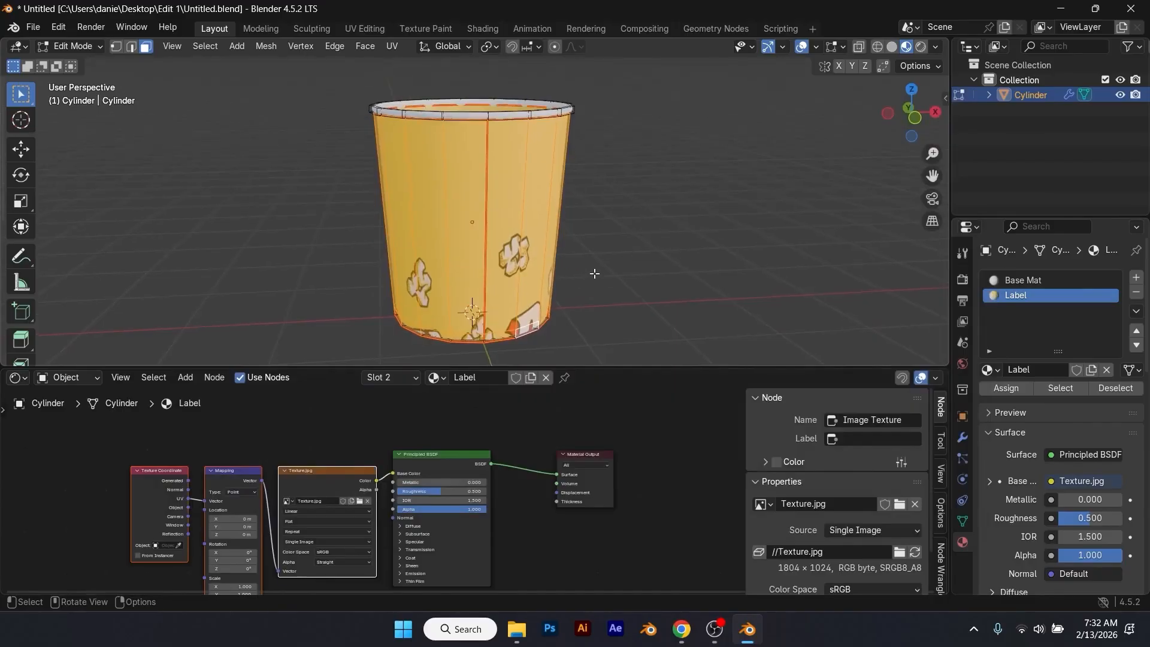
Step: In Edit Mode, reselect the cup's outer wall face loop together with the narrow face loop at its base
key("Tab")
left_click(633, 279)
middle_click_drag(634, 279, 559, 244)
key("Tab")
left_click(538, 247)
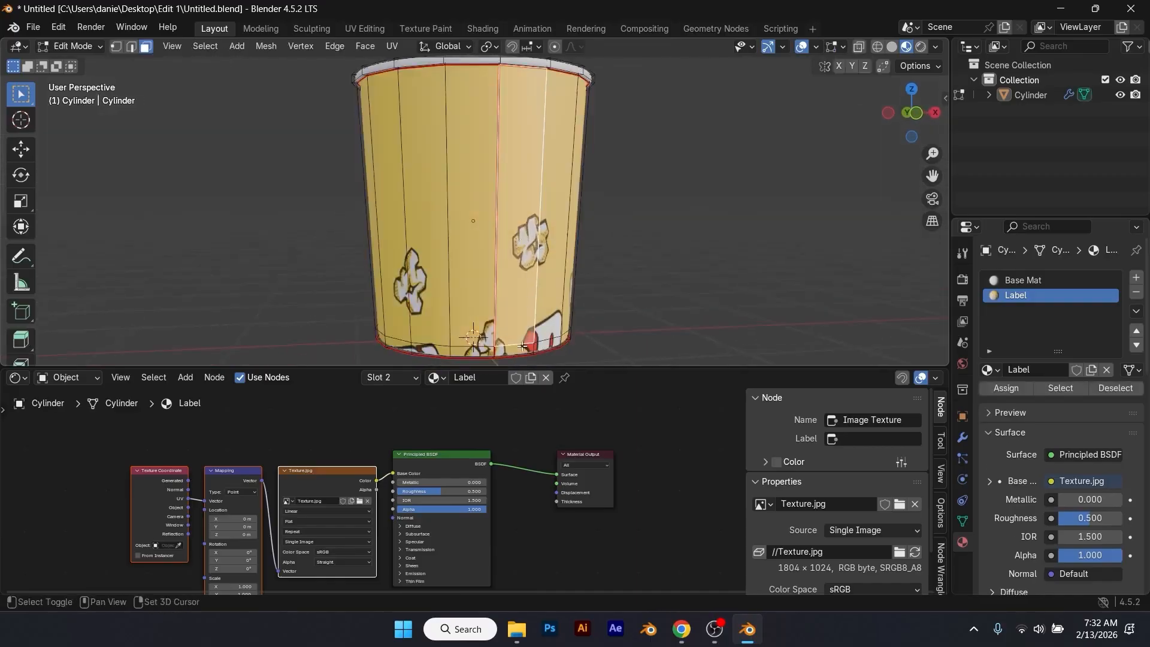
left_click(535, 317, "alt+shift")
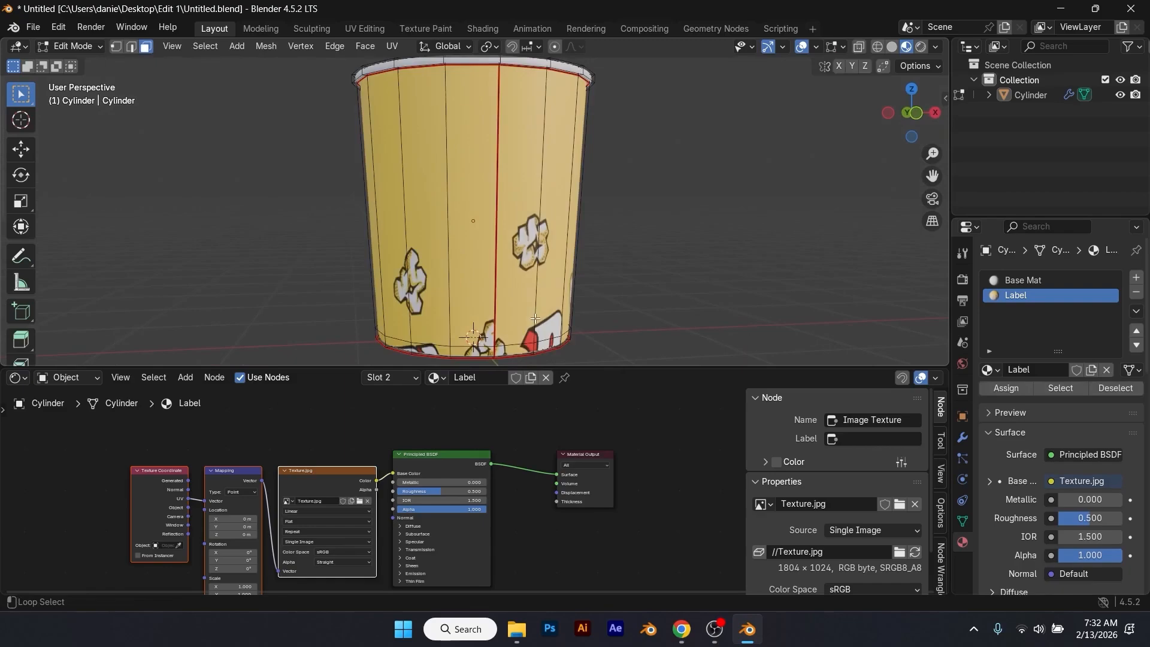
left_click(534, 324, "alt+shift")
scroll(554, 336, "down", 1)
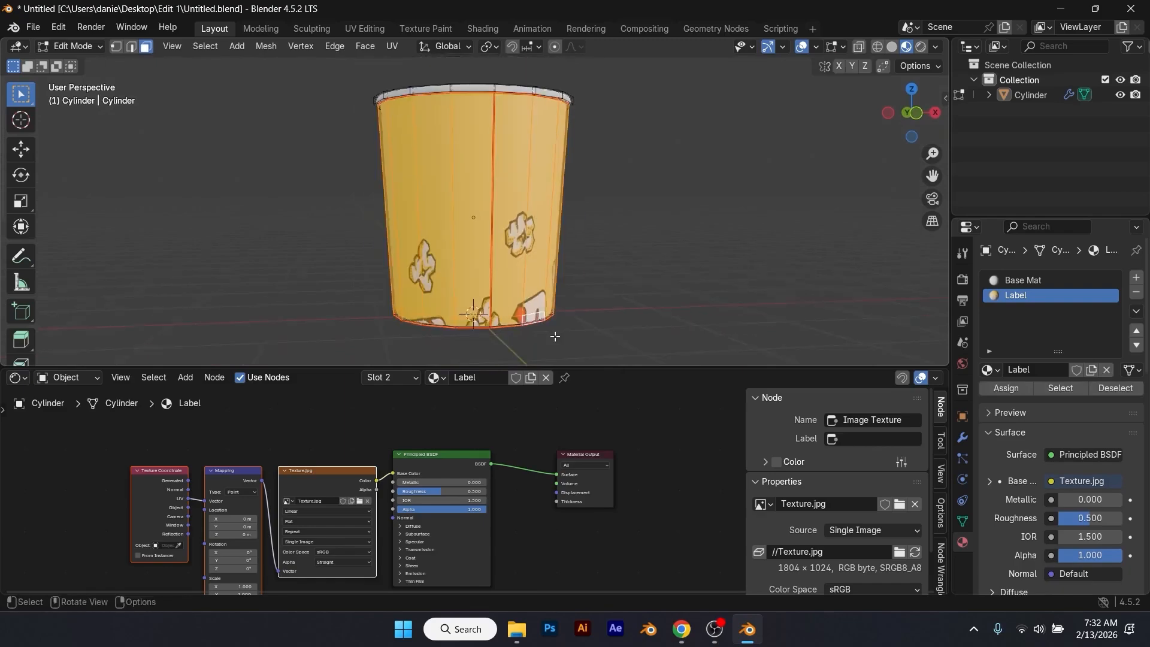
Step: Unwrap the selected wall faces with Cylinder Projection from the front orthographic view
key("KP_1")
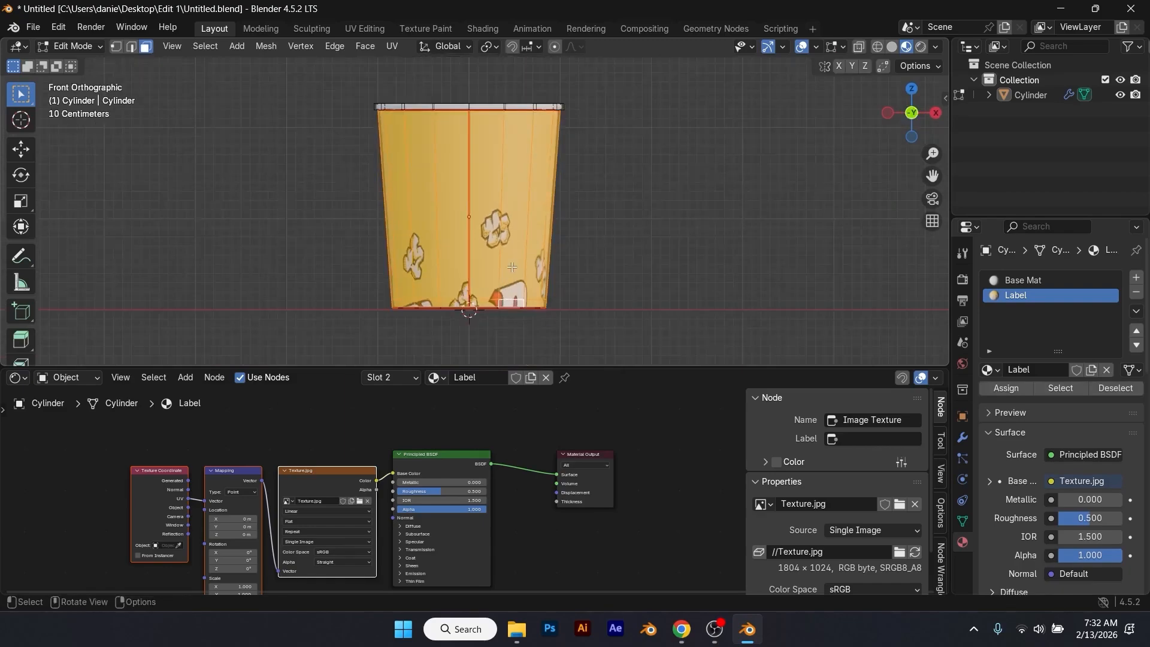
key("u")
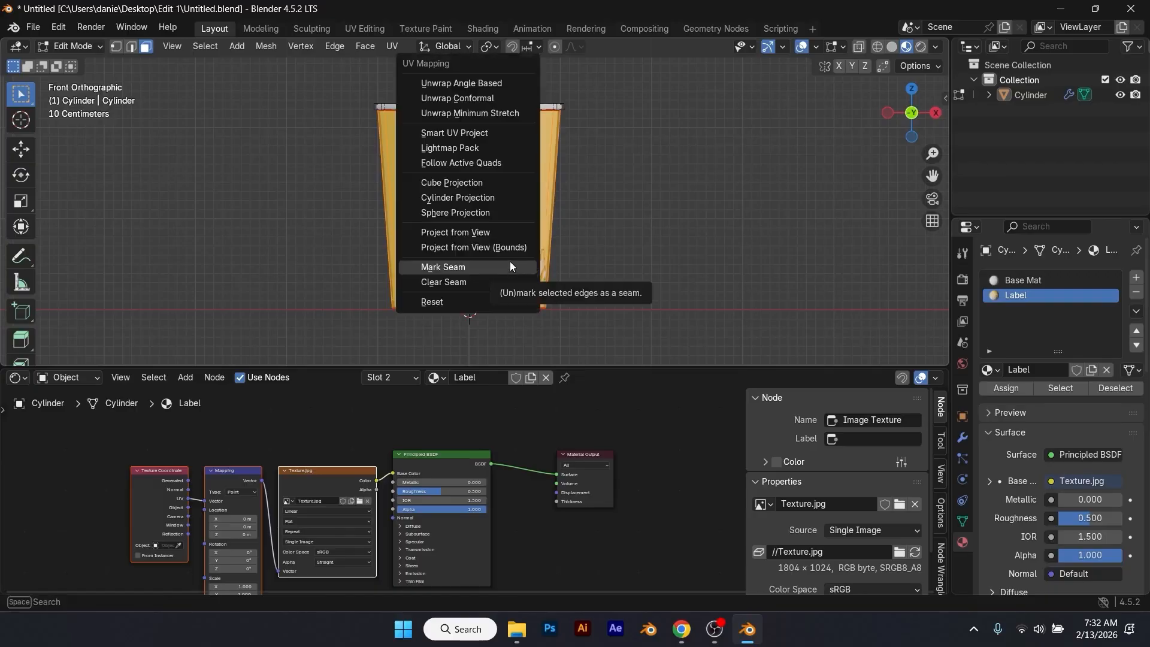
left_click(498, 198)
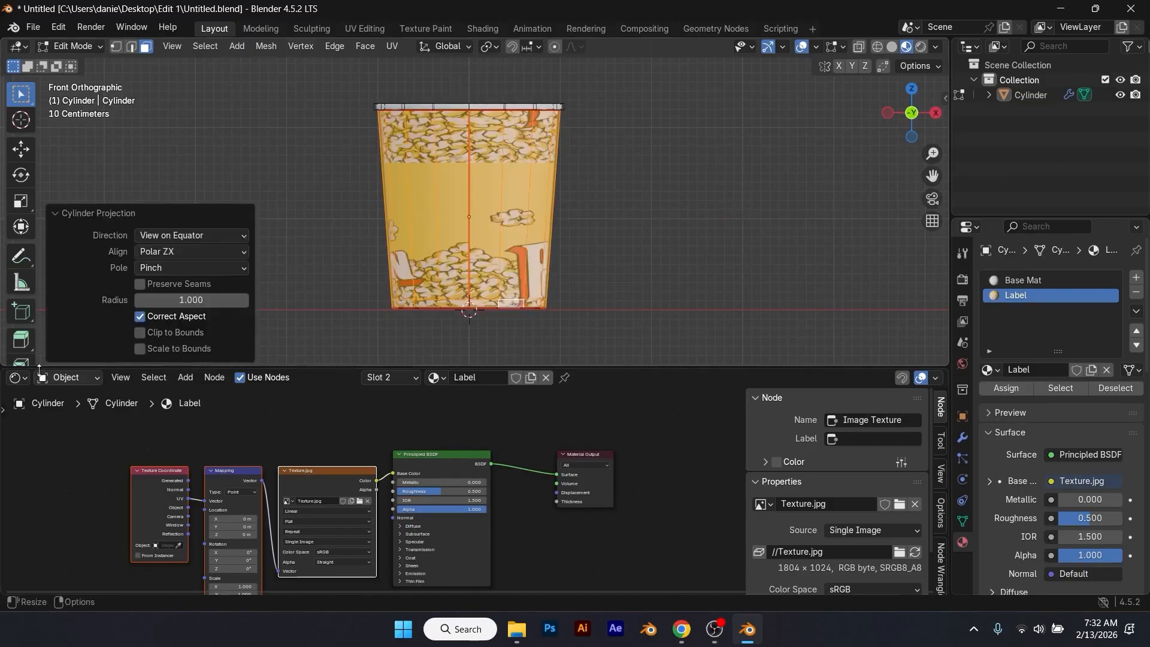
Step: Turn the Shader Editor area into a UV Editor and select all of the wall's UVs
left_click(18, 377)
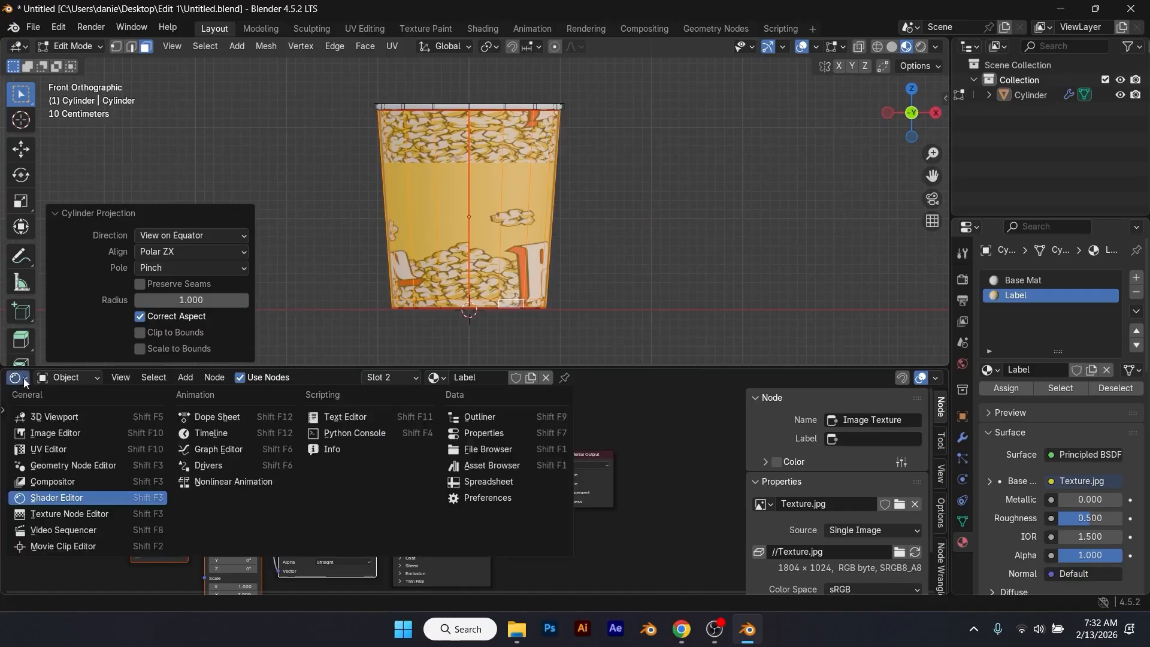
left_click(63, 451)
scroll(470, 447, "down", 8)
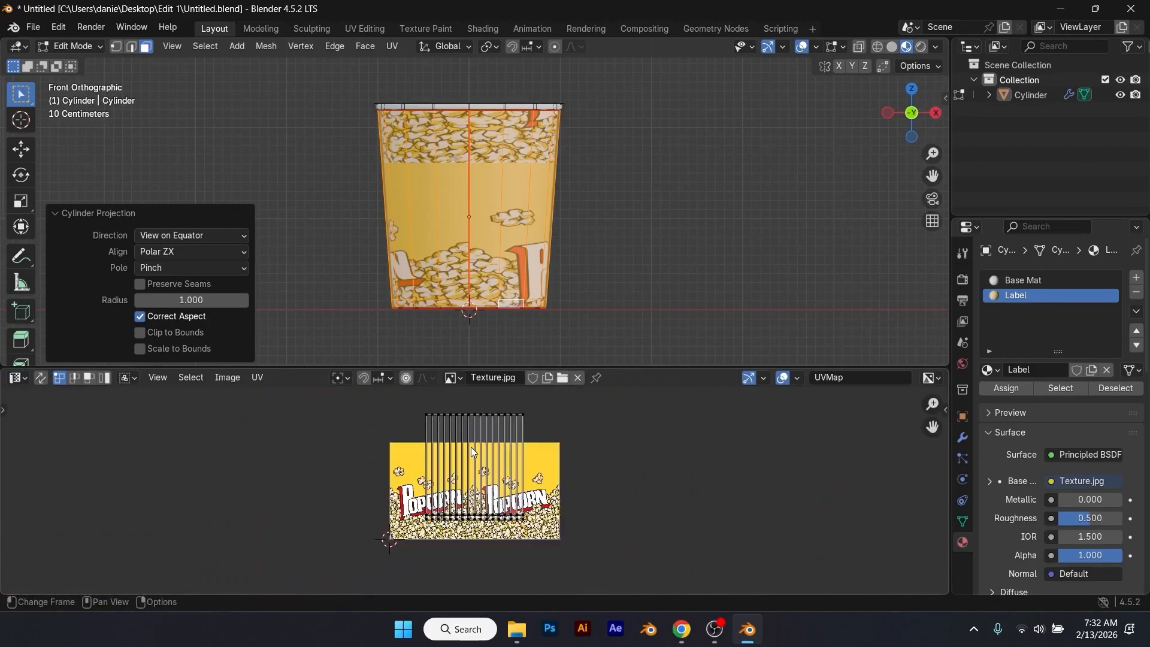
scroll(469, 447, "up", 3)
scroll(469, 448, "down", 3)
left_click_drag(404, 405, 542, 537)
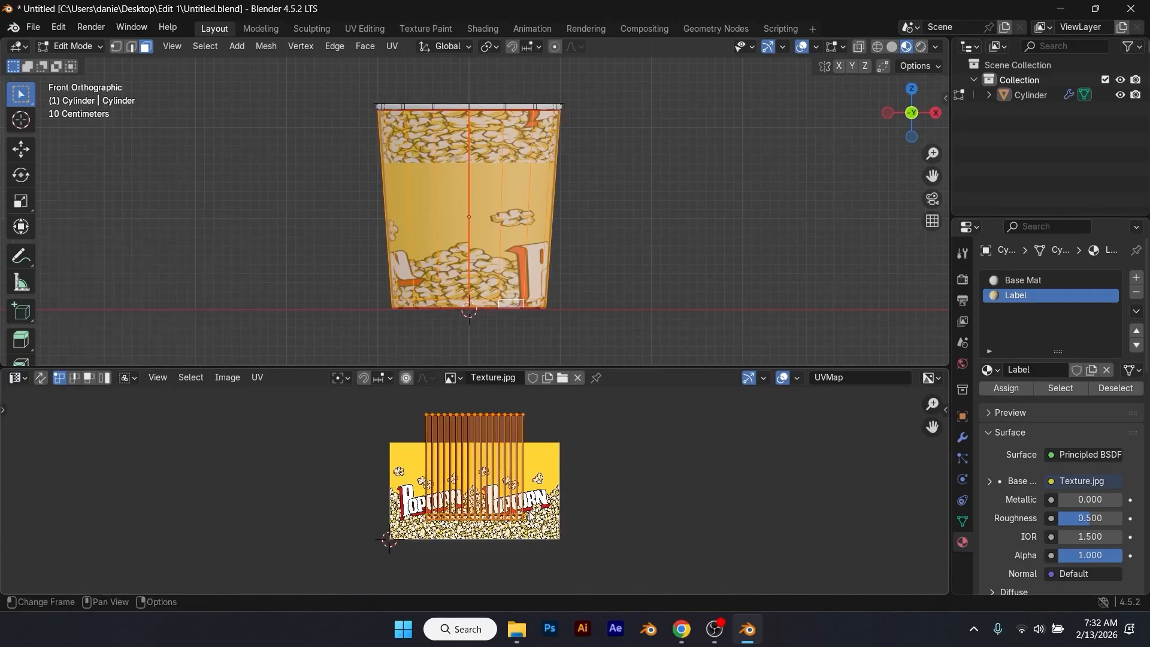
Step: Move the selected UVs onto the label image, scale them down, and stretch them along X to roughly the image's width
key("g")
left_click(577, 527)
key("s")
left_click(545, 528)
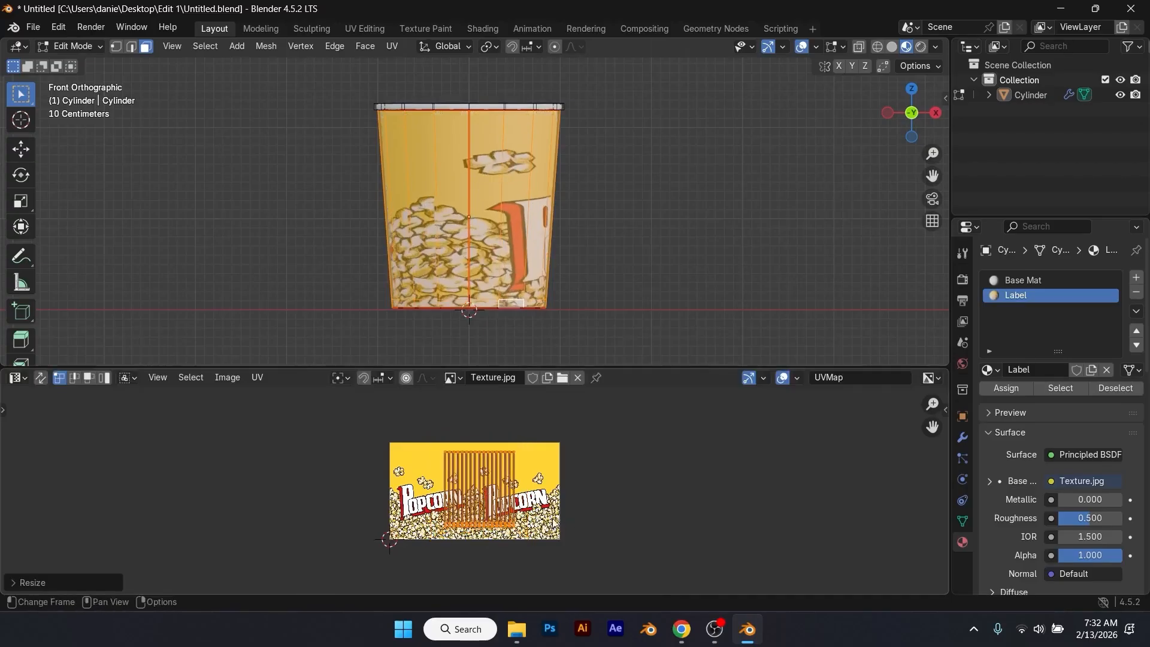
key("s")
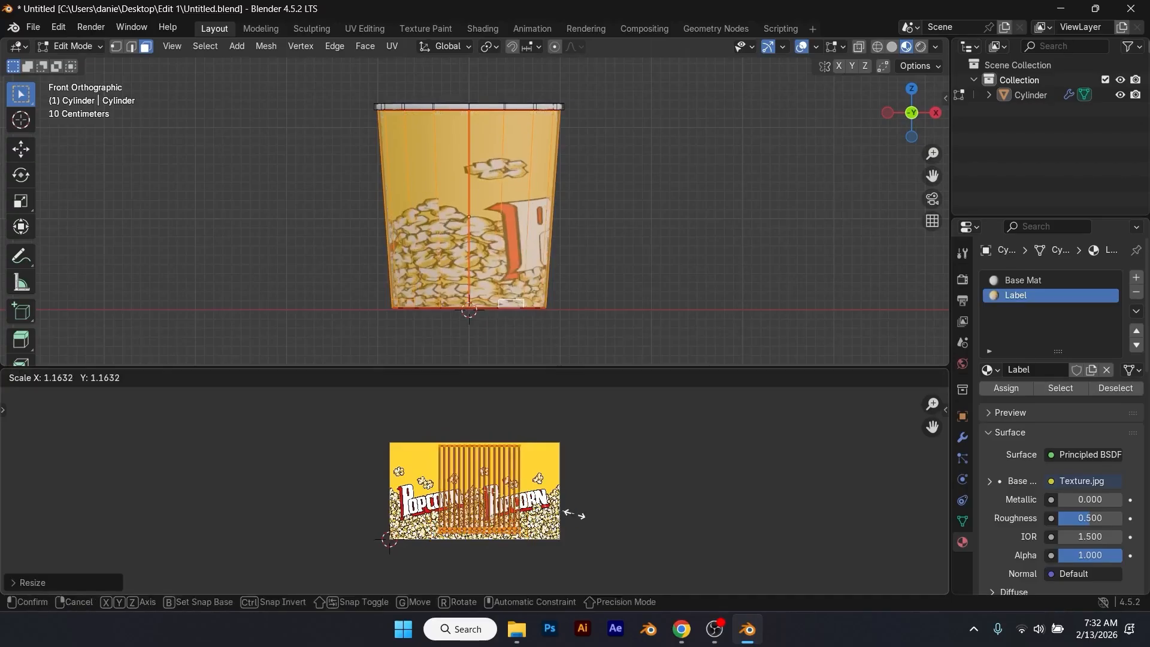
key("x")
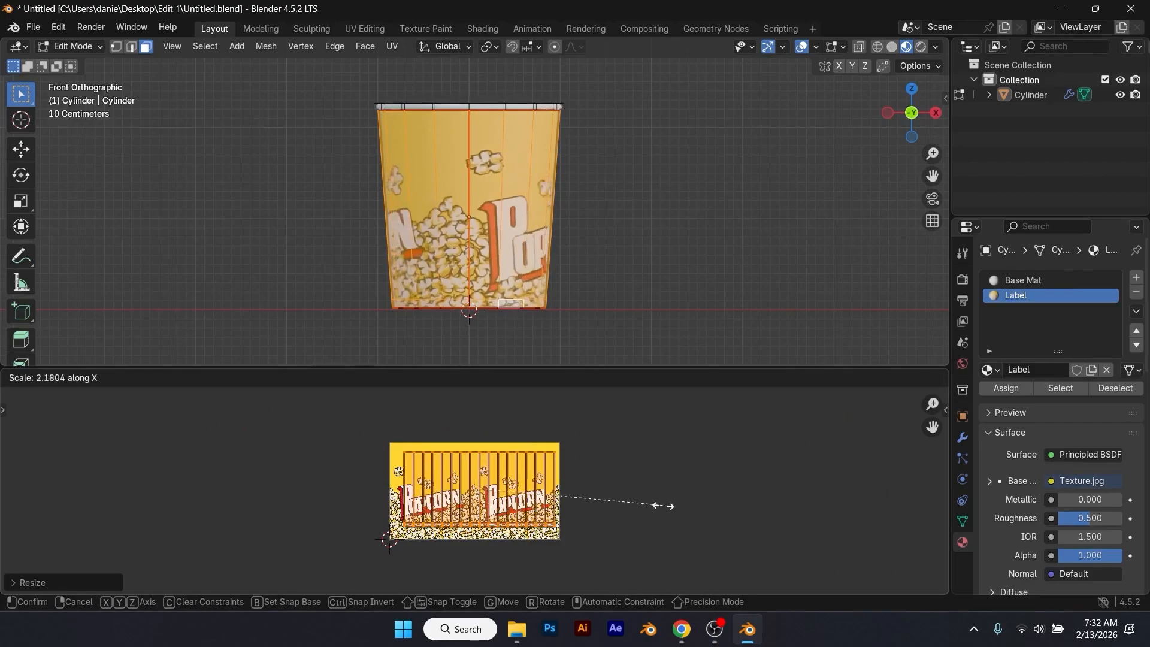
left_click(683, 505)
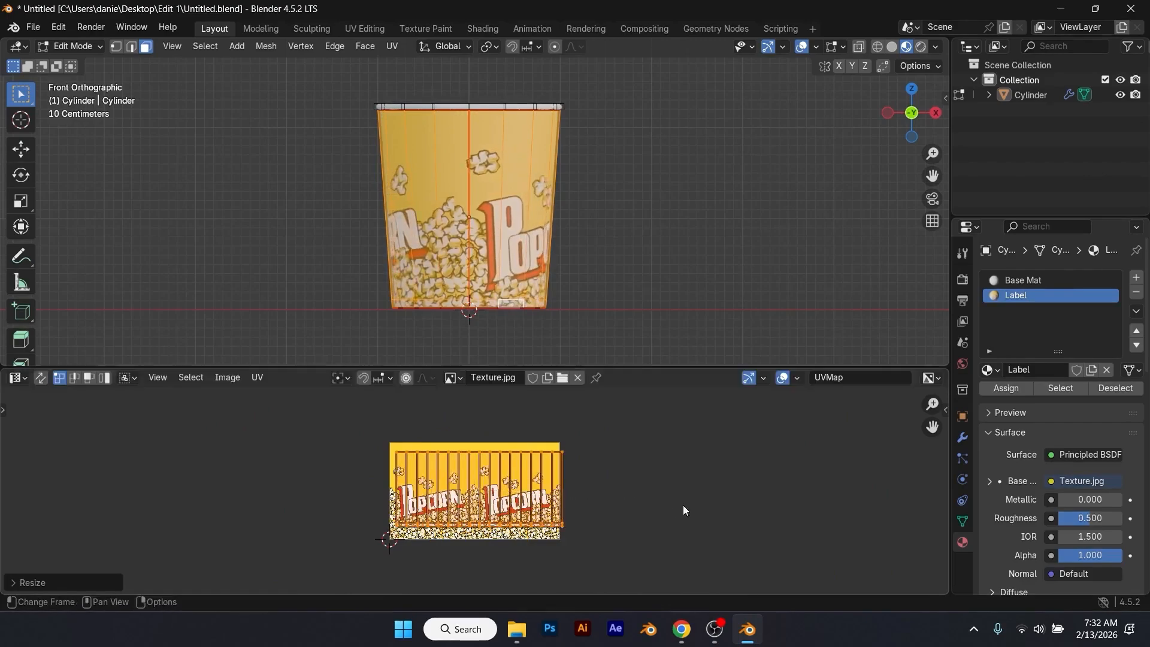
Step: Align the UVs with the label image's side edges and scale them about 1.24 along Y to fill its full height
key("g")
left_click(657, 508)
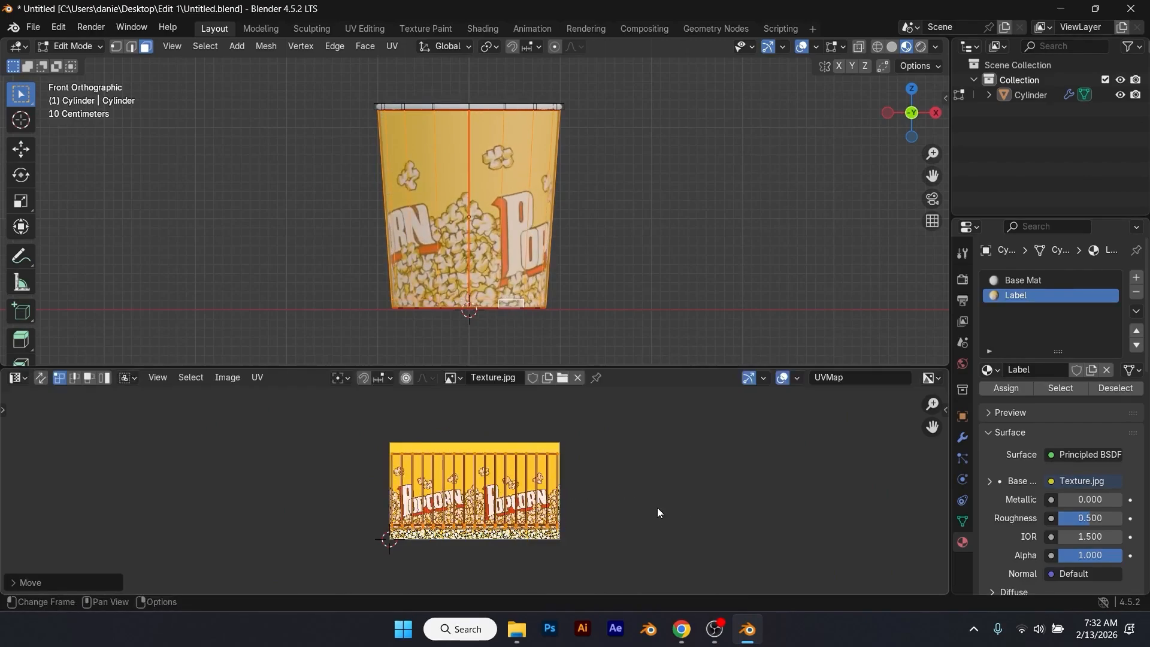
key("s")
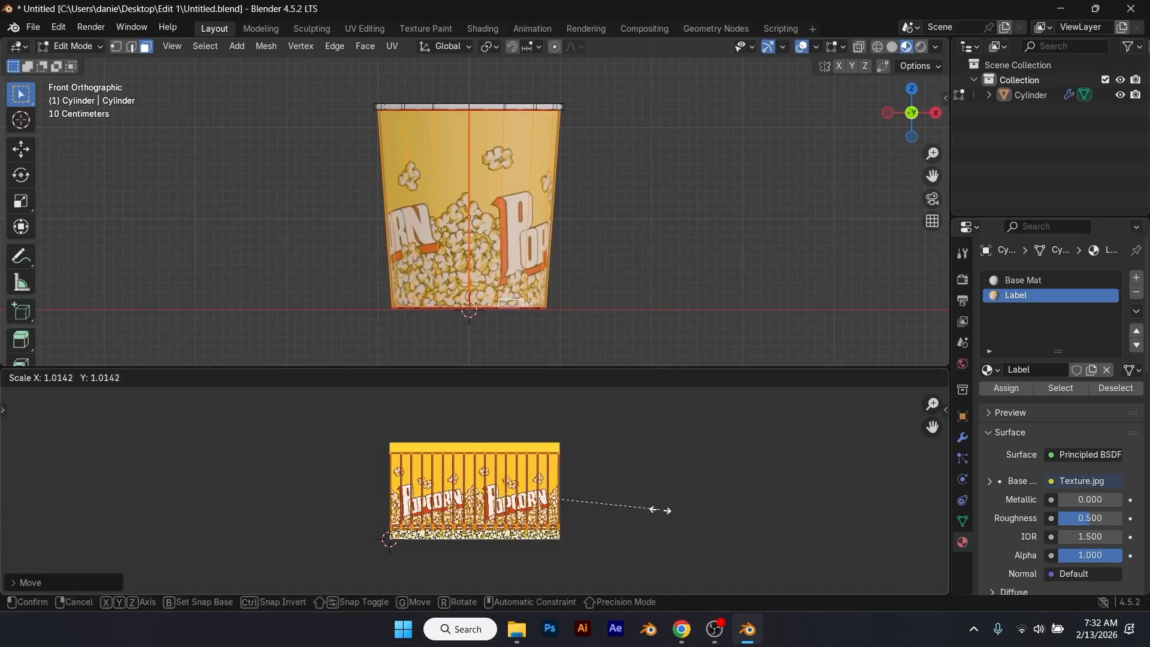
left_click(658, 511)
key("s")
key("y")
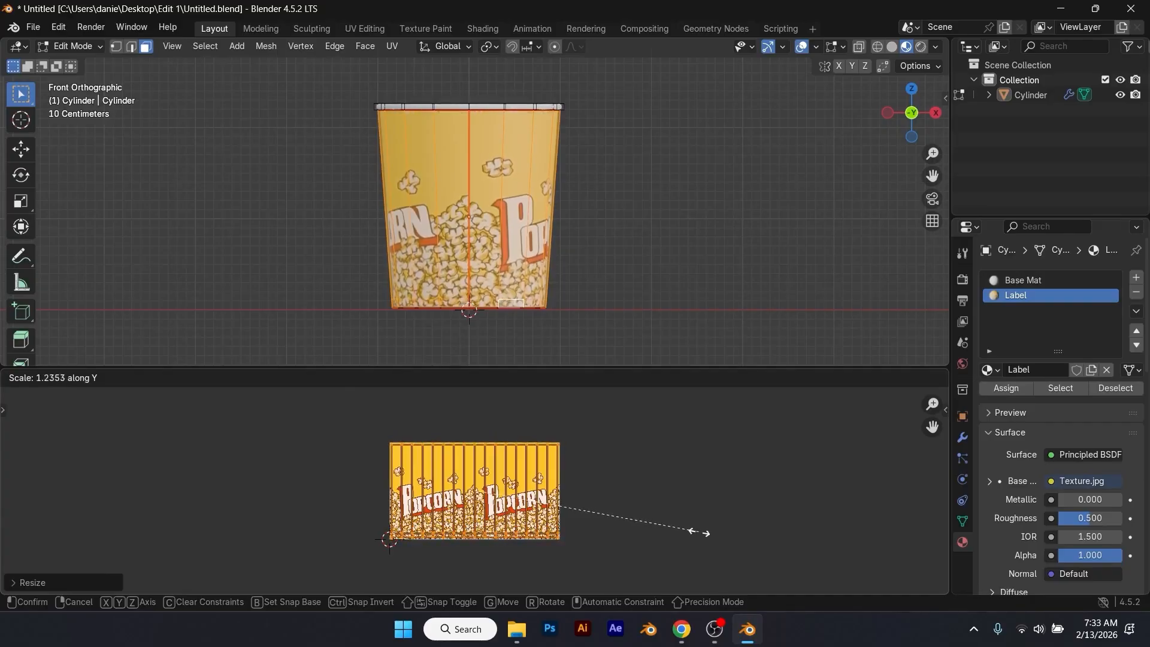
left_click(704, 535)
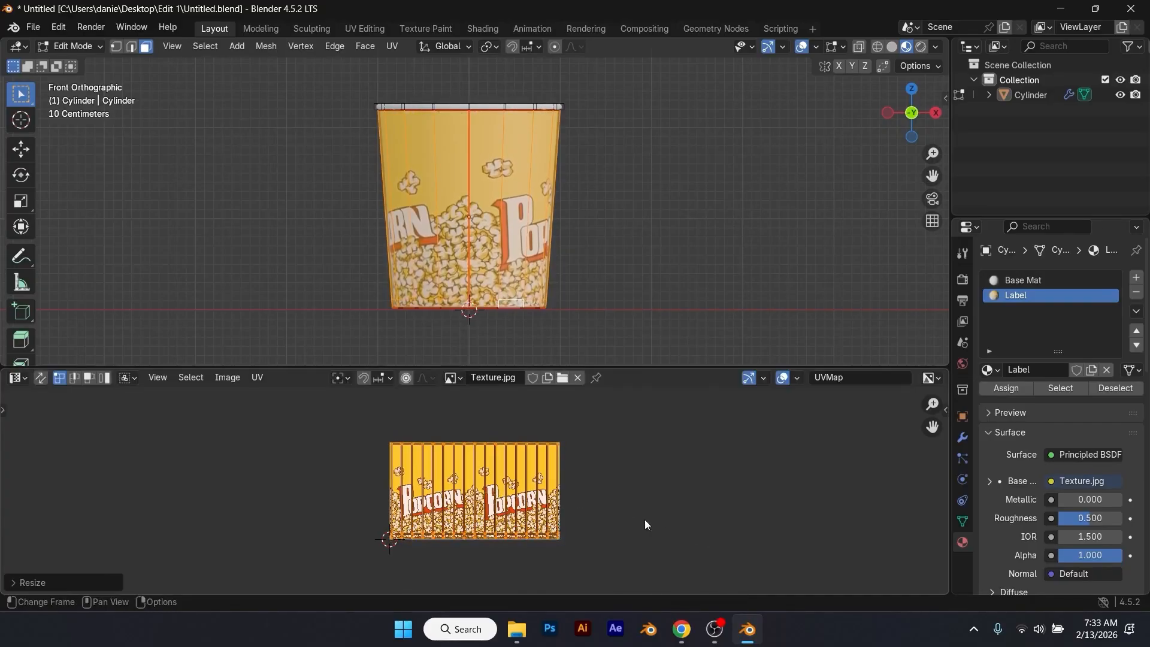
Step: Turn the UV Editor area back into a Shader Editor and make it slightly shorter
left_click(581, 309)
middle_click_drag(545, 280, 180, 290)
key("Tab")
scroll(502, 219, "down", 2)
left_click(502, 219)
key("Tab")
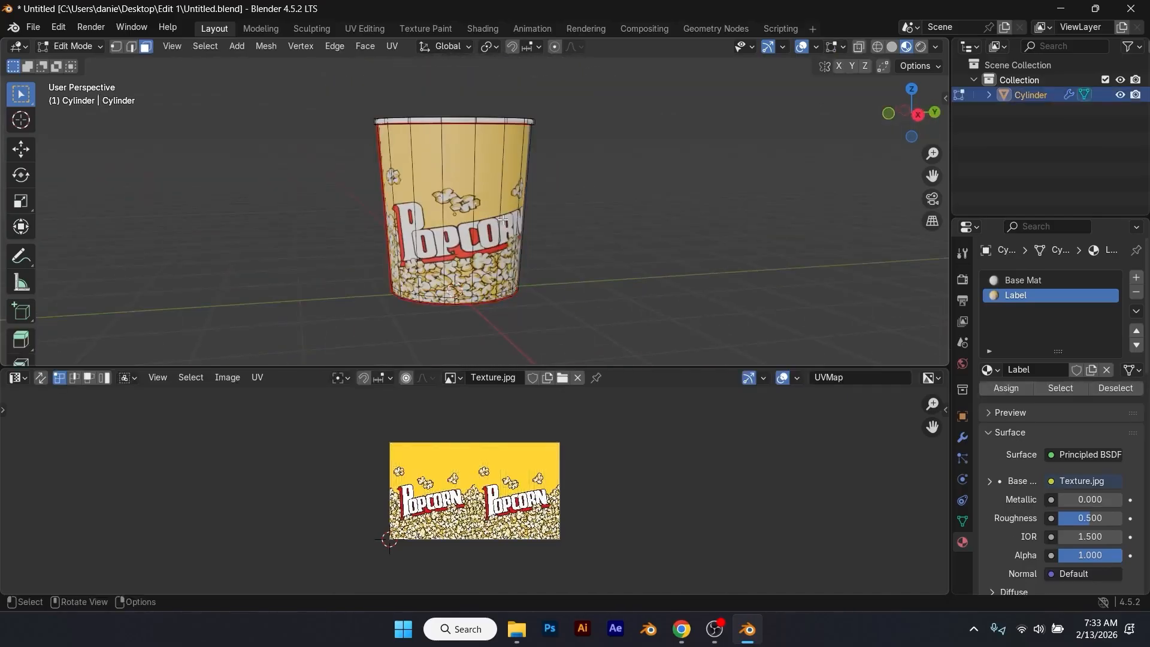
left_click(16, 378)
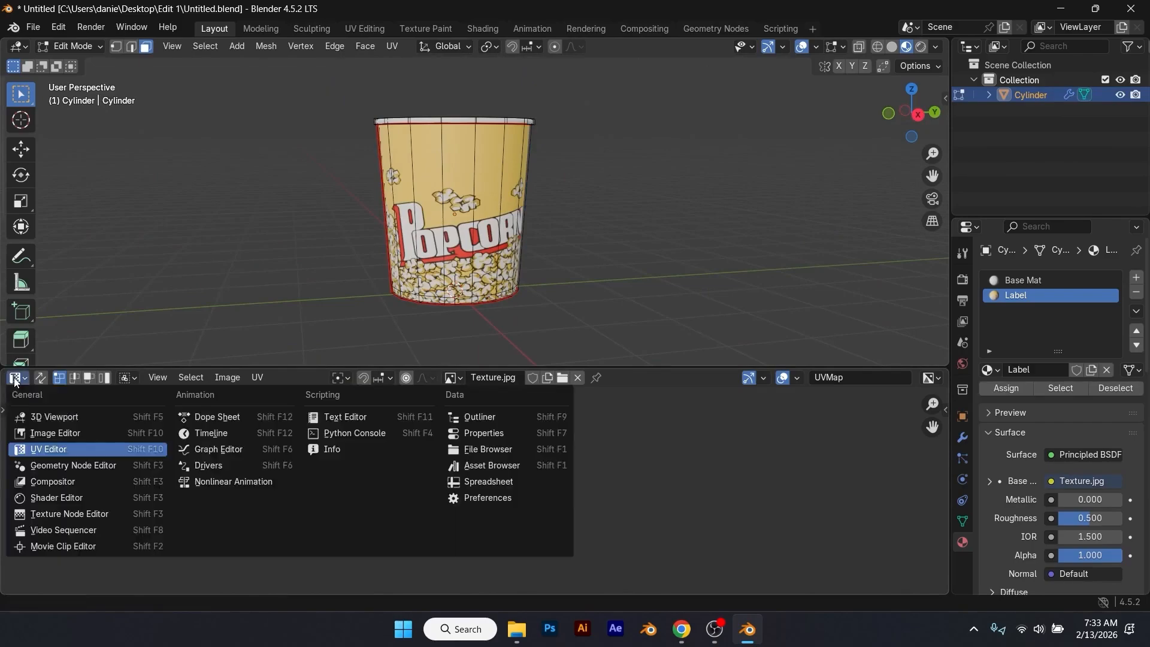
left_click(17, 379)
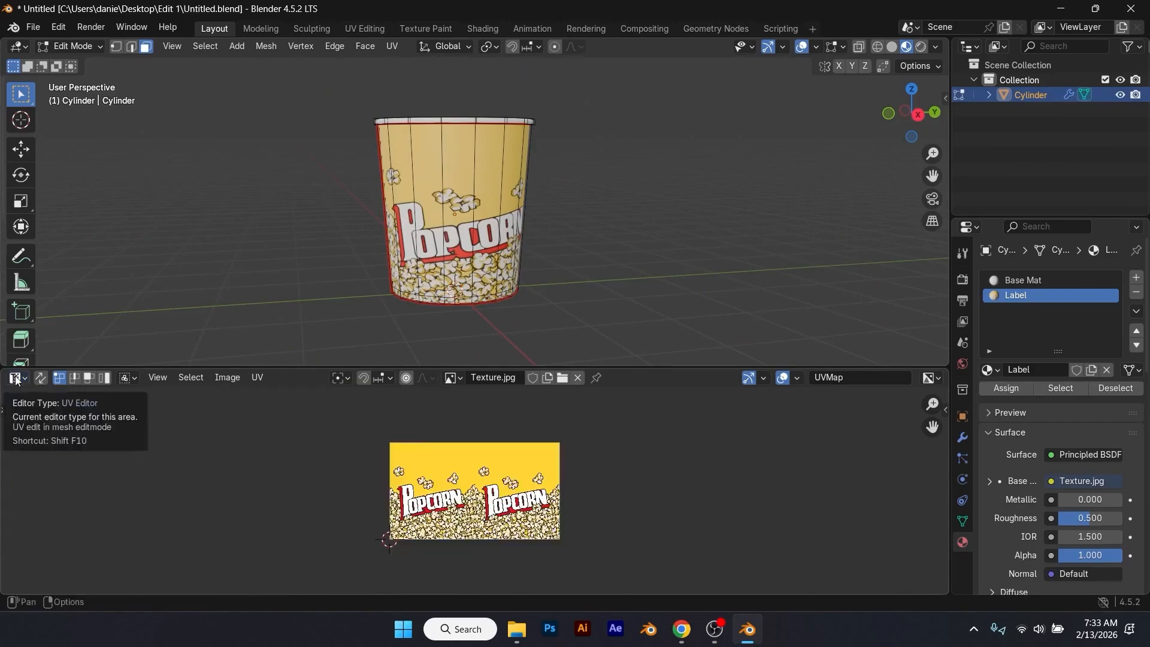
left_click(17, 379)
left_click(63, 497)
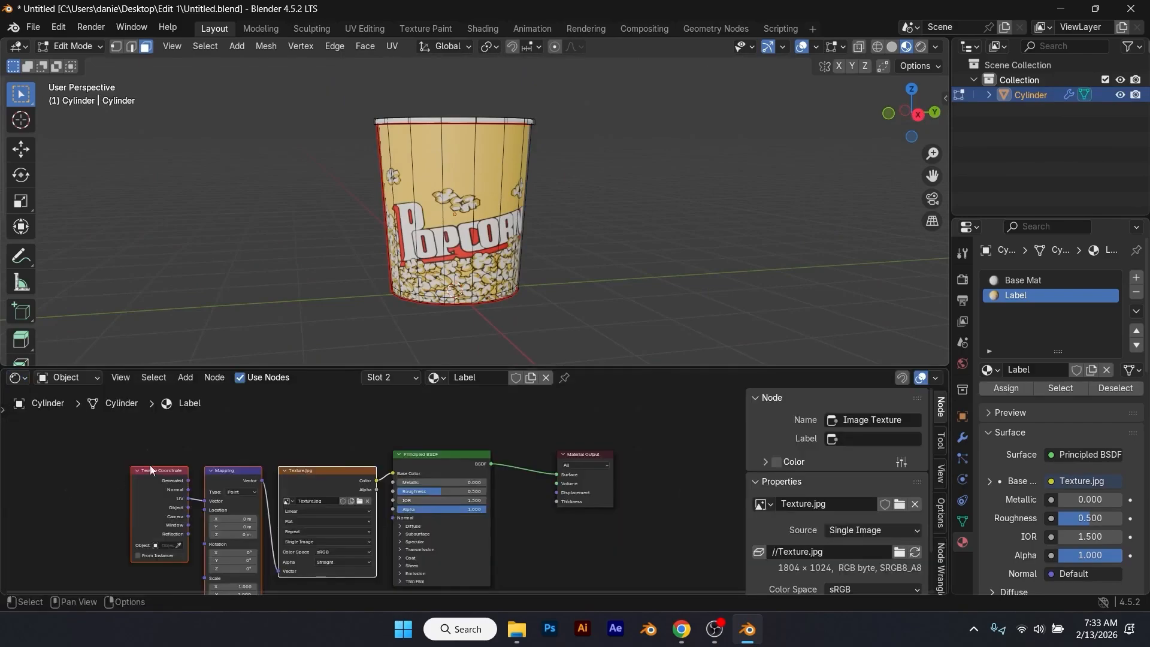
left_click_drag(606, 371, 611, 387)
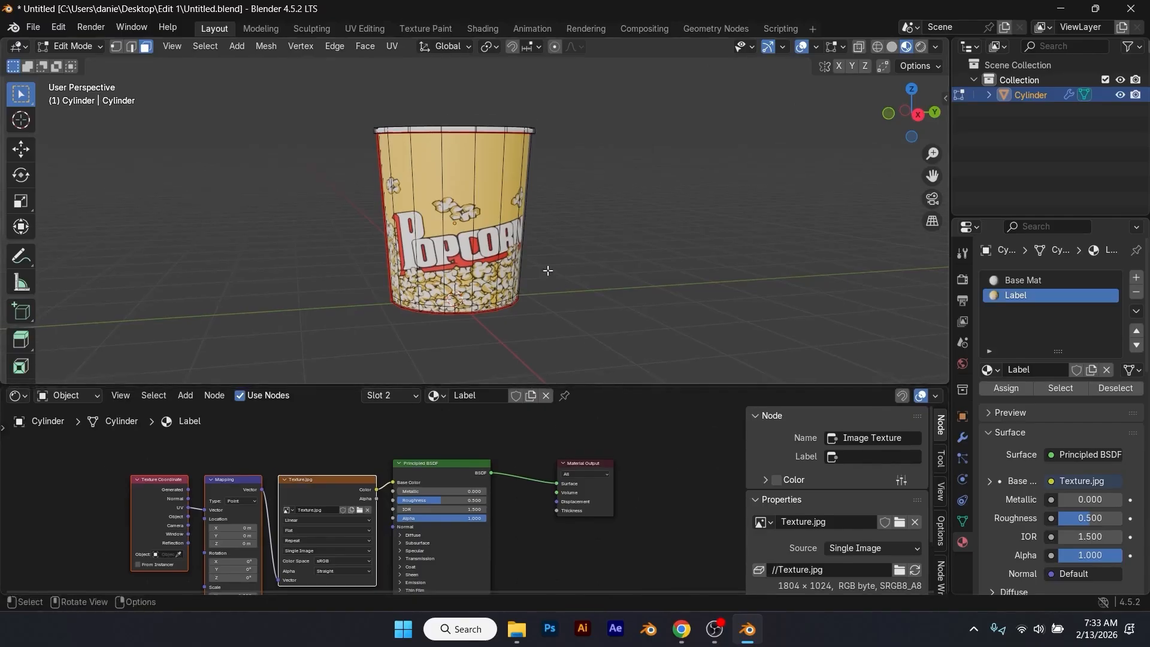
Step: Return to Object Mode and set the Label material's roughness to 0.333
scroll(548, 267, "up", 2)
key("Tab")
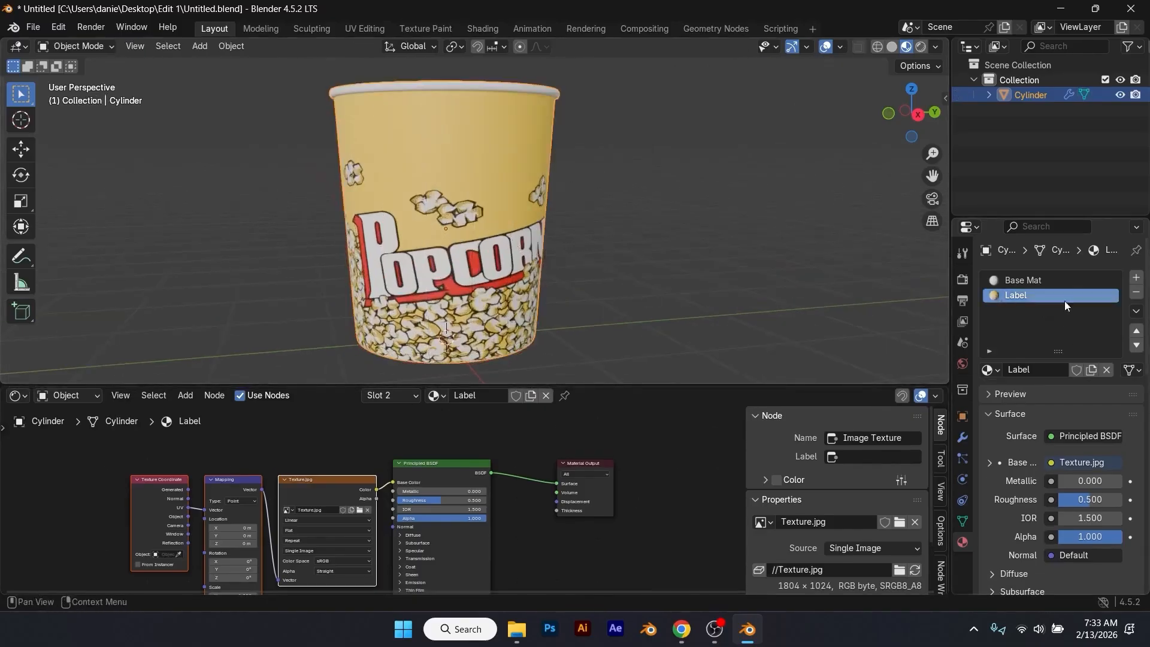
scroll(629, 343, "up", 2)
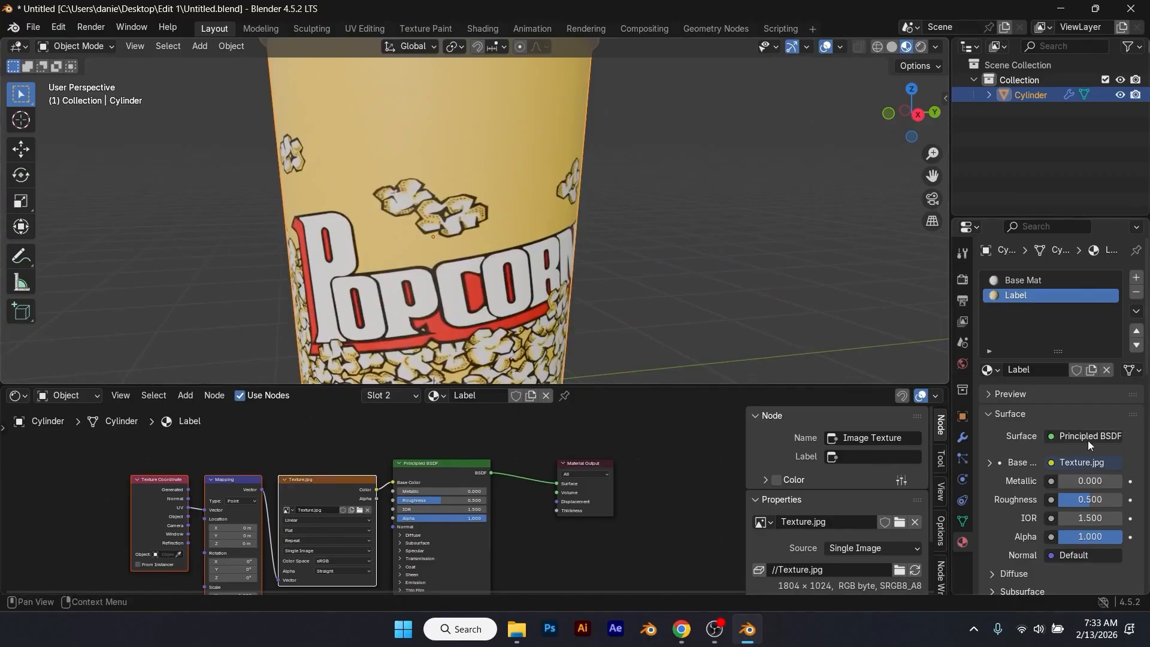
left_click(1082, 498)
type("0.333")
key("Return")
Step: Deselect the cup and save the Blender file
scroll(609, 305, "down", 2)
left_click(609, 305)
middle_click_drag(609, 305, 576, 375)
key("ctrl+s")
scroll(502, 268, "up", 2)
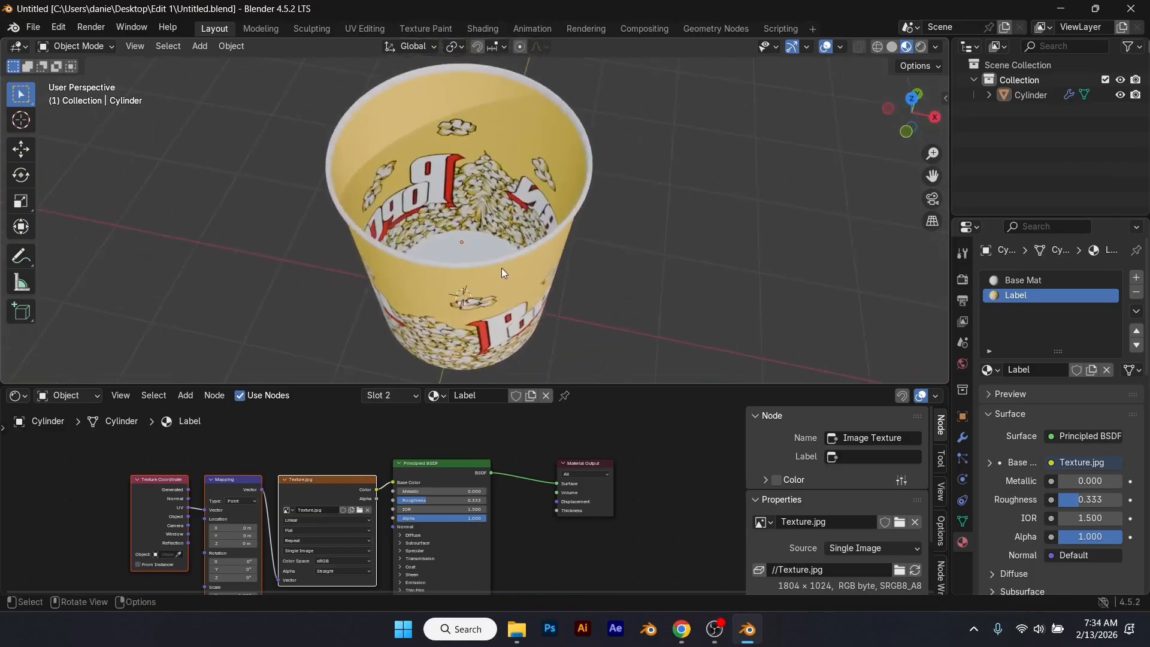
Step: In Edit Mode on the cup, select the outer wall's face loop plus the narrow face loop at the base
left_click(539, 268)
middle_click_drag(539, 267, 495, 224)
key("Tab")
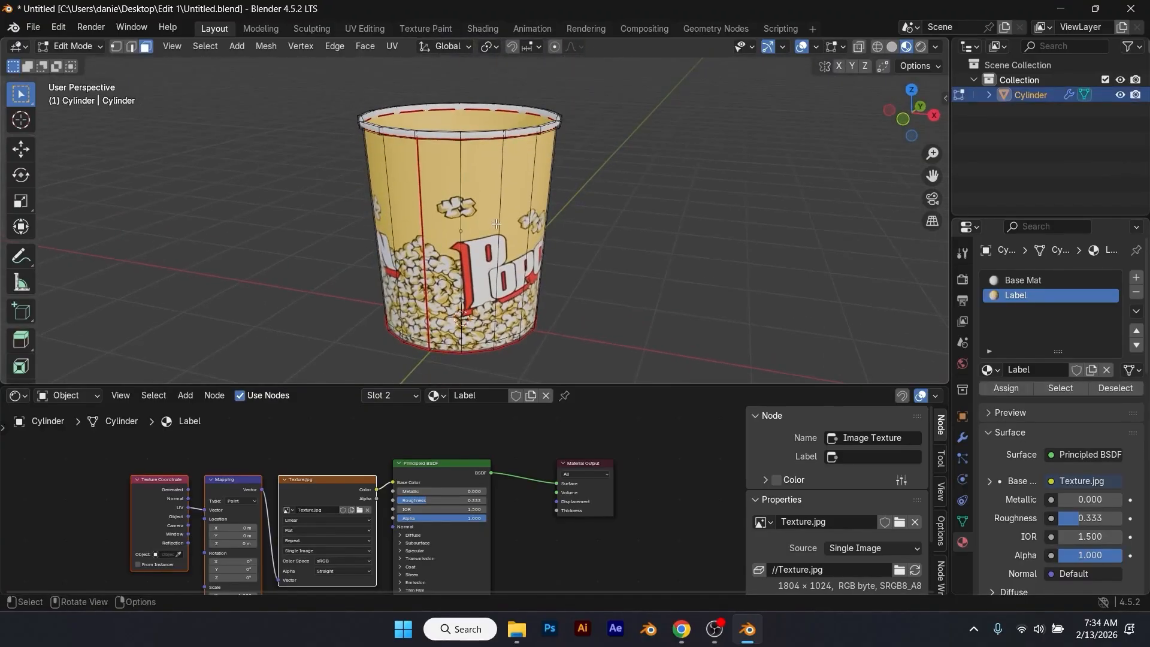
scroll(483, 327, "up", 3)
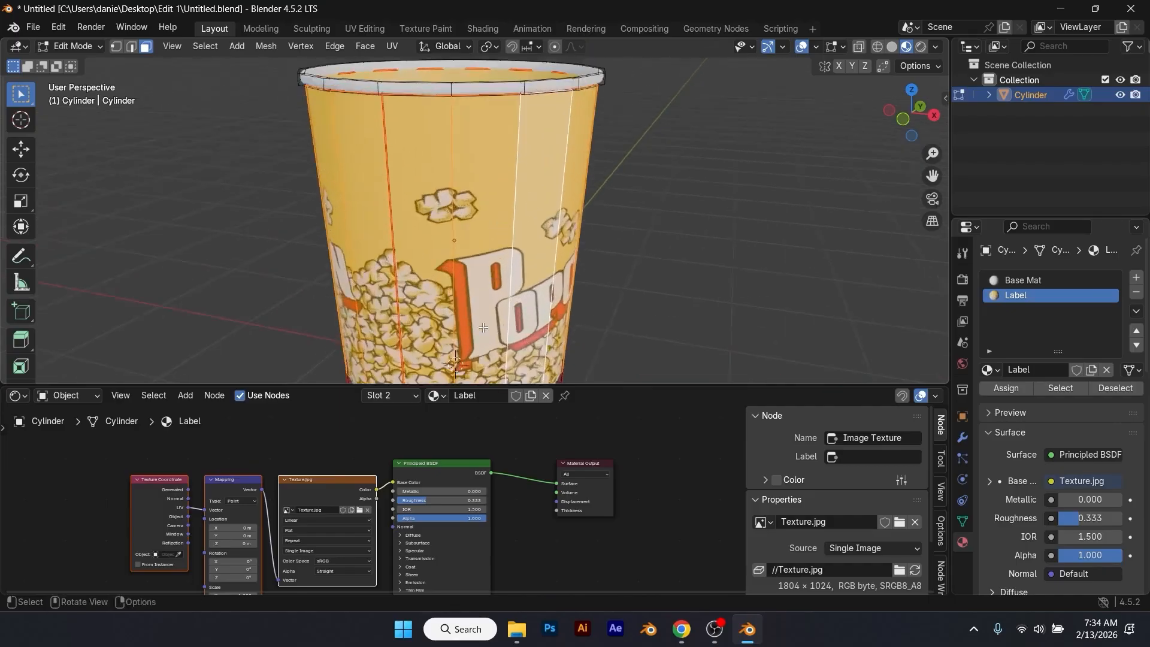
middle_click_drag(484, 327, 509, 212, "shift")
left_click(534, 284, "alt+shift")
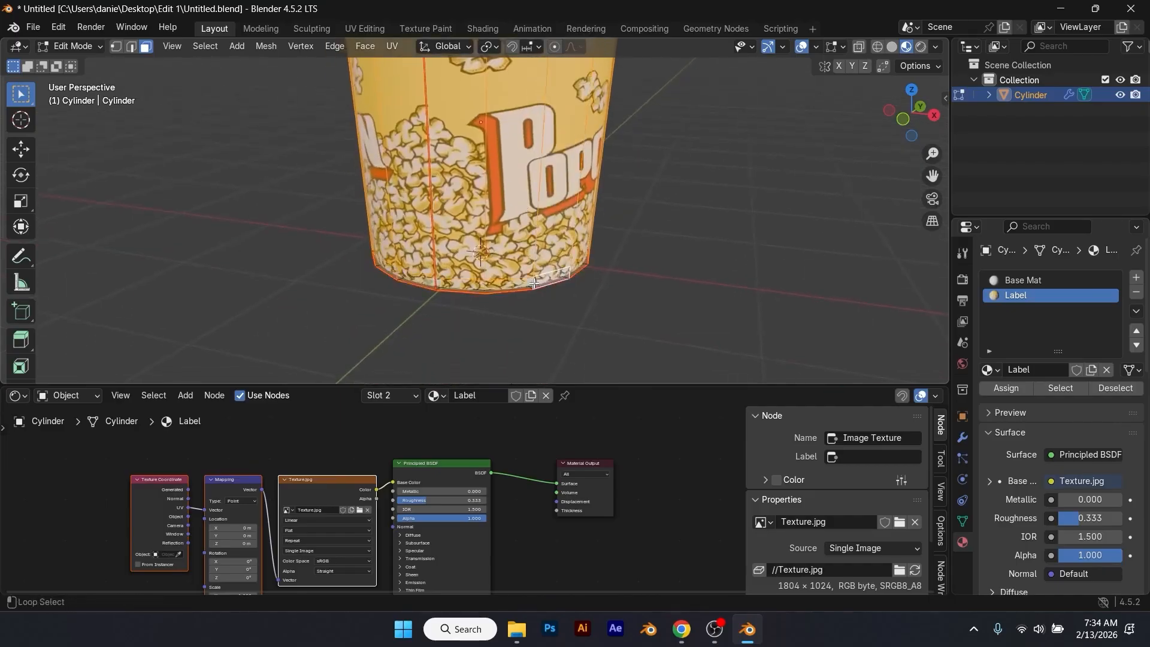
scroll(539, 290, "down", 5)
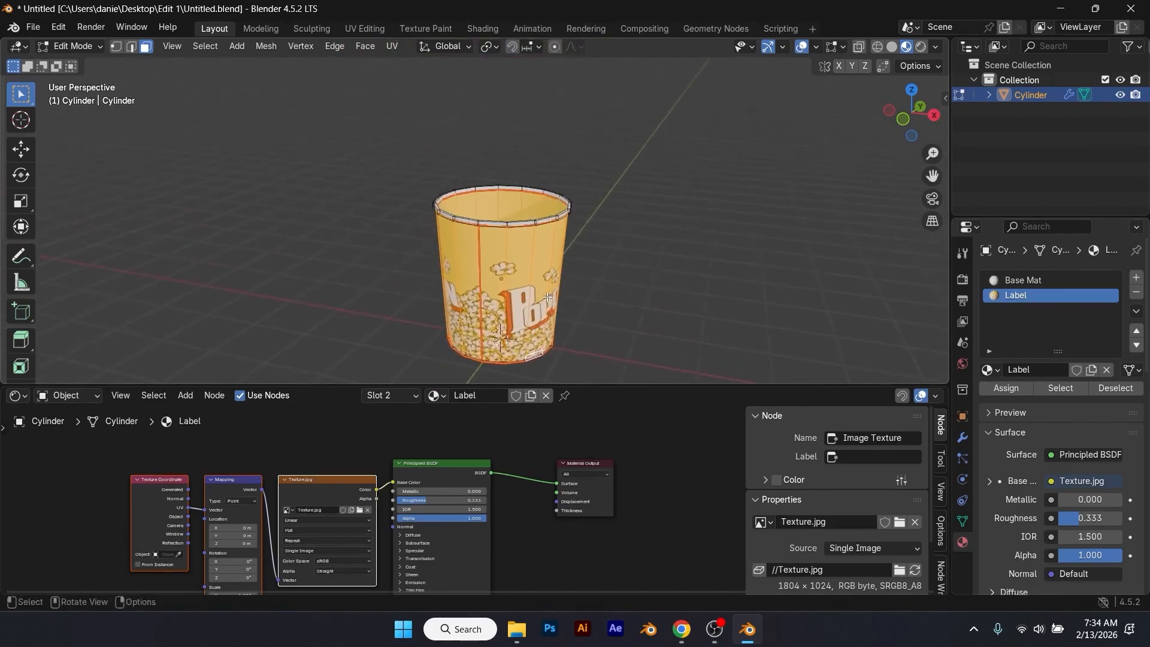
Step: Duplicate the selected wall faces in place and separate the copy into its own object
key("shift+d")
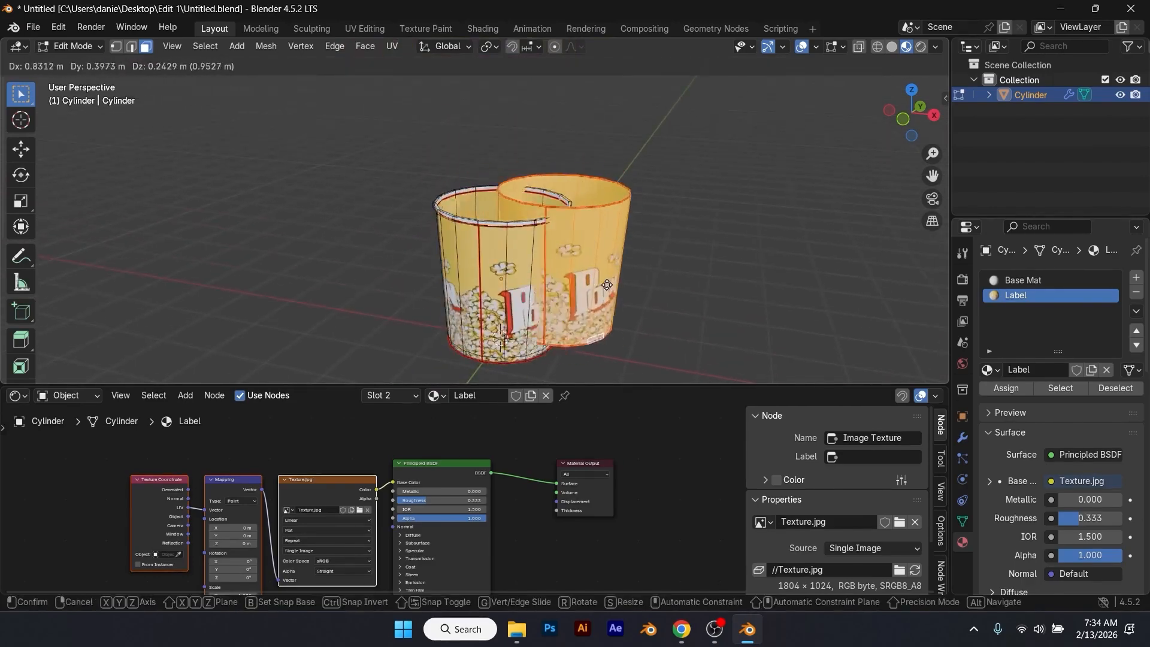
right_click(576, 282)
key("p")
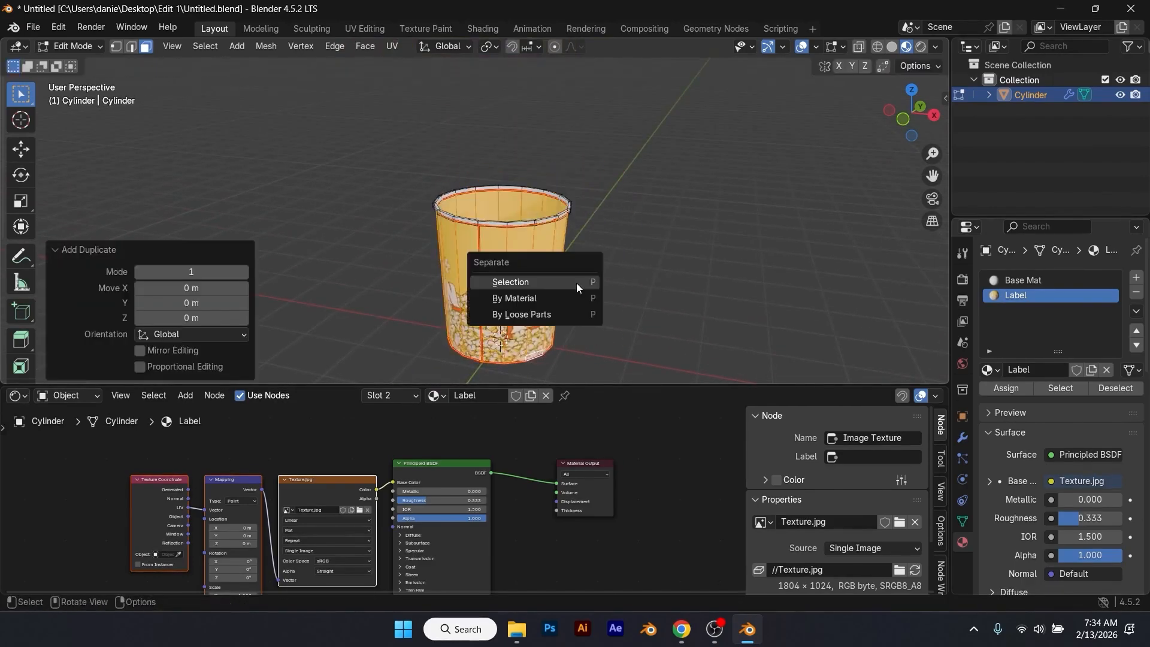
left_click(576, 283)
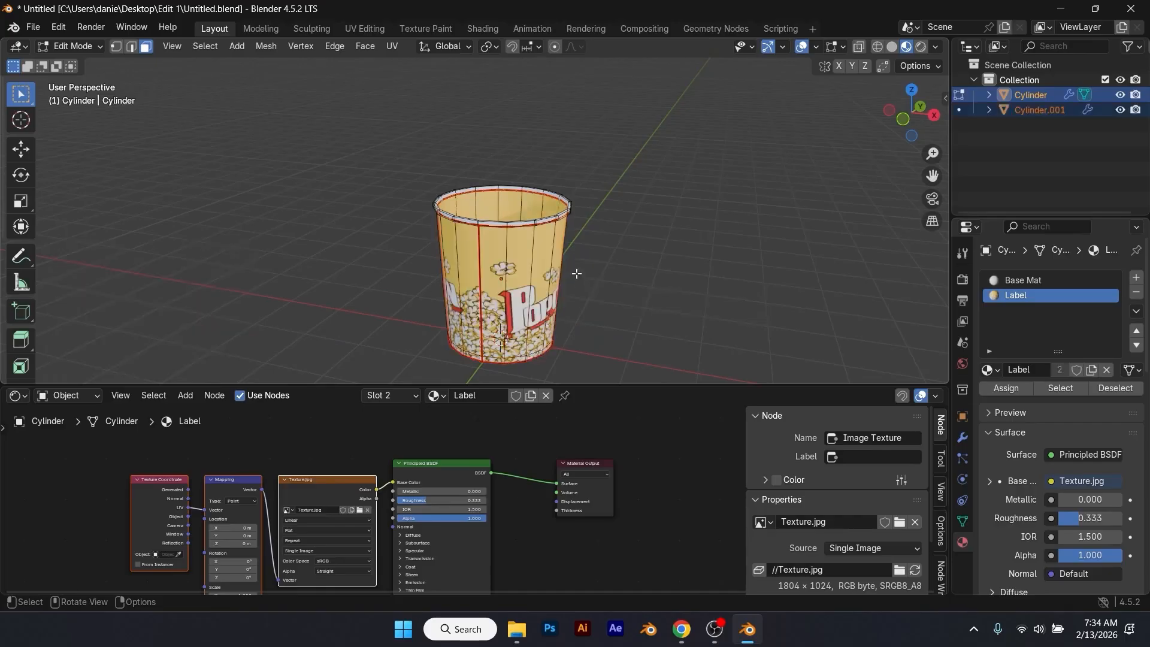
Step: Return to Object Mode and remove the Label material slot from the original cup, keeping only Base Mat
left_click(1048, 109)
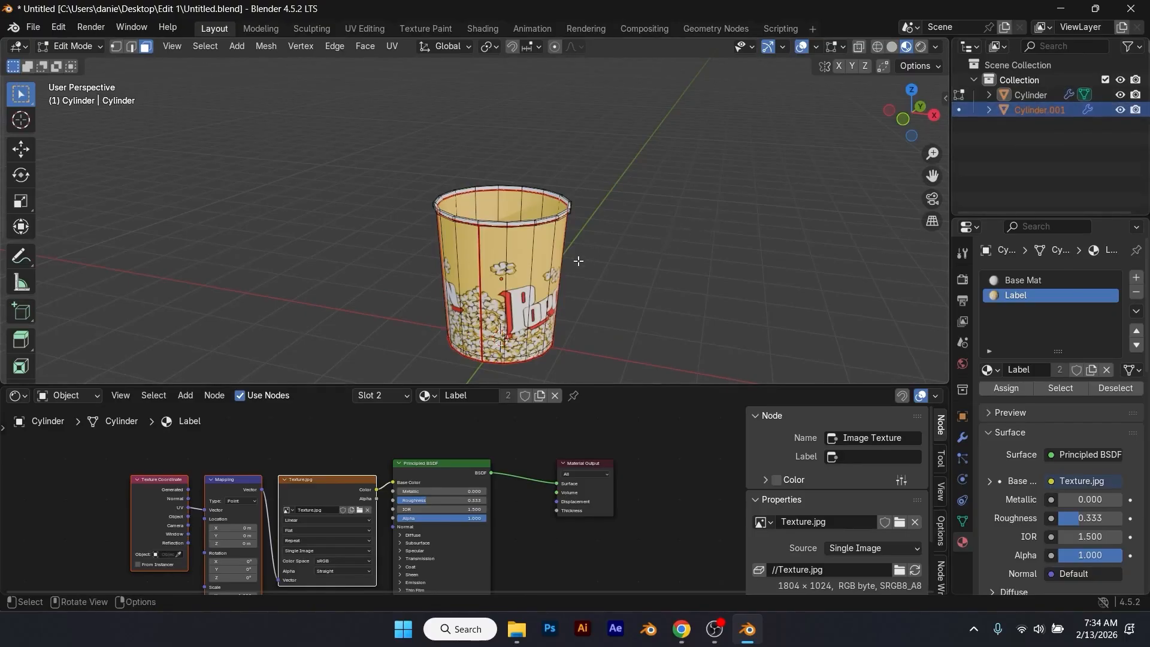
key("Tab")
key("g")
key("Escape")
scroll(592, 260, "up", 2)
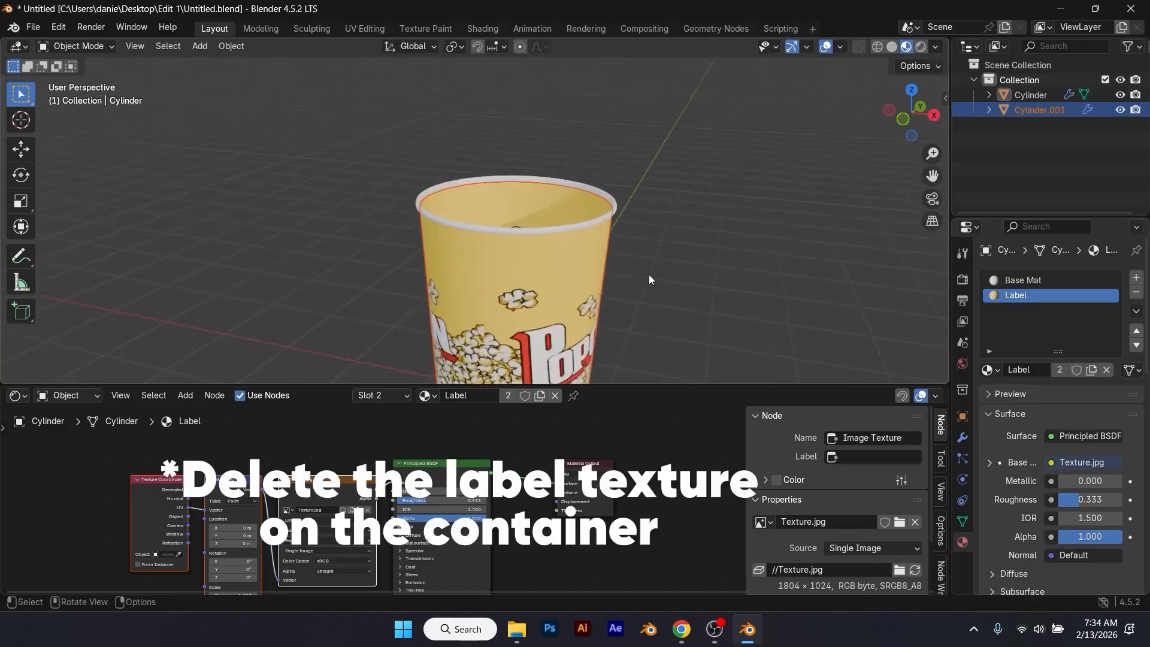
left_click(1135, 295)
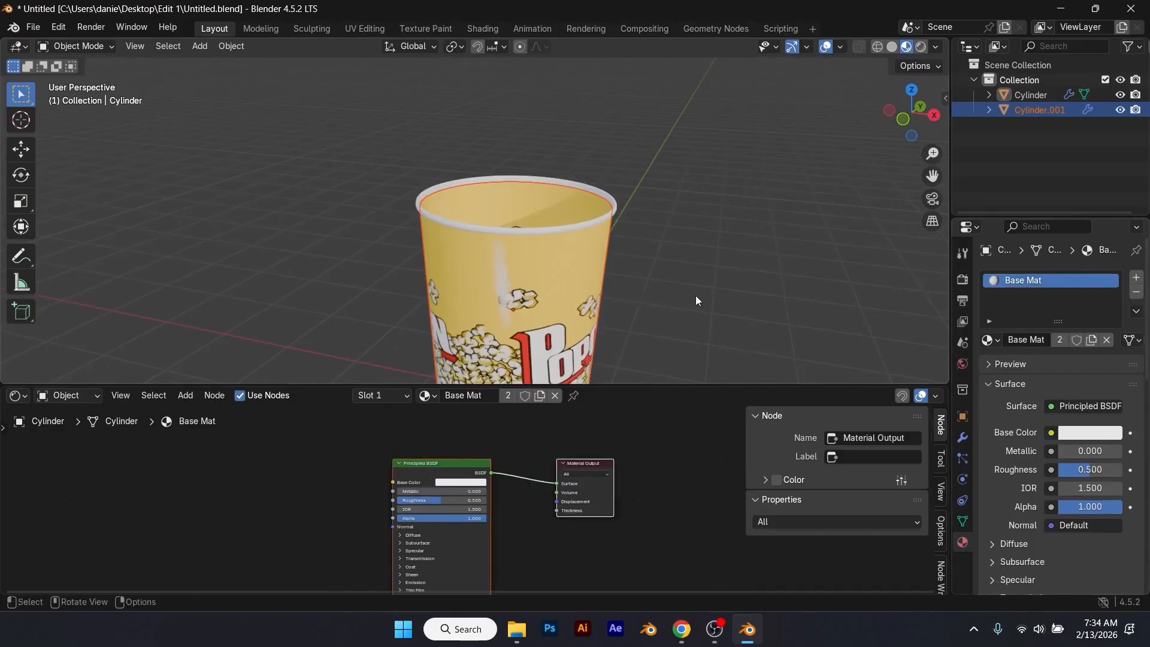
Step: Scale the separated label wall up to about 1.005 so it sits just outside the cup, and deselect it
key("s")
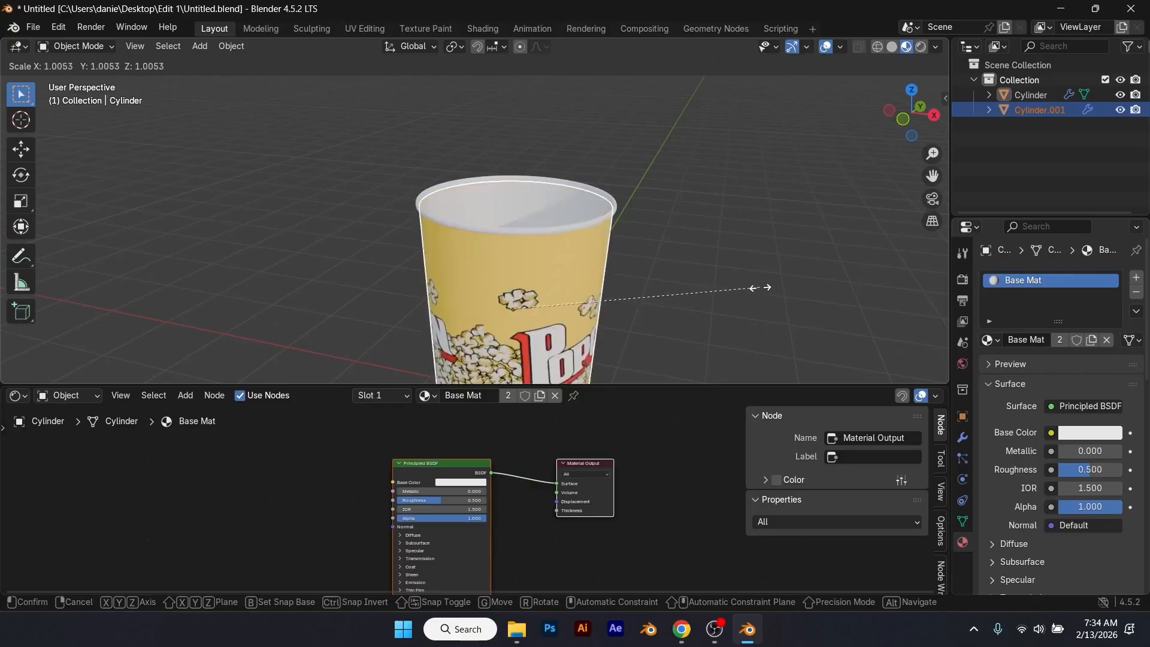
left_click(760, 288)
left_click(725, 275)
scroll(683, 282, "down", 2)
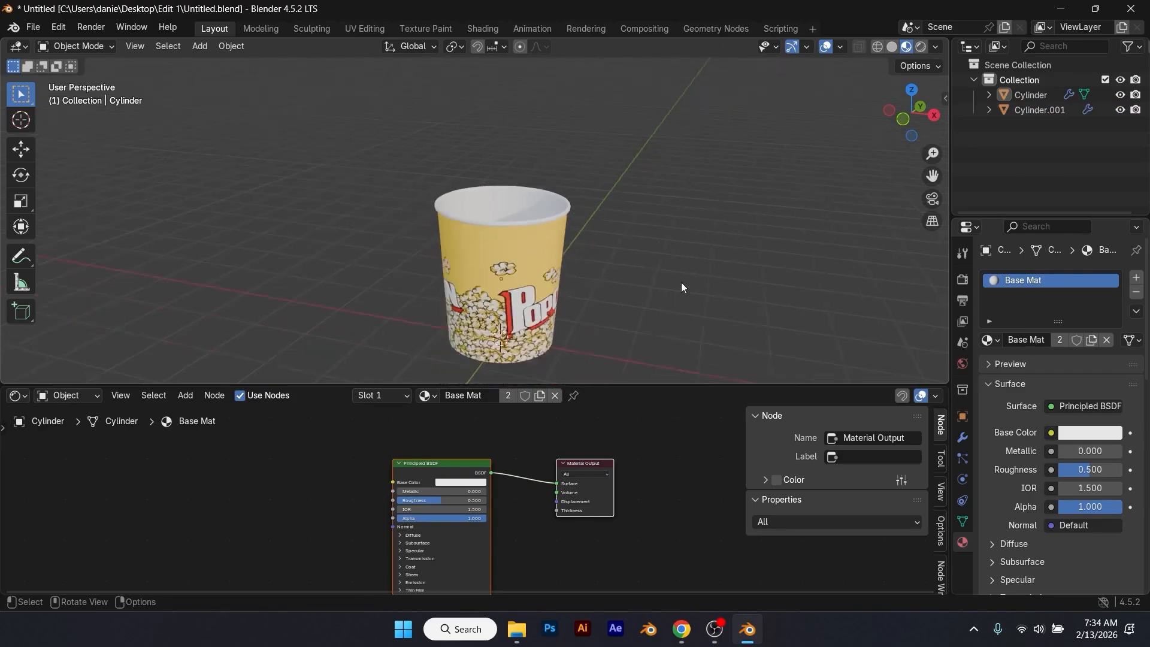
Step: Test moving the separate label wall, cancel the move, deselect it and save the file
middle_click_drag(648, 297, 574, 307)
left_click(575, 308)
scroll(598, 307, "down", 3)
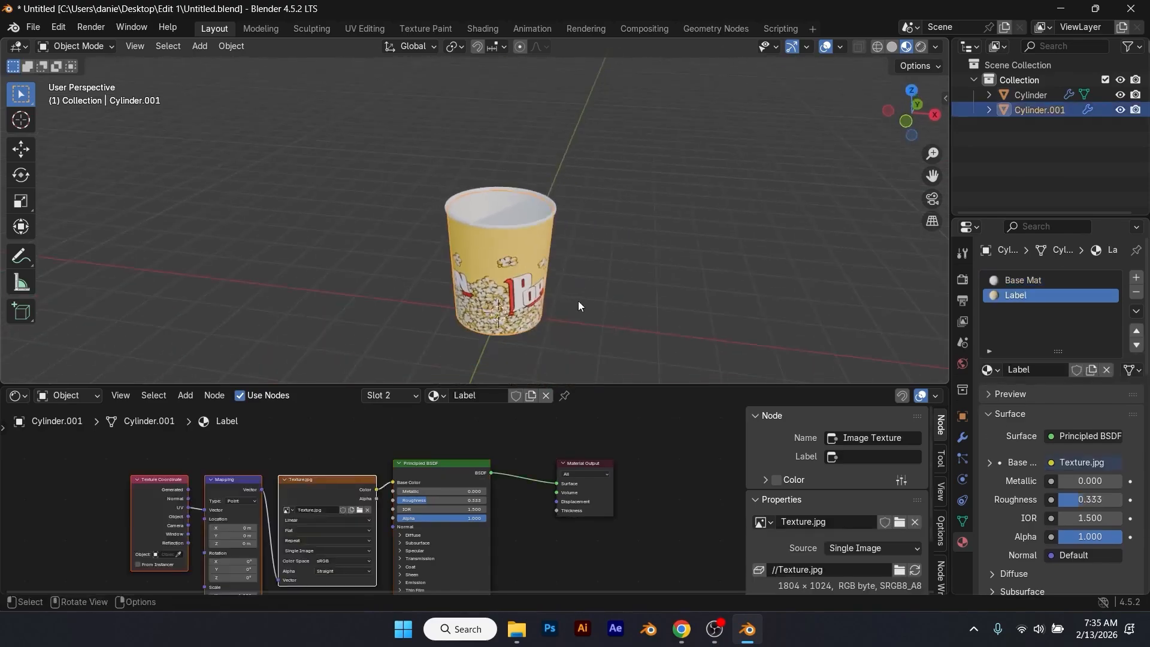
key("g")
right_click(656, 285)
left_click(617, 267)
key("ctrl+s")
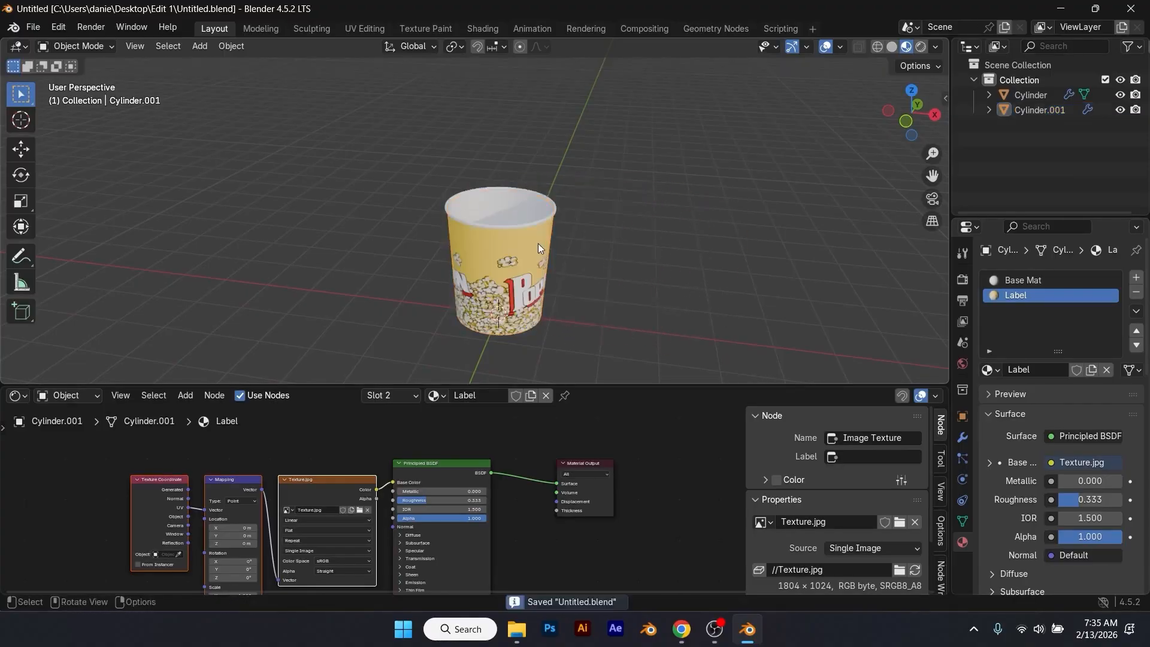
Step: Change the shader editor area to a Timeline and shrink it to a short strip below the 3D view
middle_click_drag(517, 295, 427, 260)
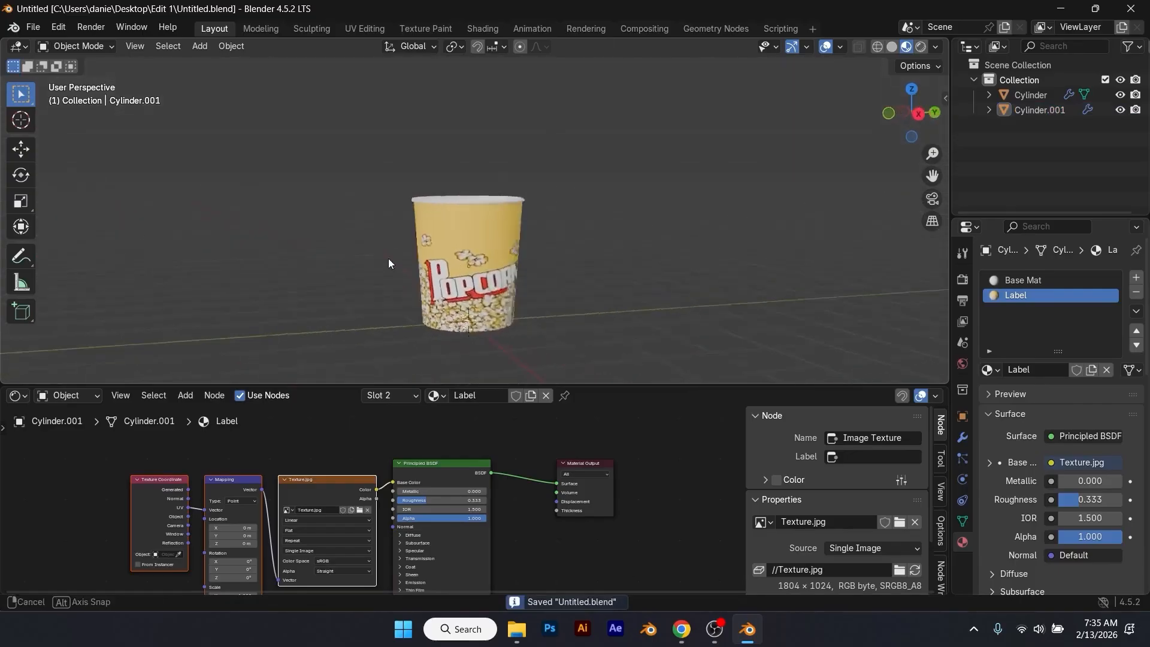
middle_click_drag(388, 257, 476, 288)
left_click(26, 398)
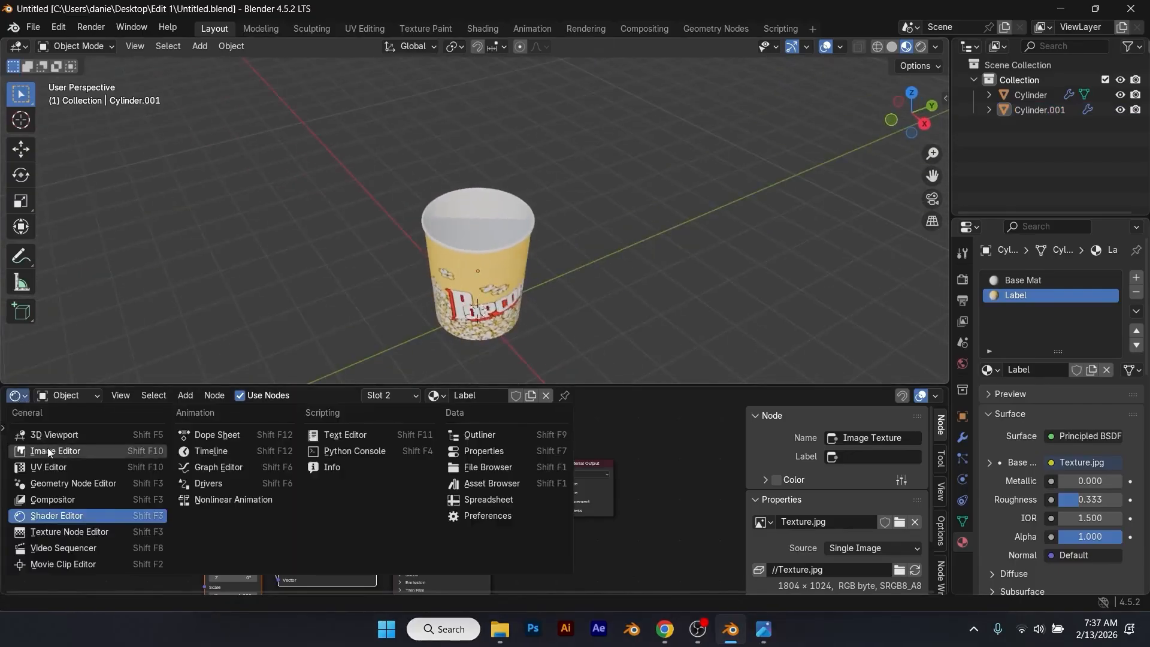
left_click(230, 447)
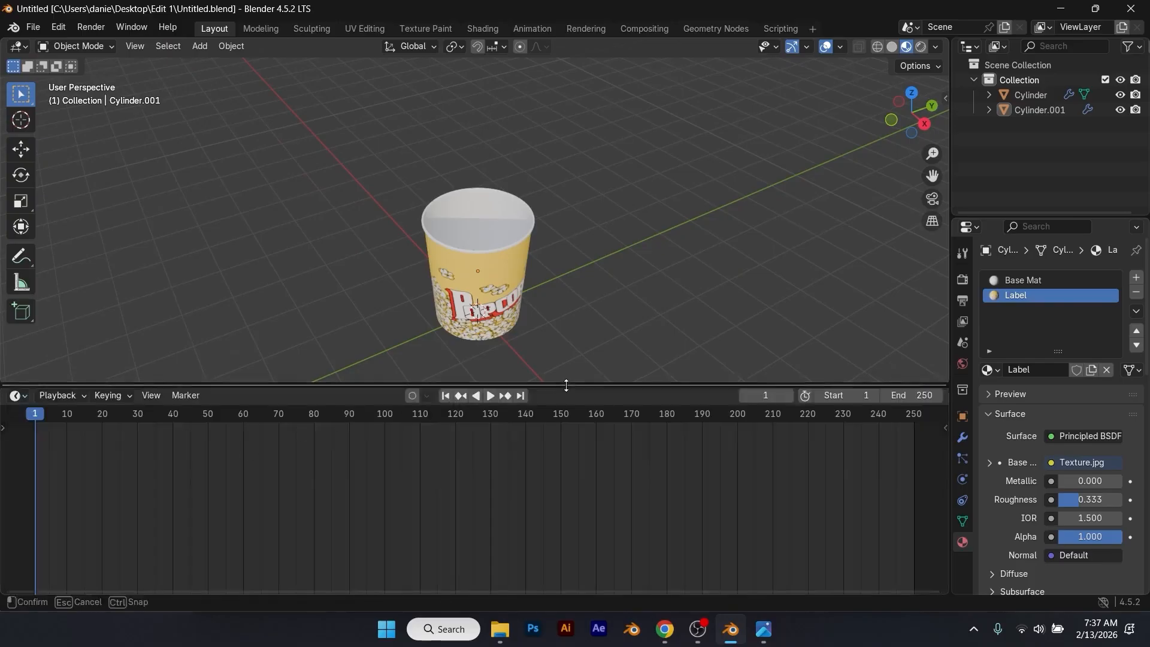
left_click_drag(566, 385, 569, 530)
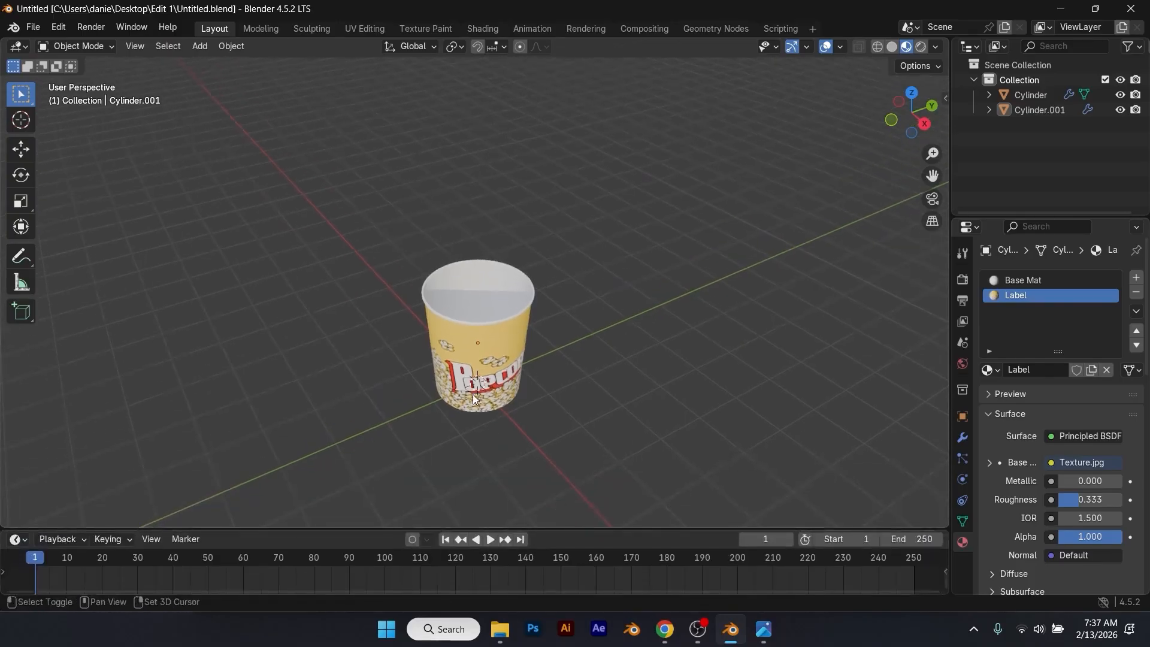
Step: Add a mesh circle at the cup's base and fill it with a face in Edit Mode
key("shift+a")
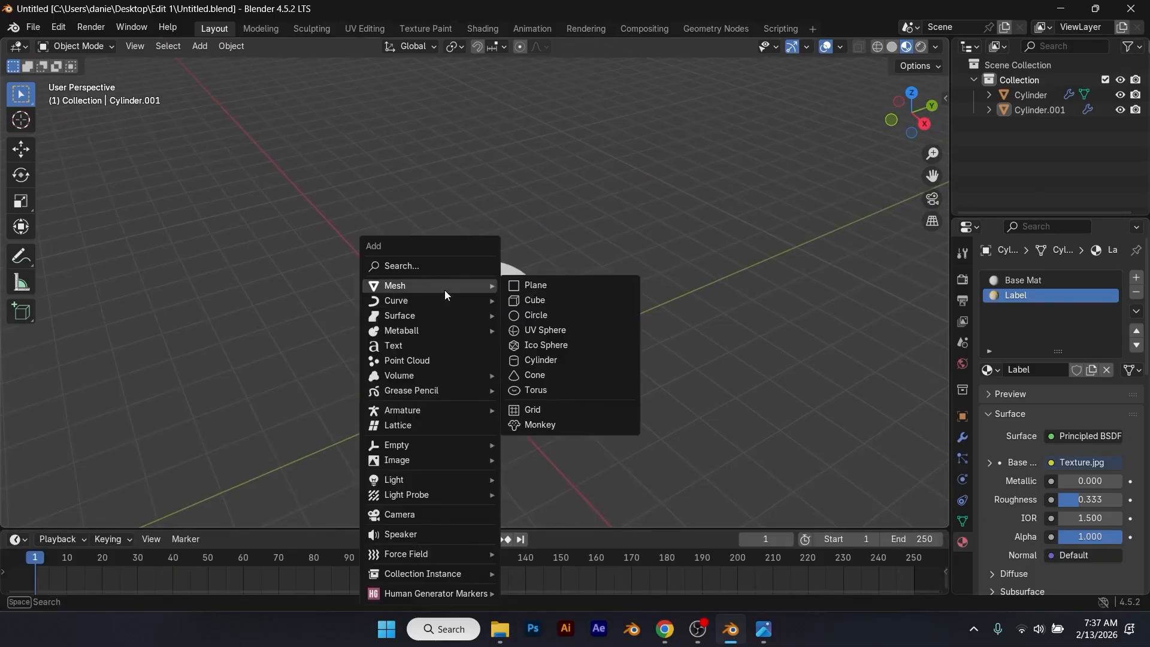
left_click(542, 316)
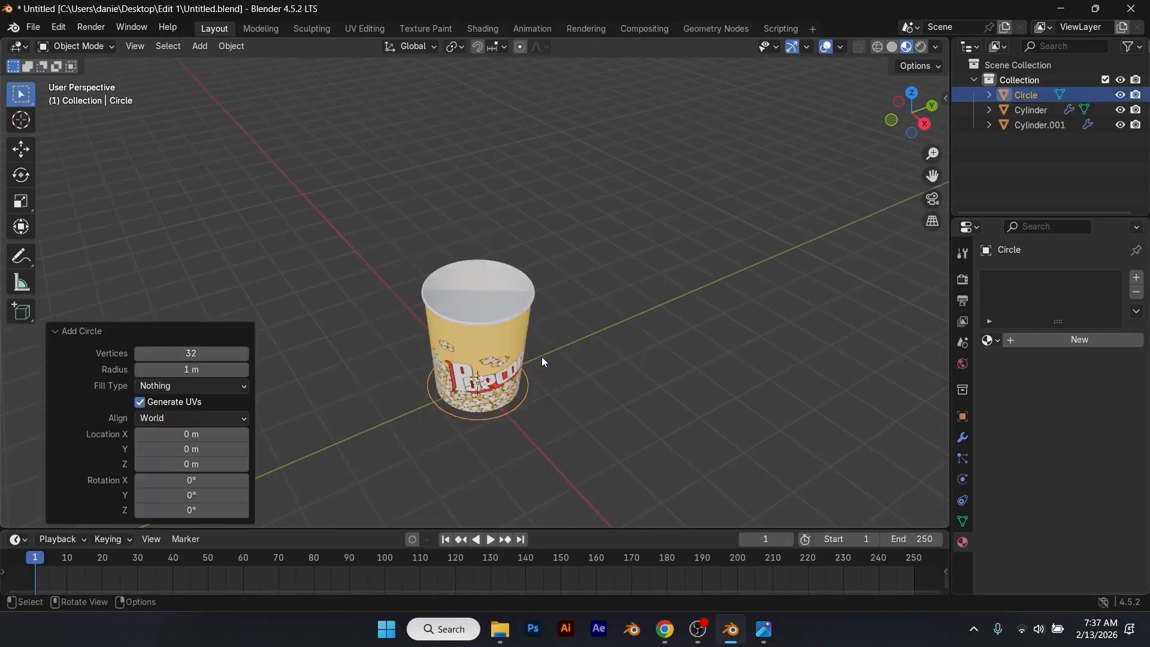
scroll(542, 377, "up", 4)
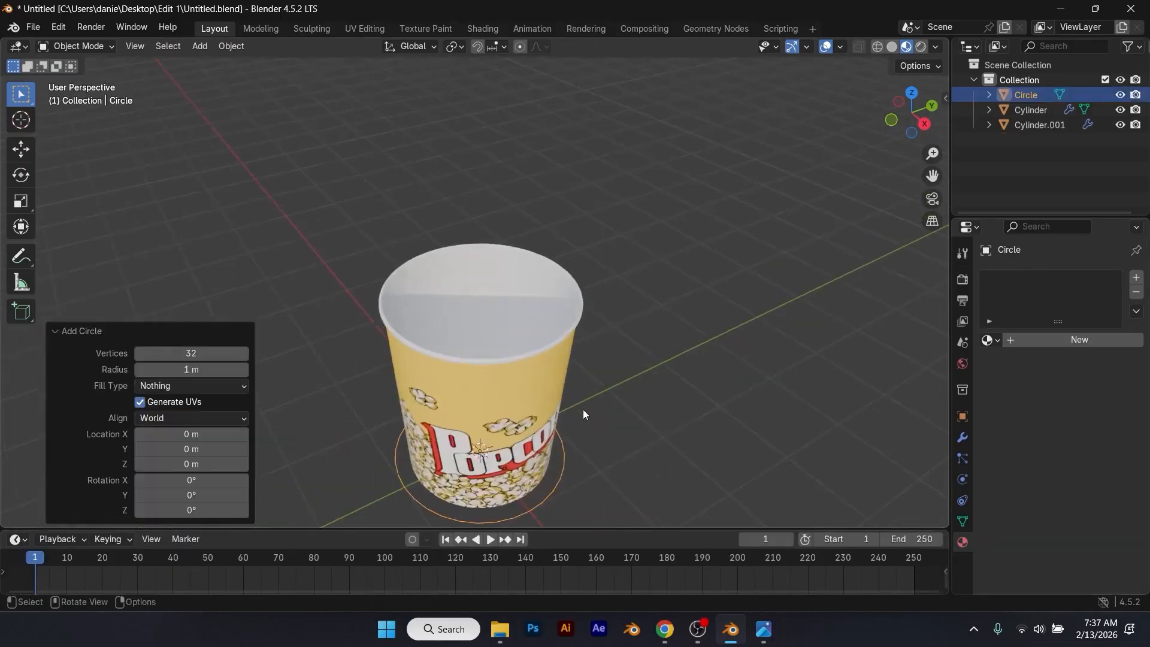
key("Tab")
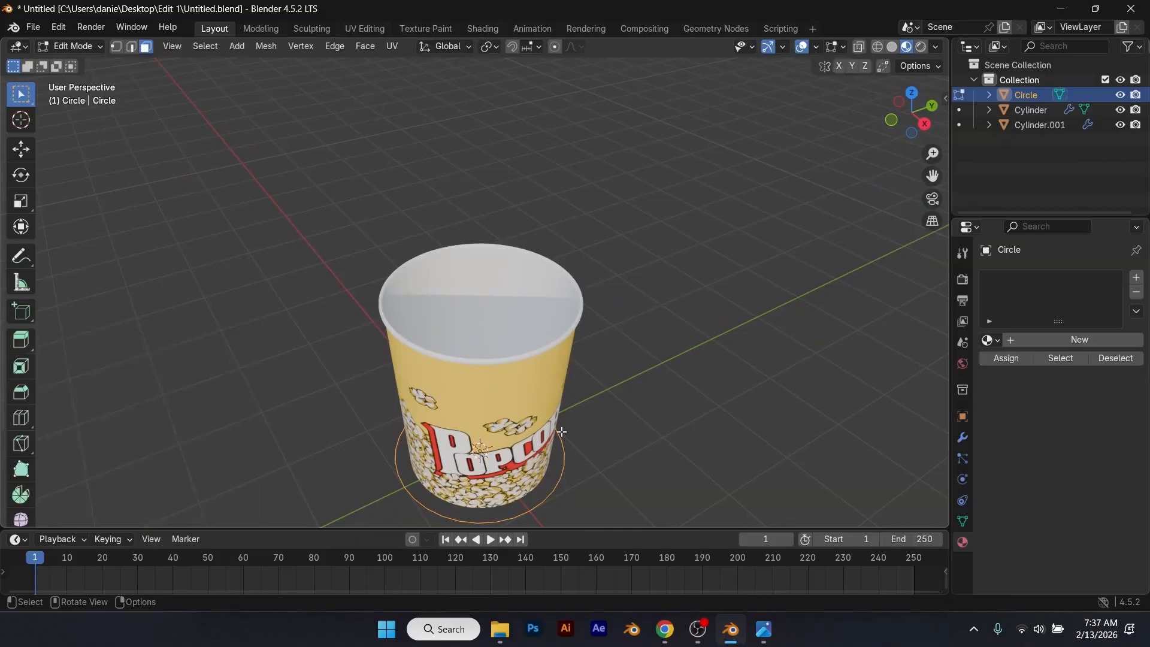
key("f")
Step: Scale the circle's face to about 0.781 and raise it about 2.03 m along Z toward the cup's opening
key("s")
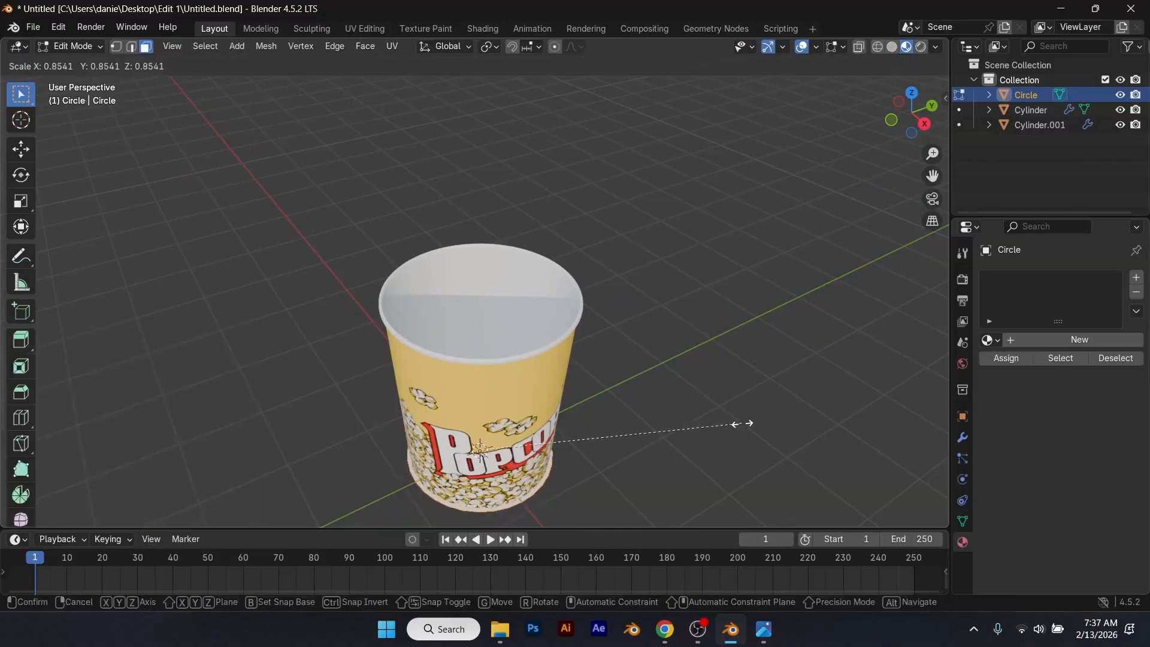
left_click(716, 430)
key("e")
key("z")
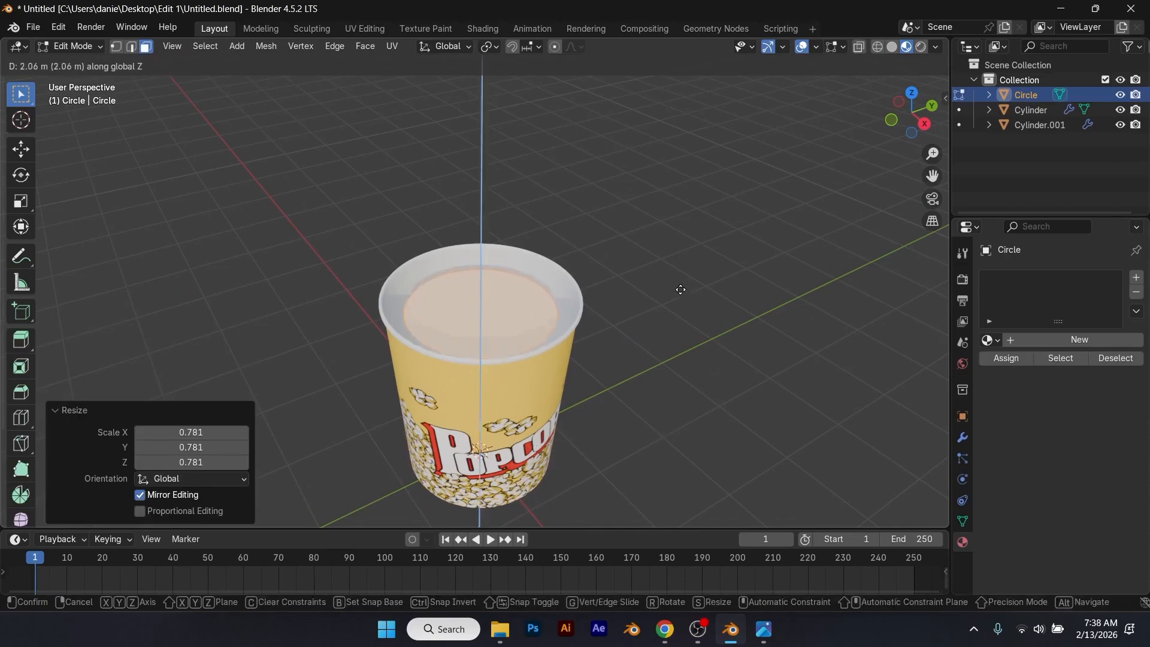
left_click(679, 291)
Step: Scale the raised circle face by about 1.21 to fill the cup's opening, and return to Object Mode
key("s")
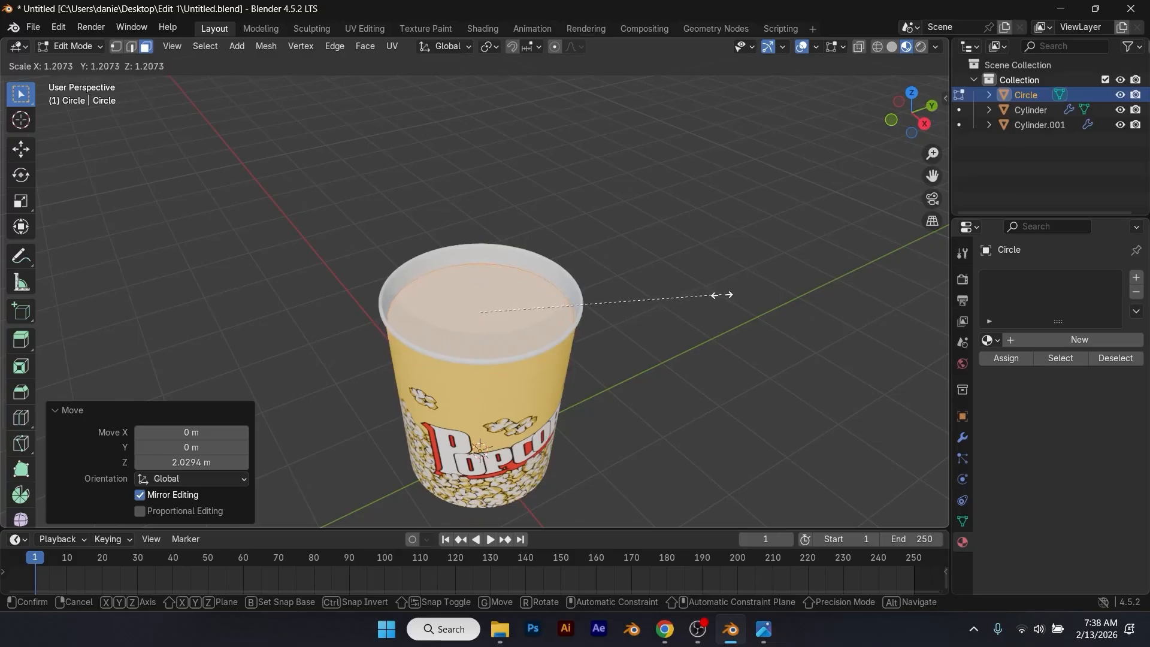
left_click(722, 294)
left_click(666, 320)
scroll(645, 368, "down", 1)
middle_click_drag(629, 387, 557, 332)
key("Tab")
left_click(618, 394)
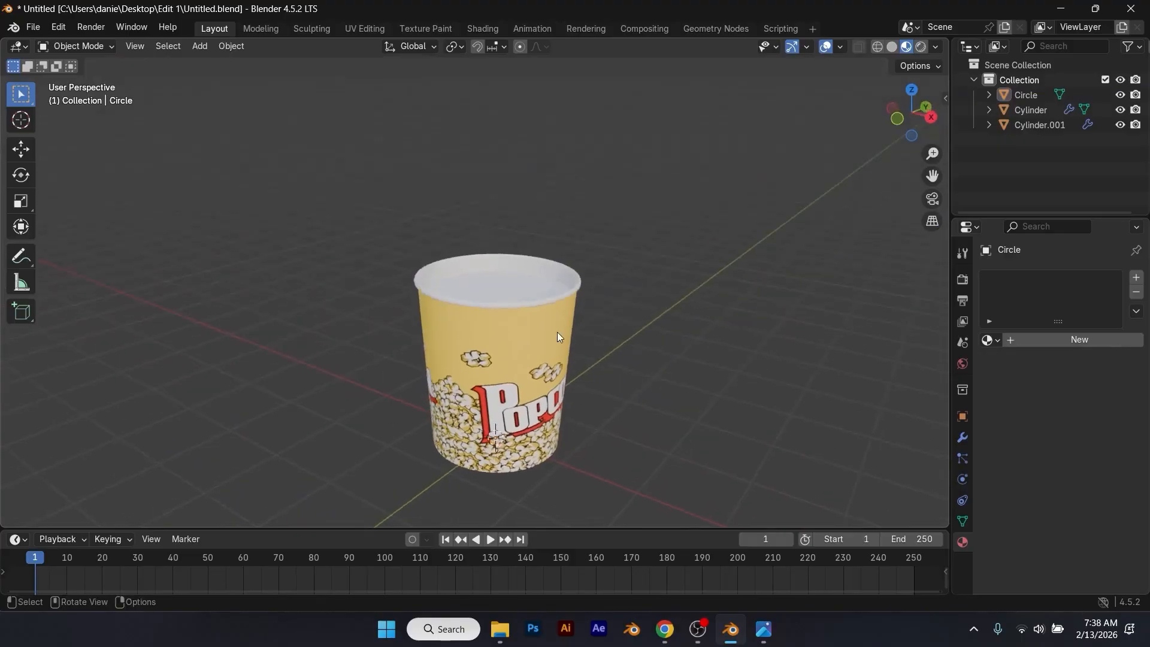
Step: Lower the circle about 0.1 m along Z so it sits deeper inside the cup
left_click(531, 283)
key("g")
key("z")
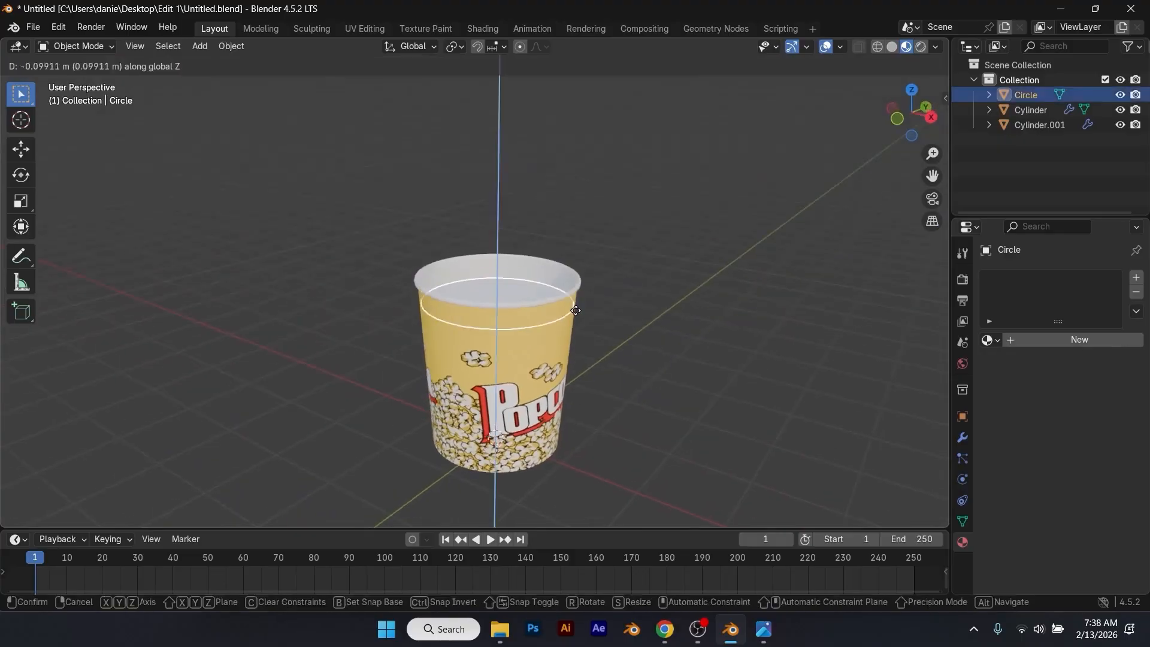
left_click(576, 310)
left_click(627, 323)
middle_click_drag(599, 321, 577, 316)
middle_click_drag(510, 287, 511, 300)
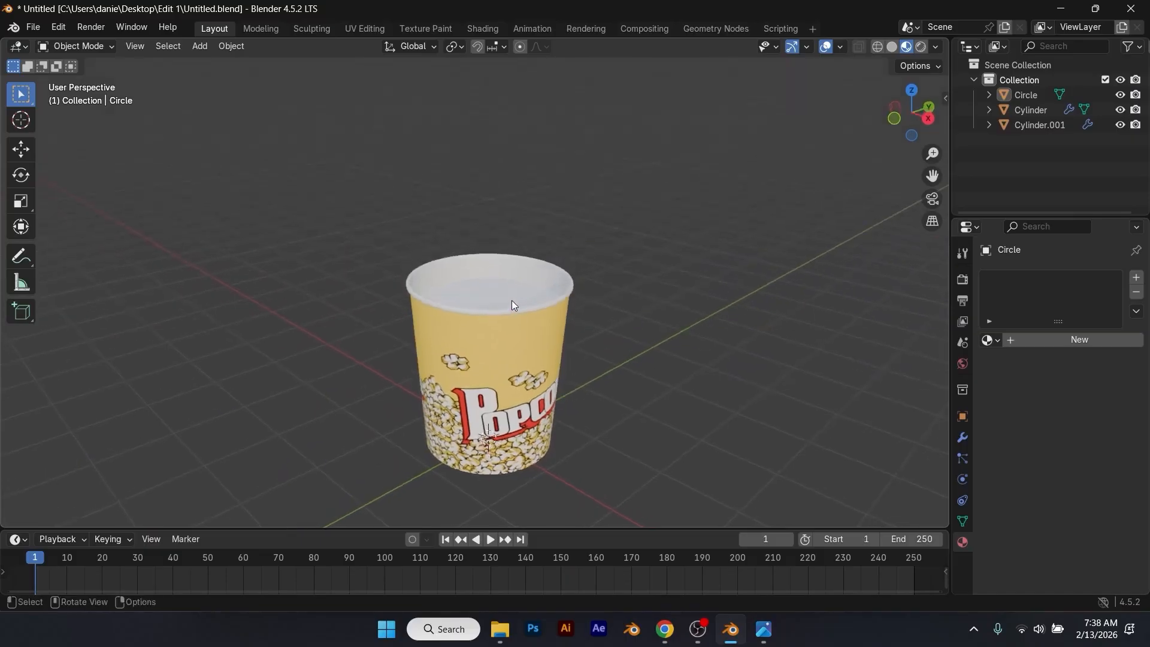
Step: Select the circle inside the cup and add a particle system to it
left_click(511, 300)
left_click(963, 459)
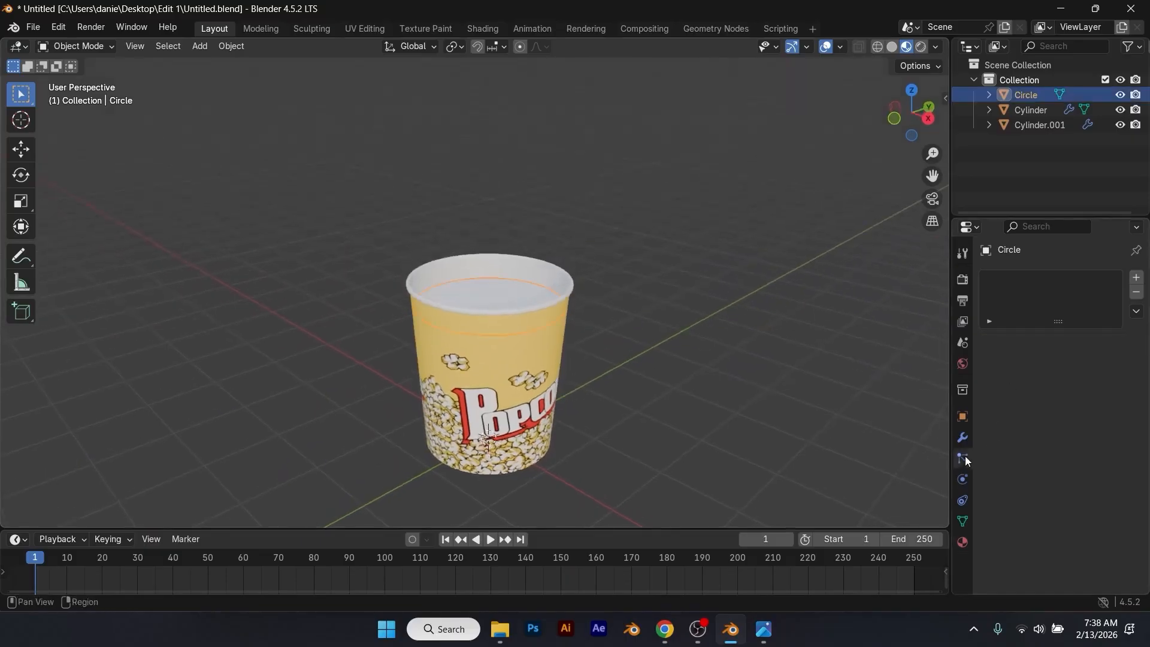
left_click(1136, 279)
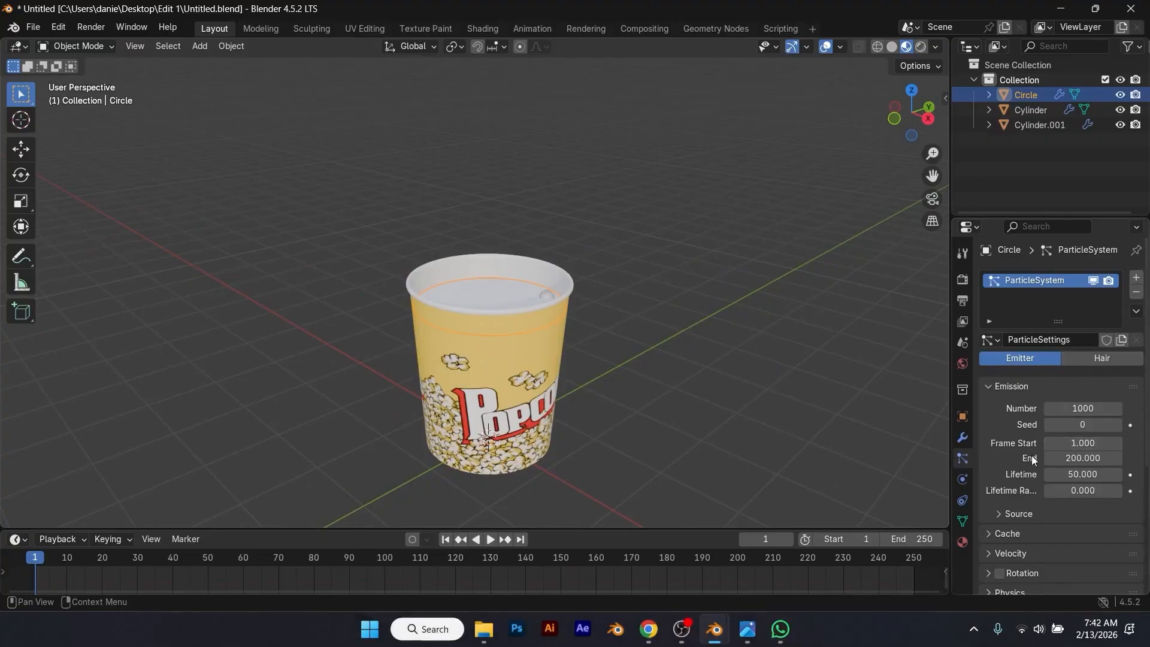
Step: Set the particle emission's end frame to 300 and the particle lifetime to 300
left_click(1088, 459)
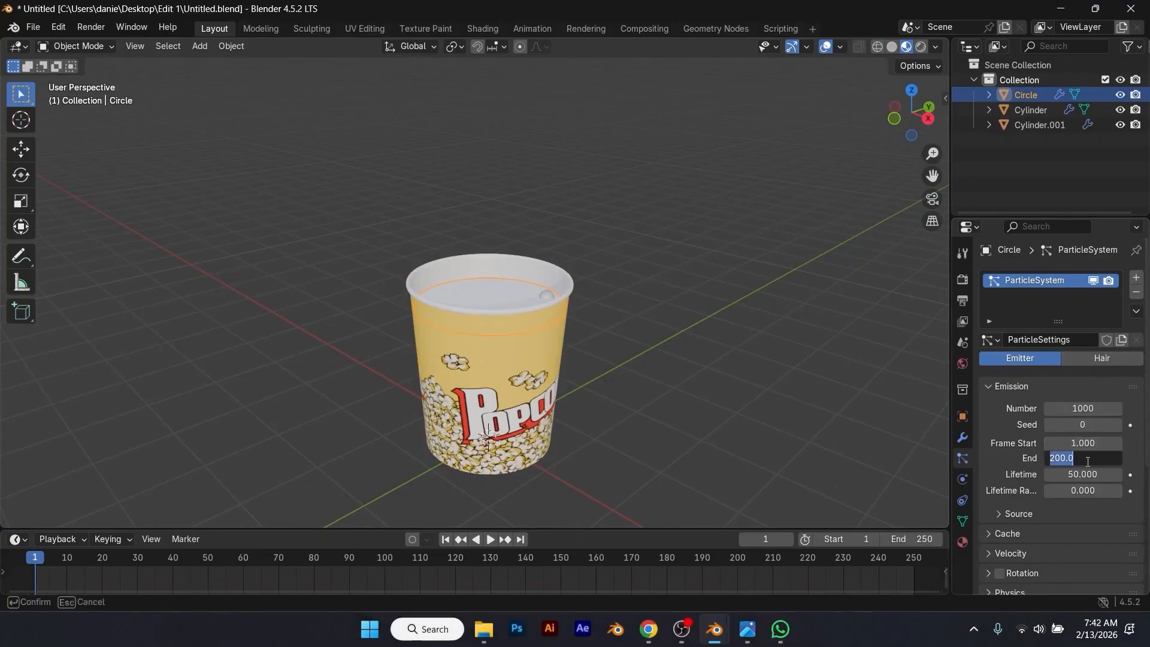
type("300")
key("Return")
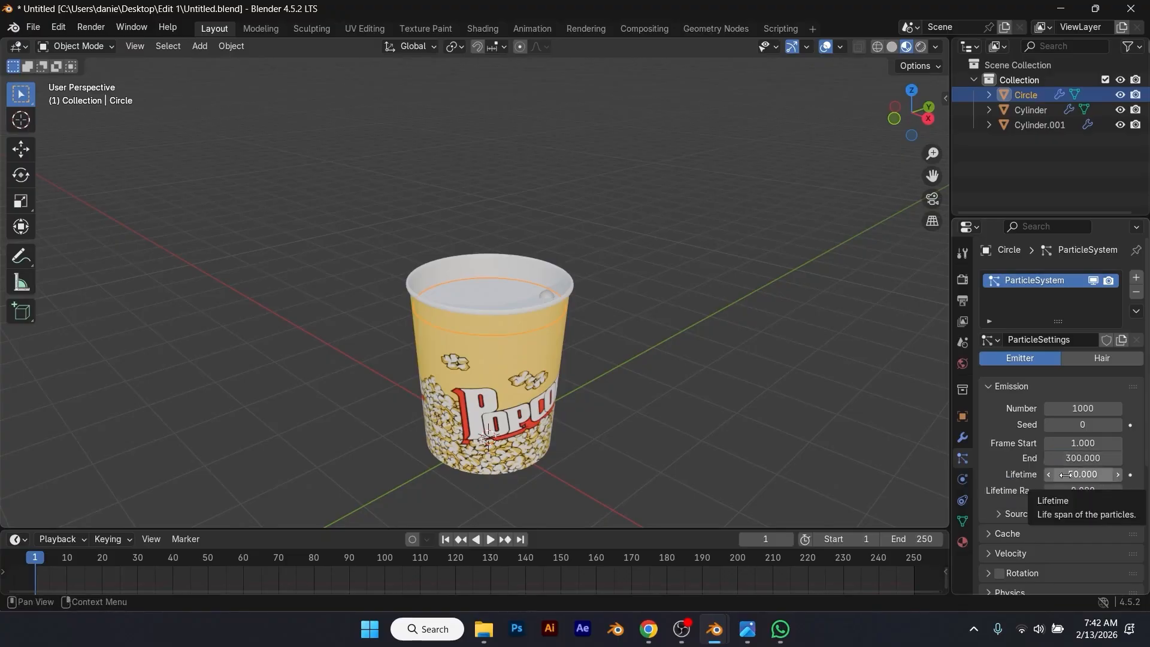
left_click(1067, 475)
type("3")
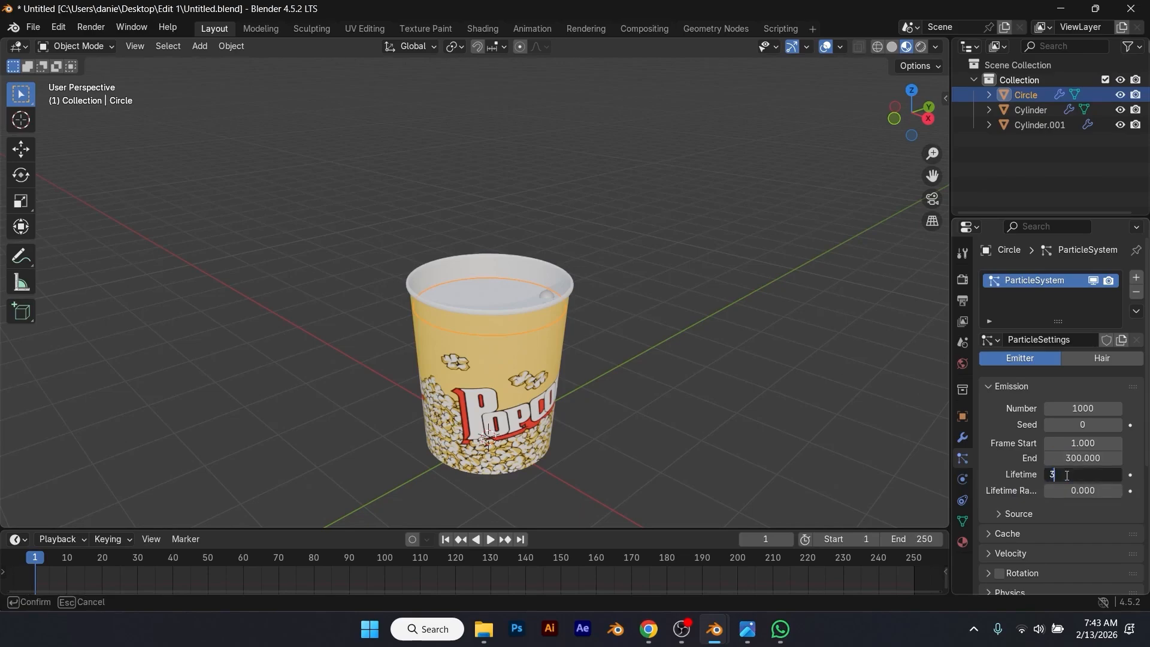
key("Return")
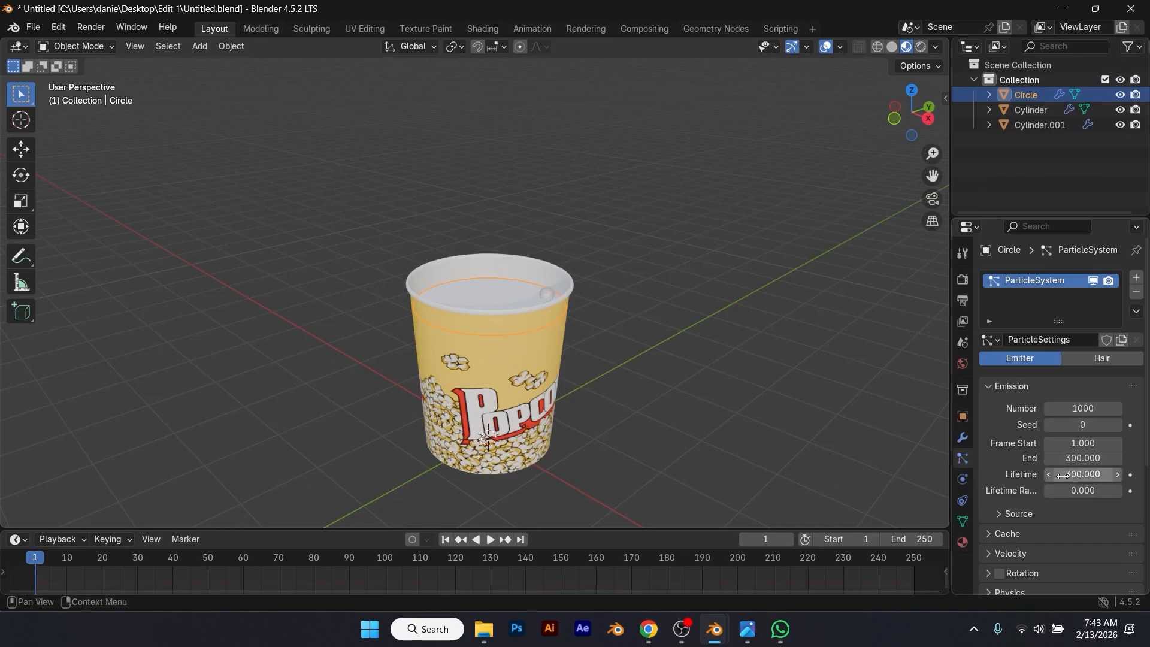
Step: Set the particles' object-aligned Z velocity to 3.5 m/s
left_click(998, 483)
scroll(1008, 476, "down", 5)
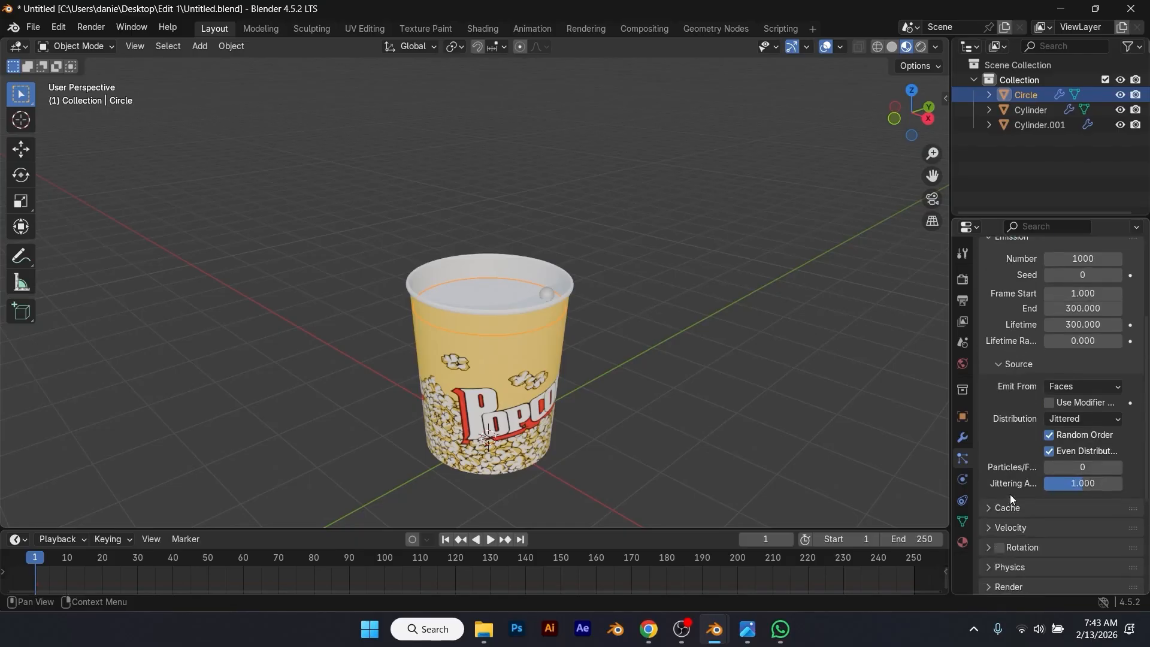
left_click(999, 507)
scroll(990, 505, "down", 6)
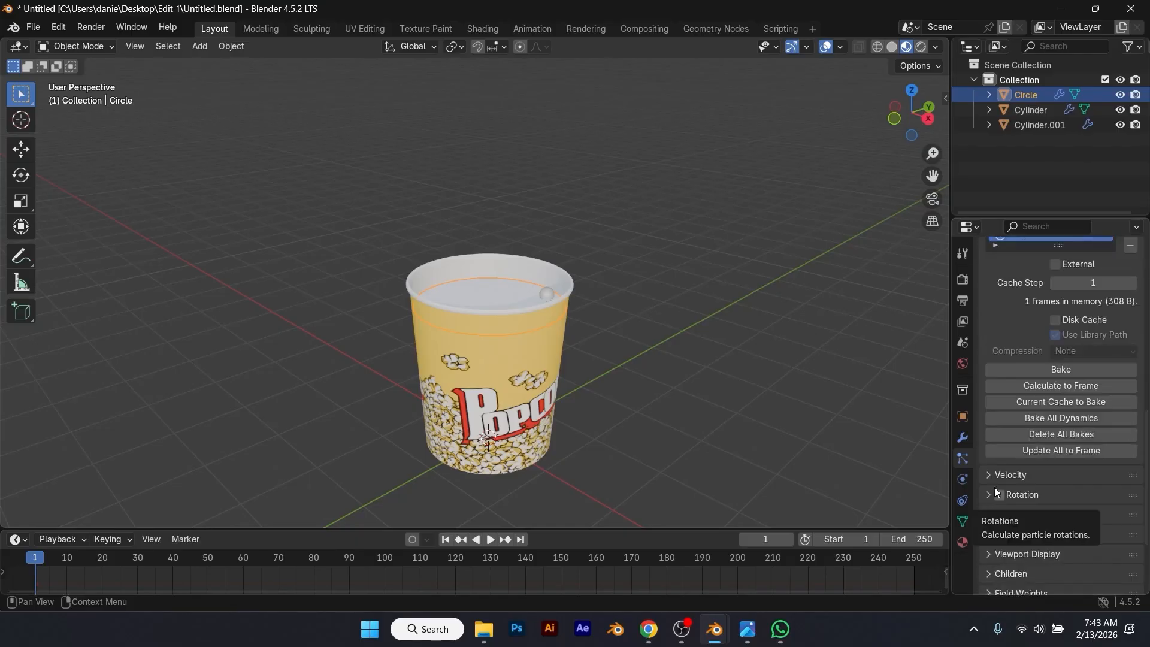
left_click(993, 476)
scroll(1003, 479, "down", 3)
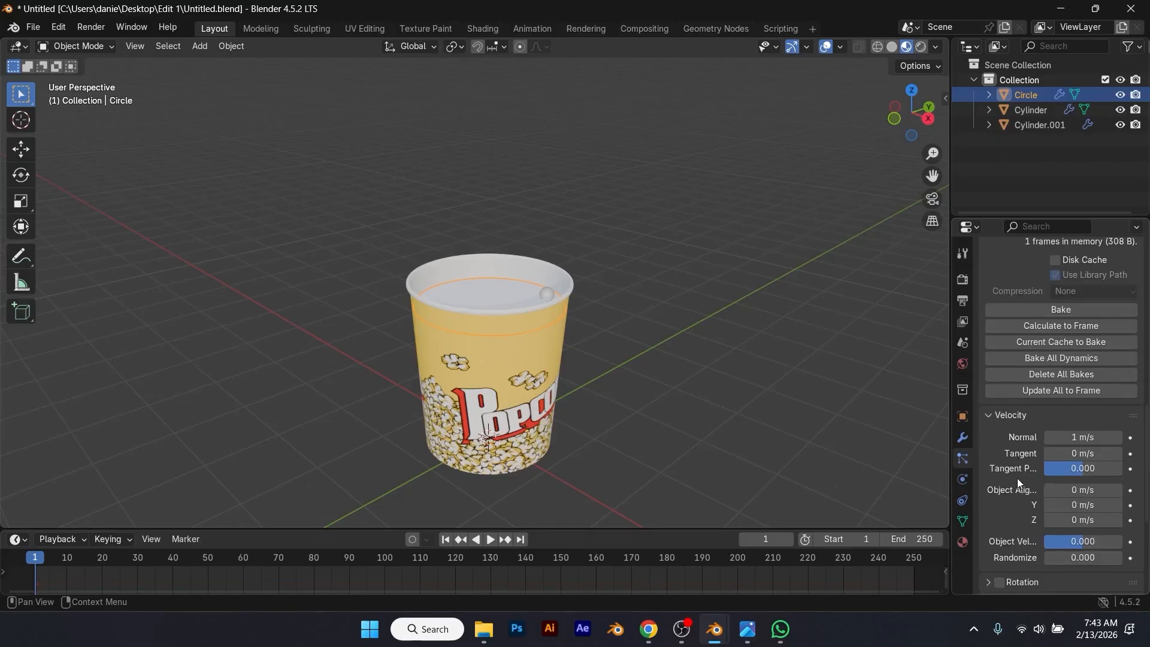
scroll(1017, 478, "down", 1)
left_click(1086, 492)
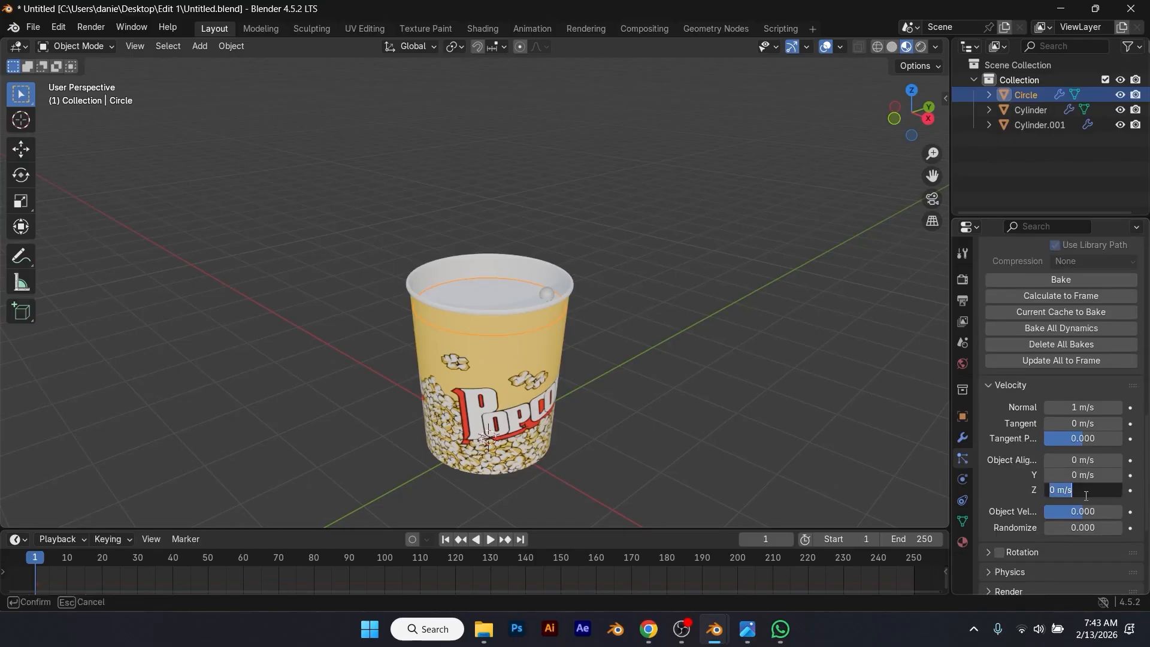
type("3.5")
key("Return")
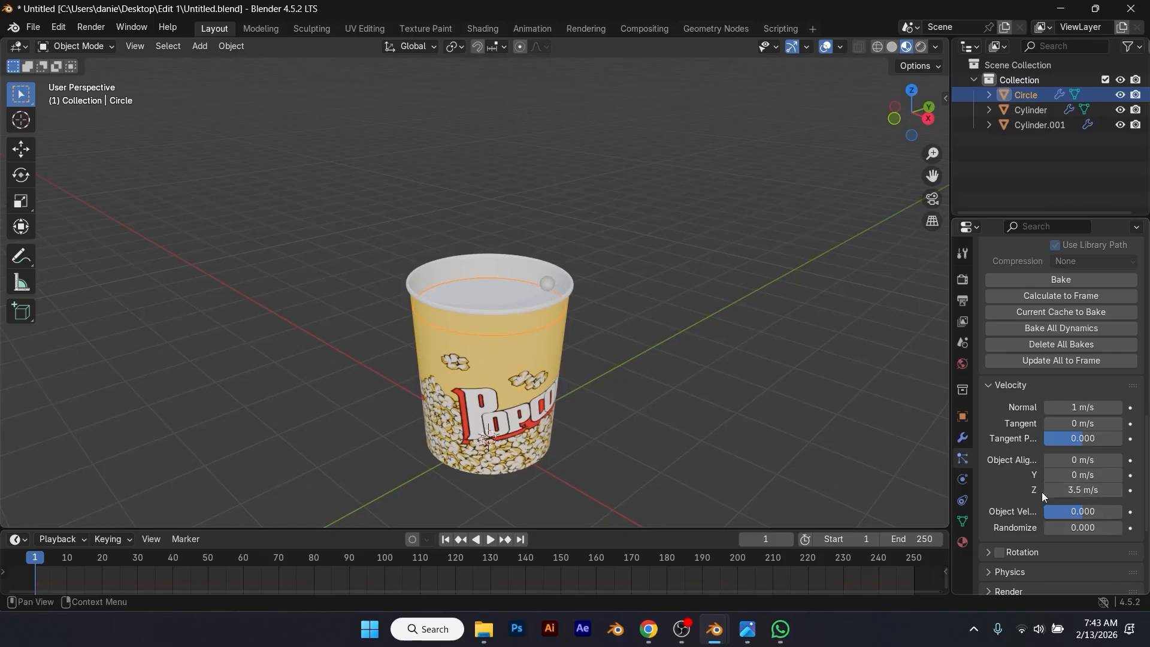
Step: Set the particle velocity's Randomize value to 1.040
left_click(1098, 528)
type("1.04")
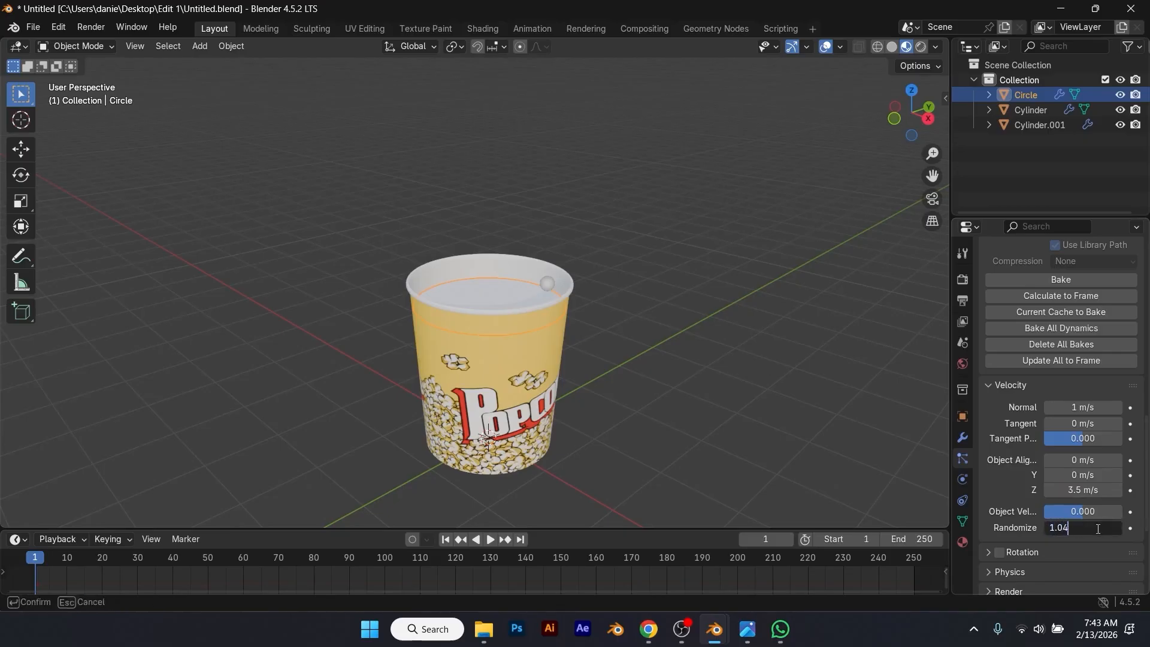
type("0")
key("Return")
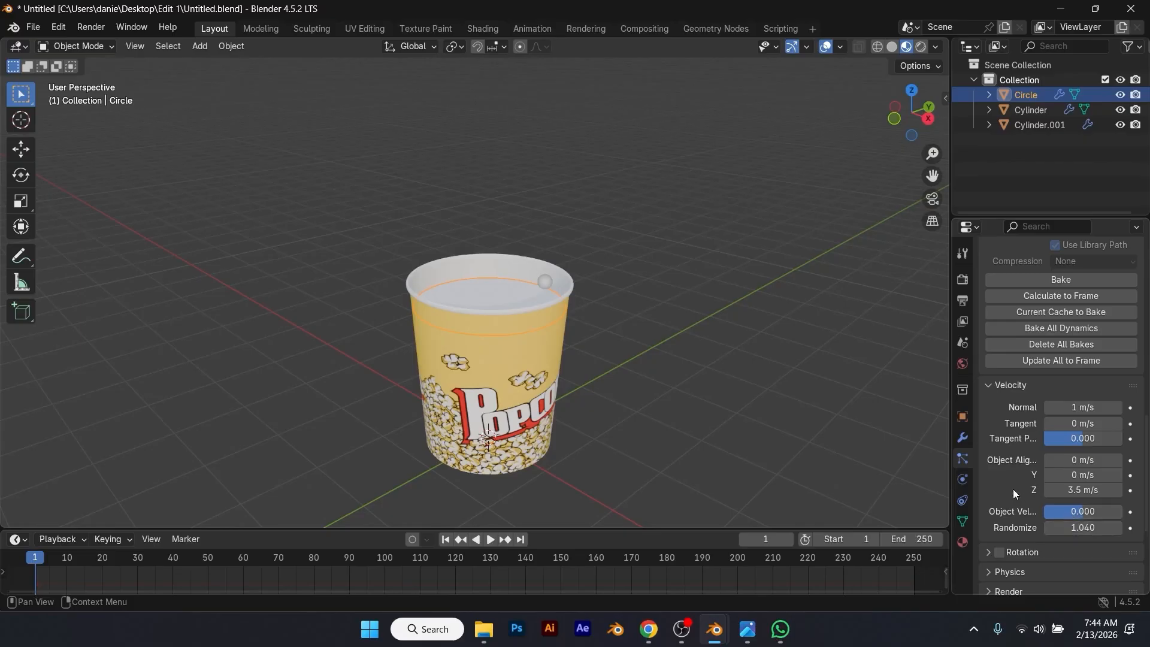
Step: Enable rotation for the particles and set the orientation's Randomize value to 0.269
scroll(1013, 489, "down", 1)
left_click(999, 523)
left_click(991, 524)
scroll(1025, 511, "down", 3)
left_click(1087, 472)
type(".269")
key("Return")
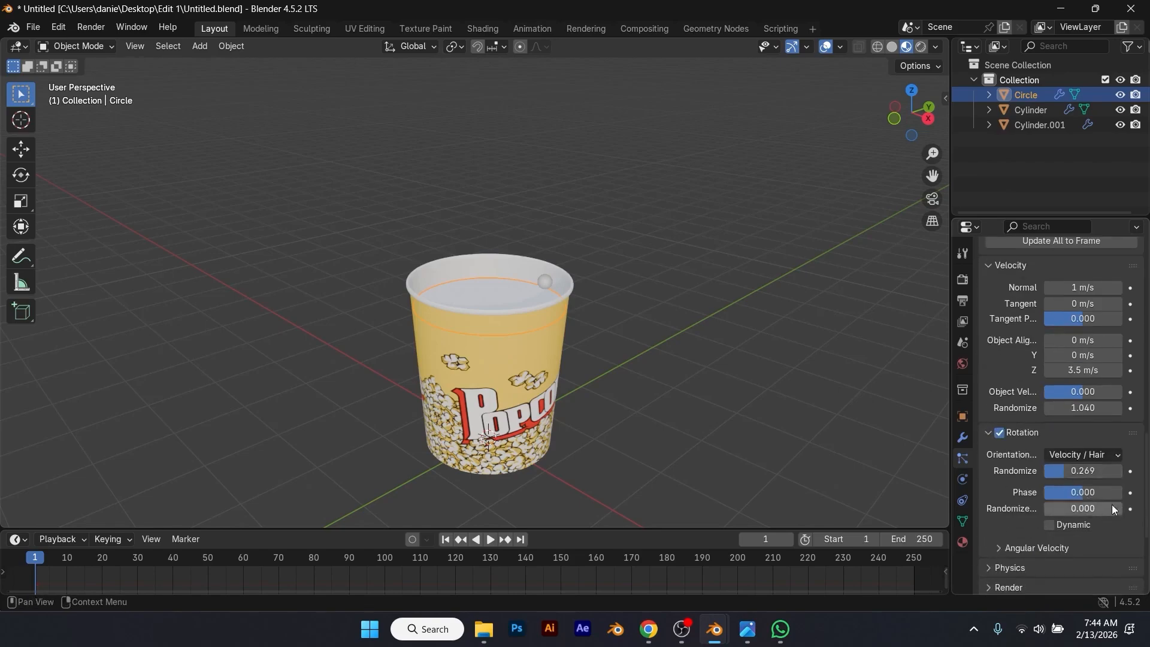
Step: Enable dynamic rotation and size deflection for the emitter's particles
scroll(1005, 536, "down", 1)
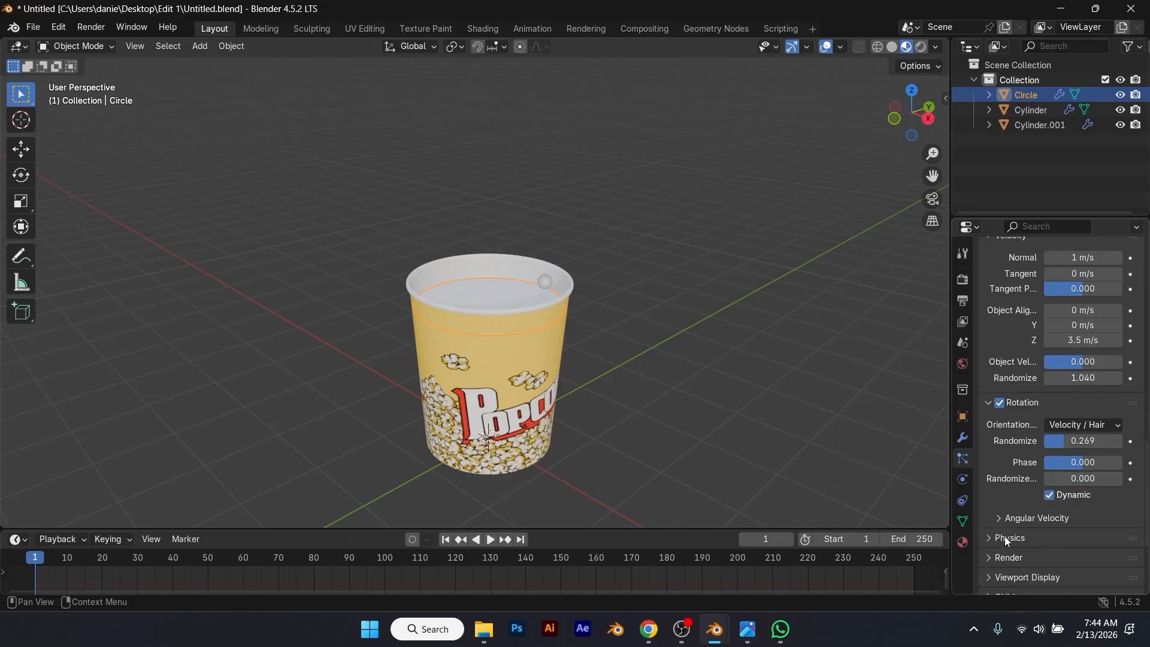
left_click(991, 537)
scroll(1008, 532, "down", 3)
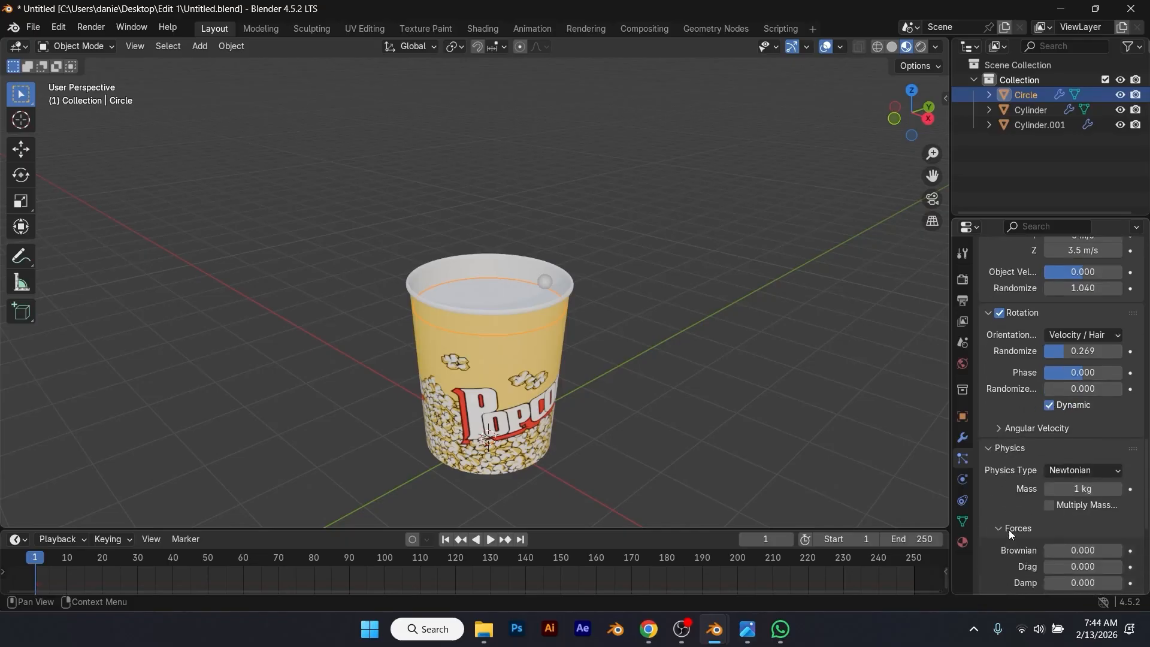
scroll(1008, 529, "down", 5)
left_click(1001, 486)
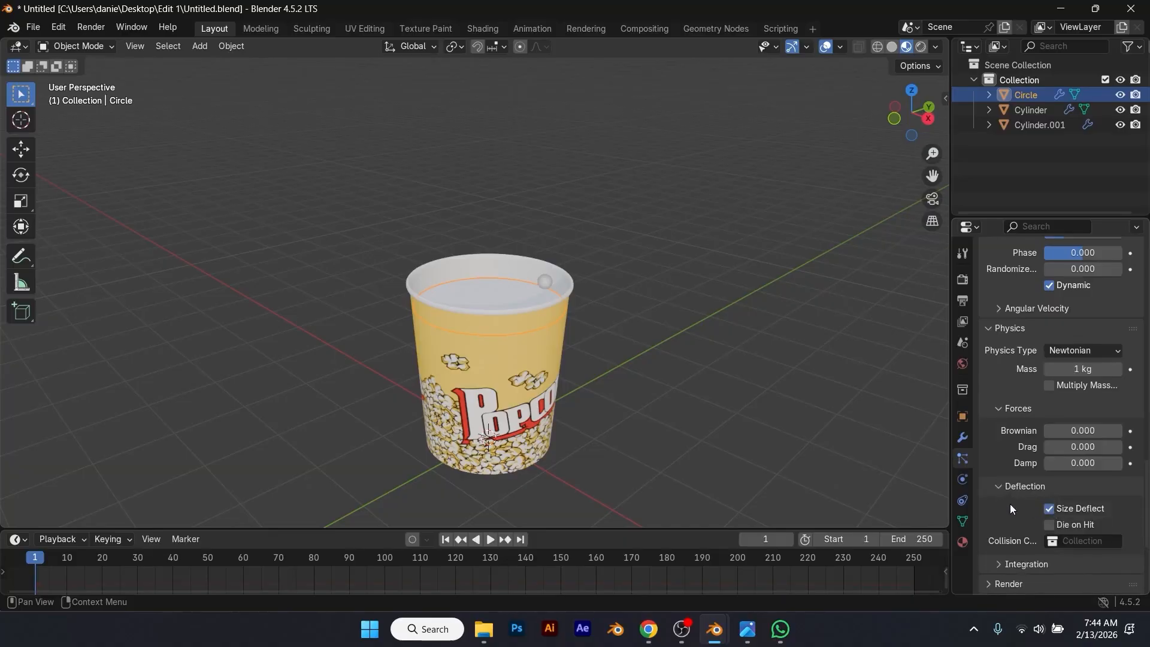
scroll(1009, 506, "down", 3)
Step: Expand the particle system's Integration and Render settings
left_click(998, 474)
scroll(991, 516, "down", 1)
left_click(990, 525)
scroll(989, 519, "down", 3)
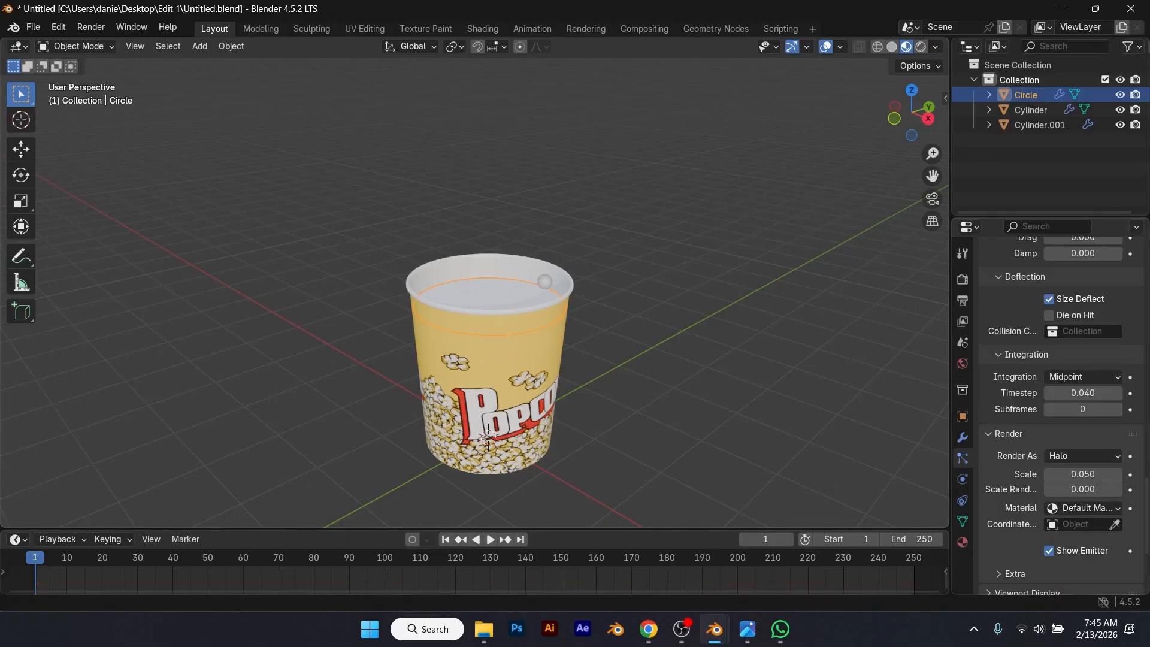
Step: Switch to the popcorn animation Blender file and examine the three popcorn models in material preview shading
mouse_move(715, 629)
left_click(772, 530)
middle_click_drag(577, 373, 861, 160)
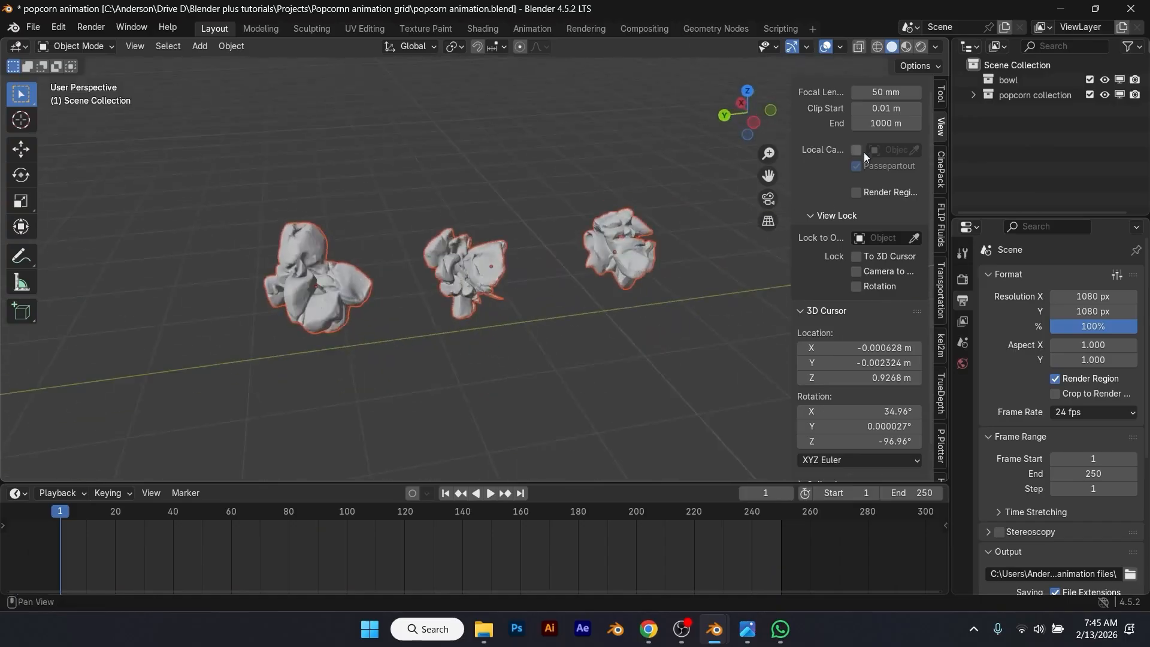
left_click(906, 47)
mouse_move(585, 307)
middle_mouse_down()
mouse_move(668, 279)
mouse_move(687, 236)
mouse_move(605, 254)
mouse_move(597, 277)
mouse_move(505, 307)
mouse_move(423, 292)
mouse_move(382, 250)
mouse_move(519, 299)
mouse_move(629, 292)
middle_mouse_up()
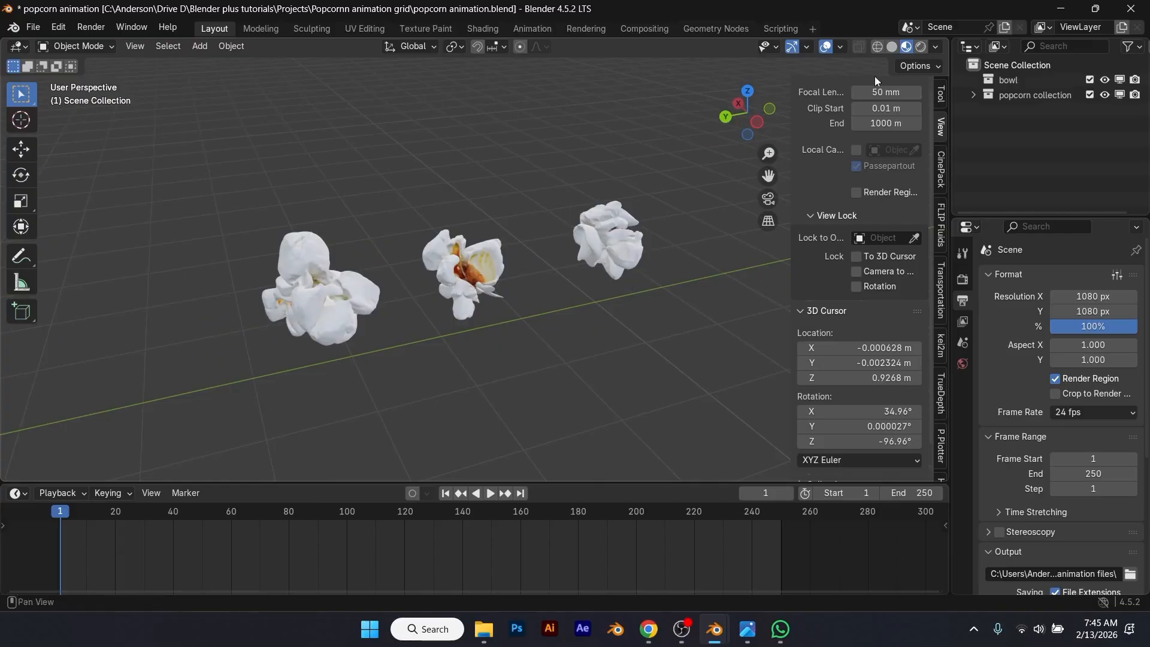
Step: Return to solid shading and copy all three popcorn models
left_click(892, 46)
left_click_drag(222, 223, 684, 319)
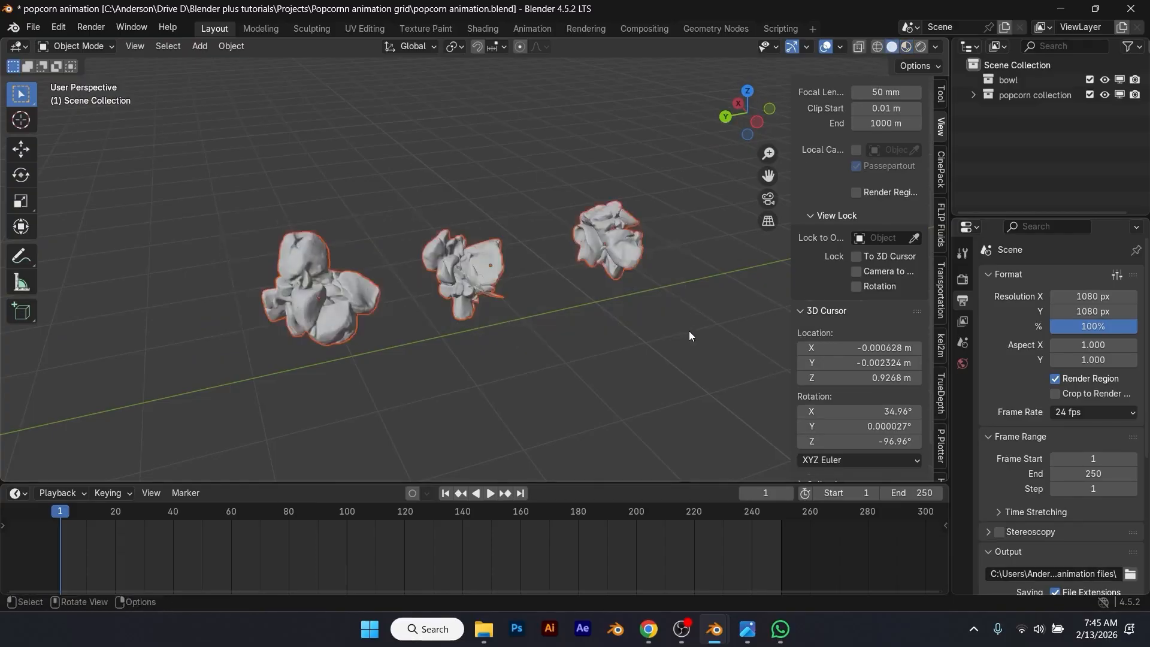
key("ctrl+c")
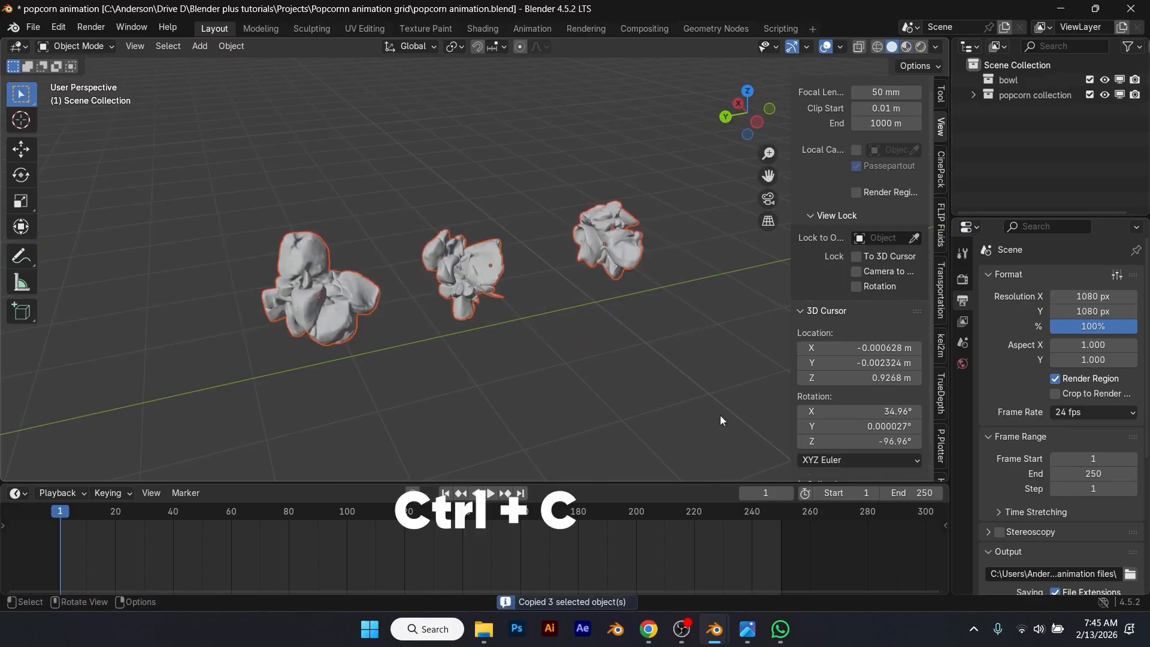
Step: Switch back to the popcorn cup file and paste the three popcorn models into the top-level Scene Collection
mouse_move(718, 629)
left_click(645, 574)
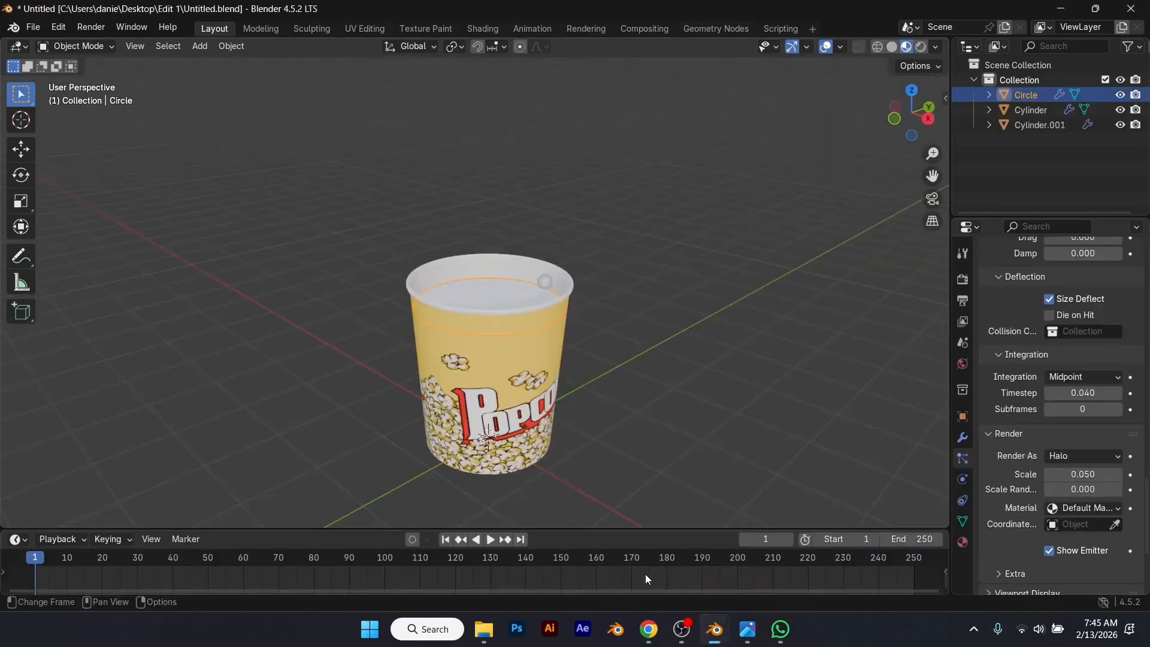
scroll(647, 433, "down", 2)
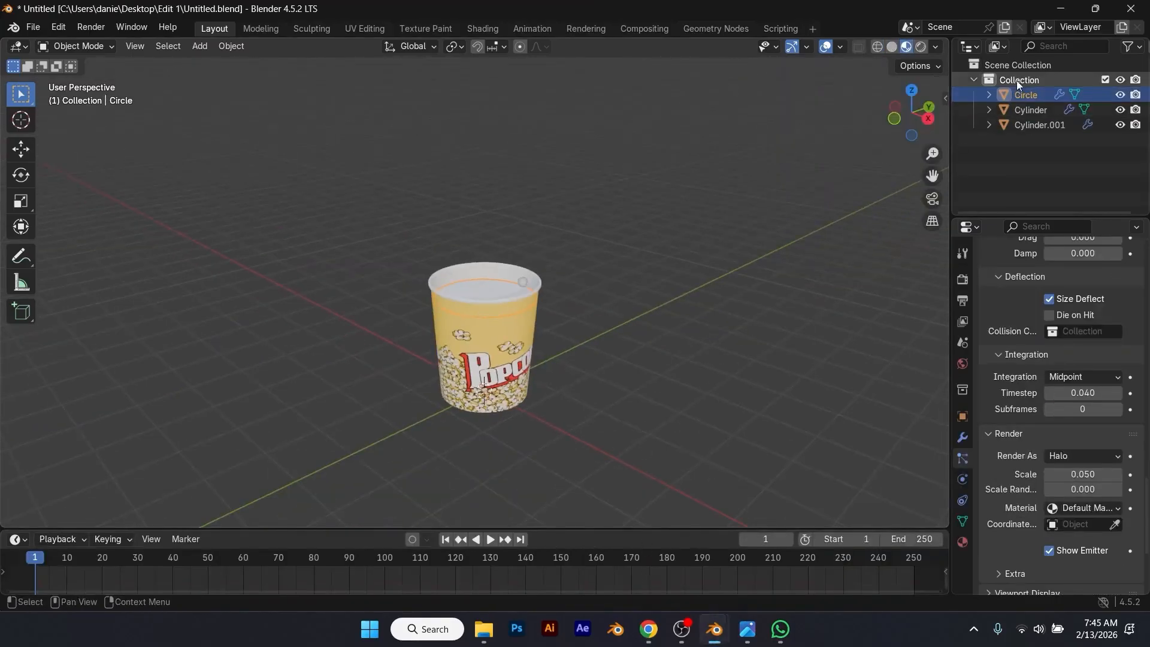
left_click(1017, 65)
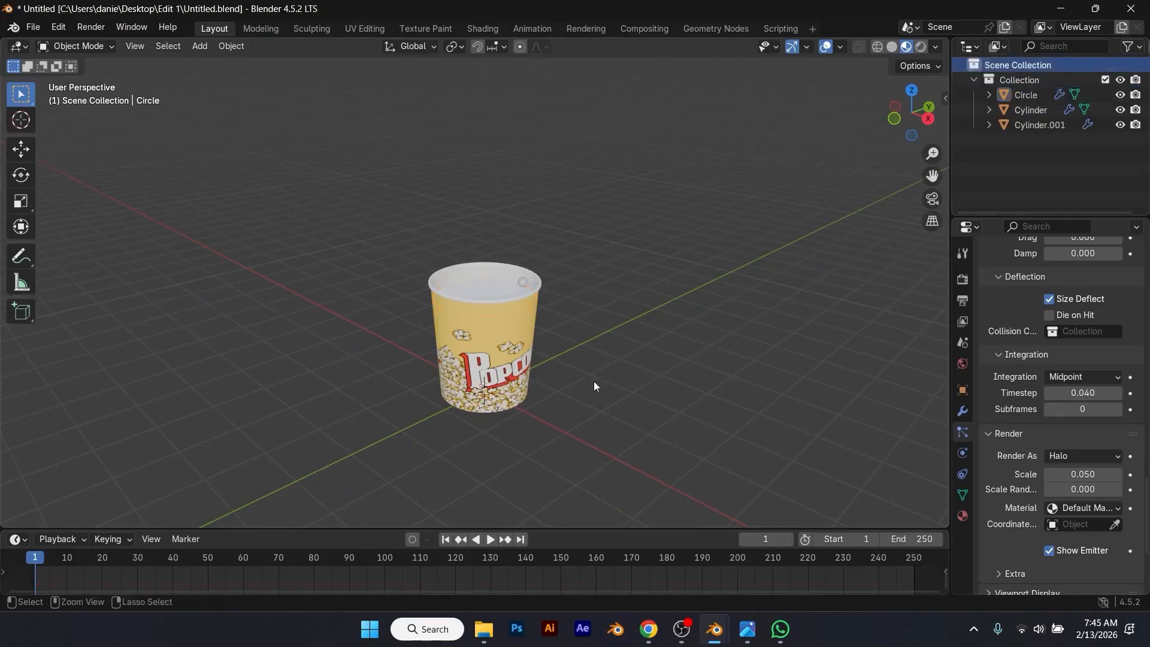
key("ctrl+v")
scroll(594, 381, "down", 4)
scroll(406, 396, "down", 1)
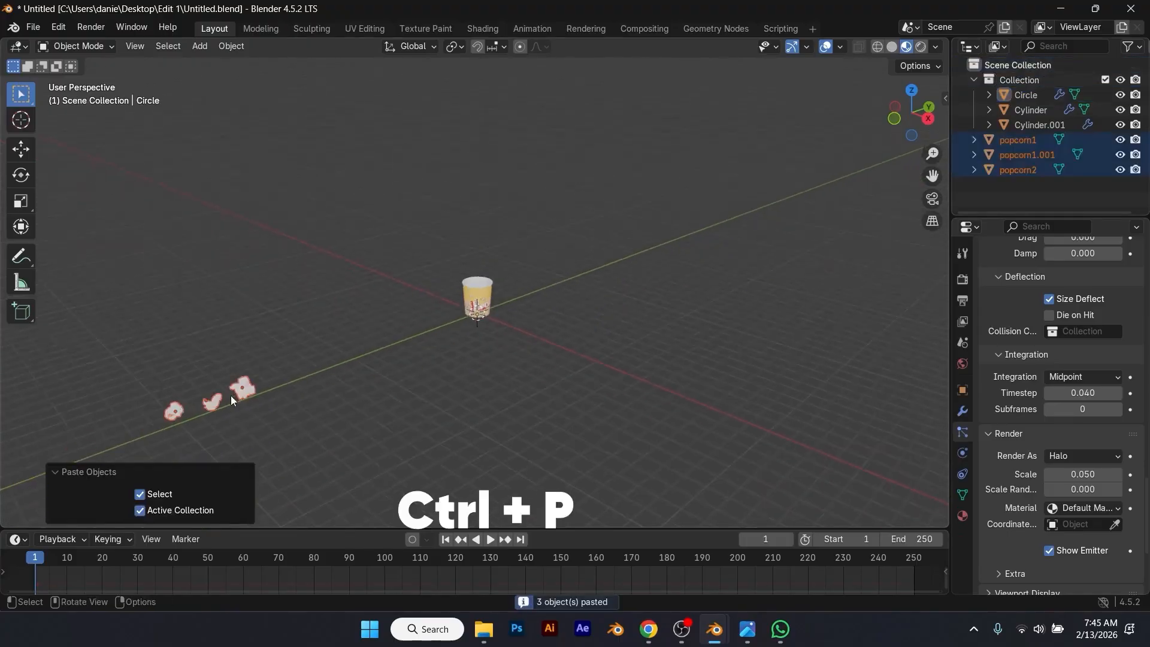
middle_click_drag(168, 406, 329, 379, "shift")
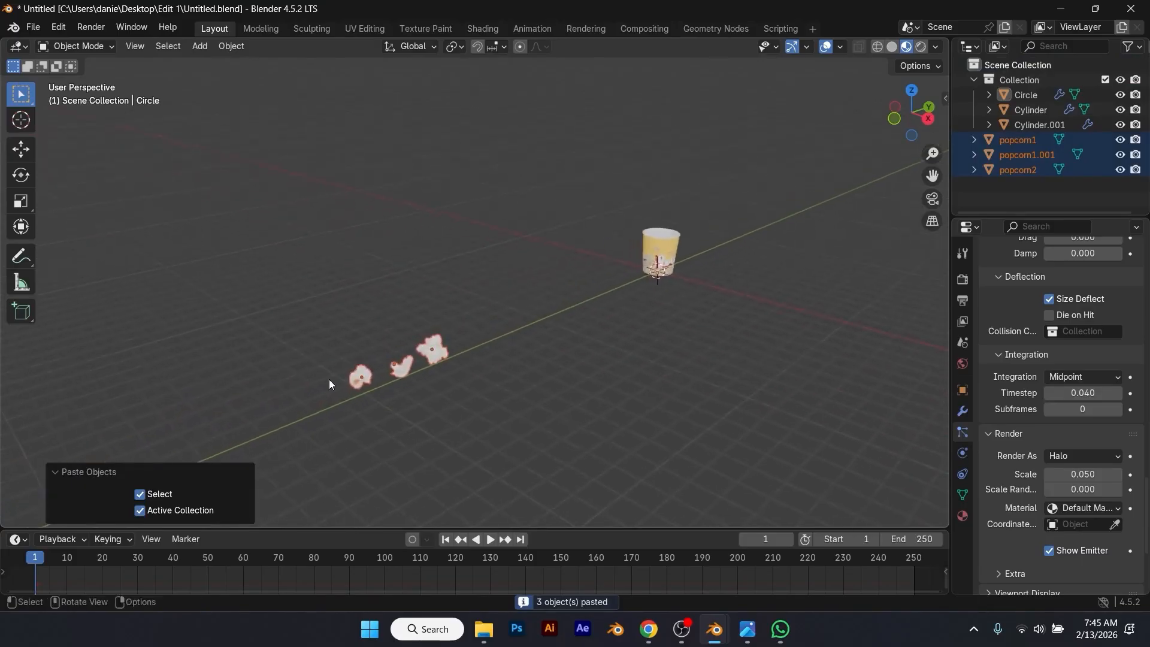
scroll(387, 372, "up", 1)
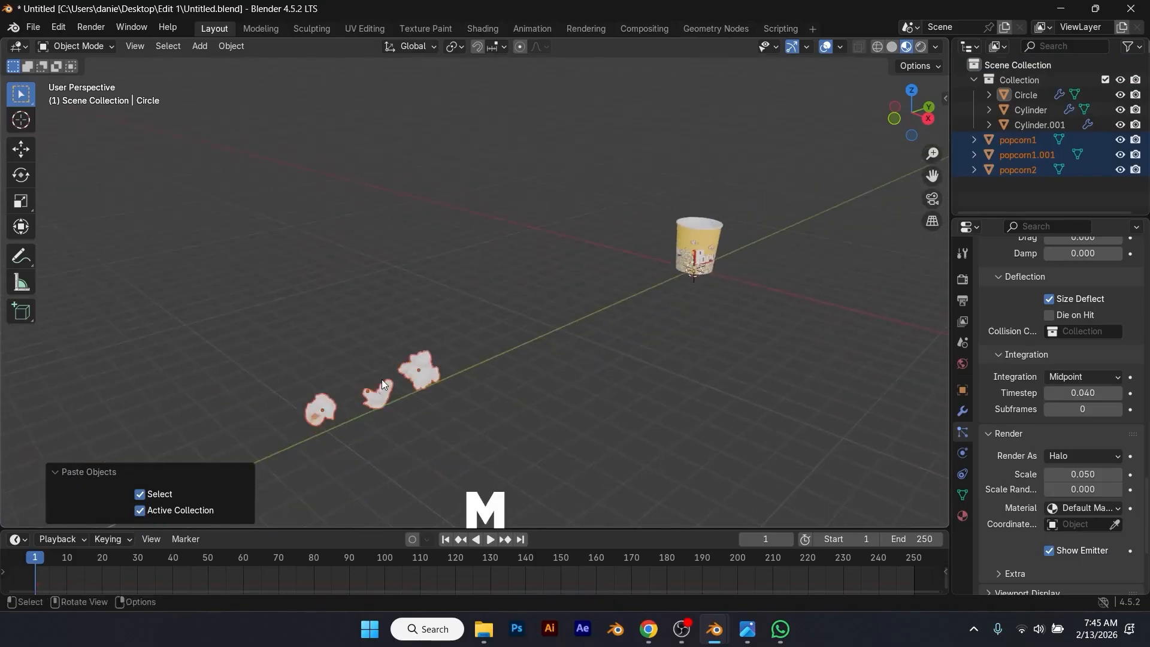
Step: Move the pasted popcorn models into a new collection named Popcorn and collapse it in the outliner
key("m")
left_click(382, 380)
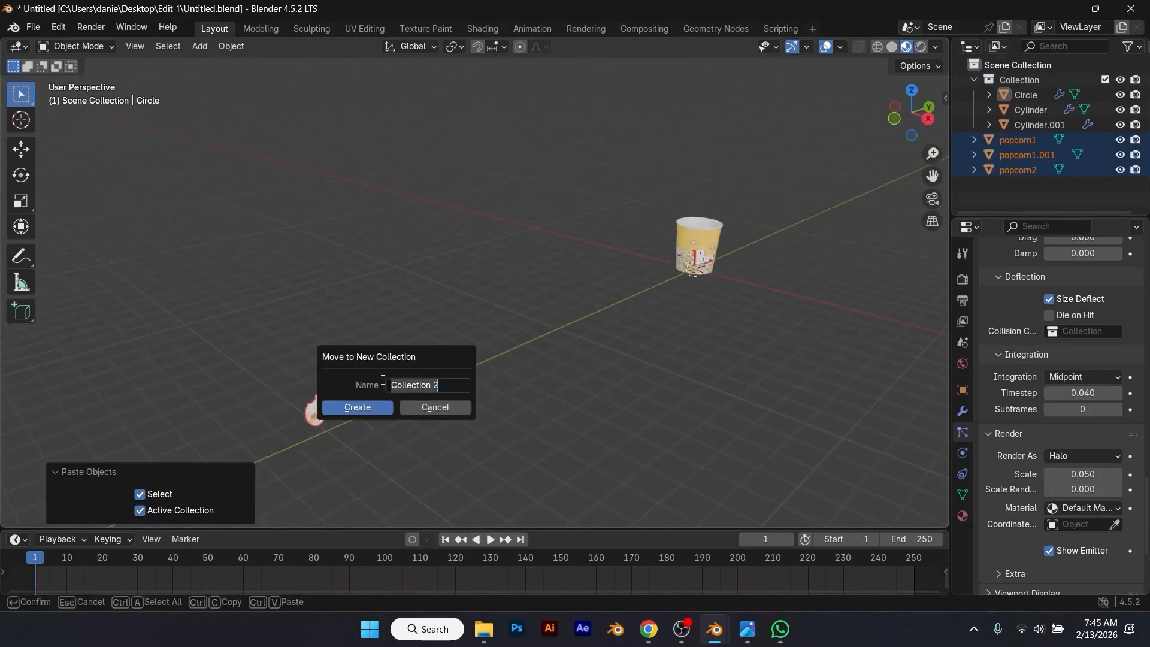
type("Popcorn")
left_click(366, 404)
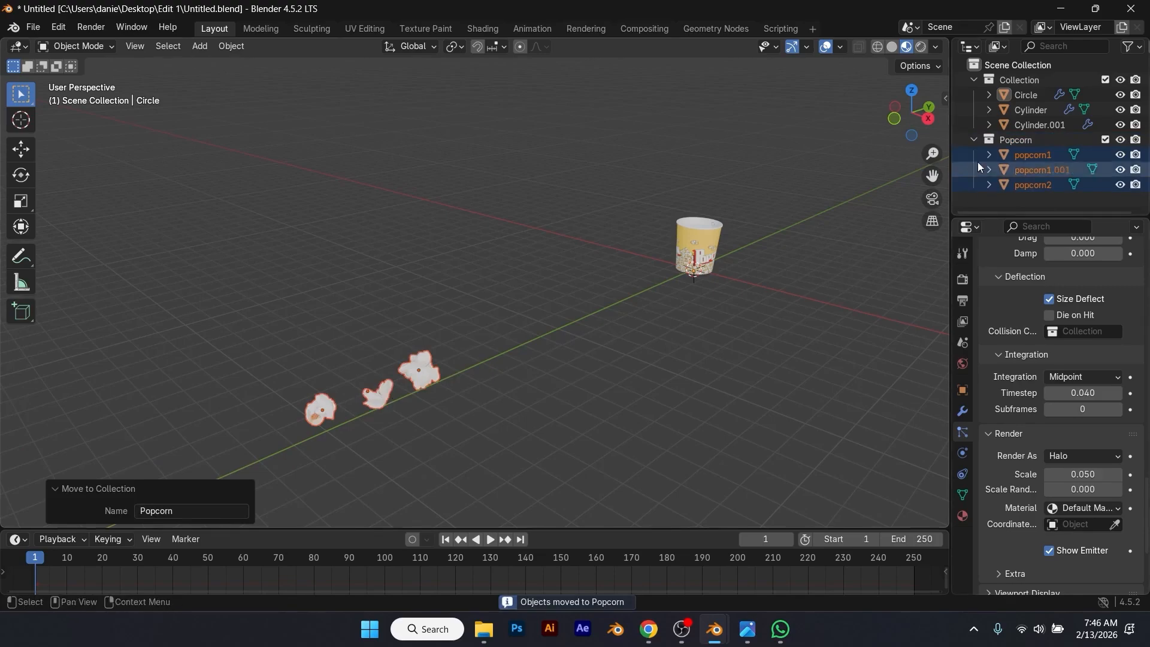
left_click(974, 140)
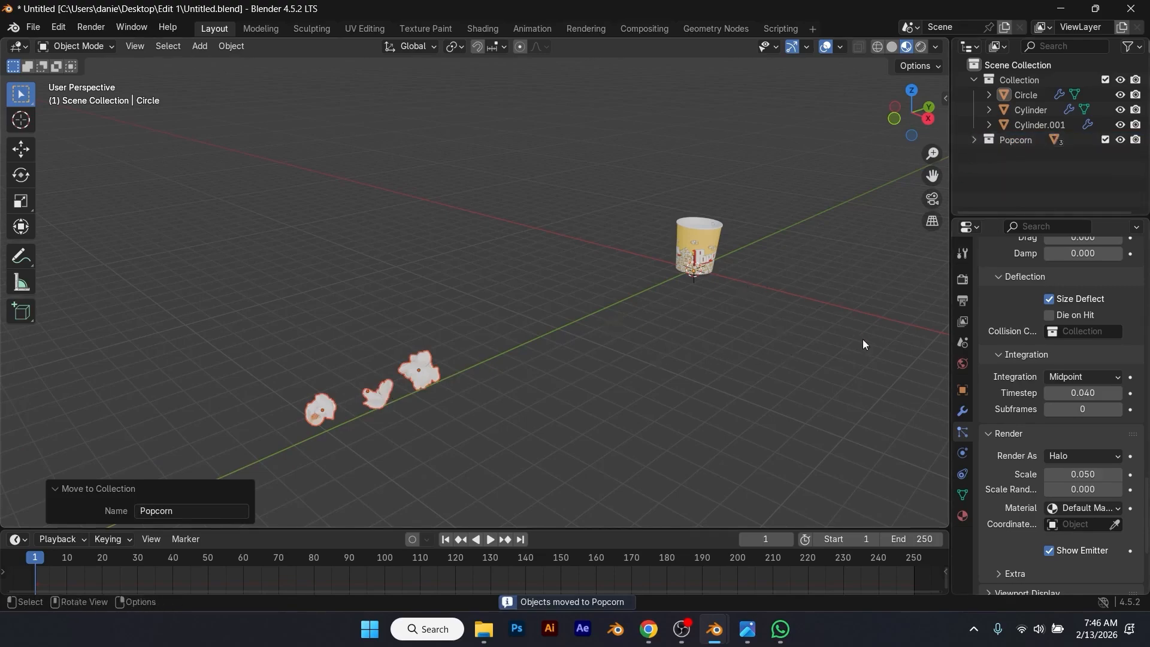
Step: Set the circle emitter's particles to render as a collection with a scale of 0.09
scroll(814, 275, "up", 3)
middle_click_drag(811, 271, 663, 365, "shift")
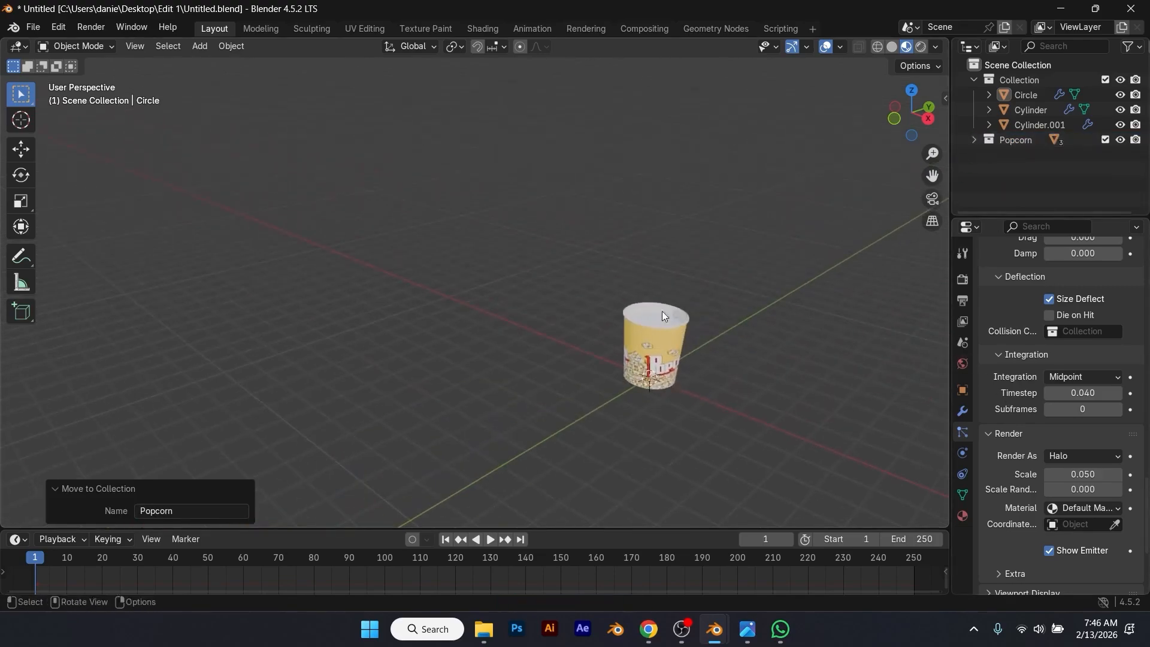
left_click(661, 322)
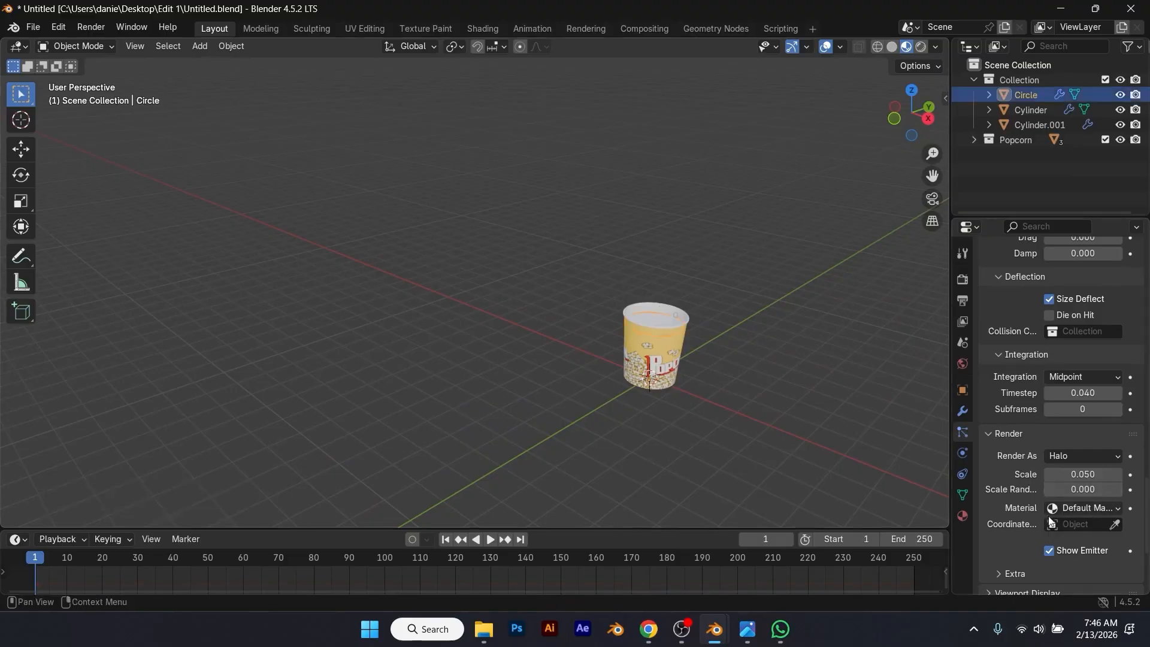
left_click(1087, 457)
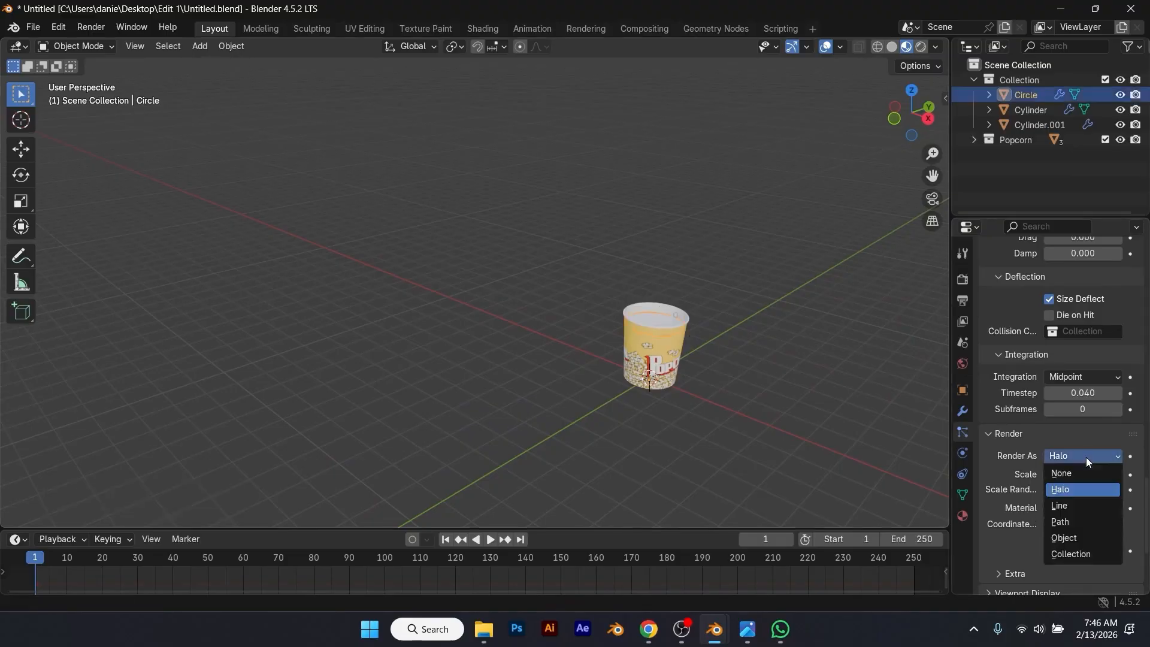
left_click(1100, 554)
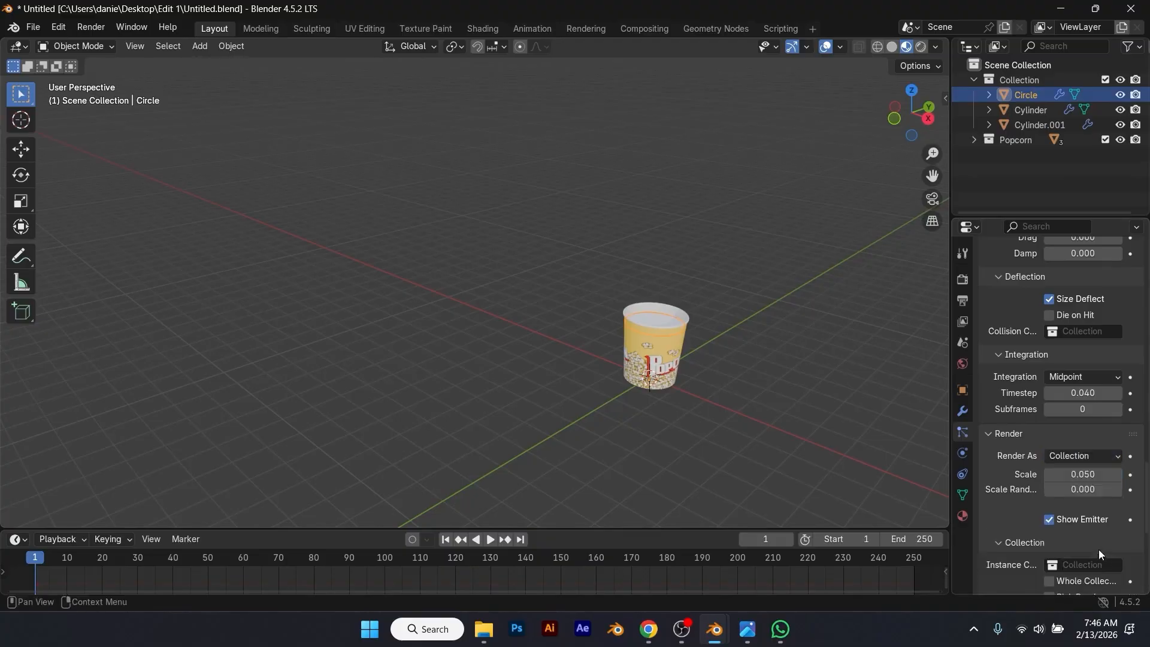
left_click(1089, 474)
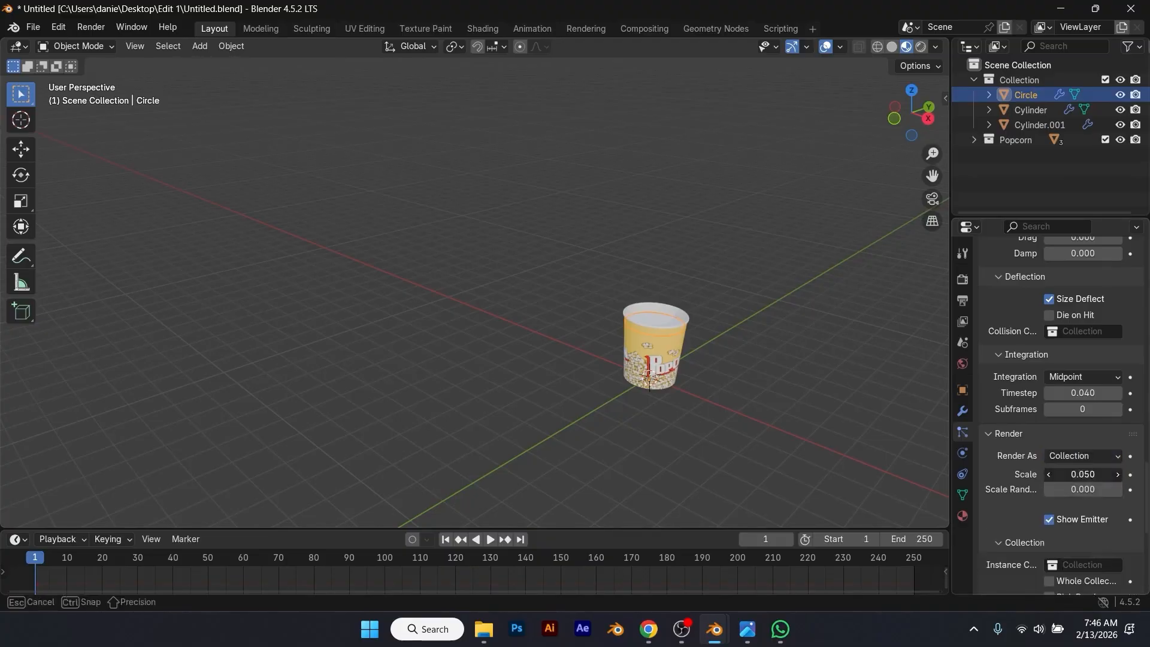
type(".09")
key("Return")
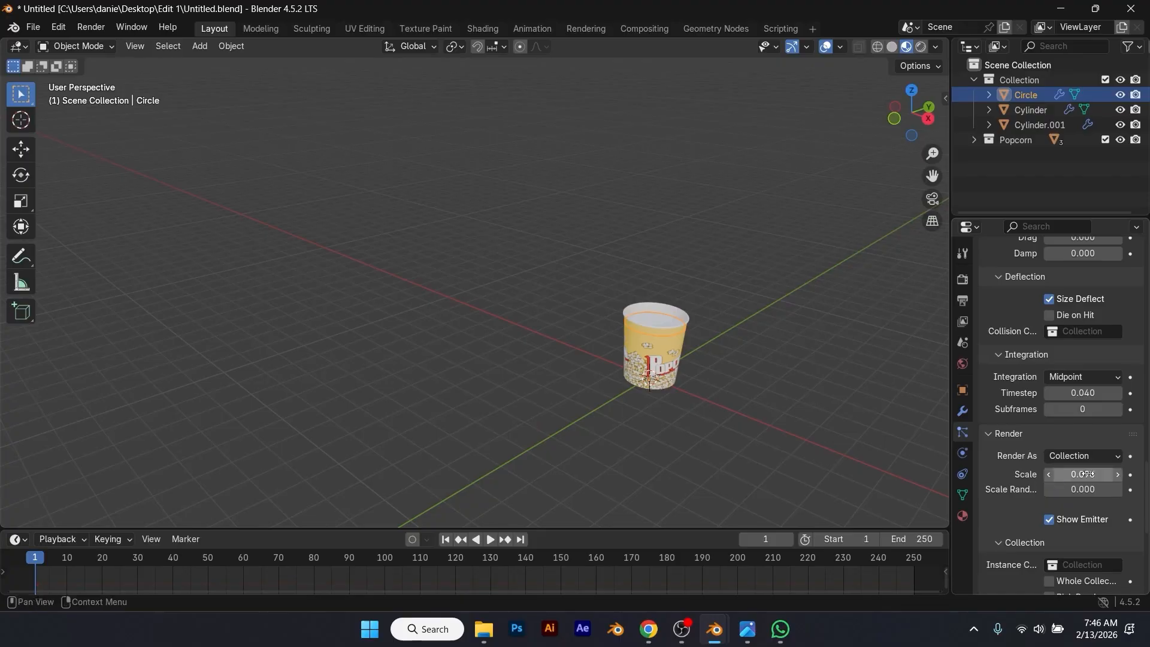
Step: Assign the Popcorn collection as the particles' instance collection and expand the viewport display settings
scroll(998, 491, "down", 2)
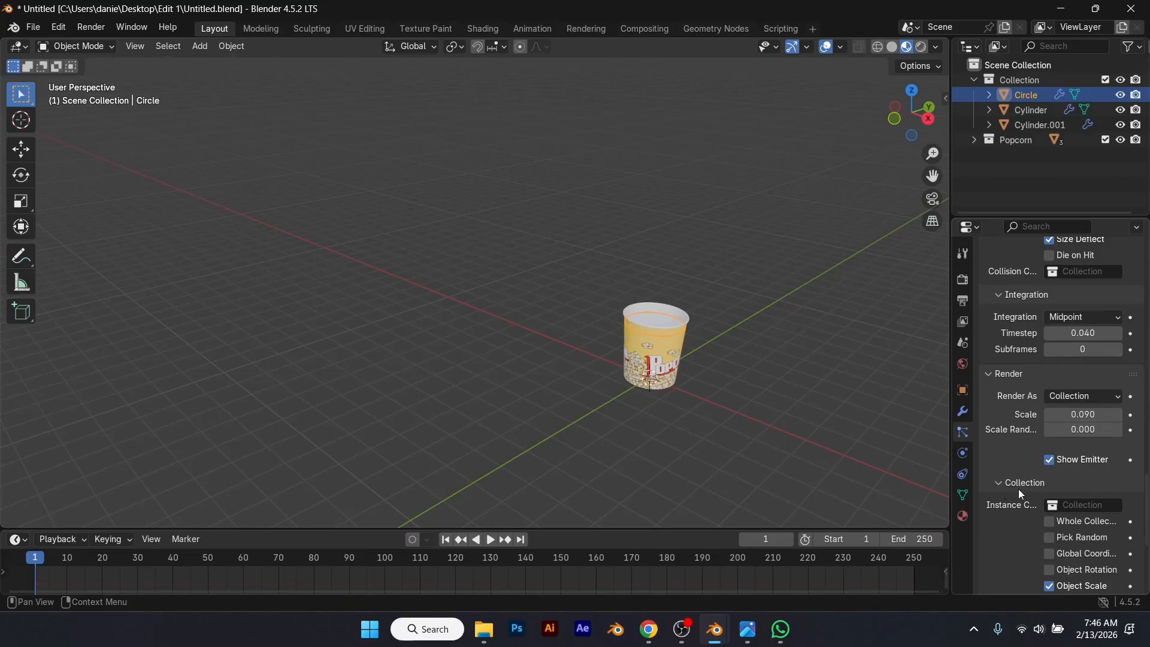
left_click(1071, 503)
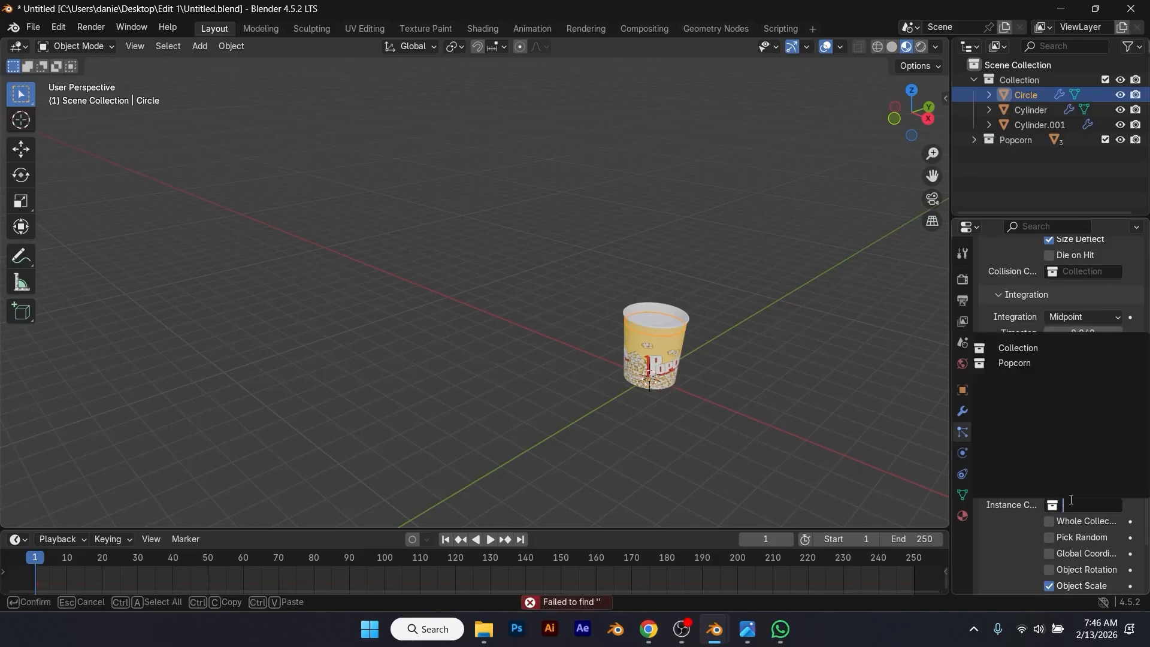
left_click(1028, 364)
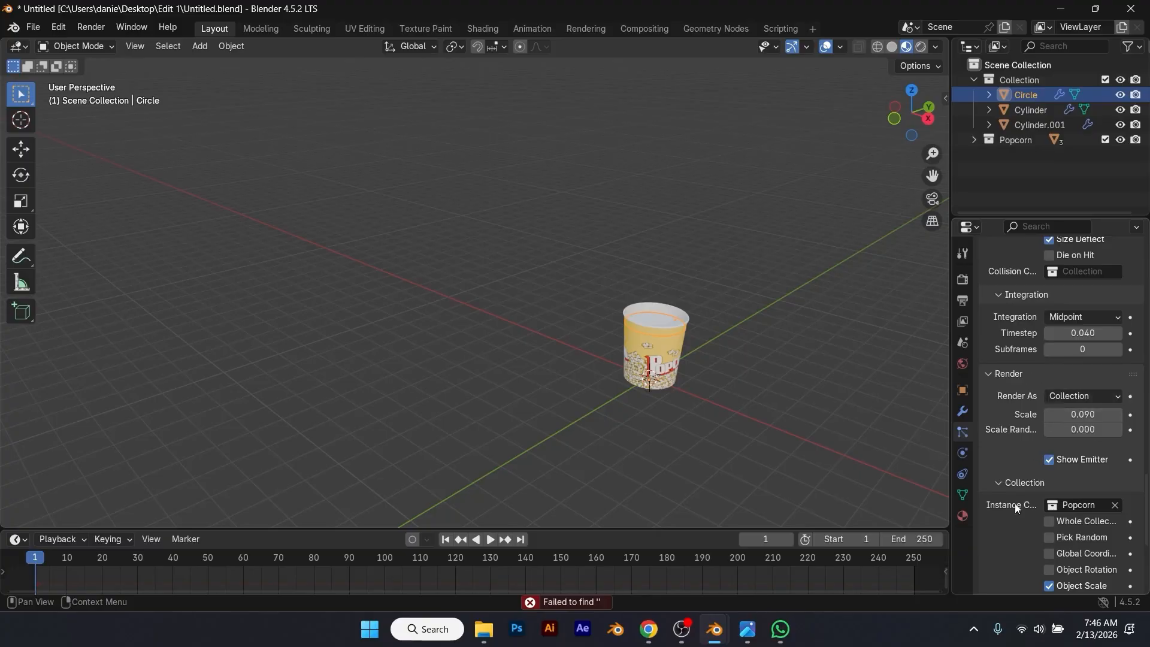
scroll(1016, 538, "down", 6)
left_click(989, 498)
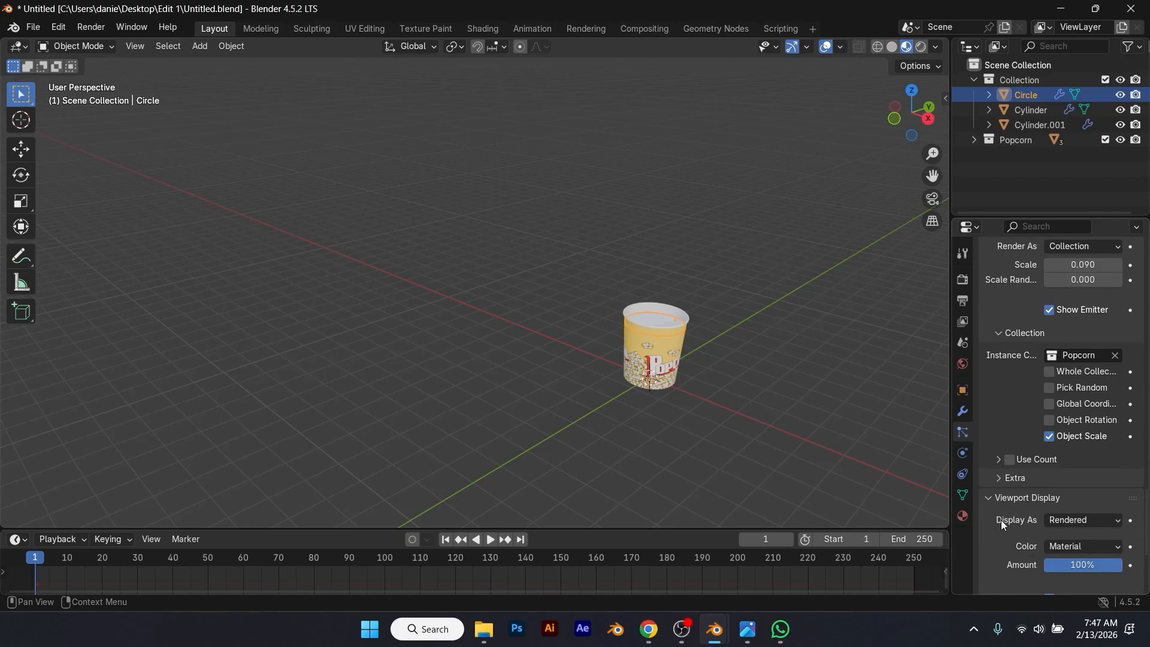
scroll(1001, 520, "down", 4)
Step: Enlarge the timeline slightly and play the animation to check how the popcorn bursts out of the cup from several angles
scroll(721, 372, "up", 4)
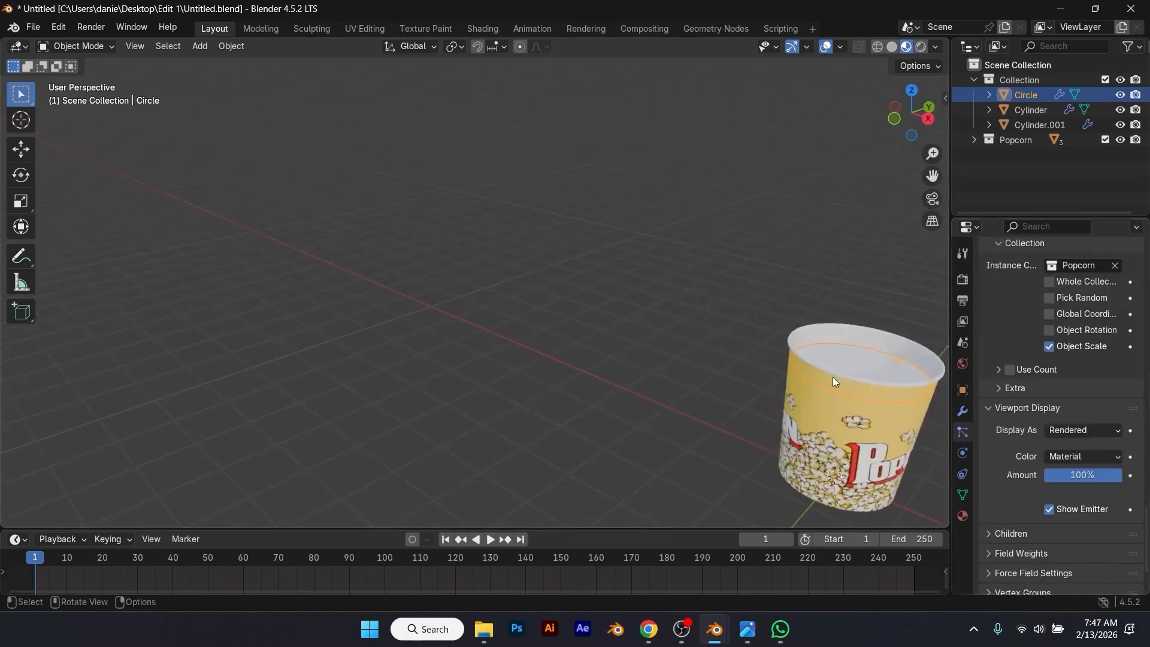
middle_click_drag(832, 377, 583, 332, "shift")
scroll(587, 307, "up", 4)
middle_click_drag(661, 339, 692, 323)
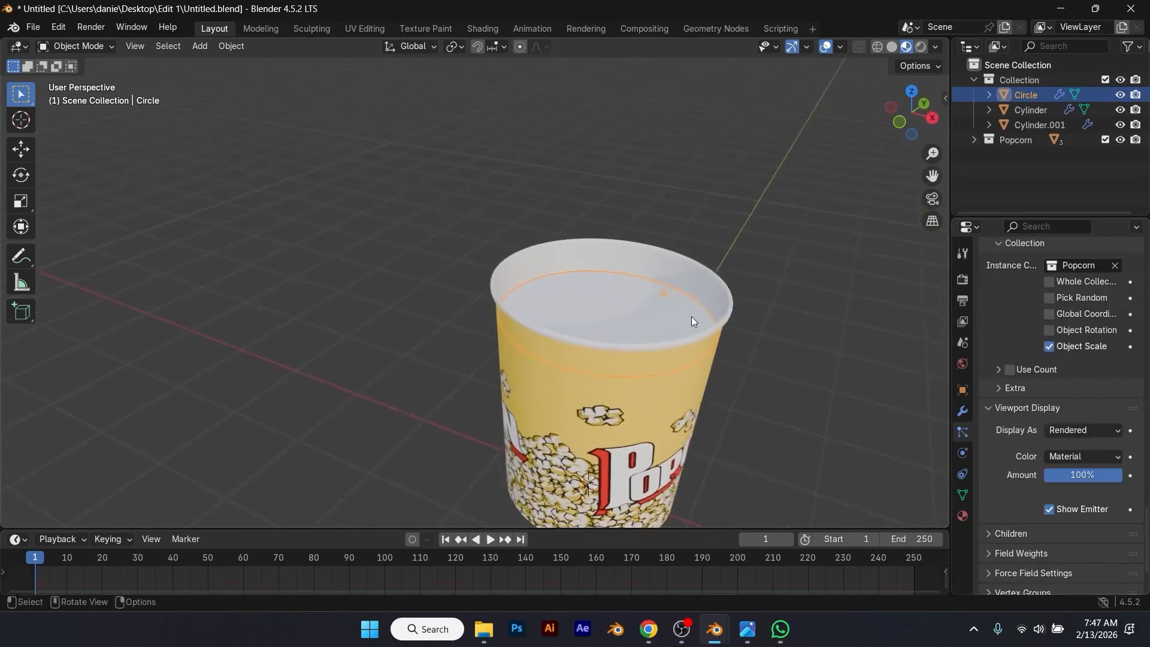
left_click_drag(498, 530, 503, 514)
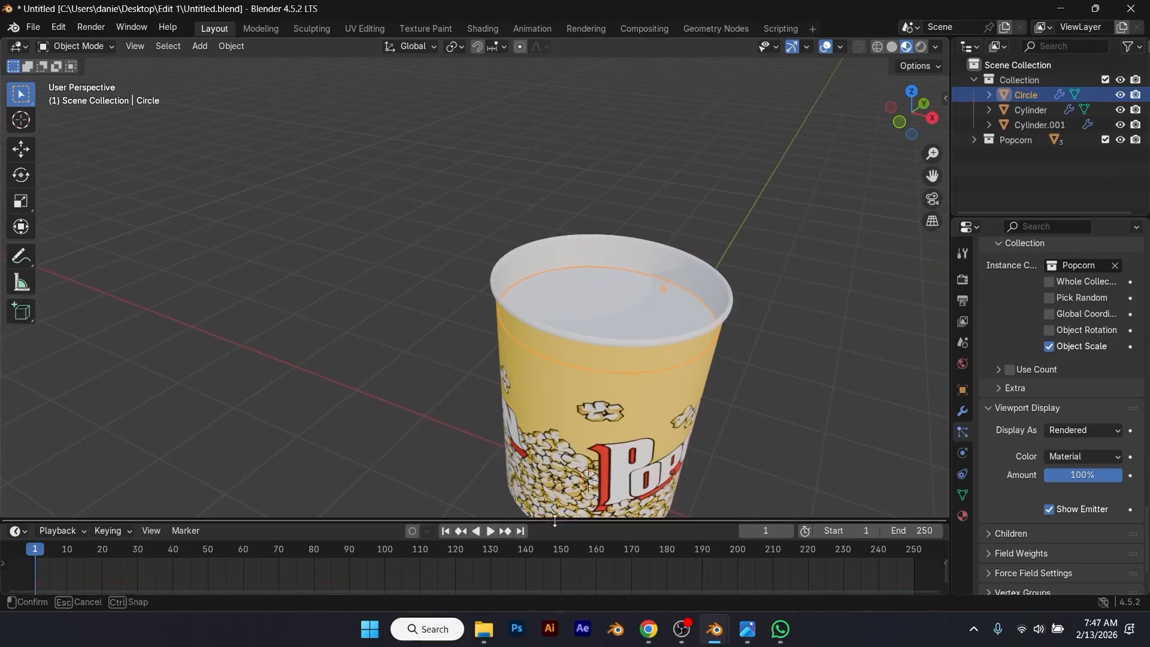
key("space")
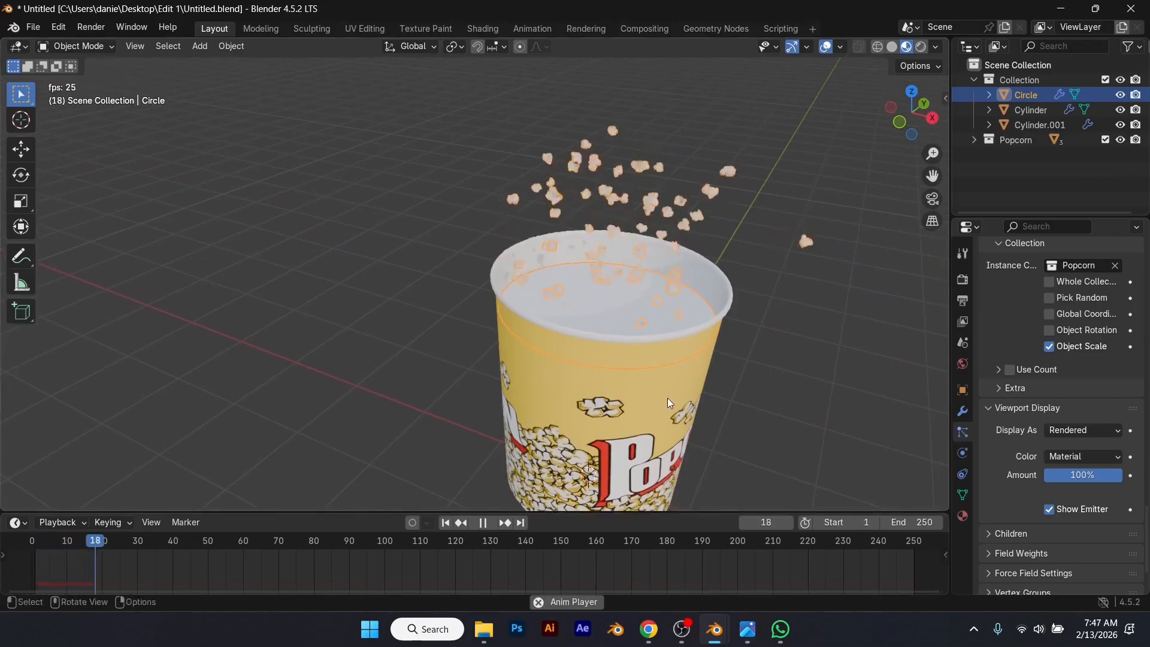
scroll(666, 400, "down", 1)
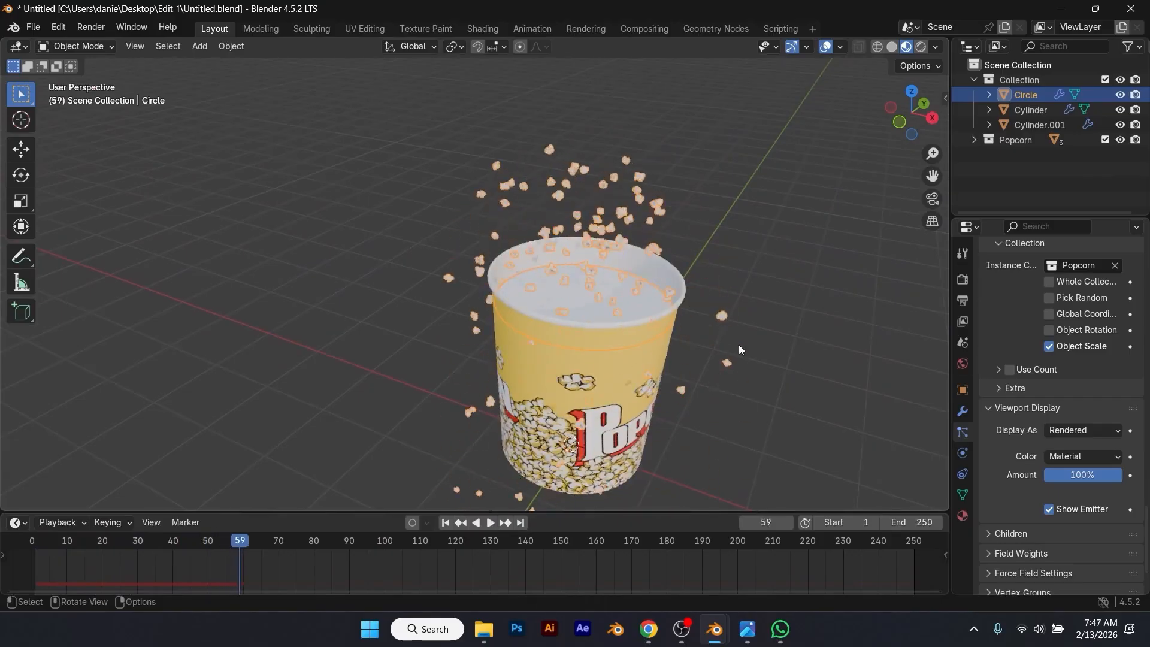
scroll(765, 356, "down", 2)
middle_click_drag(742, 342, 678, 294)
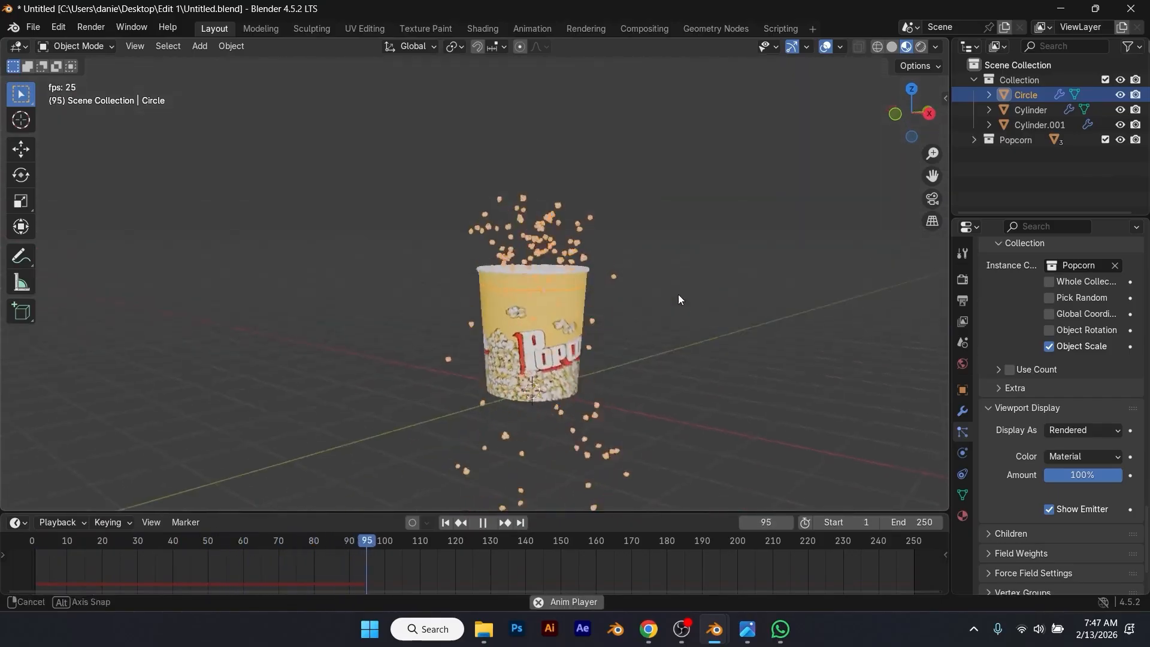
key("space")
scroll(646, 307, "up", 2)
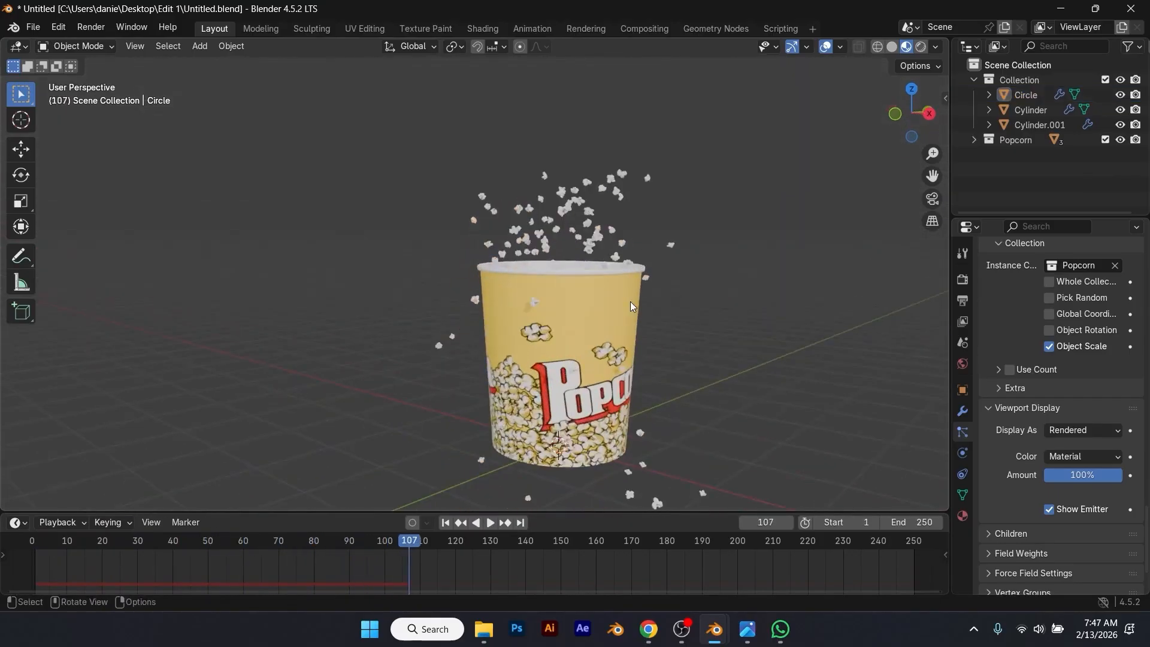
key("space")
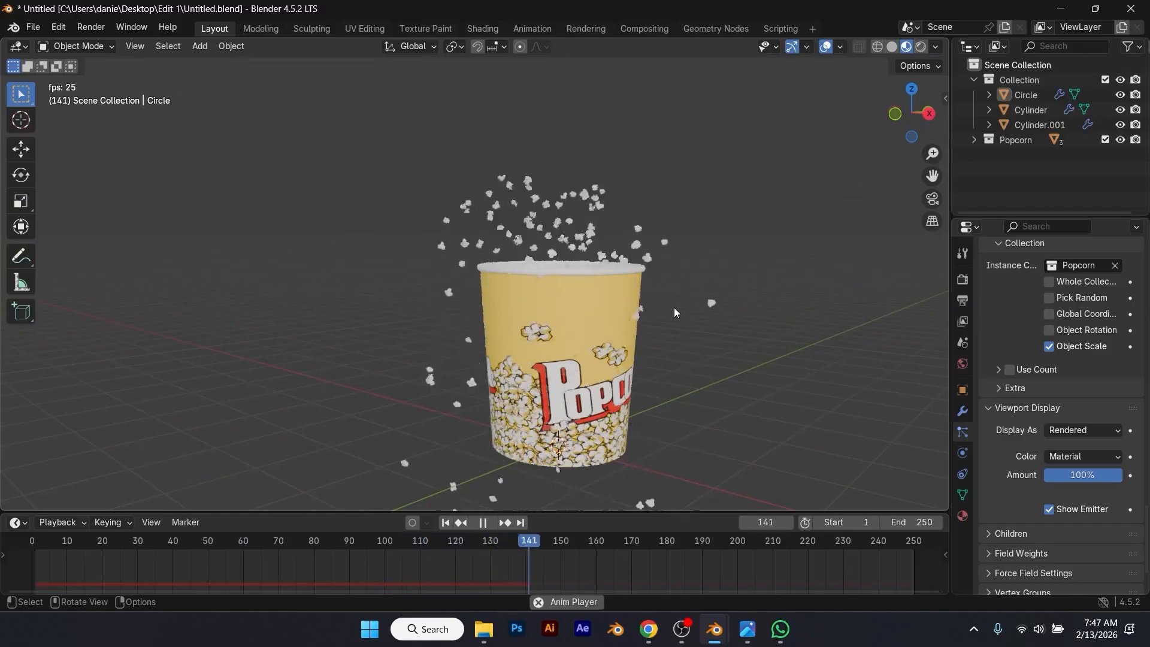
Step: Stop the playback and raise the circle emitter's particle render scale to 0.16
left_click(674, 307)
key("space")
scroll(994, 450, "down", 3)
scroll(996, 451, "up", 10)
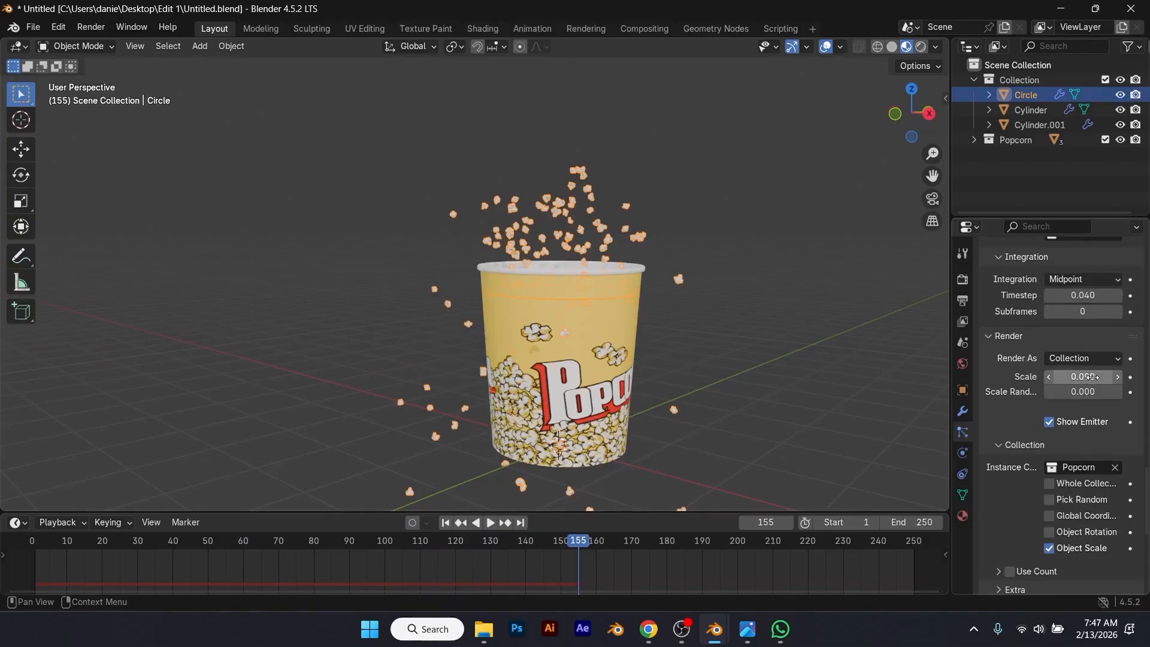
left_click_drag(1092, 377, 1108, 377)
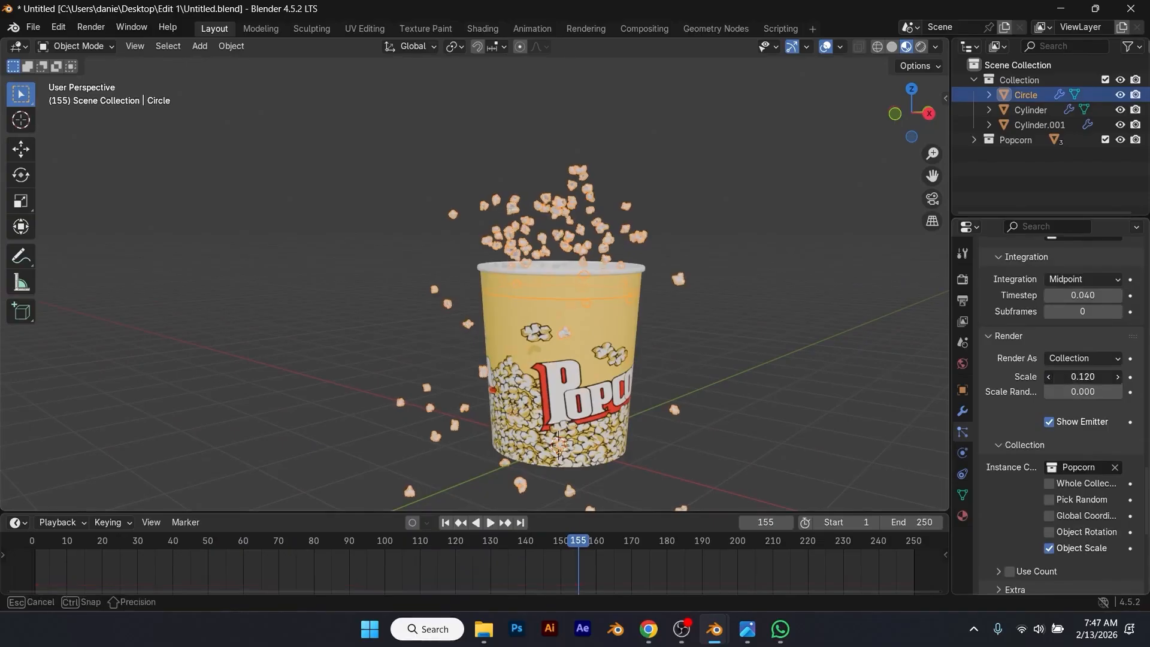
left_click_drag(1108, 377, 1125, 377)
Step: Replay the animation from the first frame to check the larger popcorn, save the file, and return to the start
left_click(446, 522)
key("space")
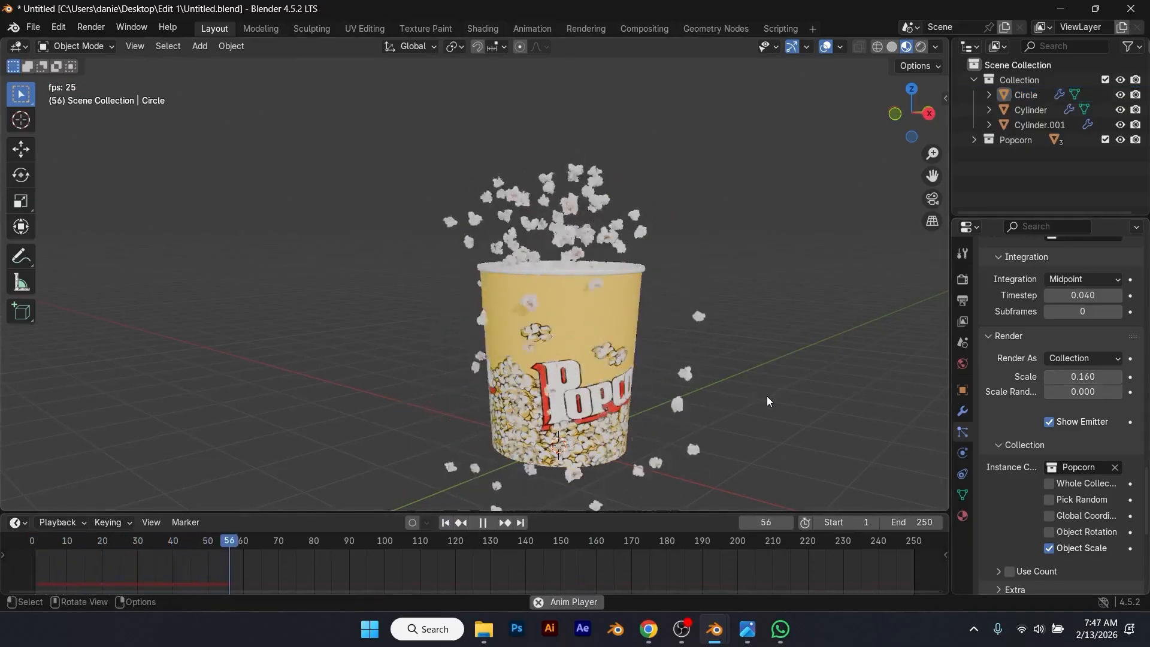
key("ctrl+s")
middle_click_drag(766, 396, 521, 466)
key("space")
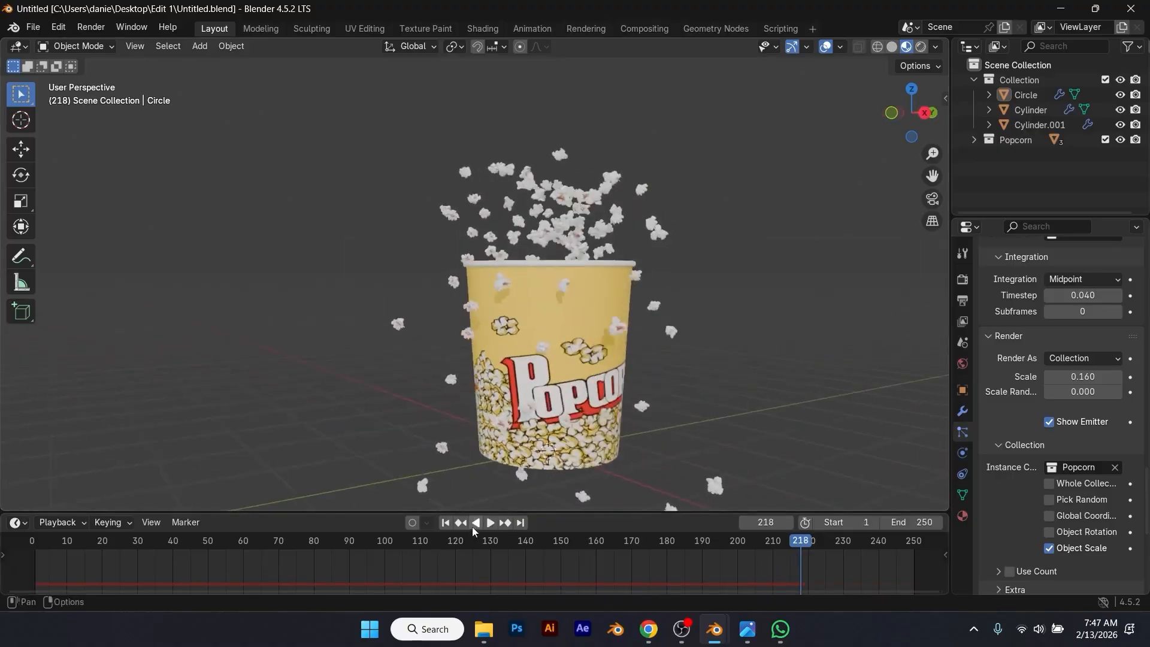
left_click(445, 523)
Step: Add a 2 m plane at the world origin and scale it up by about 7.4
mouse_move(645, 285)
left_click(715, 286)
key("s")
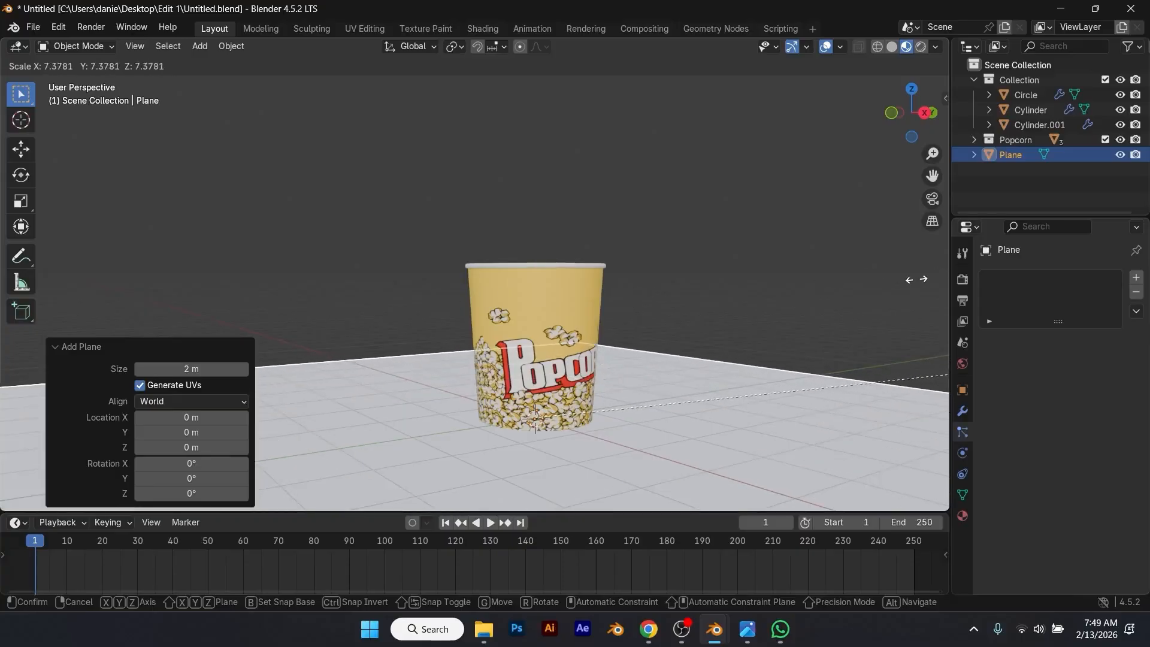
left_click(717, 278)
scroll(717, 278, "down", 3)
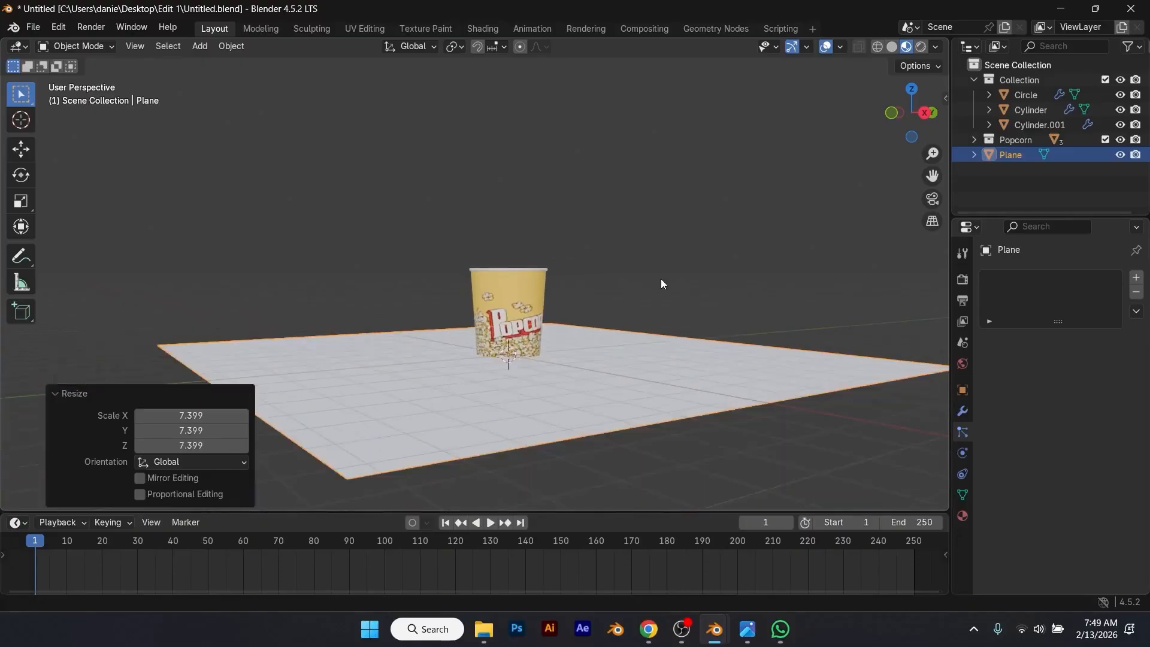
Step: Hide the Popcorn collection in the viewport so its source models no longer cover the cup
key("KP_1")
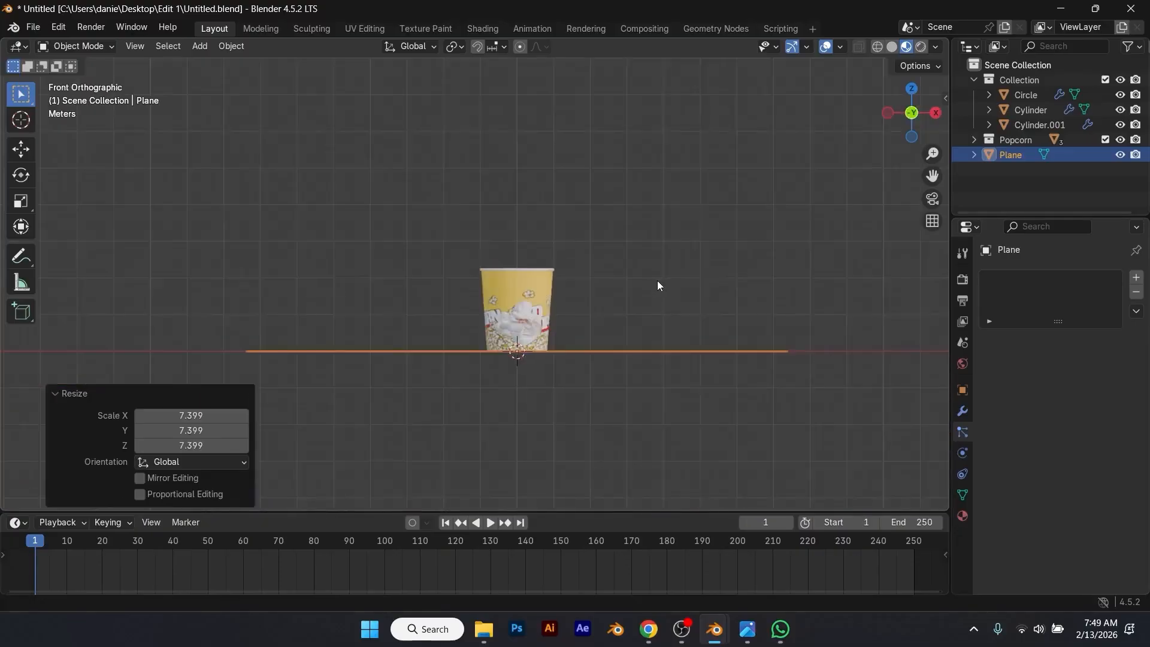
left_click(1120, 139)
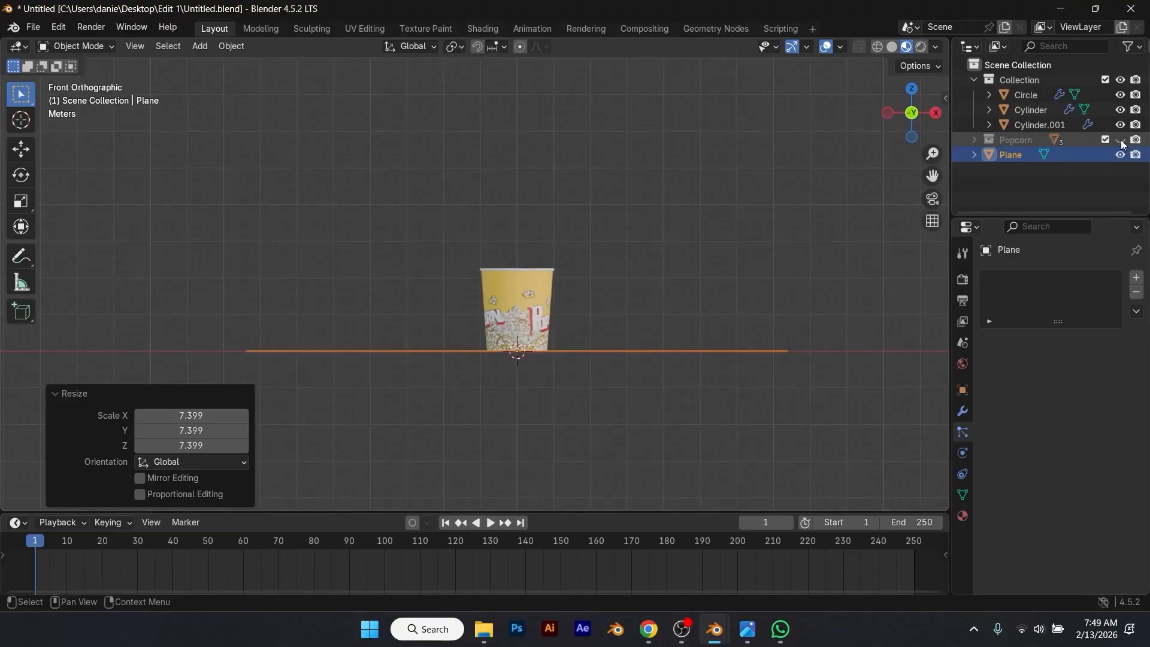
middle_click_drag(561, 346, 562, 375)
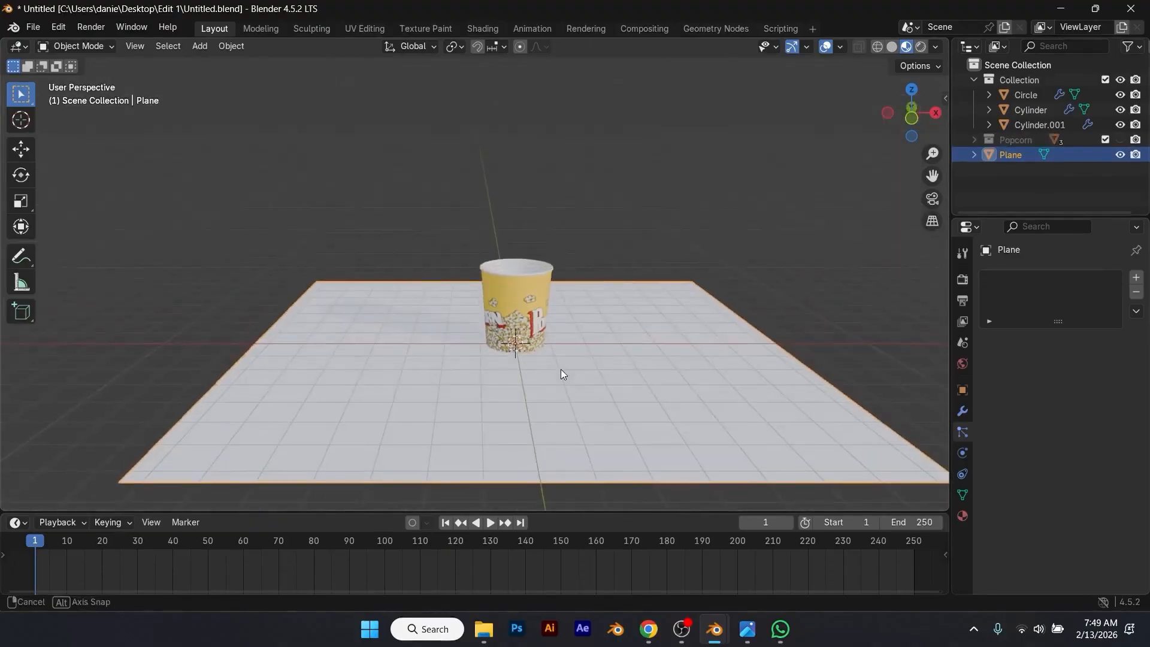
Step: Enlarge the plane further and stretch it along X to make a wide floor under the cup
key("s")
left_click(606, 358)
key("s")
key("x")
left_click(642, 354)
Step: Adjust the height of the cup and floor plane along Z and check the alignment from the front
scroll(642, 353, "down", 3)
middle_click_drag(239, 260, 360, 270)
left_click_drag(280, 183, 702, 467)
key("g")
key("z")
left_click(701, 444)
key("KP_1")
key("g")
key("Escape")
Step: Extrude the plane's rear edge straight up along Z to form a tall back wall behind the cup
middle_click_drag(532, 388, 571, 465)
left_click(435, 262)
key("Tab")
key("2")
left_click(430, 251)
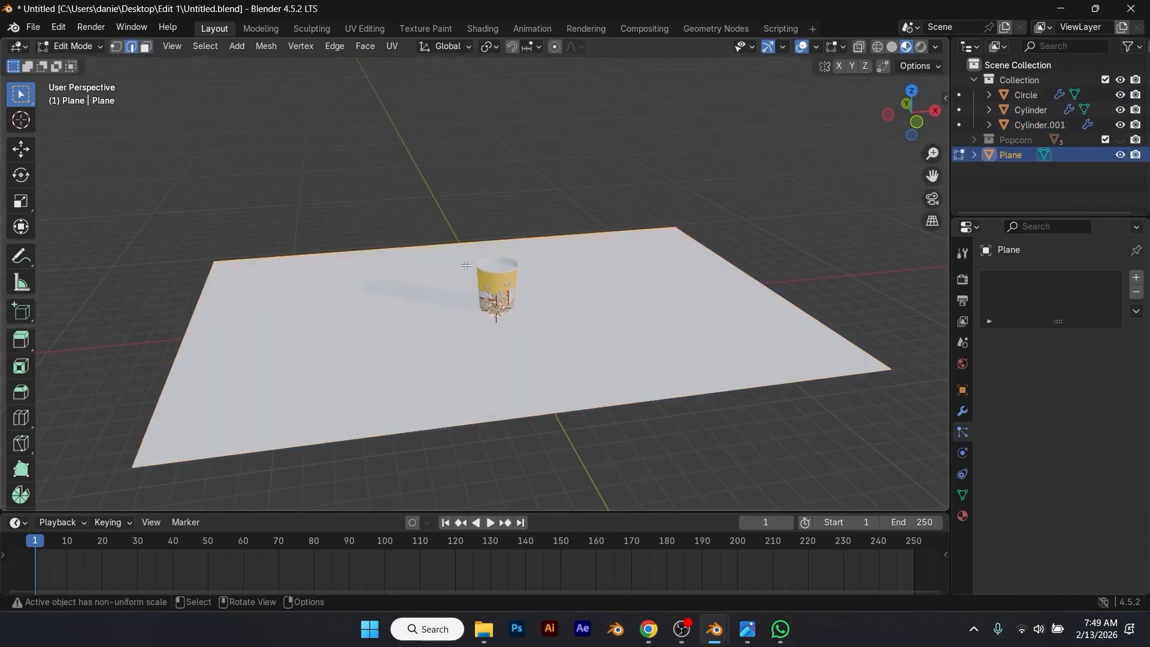
key("e")
key("z")
left_click(605, 183)
Step: Bevel the edge between floor and back wall into a wide curve with many segments
scroll(587, 191, "down", 2)
left_click(397, 255)
scroll(401, 256, "up", 3)
key("ctrl+b")
scroll(617, 293, "up", 11)
left_click(617, 293)
key("alt+a")
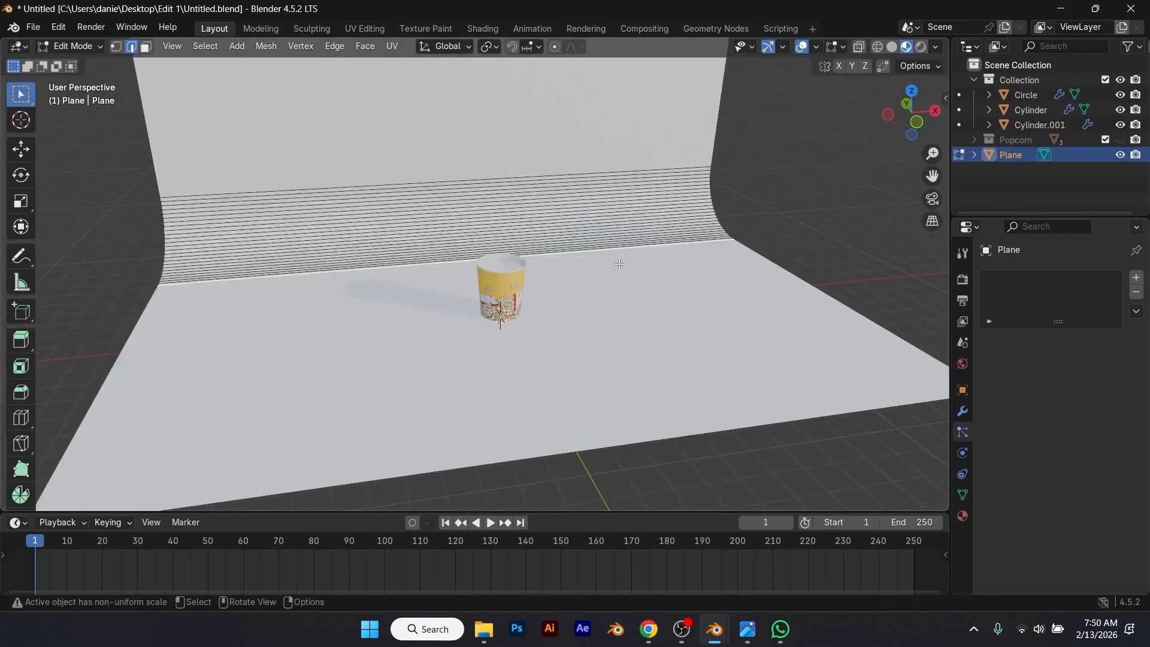
Step: Leave mesh editing and apply Shade Auto Smooth to the backdrop with a 30° angle
key("Tab")
right_click(610, 229)
left_click(582, 240)
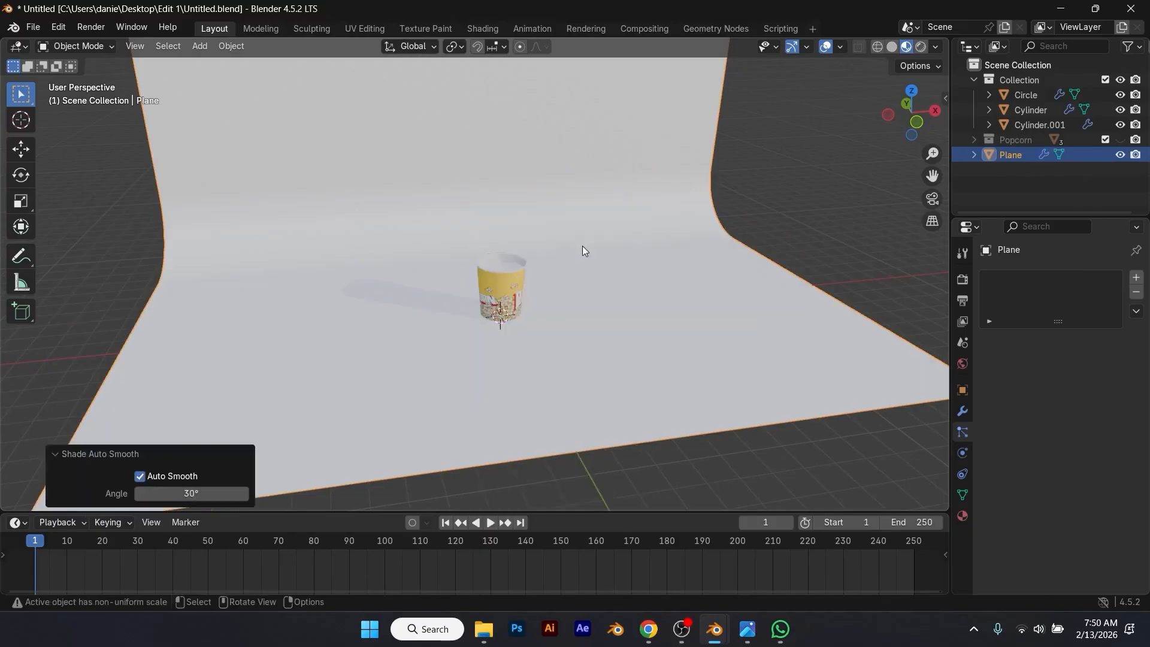
Step: Stretch the curved backdrop along Y to deepen its floor around the cup
scroll(587, 249, "down", 3)
middle_click_drag(685, 318, 631, 296)
scroll(631, 297, "up", 3)
key("s")
key("y")
left_click(644, 360)
middle_click_drag(644, 359, 720, 378)
Step: Reposition the backdrop along Y relative to the cup and save the file
key("g")
key("y")
left_click(682, 366)
key("alt+a")
scroll(658, 251, "down", 1)
middle_click_drag(658, 242, 631, 248)
key("ctrl+s")
Step: Create a new material for the backdrop plane with the yellow base color #E7B103
left_click(607, 284)
scroll(606, 284, "up", 1)
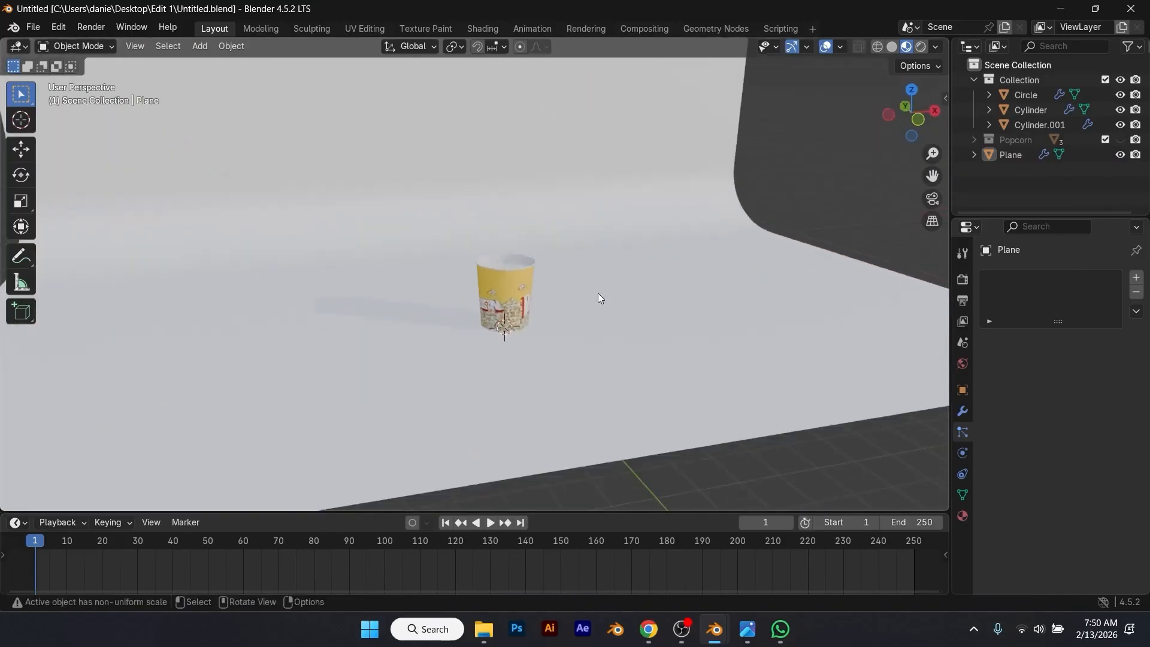
left_click(962, 516)
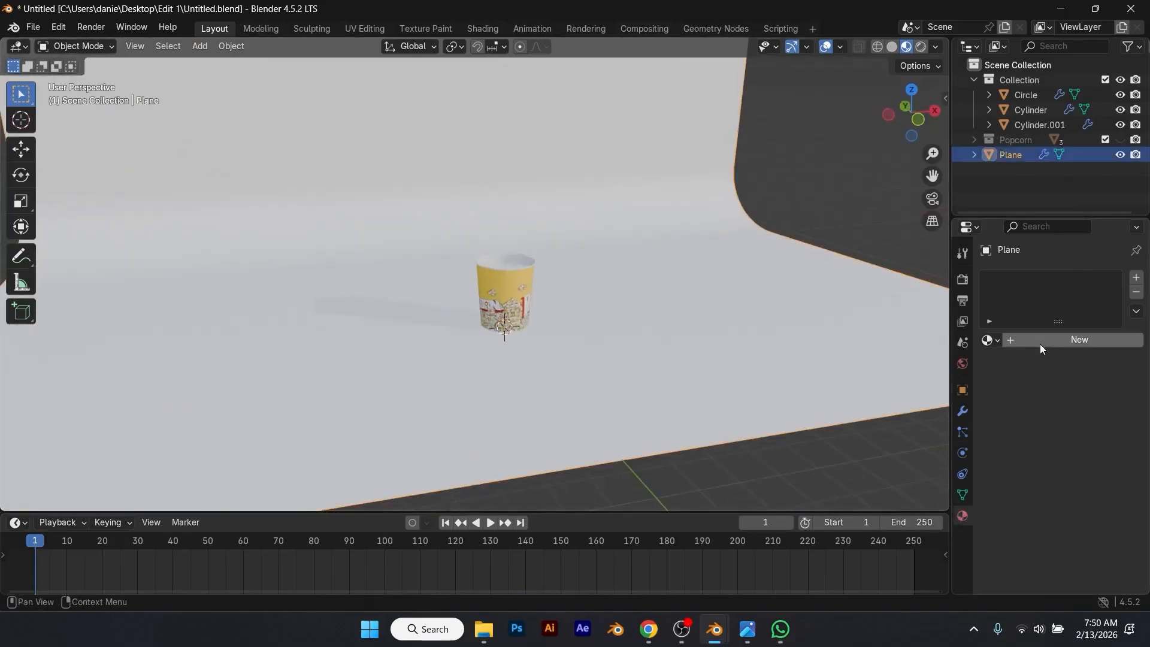
left_click(1041, 342)
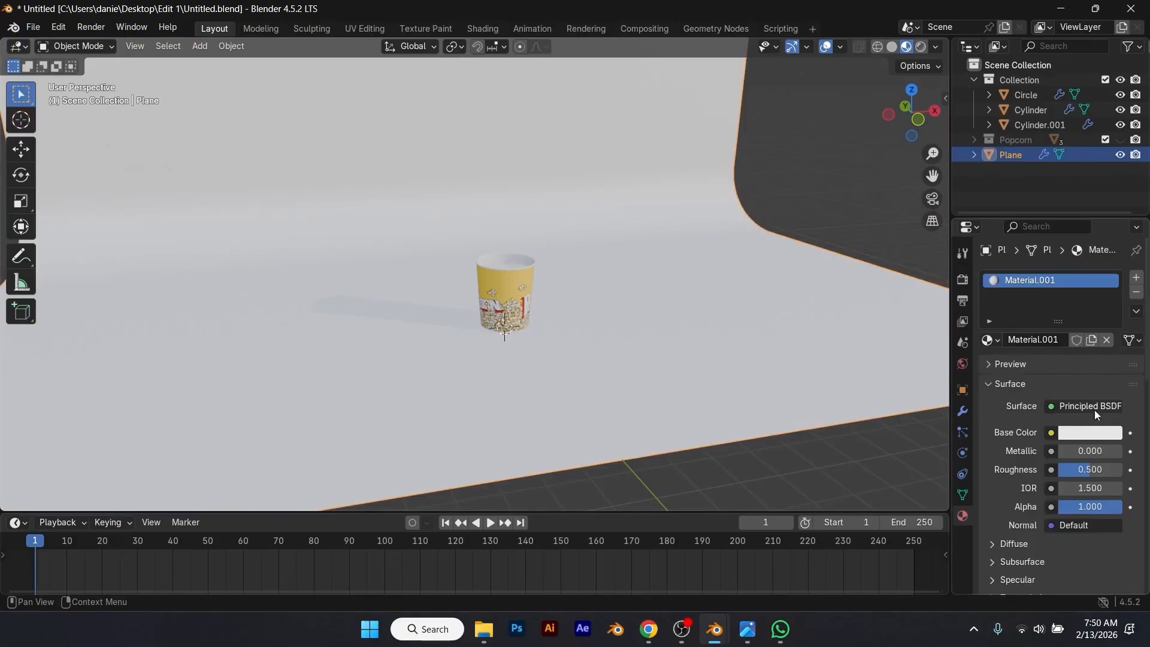
left_click(1090, 431)
left_click_drag(1028, 264, 998, 288)
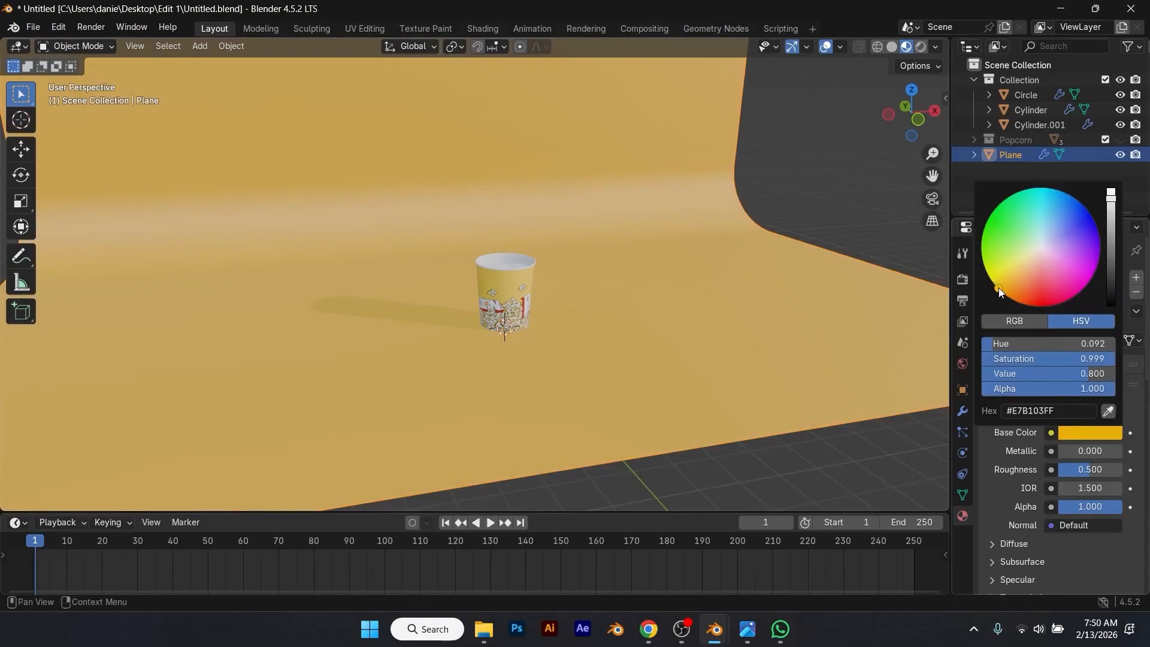
Step: Reduce the backdrop material's roughness to 0.454 while checking its look around the cup
middle_click_drag(779, 322, 629, 378)
scroll(746, 436, "up", 3)
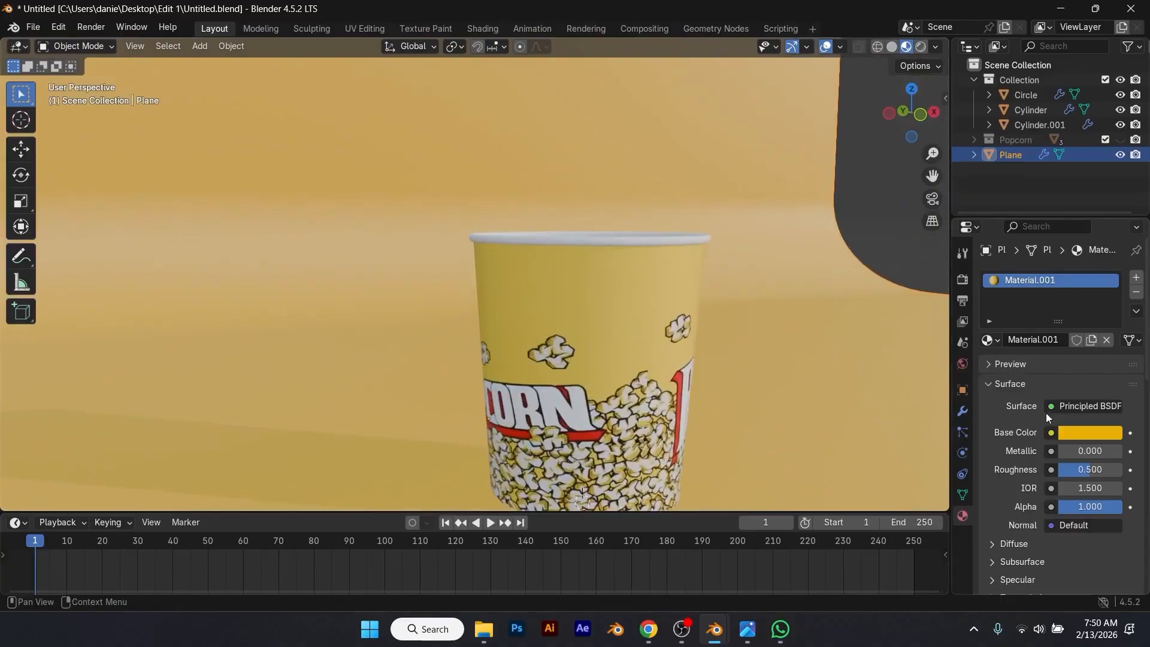
left_click_drag(1084, 468, 1072, 469)
scroll(793, 438, "down", 3)
middle_click_drag(793, 438, 748, 397)
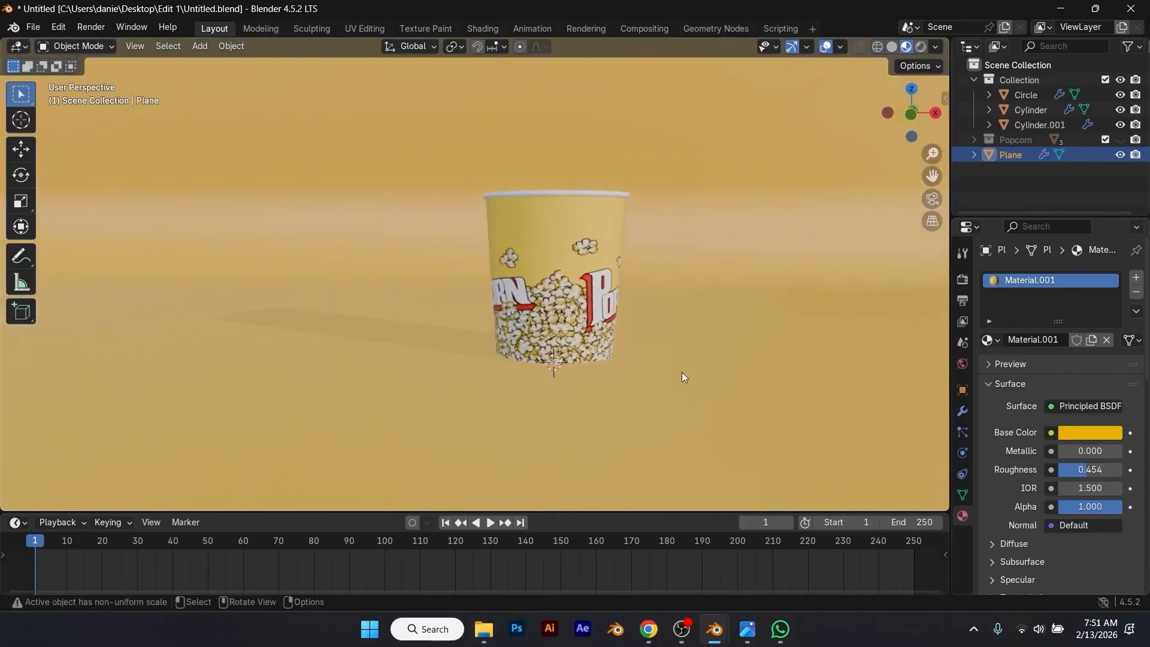
Step: Rotate the cup parts and emitter about -86° around Z so the Popcorn lettering faces the front, and save the file
middle_click_drag(685, 364, 630, 335)
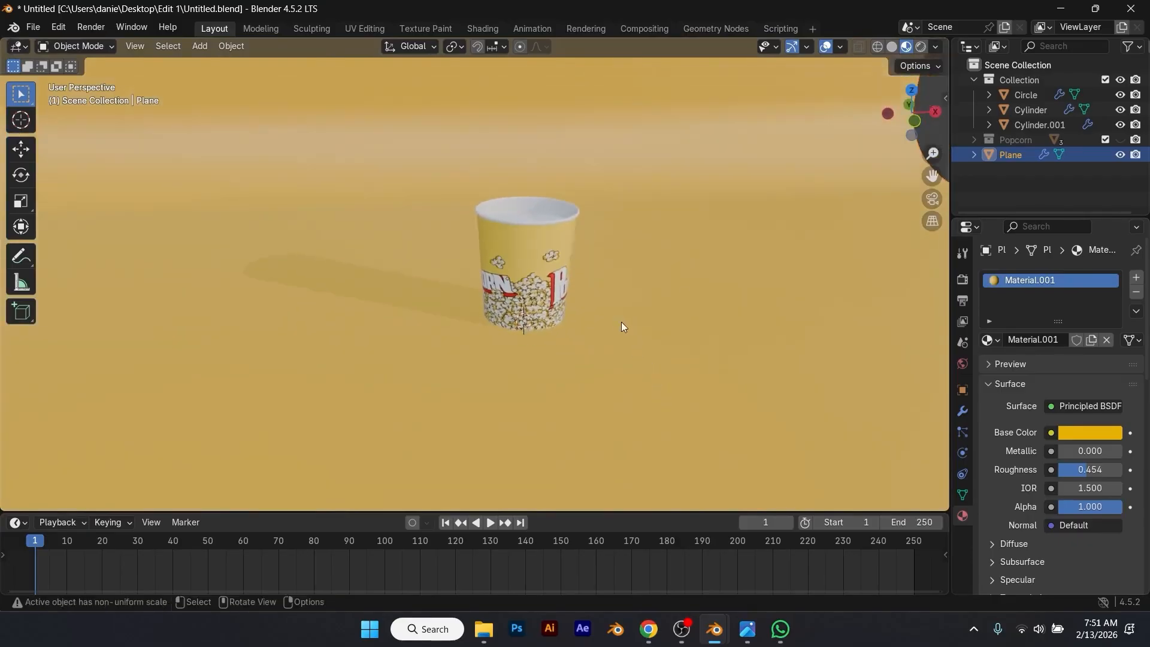
key("KP_1")
middle_click_drag(593, 278, 461, 278)
left_click_drag(373, 162, 604, 268)
key("KP_1")
key("r")
key("z")
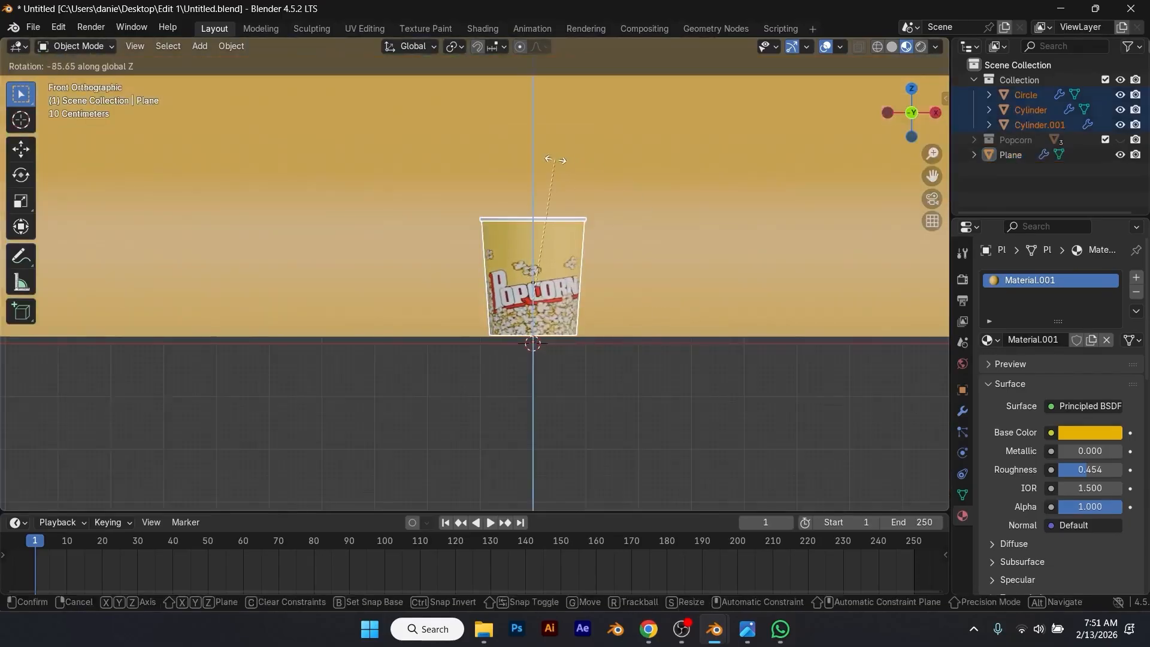
left_click(555, 160)
left_click(631, 423)
middle_click_drag(631, 422, 557, 407)
key("ctrl+s")
Step: Enable collision physics on the backdrop plane
left_click(558, 407)
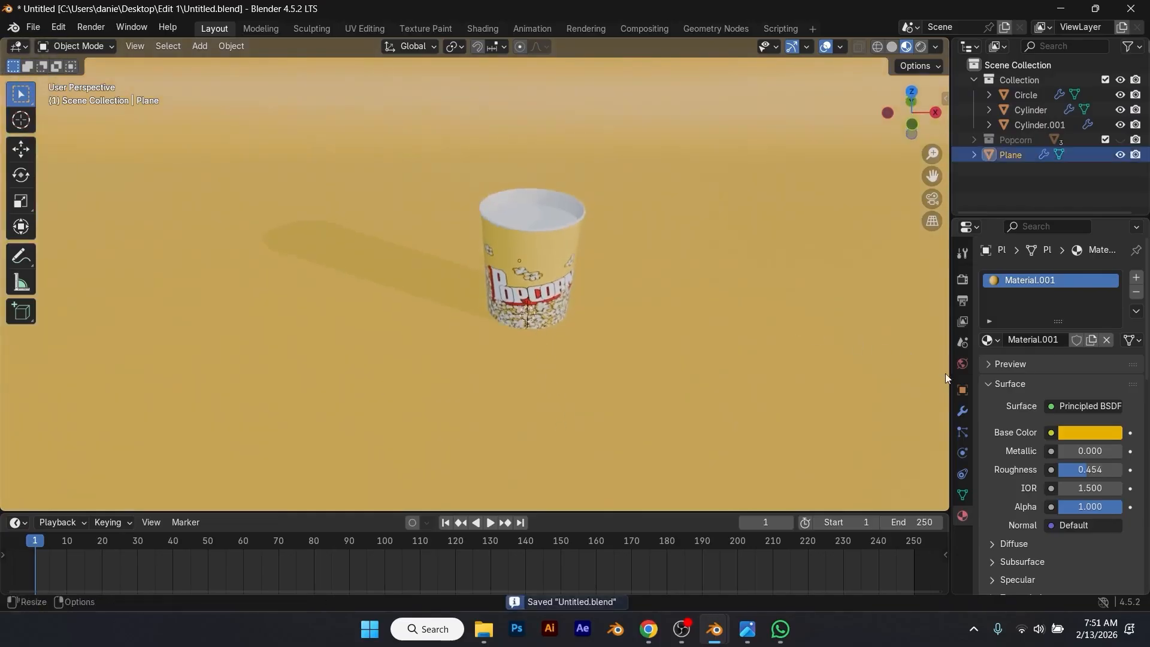
left_click(963, 453)
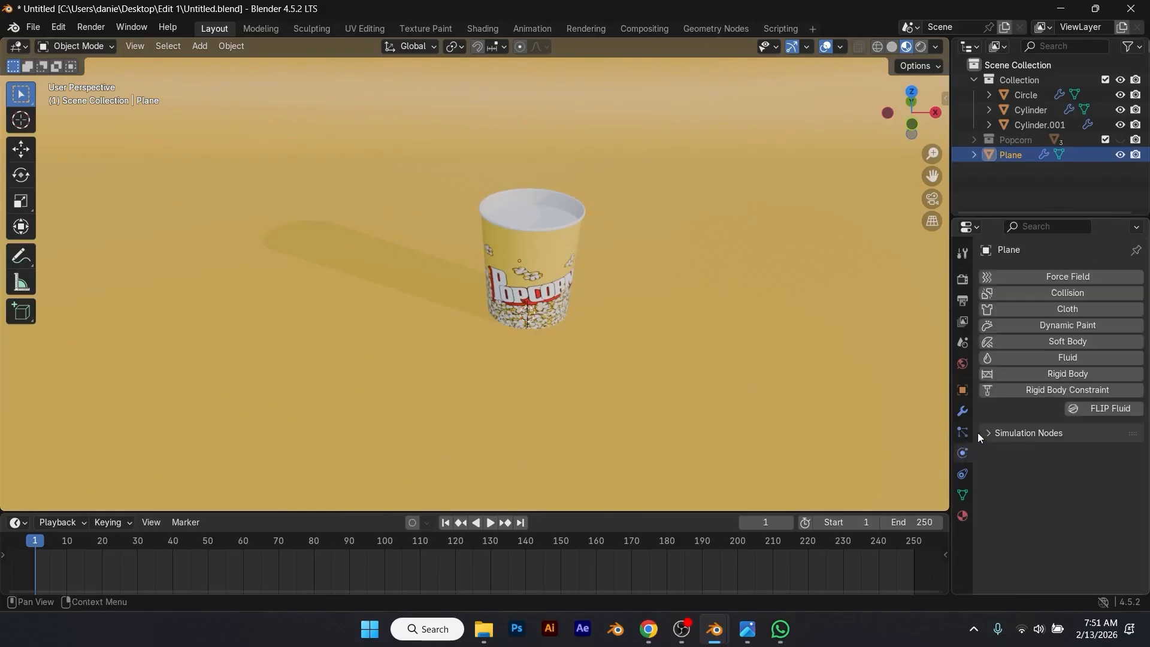
left_click(1052, 292)
middle_click_drag(702, 347, 731, 342)
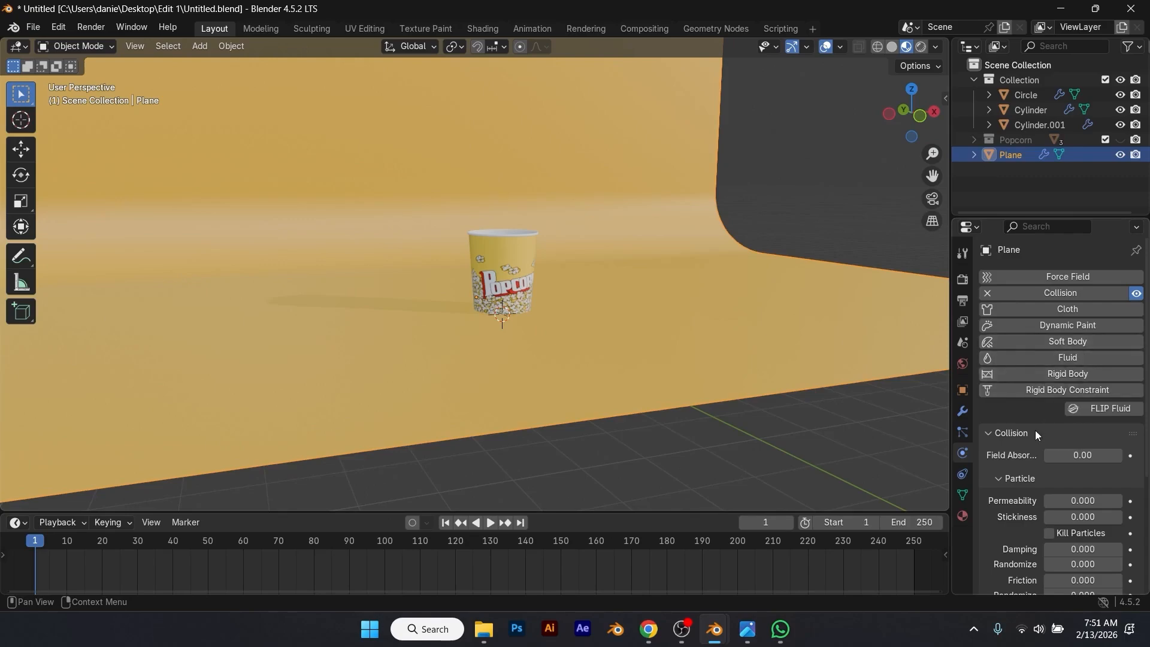
Step: Set the backdrop's particle collision damping to 0.53 and friction to 0.44
scroll(1028, 440, "down", 1)
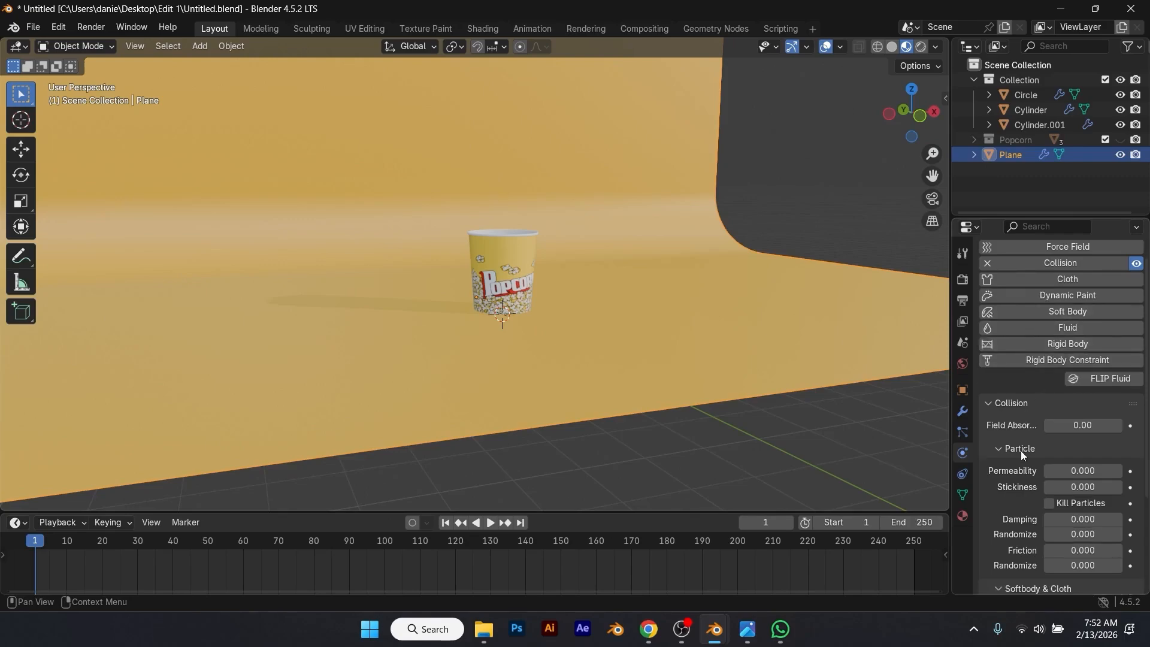
scroll(1017, 468, "down", 1)
left_click(1098, 491)
type("0.53")
key("Return")
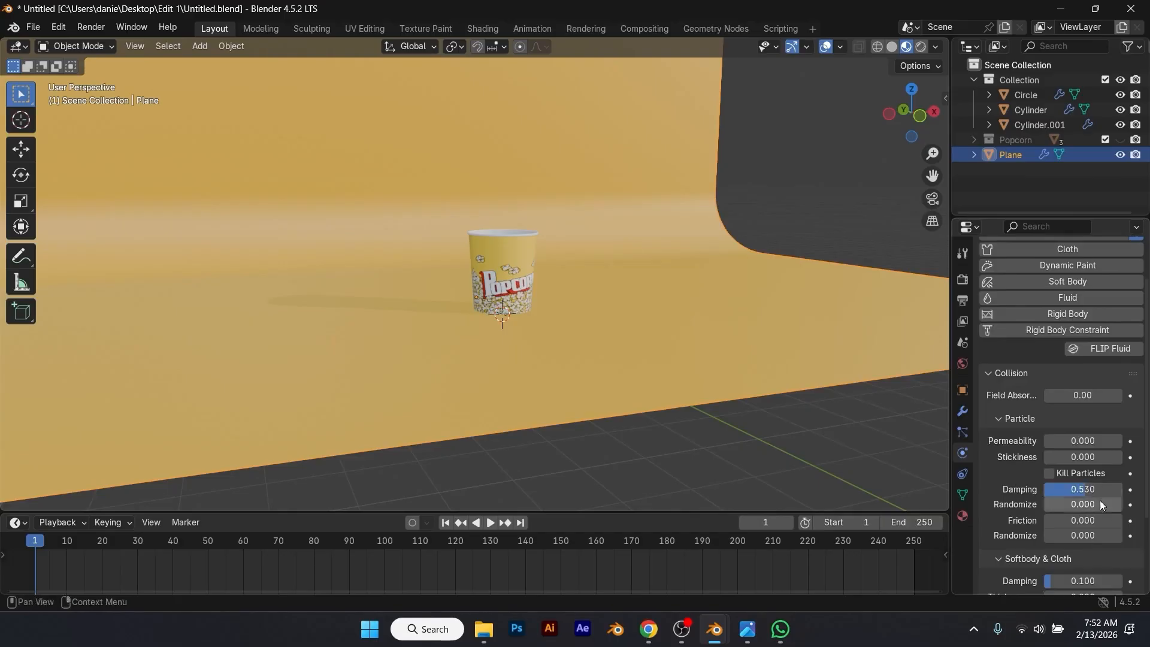
left_click(1080, 525)
type(".44")
key("Return")
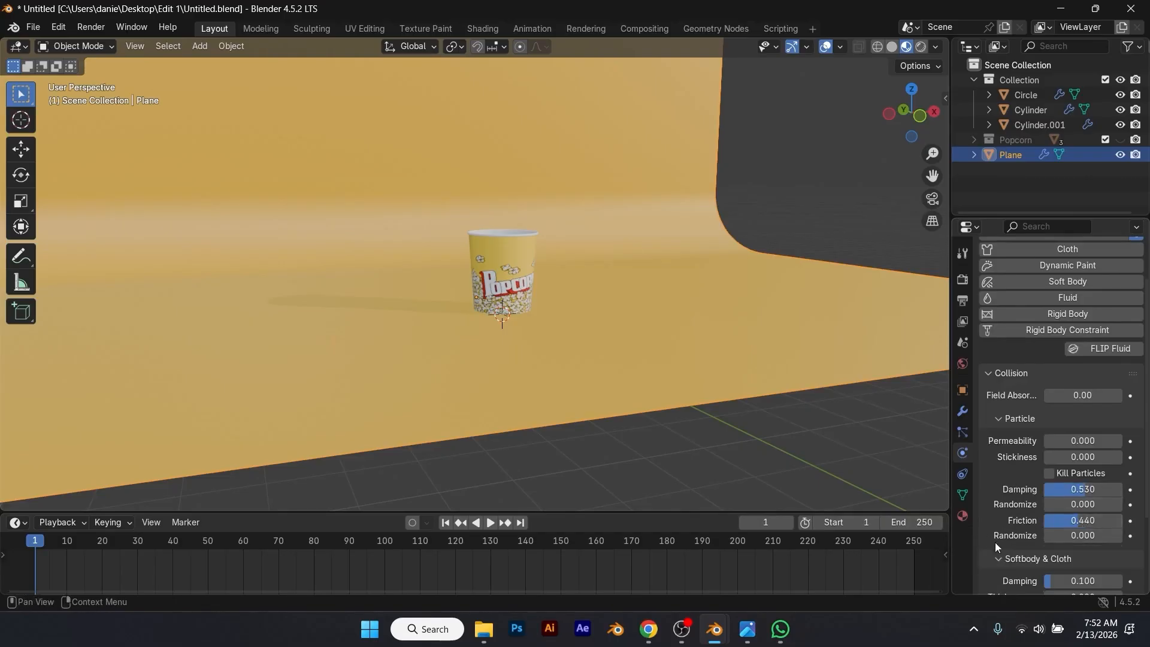
scroll(1005, 540, "down", 2)
left_click(1076, 537)
key("BackSpace")
key("Escape")
scroll(1074, 533, "down", 2)
scroll(585, 222, "up", 2)
Step: Enable collision physics on the cup's Cylinder object and review its collision settings
left_click(572, 207)
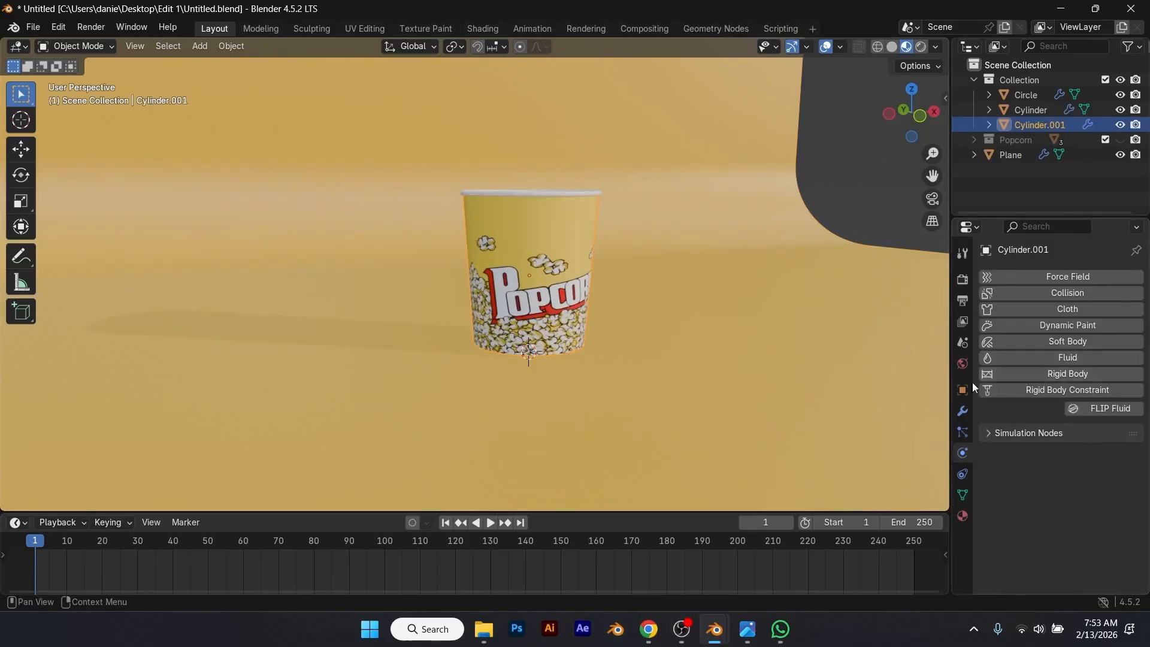
left_click(570, 192)
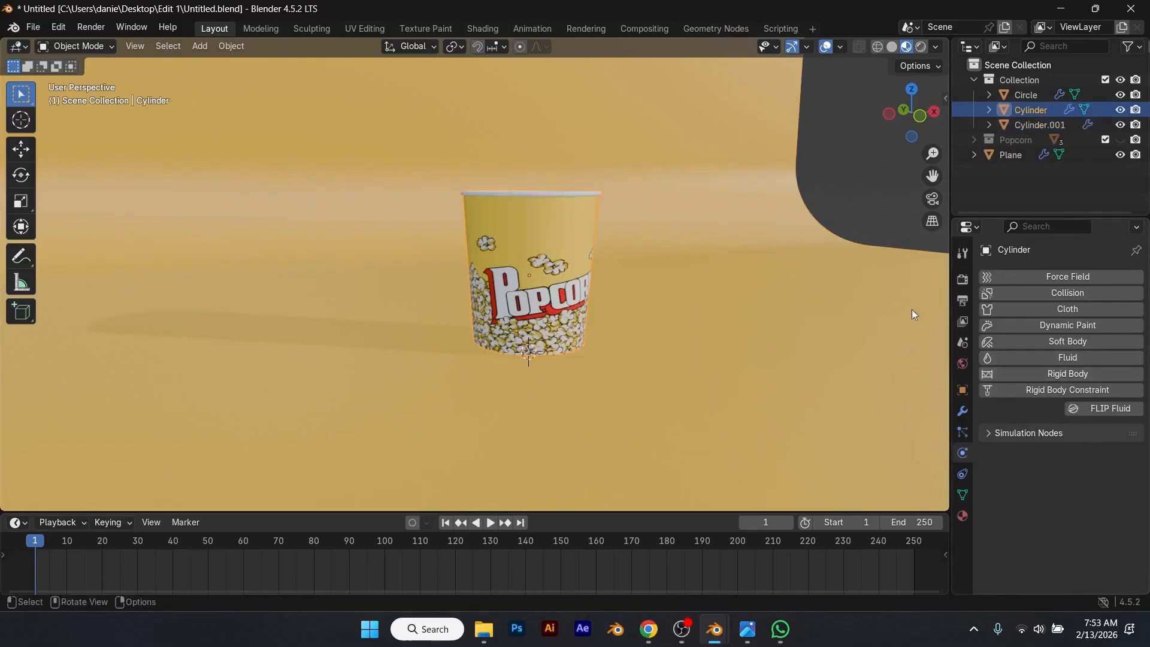
left_click(1083, 293)
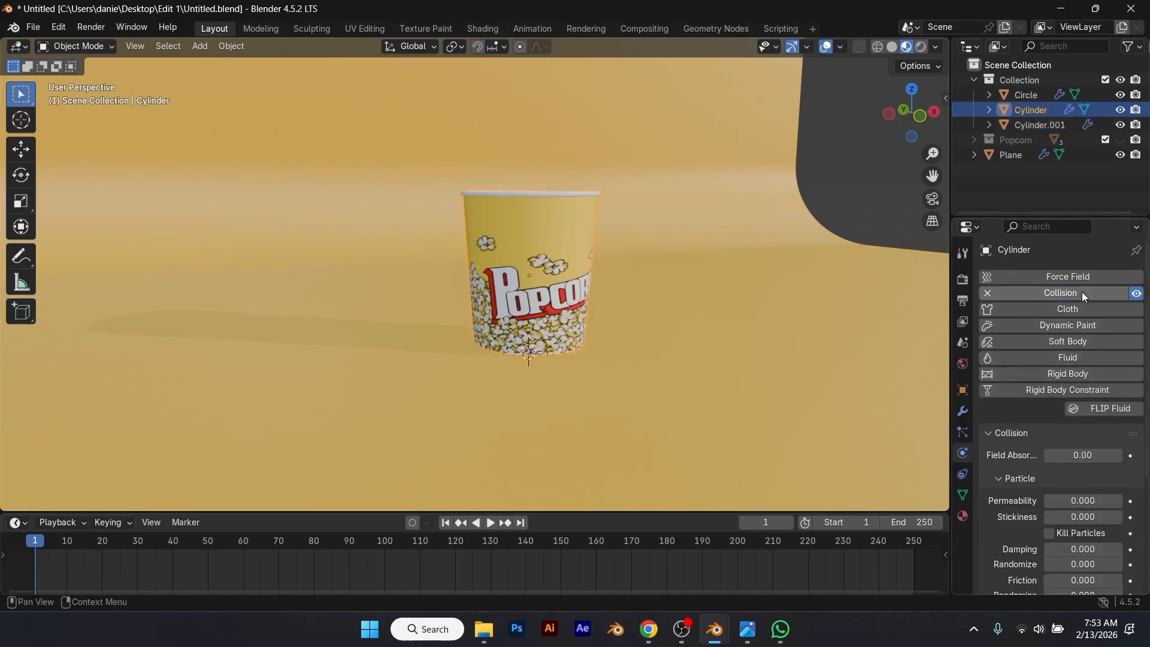
scroll(1082, 292, "down", 4)
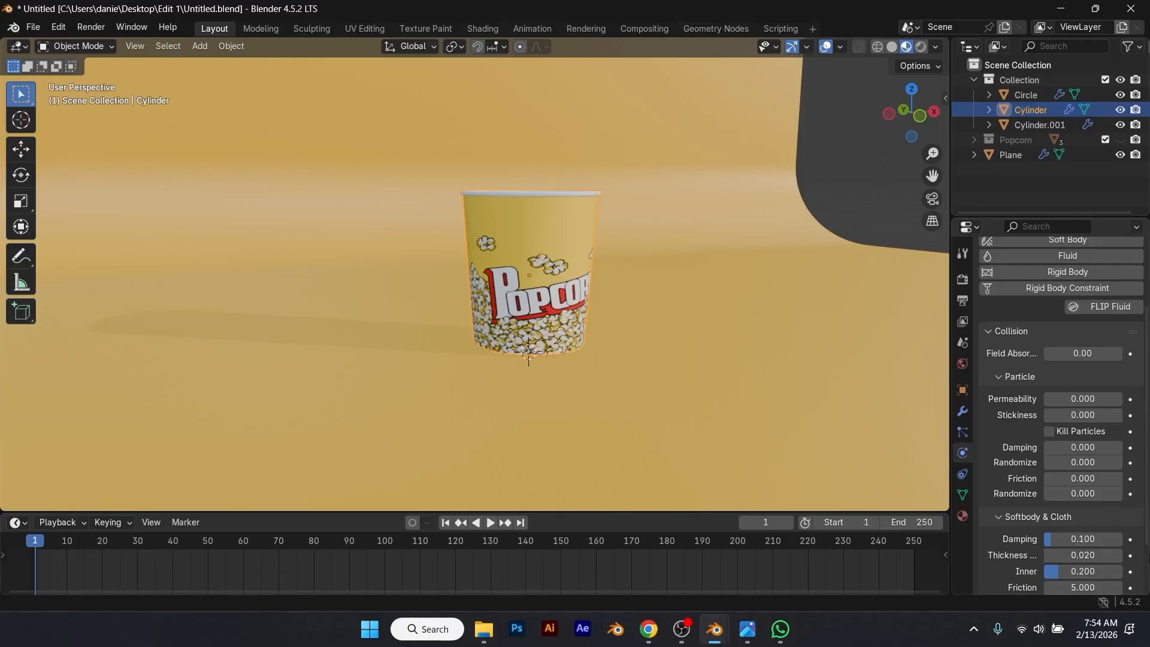
scroll(1064, 413, "down", 2)
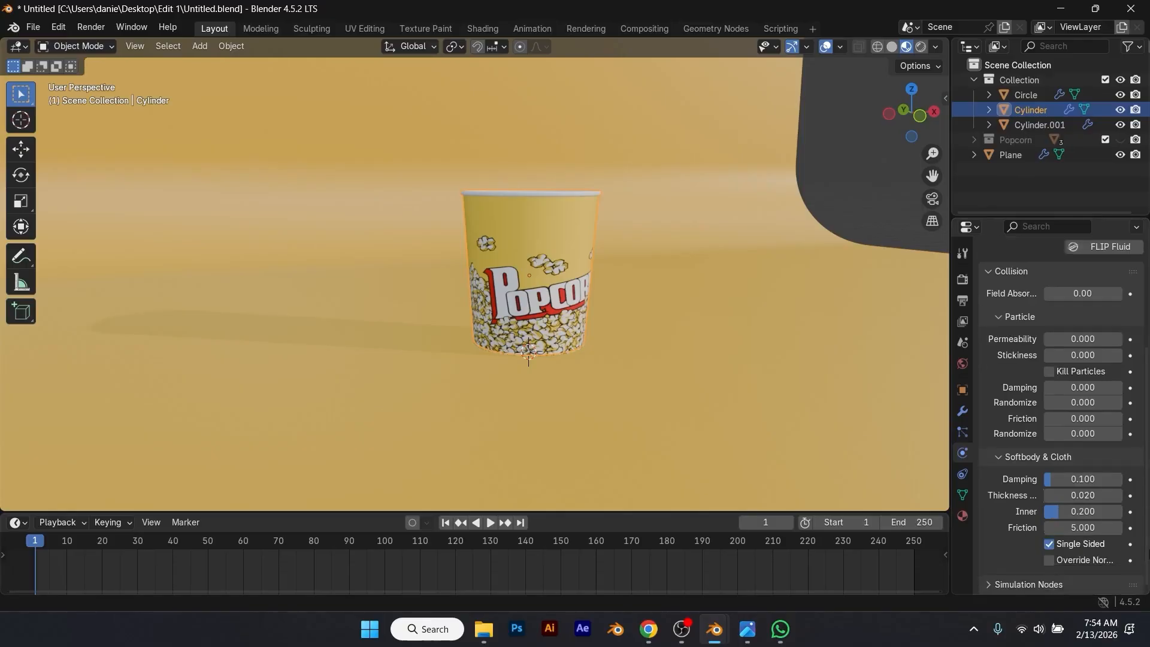
Step: Enable collision physics on the cup's Cylinder.001 object and review its collision settings
left_click(1040, 125)
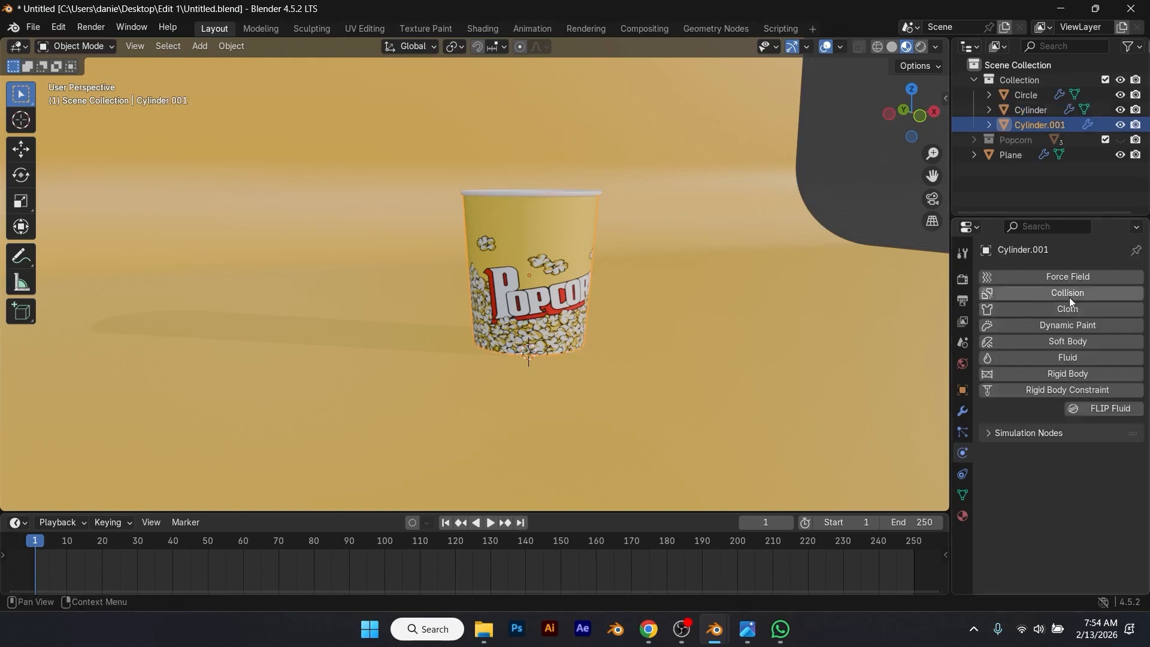
left_click(1069, 297)
scroll(1024, 477, "down", 5)
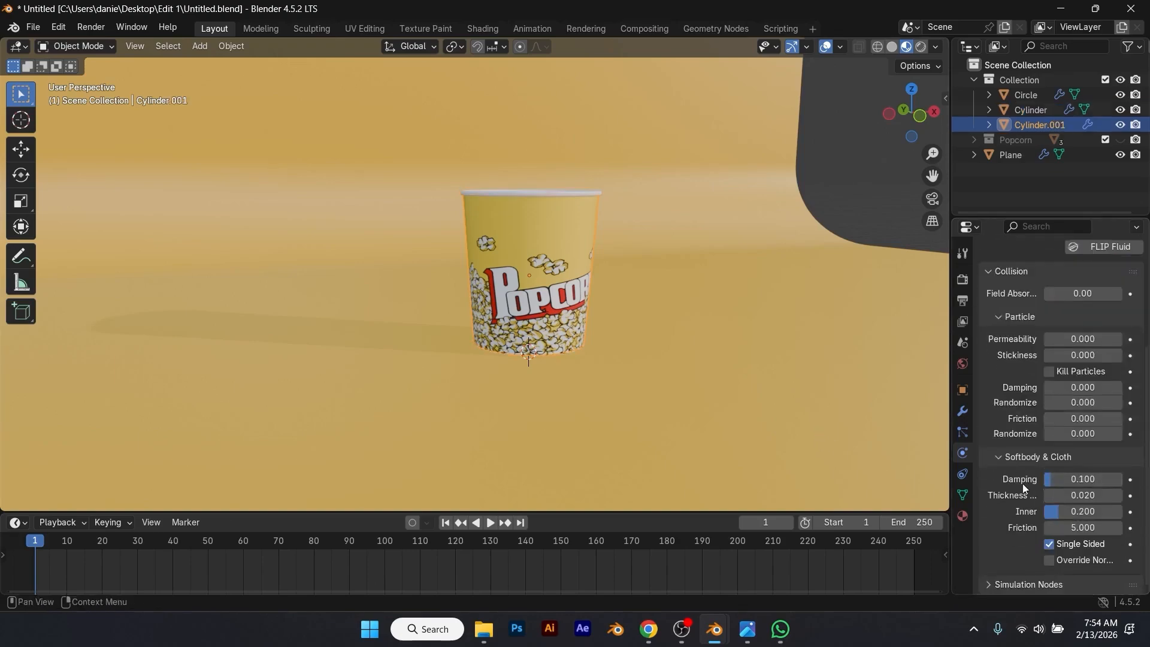
Step: Save the file and play the popcorn simulation to check how particles collide with the cup and backdrop
left_click(550, 234)
left_click(550, 234)
key("ctrl+s")
key("space")
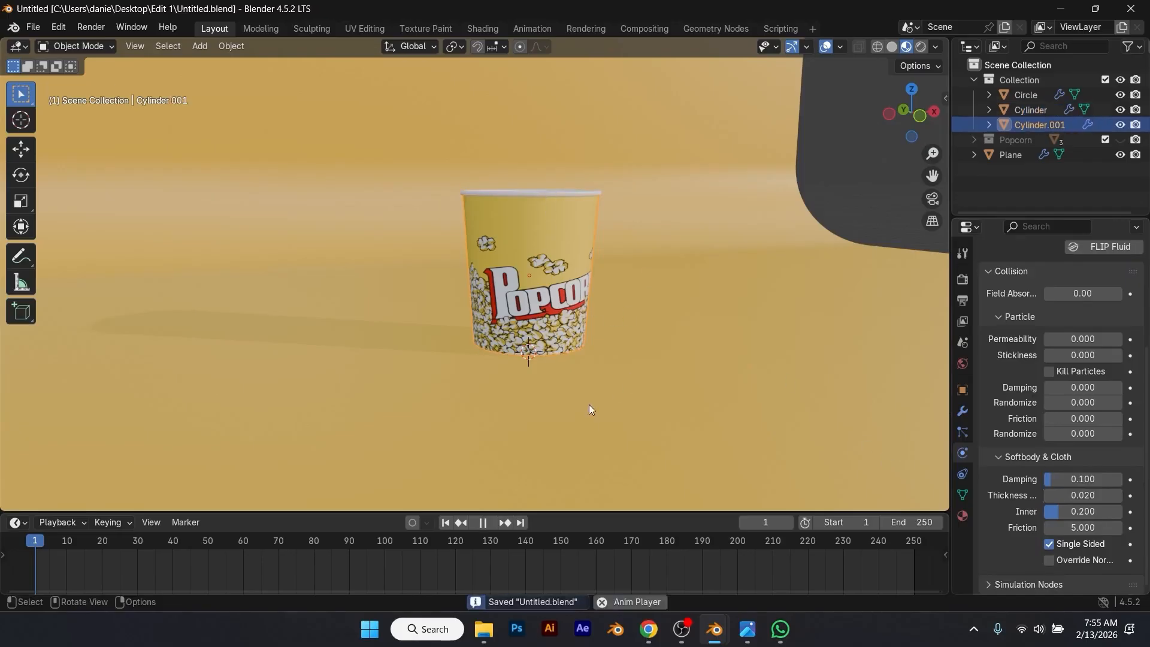
left_click(847, 186)
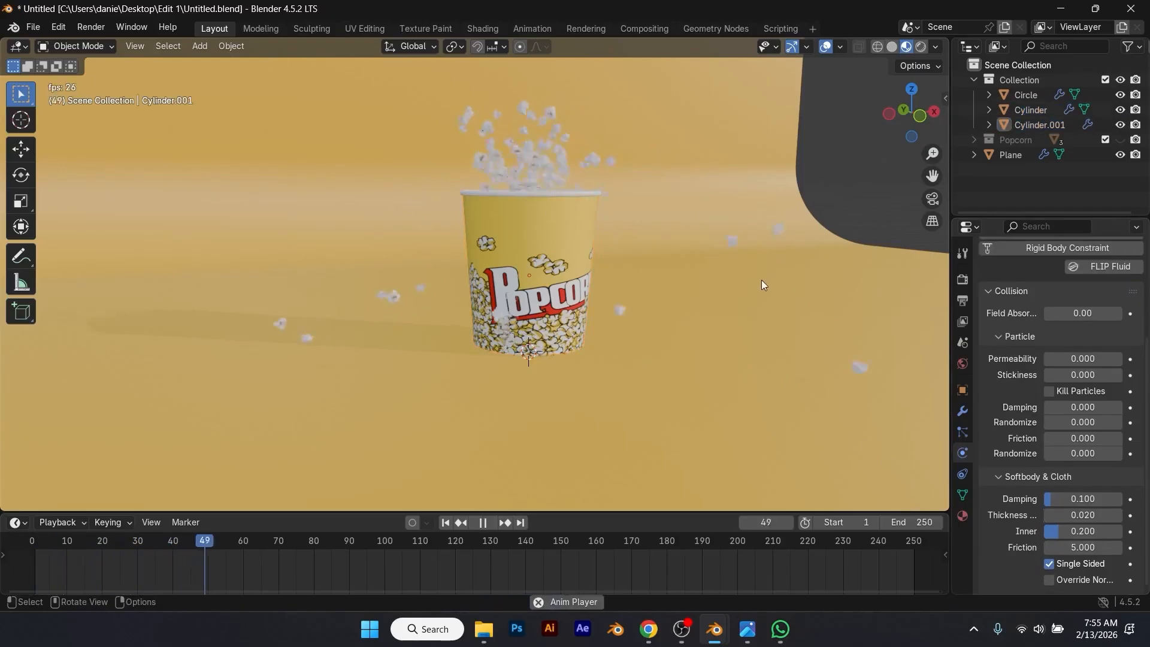
scroll(704, 313, "down", 1)
middle_click_drag(700, 311, 645, 298)
key("space")
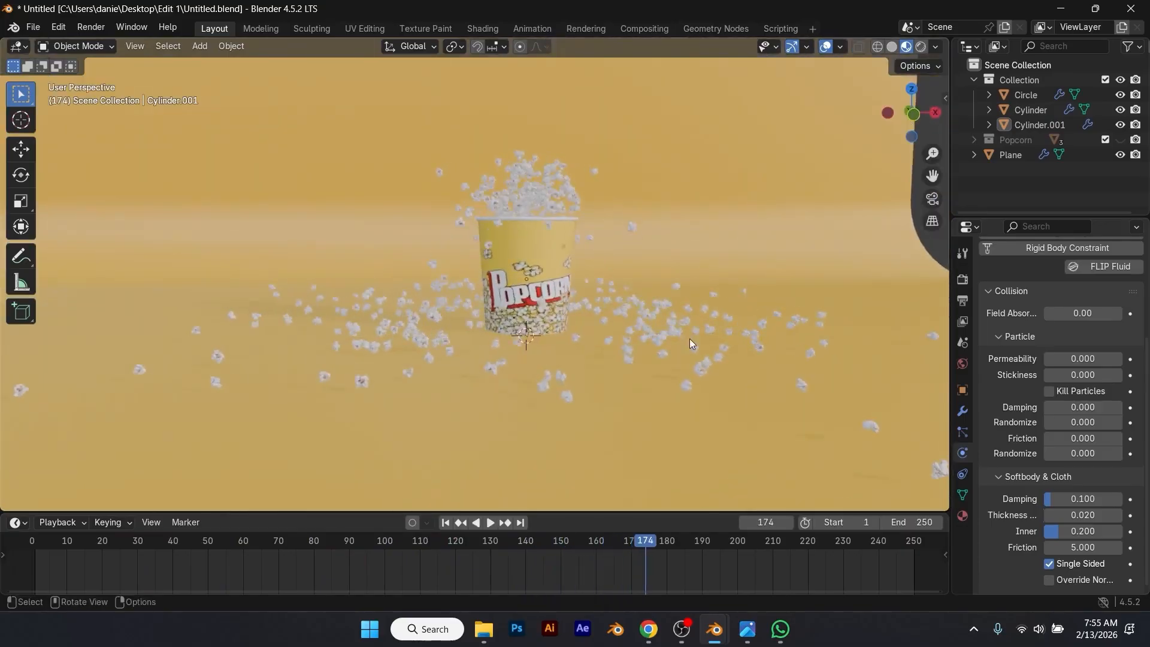
Step: Raise the backdrop plane about 0.02 m along Z to meet the base of the cup, working in front view
scroll(689, 336, "up", 4)
middle_click_drag(662, 362, 737, 369)
key("KP_1")
scroll(647, 366, "up", 5)
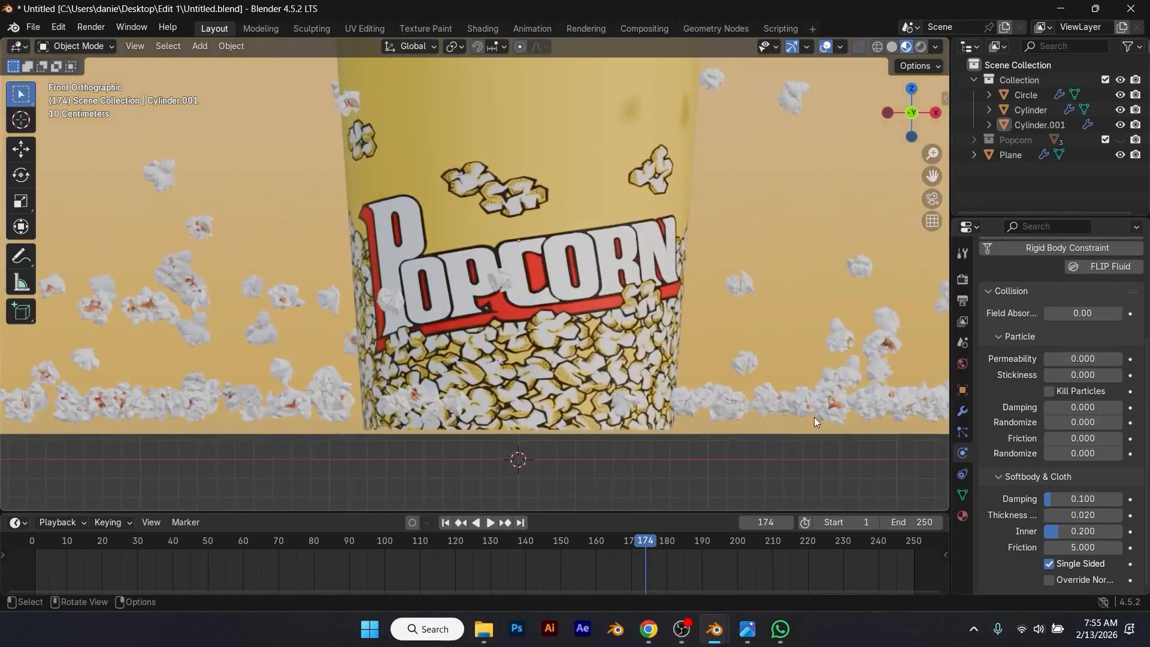
scroll(783, 418, "down", 2)
scroll(683, 413, "up", 1)
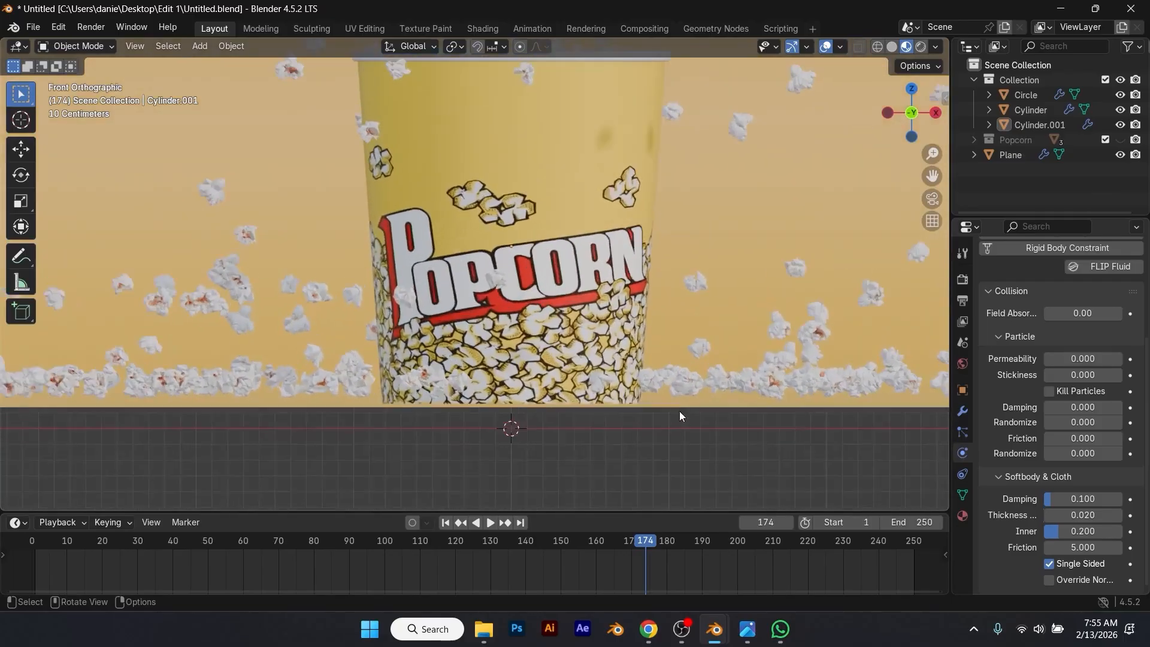
left_click(671, 405)
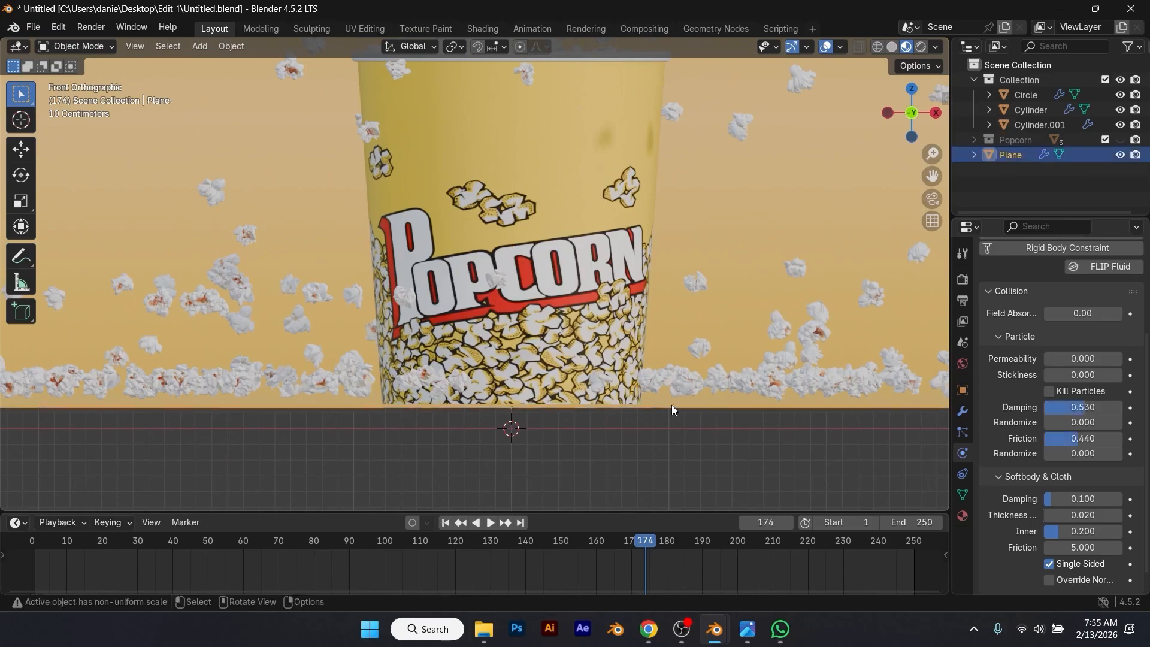
key("g")
key("z")
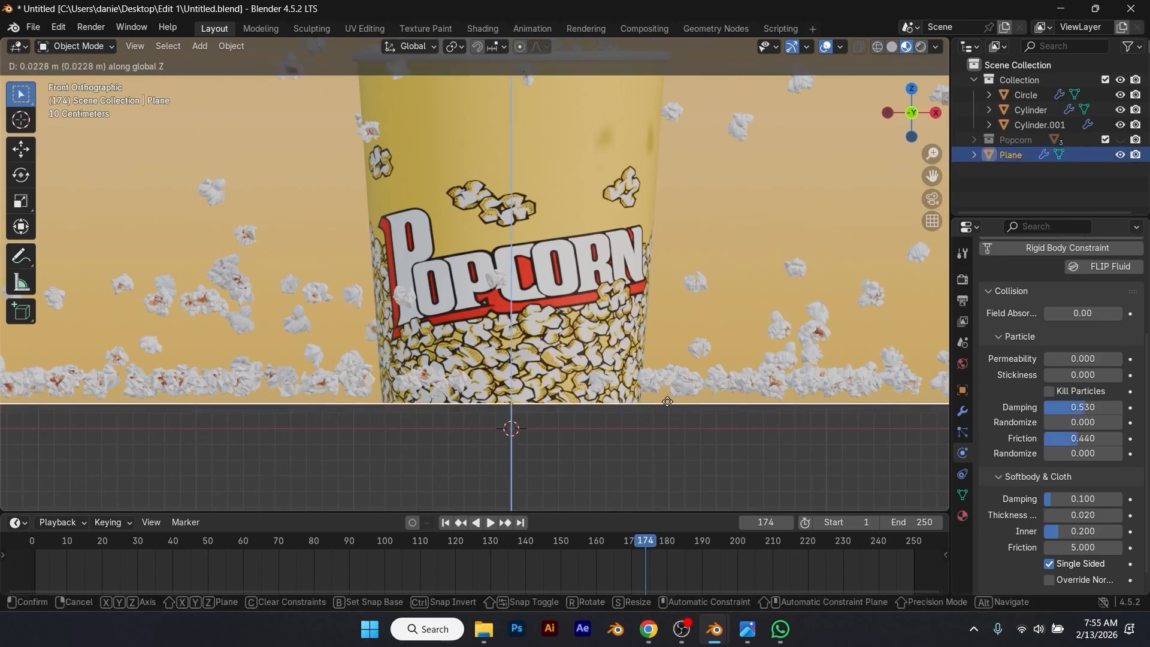
left_click(667, 405)
left_click(655, 419)
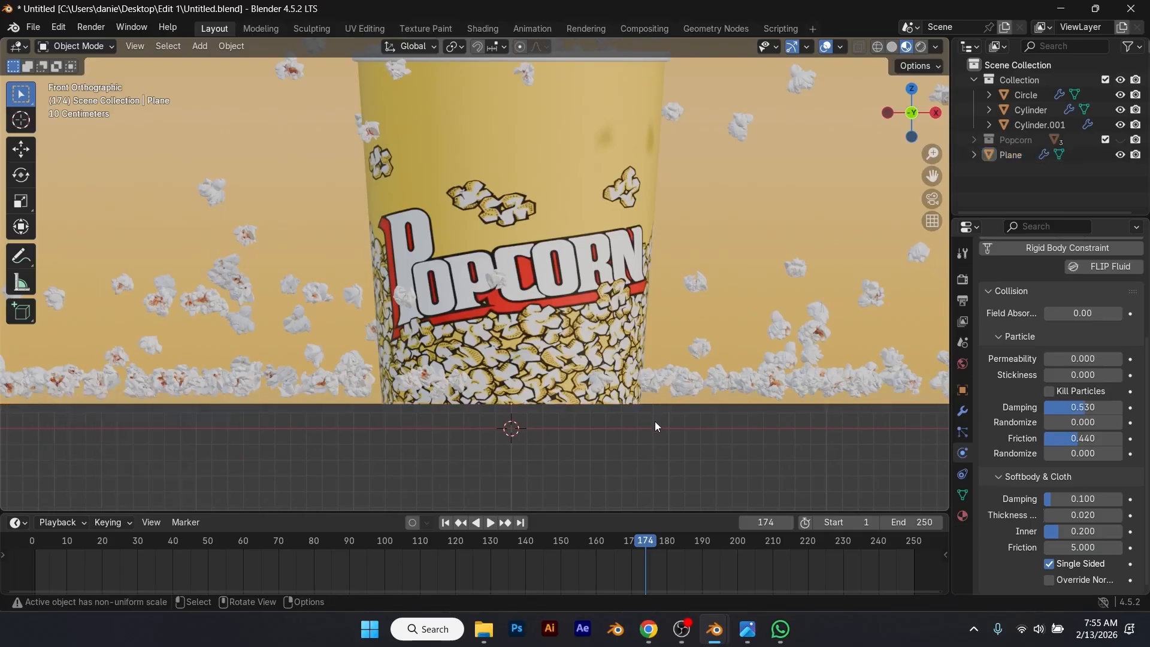
Step: Duplicate the backdrop plane in place without moving the copy
middle_click_drag(656, 423, 651, 429)
scroll(652, 429, "down", 6)
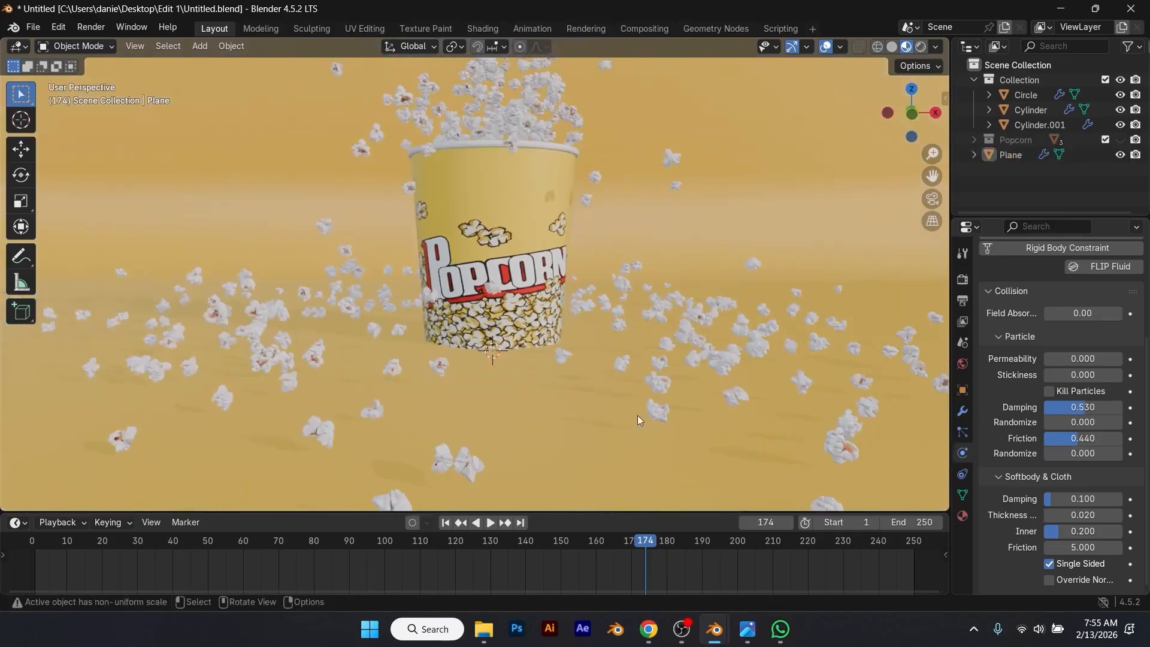
mouse_move(595, 405)
middle_mouse_down()
mouse_move(634, 433)
mouse_move(614, 430)
mouse_move(597, 403)
middle_mouse_up()
left_click(614, 435)
key("shift+d")
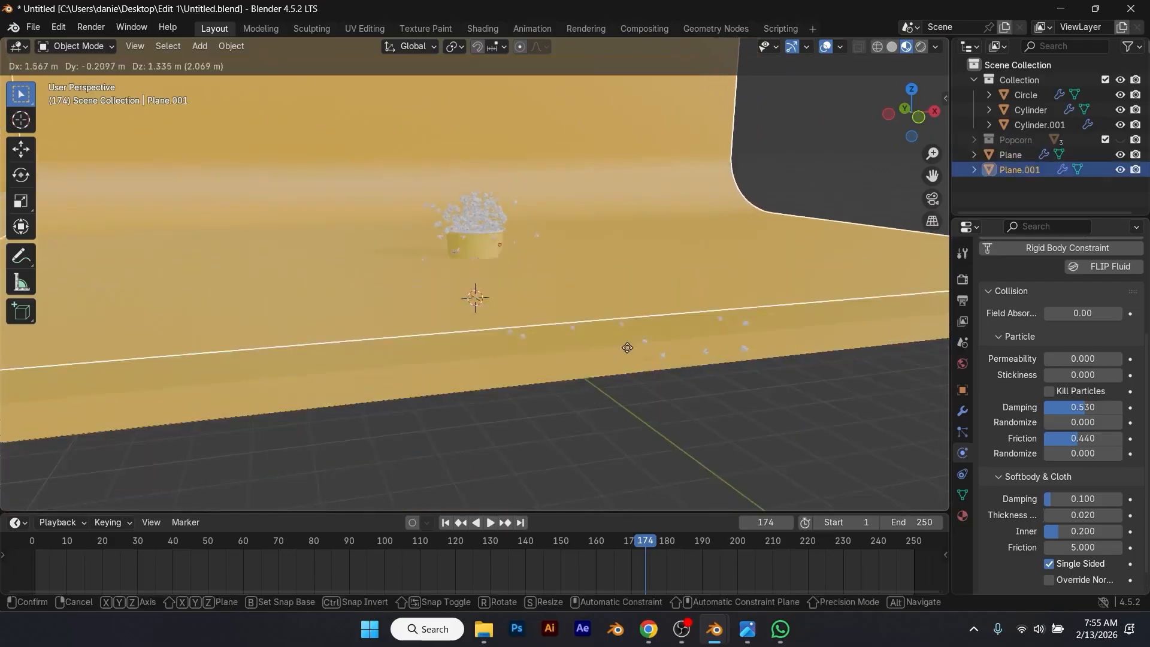
right_click(605, 367)
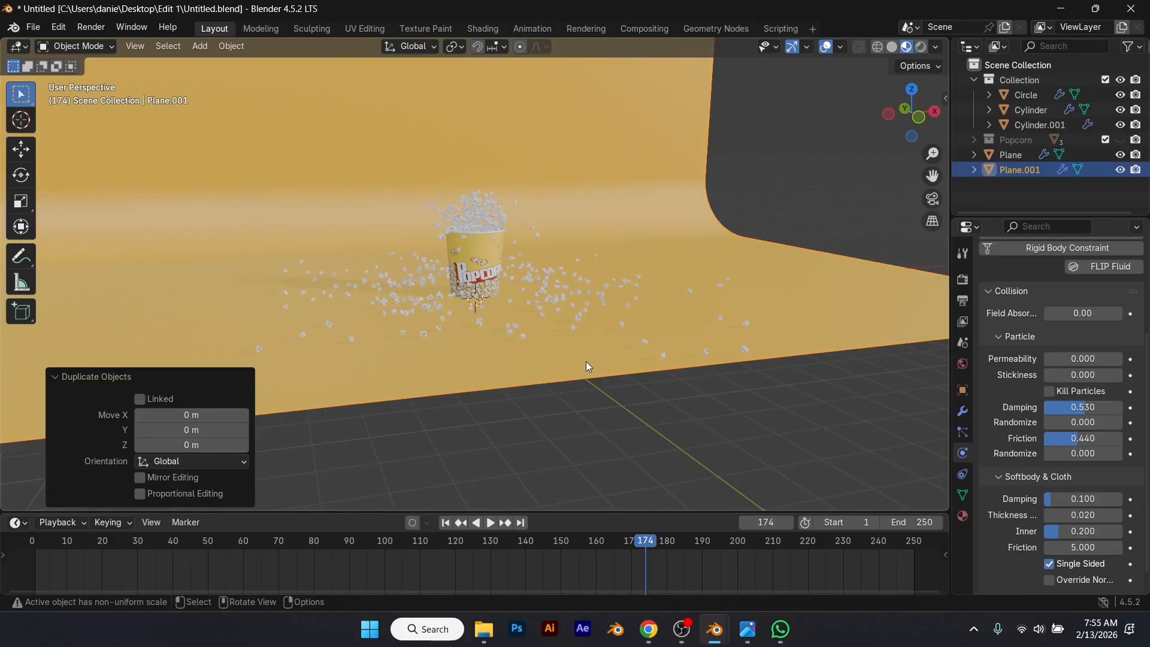
Step: Move the duplicated backdrop plane up about 0.04 m and remove its collision physics
key("KP_1")
scroll(501, 326, "up", 5)
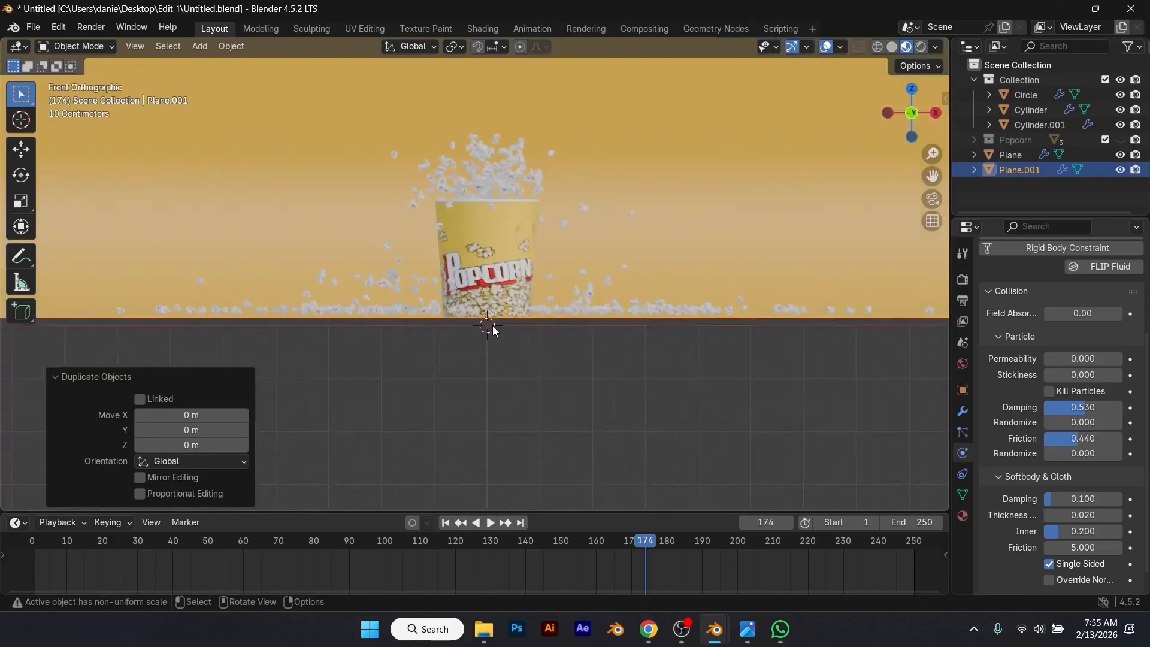
scroll(473, 351, "up", 2)
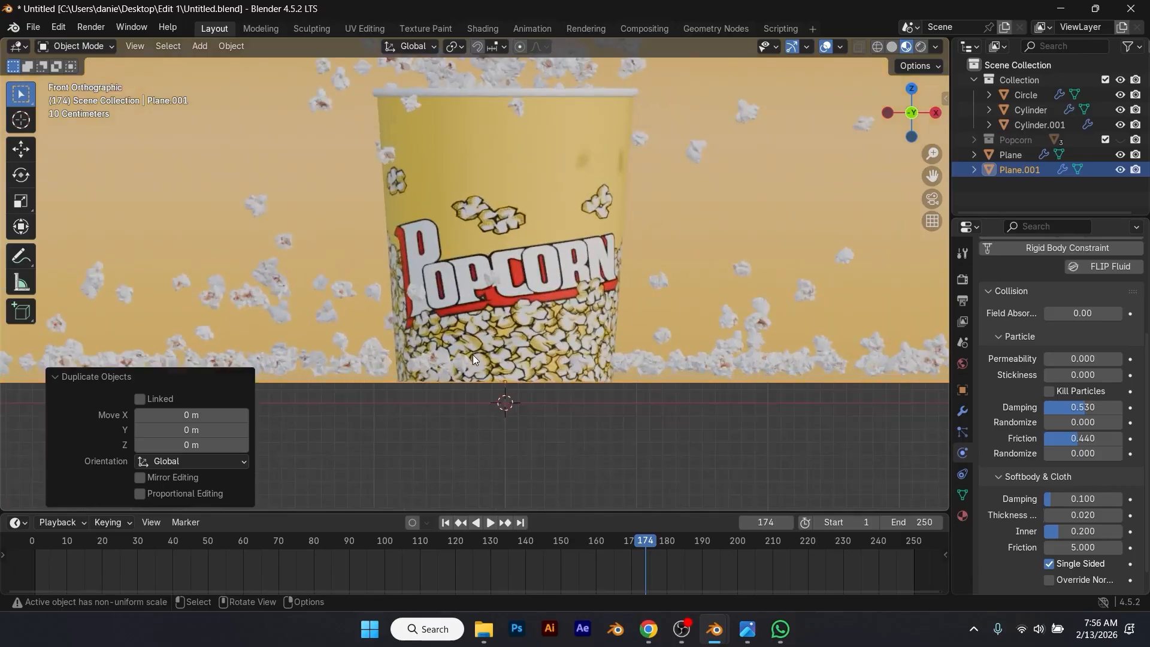
key("g")
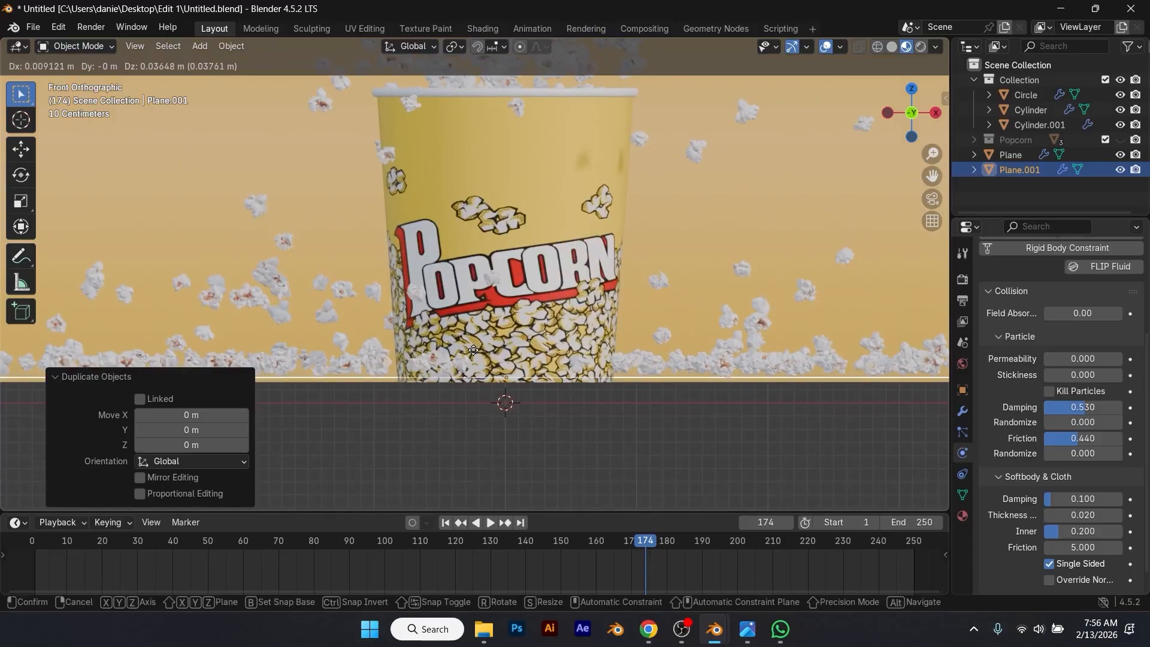
left_click(472, 350)
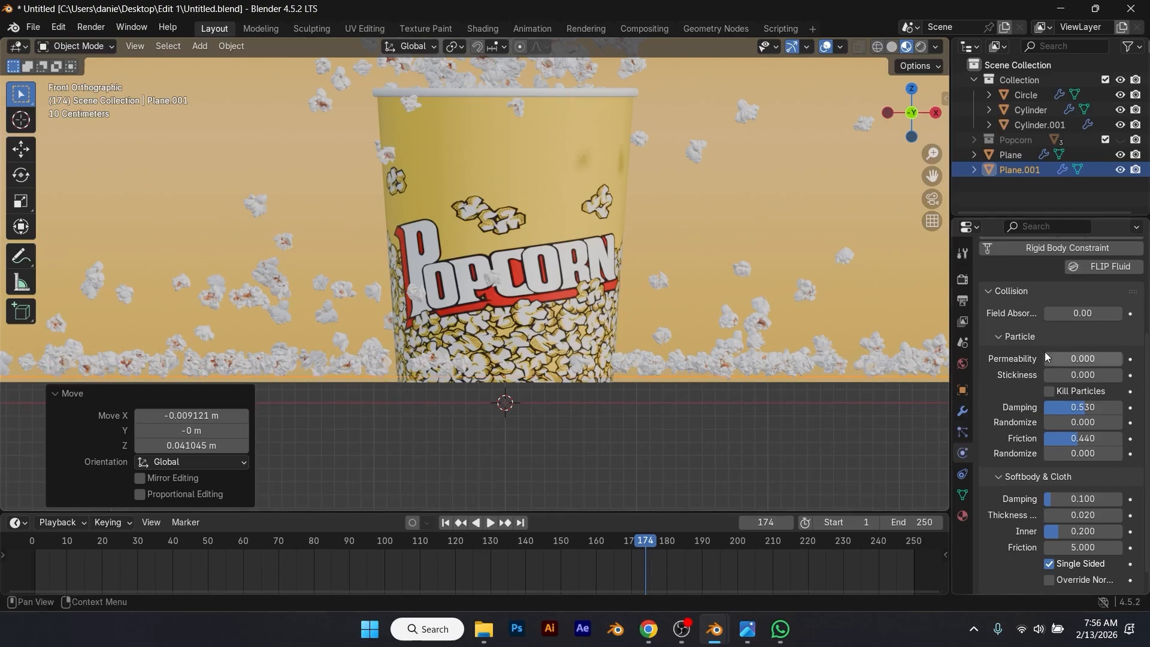
scroll(1038, 361, "up", 5)
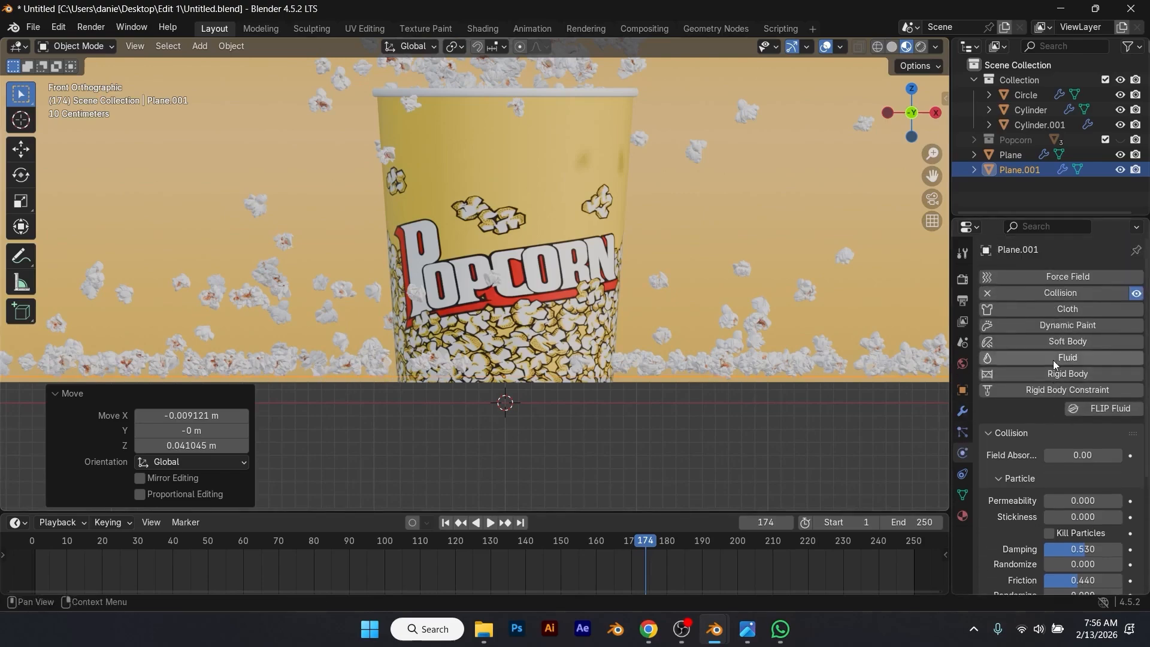
left_click(988, 293)
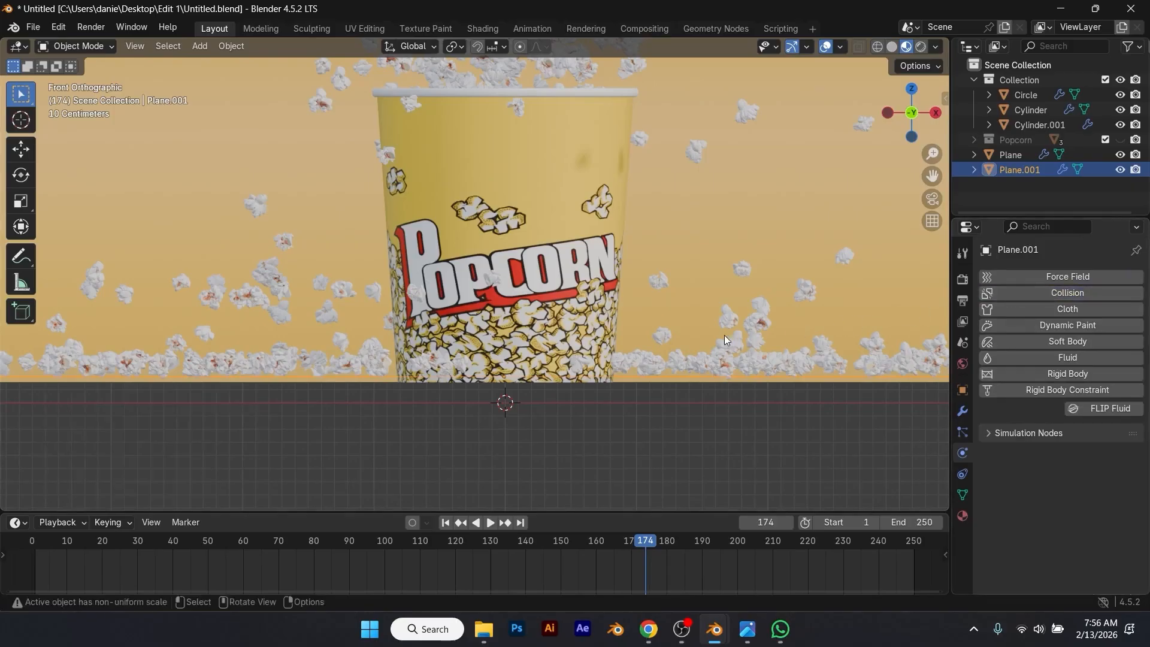
Step: Return to frame 1 and raise the Circle, Cylinder and Cylinder.001 objects together about 0.04 m along Z
left_click(446, 523)
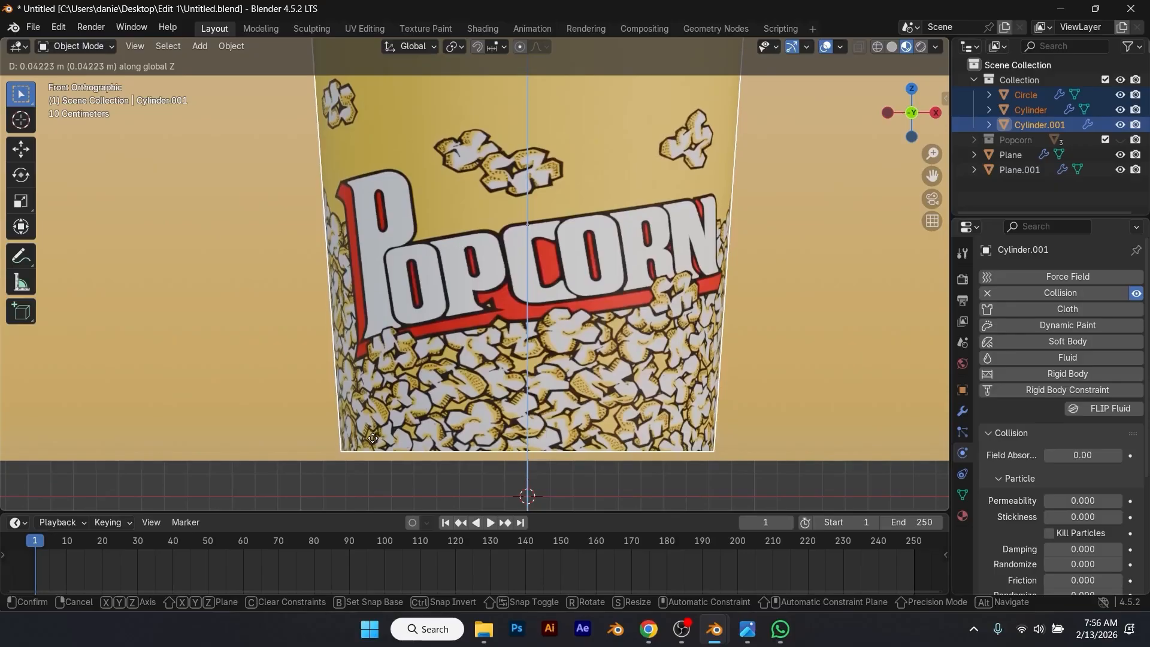
left_click(374, 443)
left_click(450, 489)
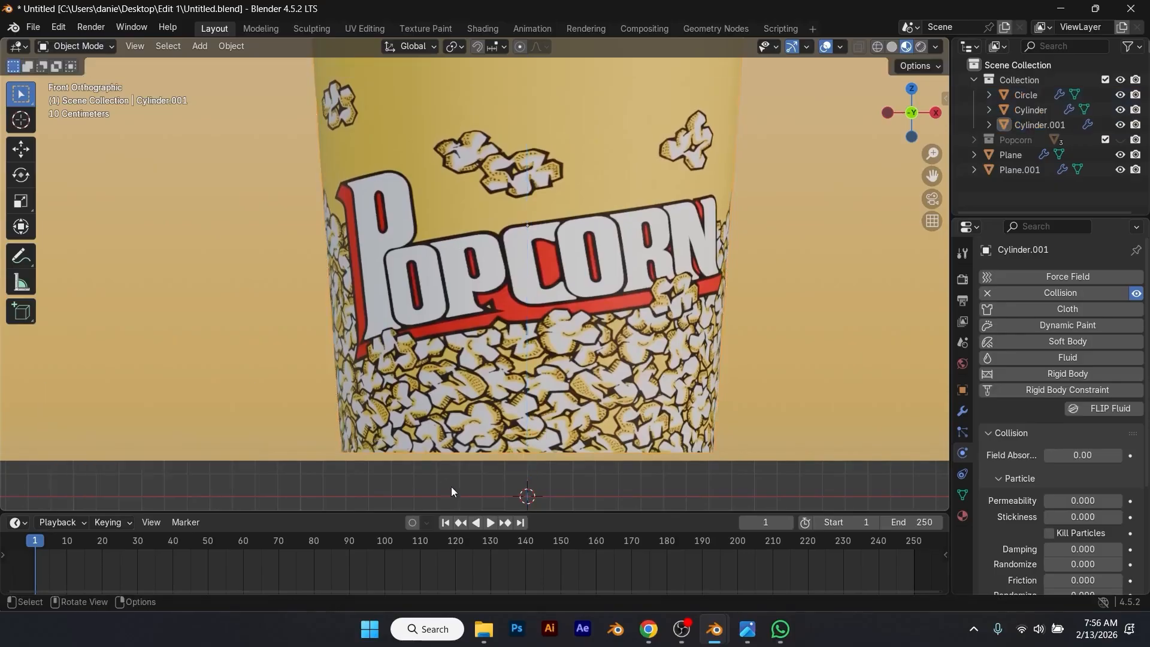
scroll(516, 429, "down", 4)
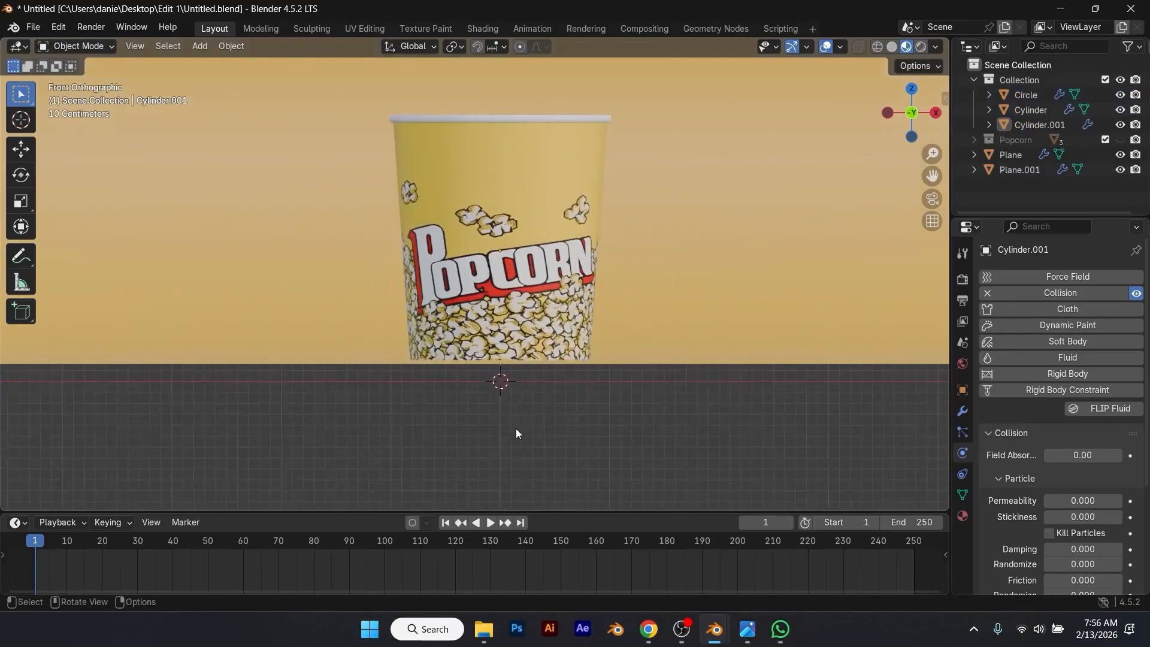
Step: Select the duplicated backdrop and play the simulation in front view to check where the popcorn lands
left_click(619, 332)
scroll(469, 382, "up", 2)
scroll(516, 369, "down", 2)
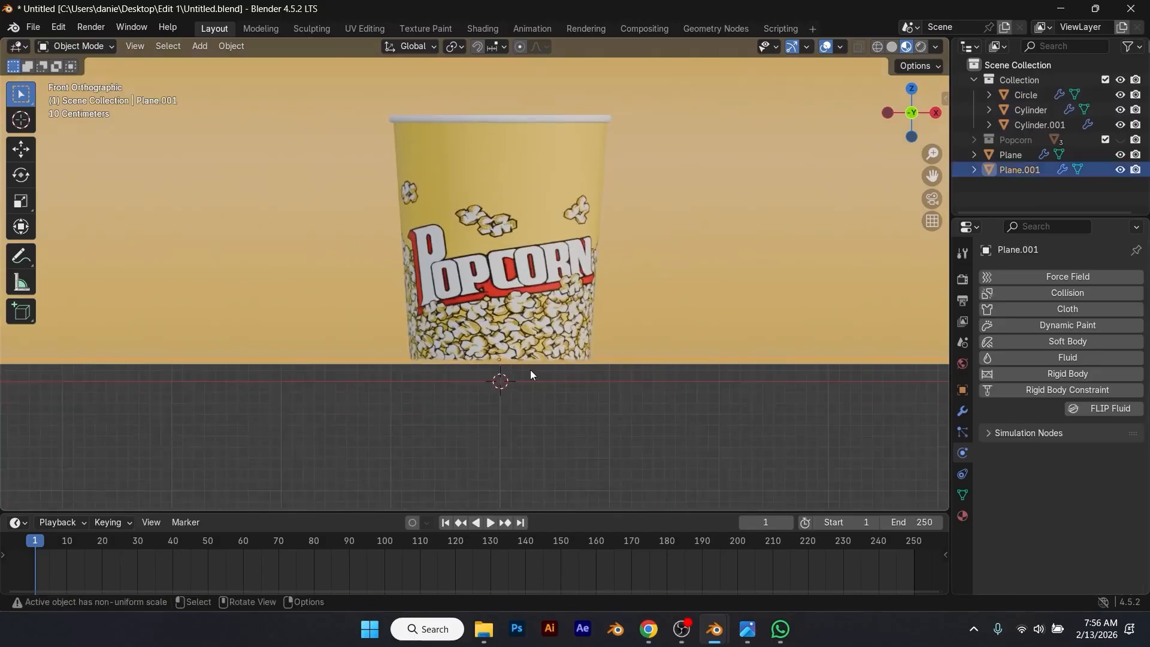
key("space")
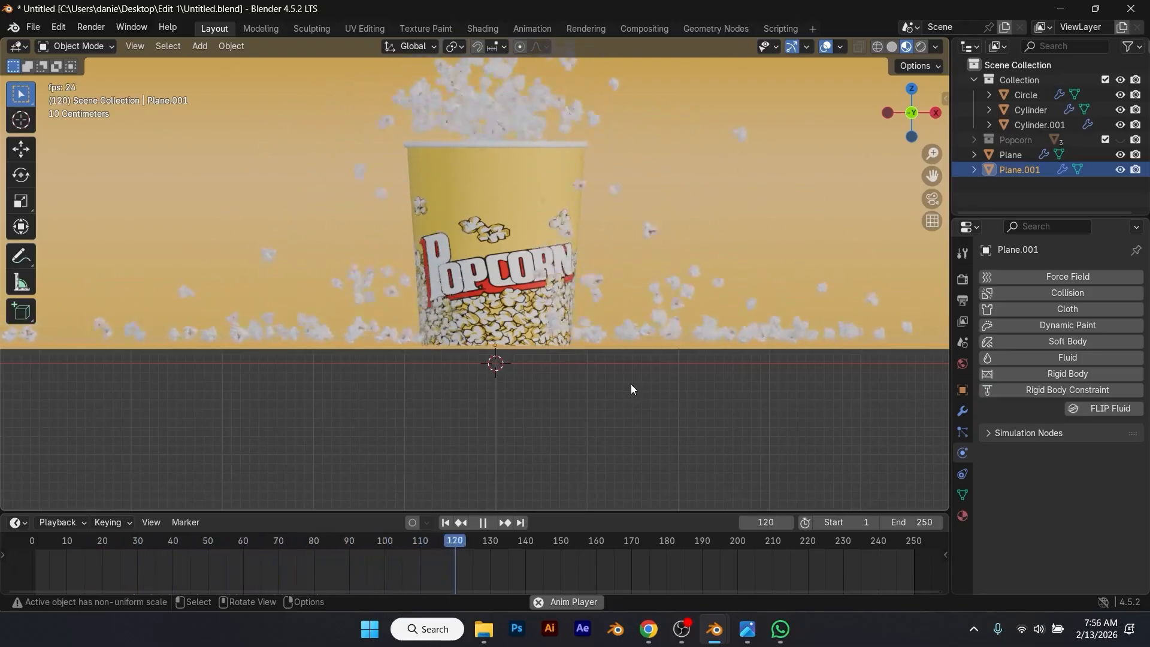
key("space")
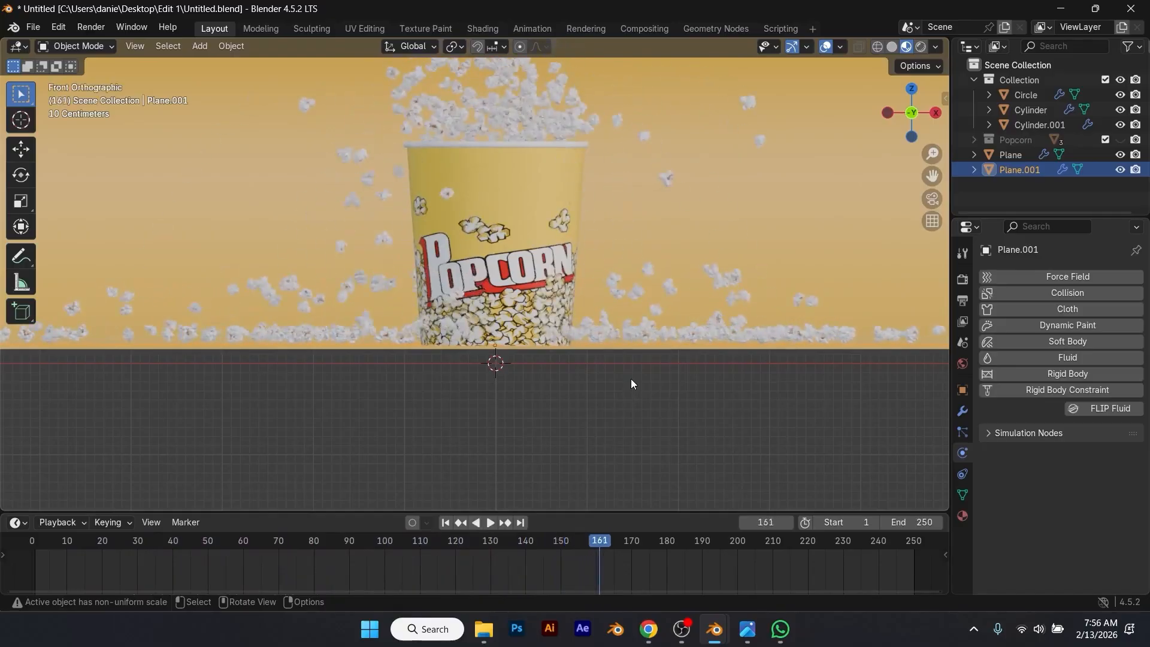
Step: Raise the duplicated backdrop plane about 0.02 m along Z
scroll(653, 356, "up", 3)
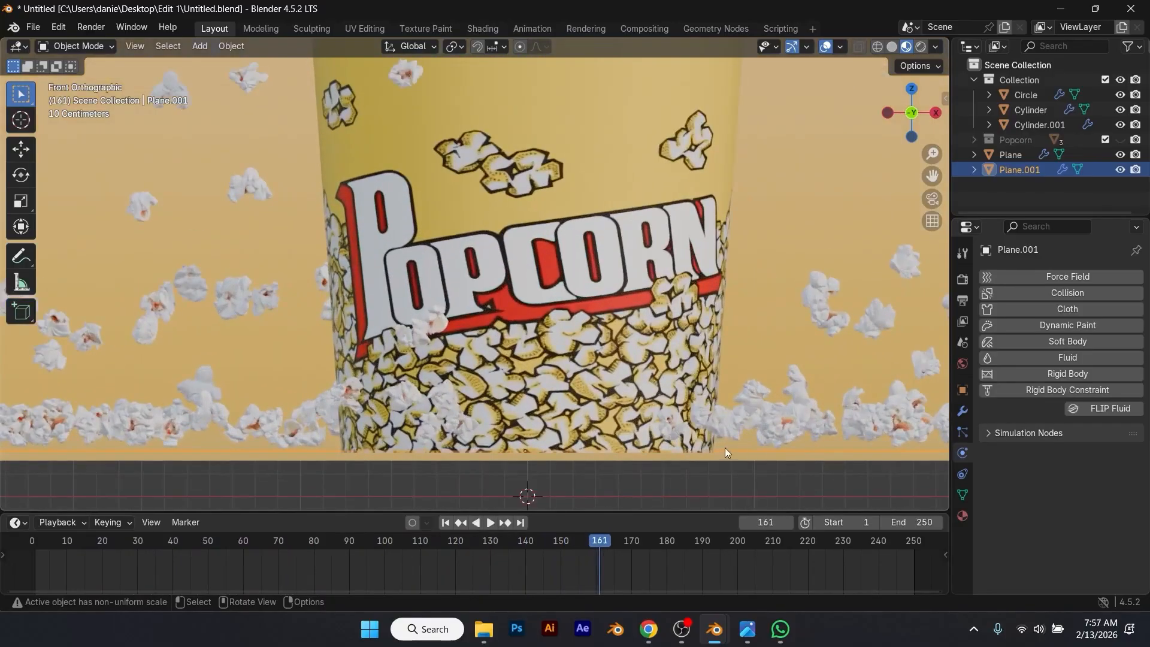
key("g")
key("z")
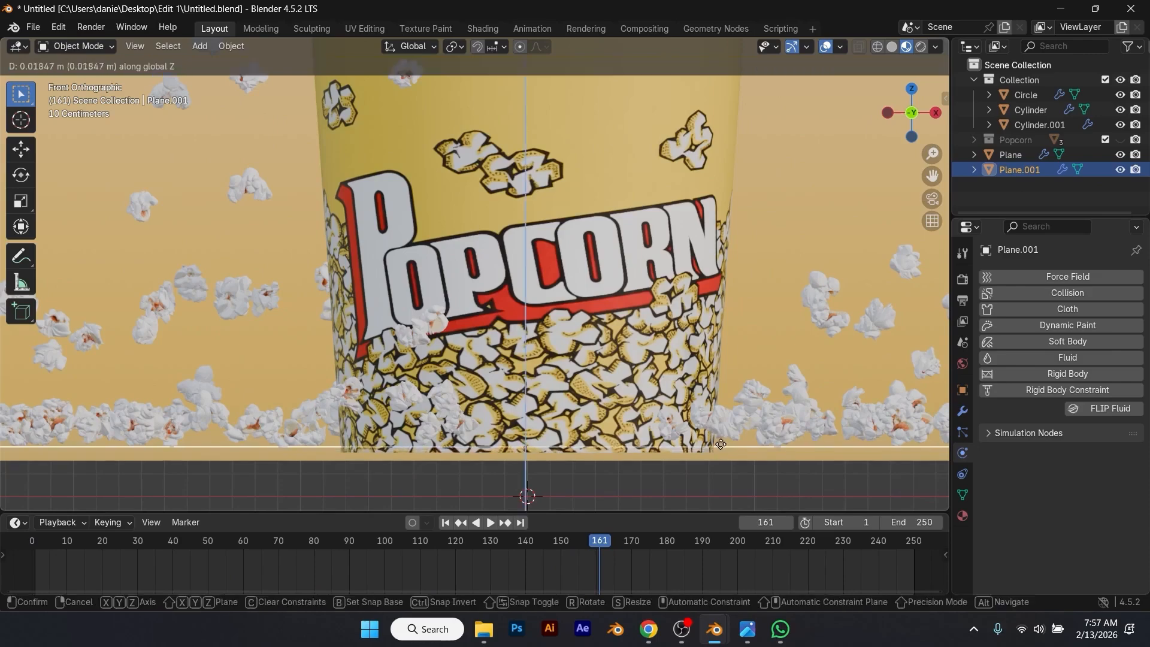
left_click(721, 444)
left_click(728, 469)
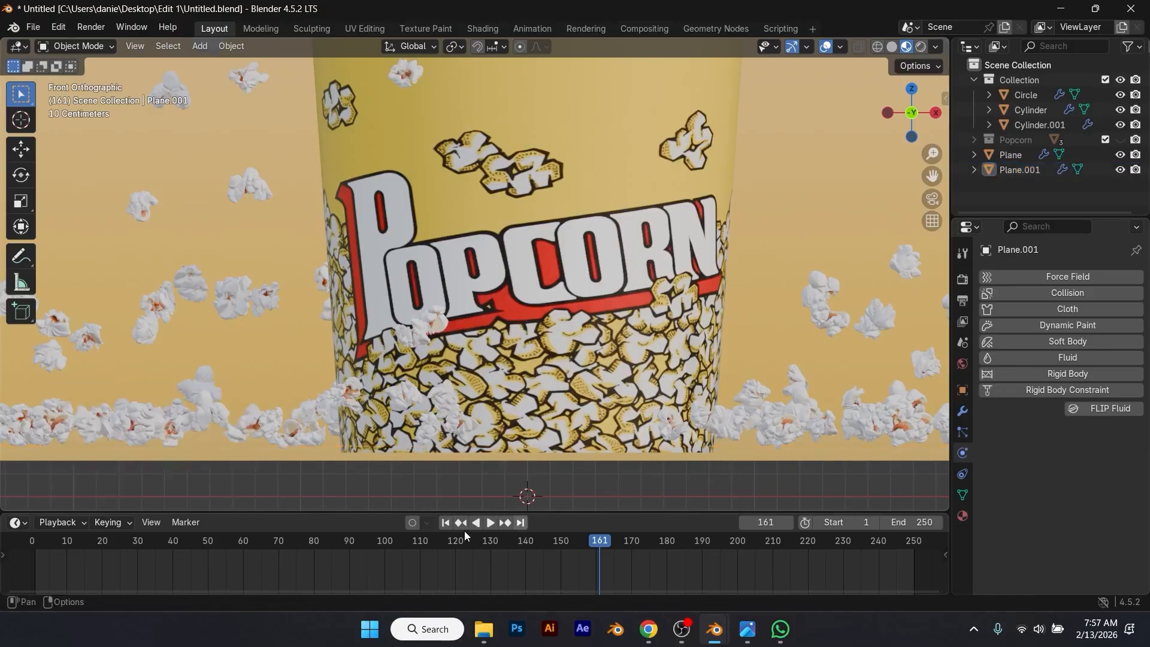
Step: Replay the simulation from the first frame and examine the falling popcorn from several angles
left_click(445, 523)
key("space")
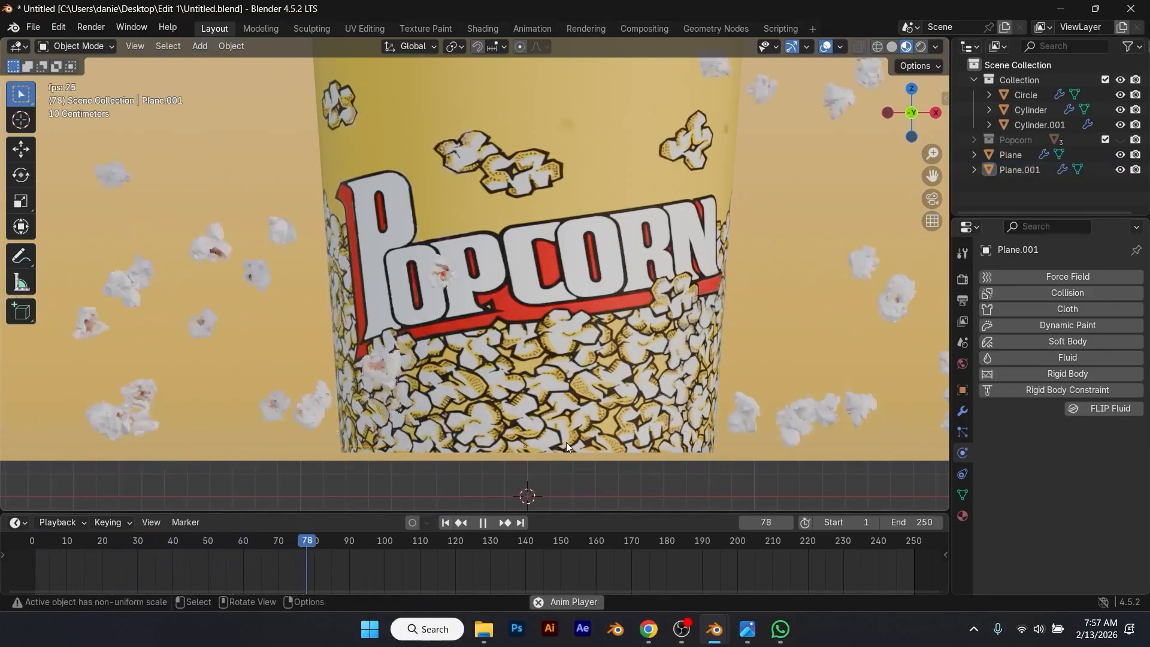
scroll(569, 439, "down", 5)
middle_click_drag(593, 404, 732, 368)
key("space")
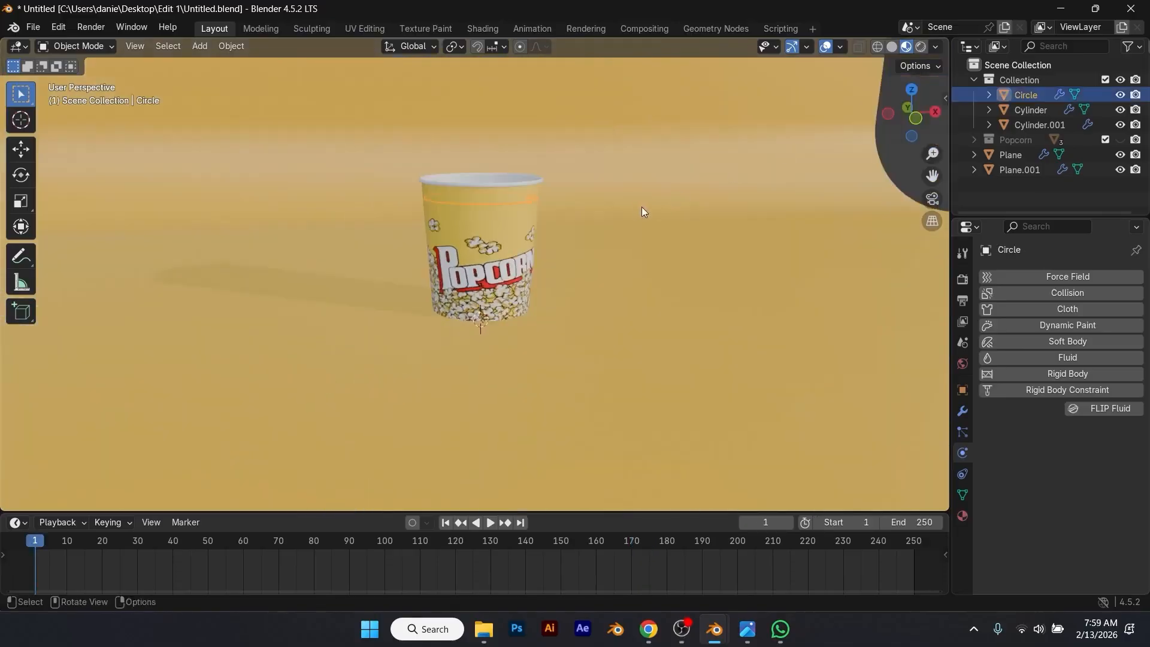
middle_click_drag(642, 207, 652, 261)
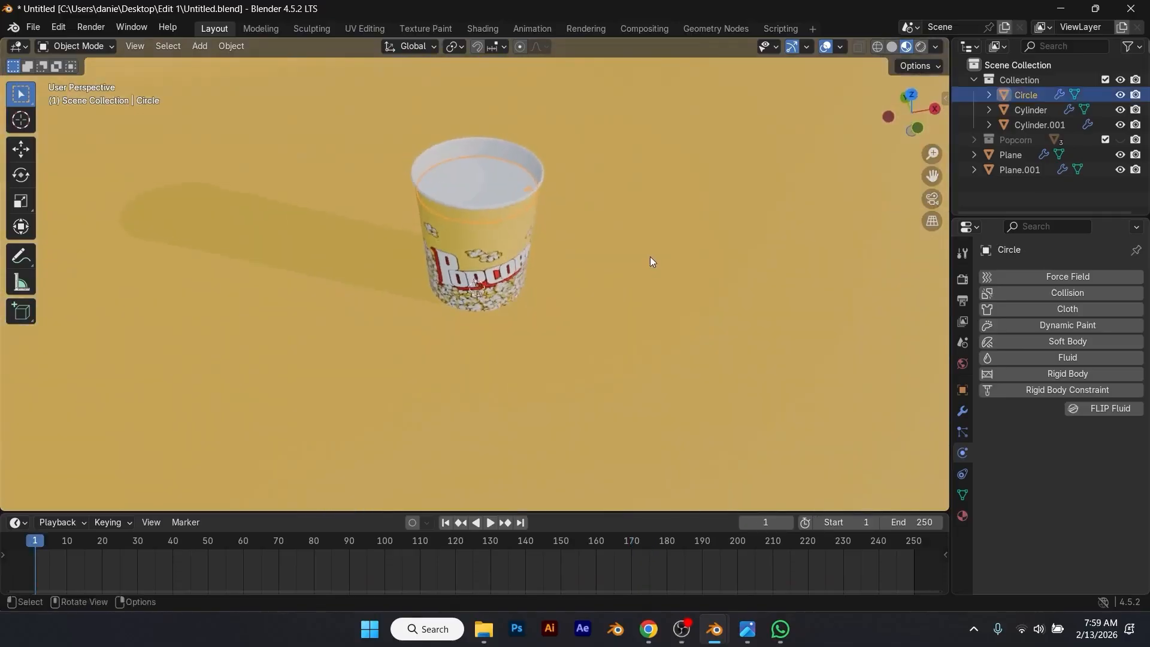
Step: Review the velocity, physics and render settings of the Circle emitter's particle system
left_click(963, 431)
scroll(1006, 444, "down", 15)
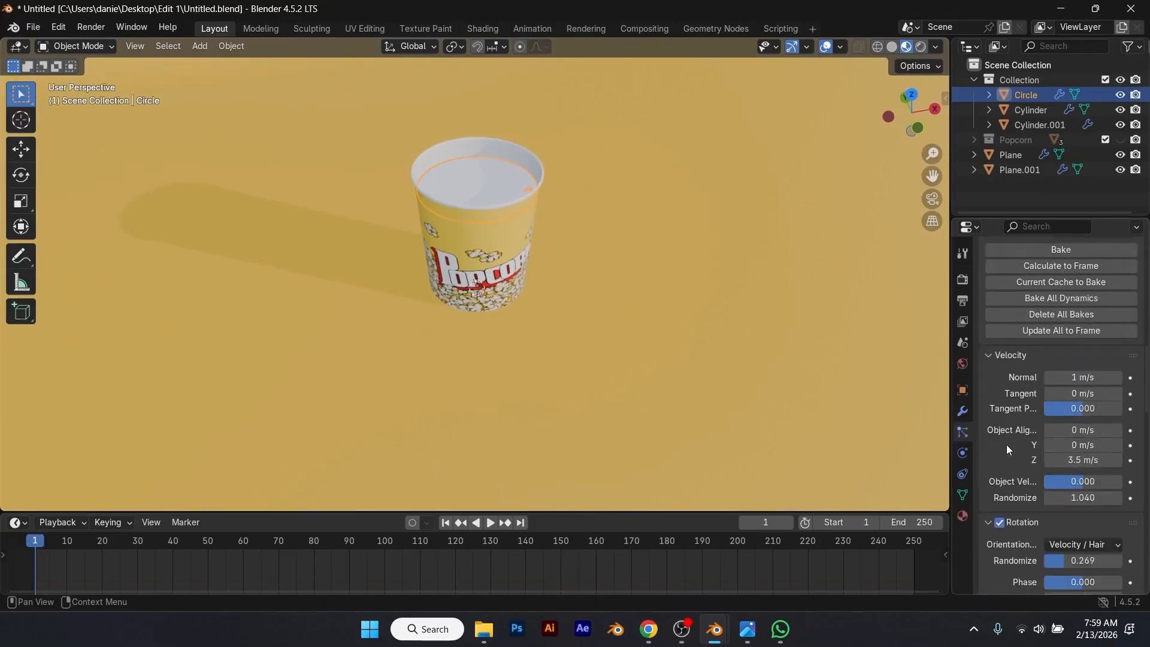
scroll(1006, 445, "down", 8)
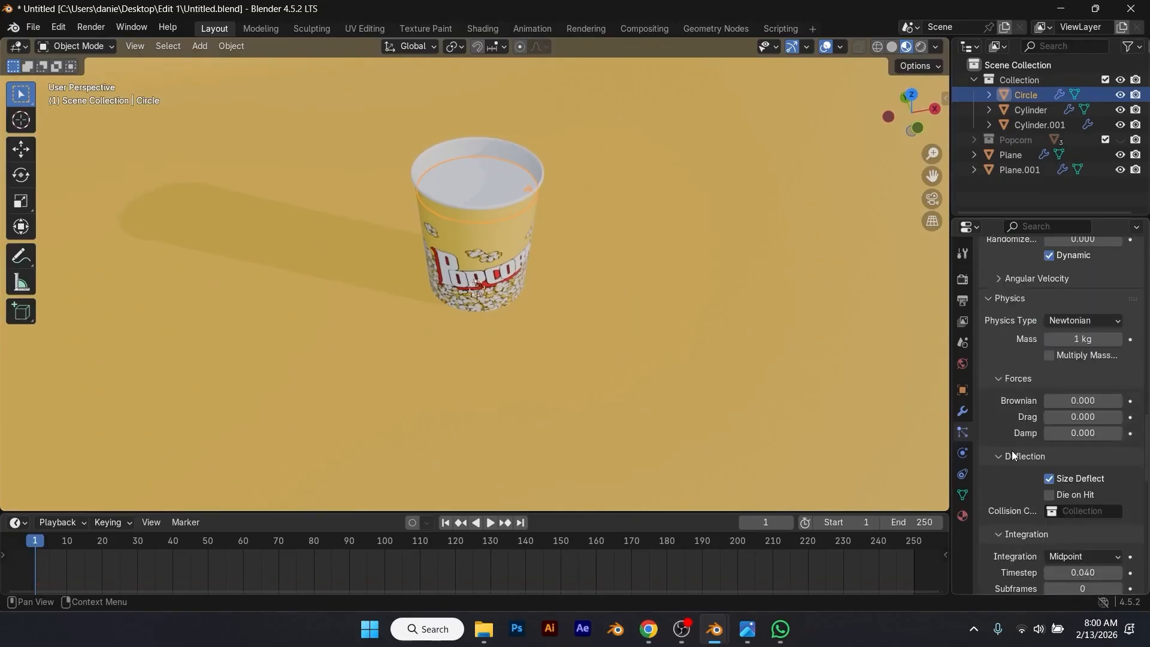
scroll(1018, 456, "down", 6)
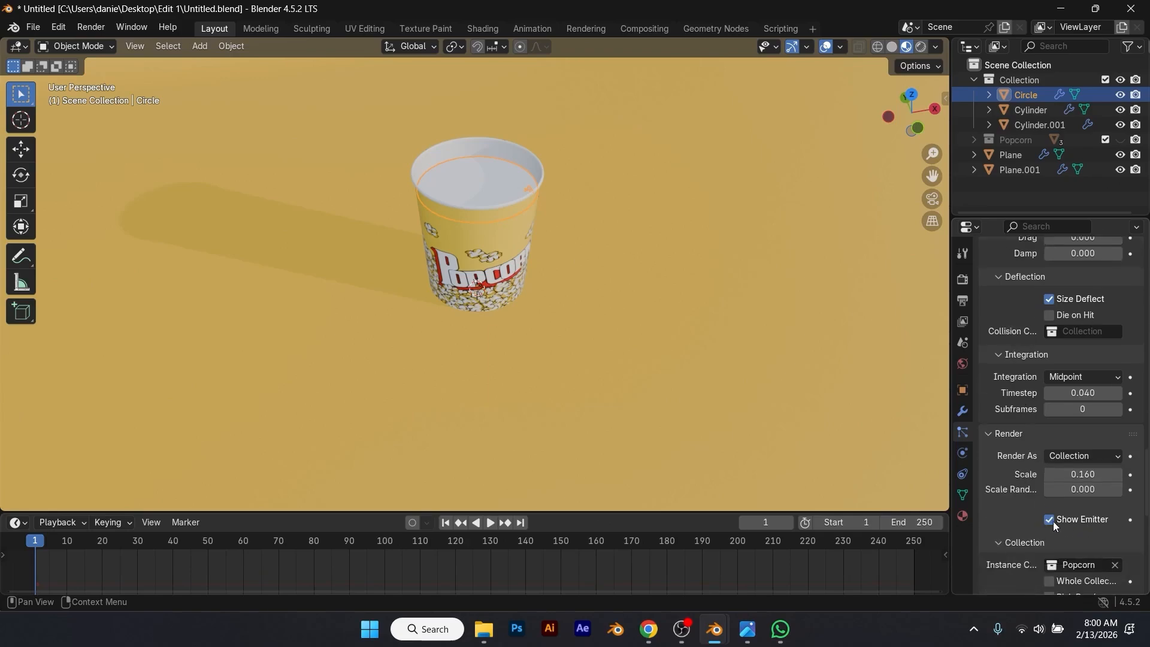
Step: Play the simulation while viewing the cup from different angles, stop it and scrub to frame 160
left_click(771, 405)
middle_click_drag(727, 394, 713, 351)
key("space")
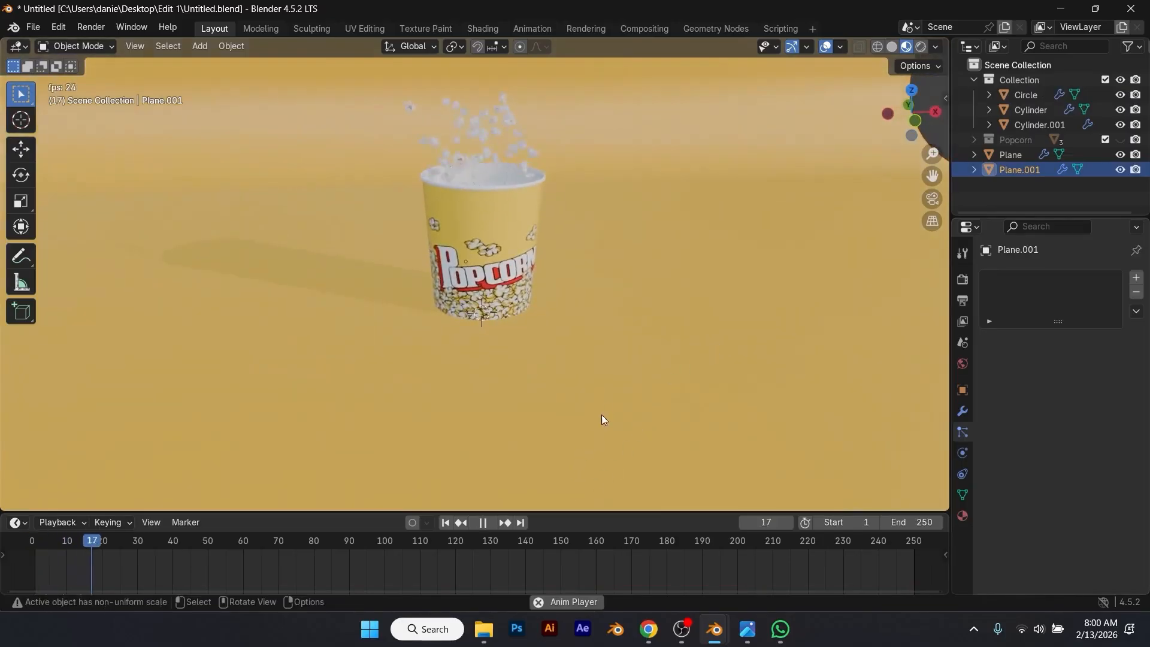
middle_click_drag(602, 365, 591, 285)
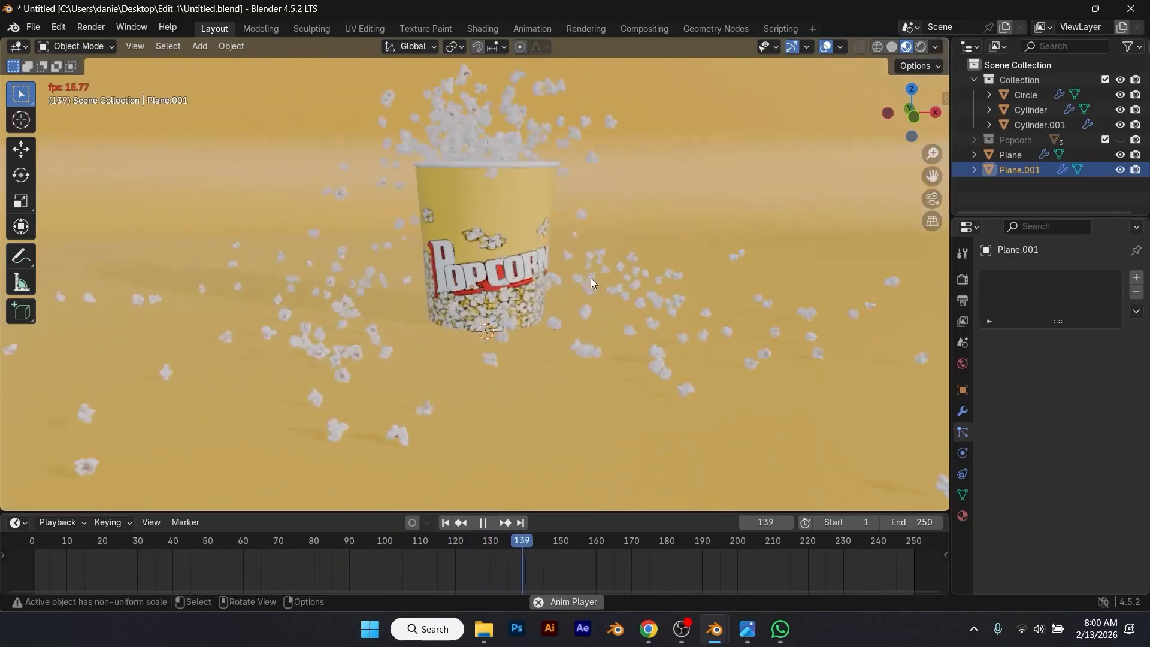
key("space")
middle_click_drag(566, 258, 607, 255)
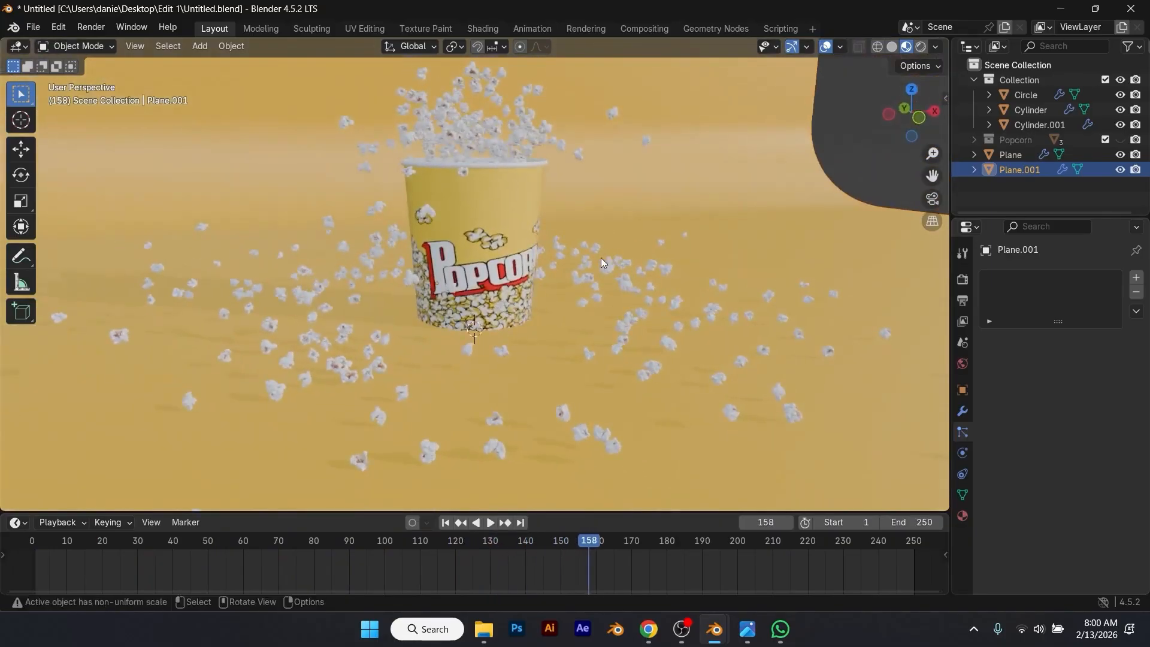
mouse_move(595, 544)
left_mouse_down()
mouse_move(574, 542)
mouse_move(607, 549)
mouse_move(596, 554)
left_mouse_up()
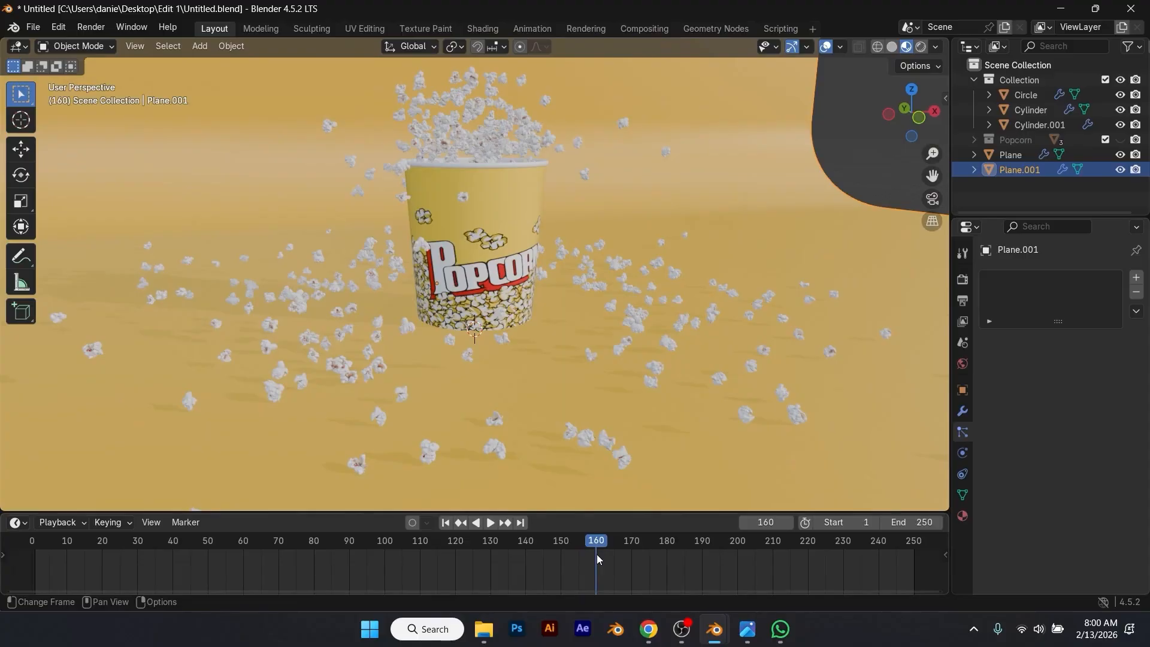
Step: Keyframe the Circle emitter's particle integration timestep at 0.040 on frame 160
left_click(502, 135)
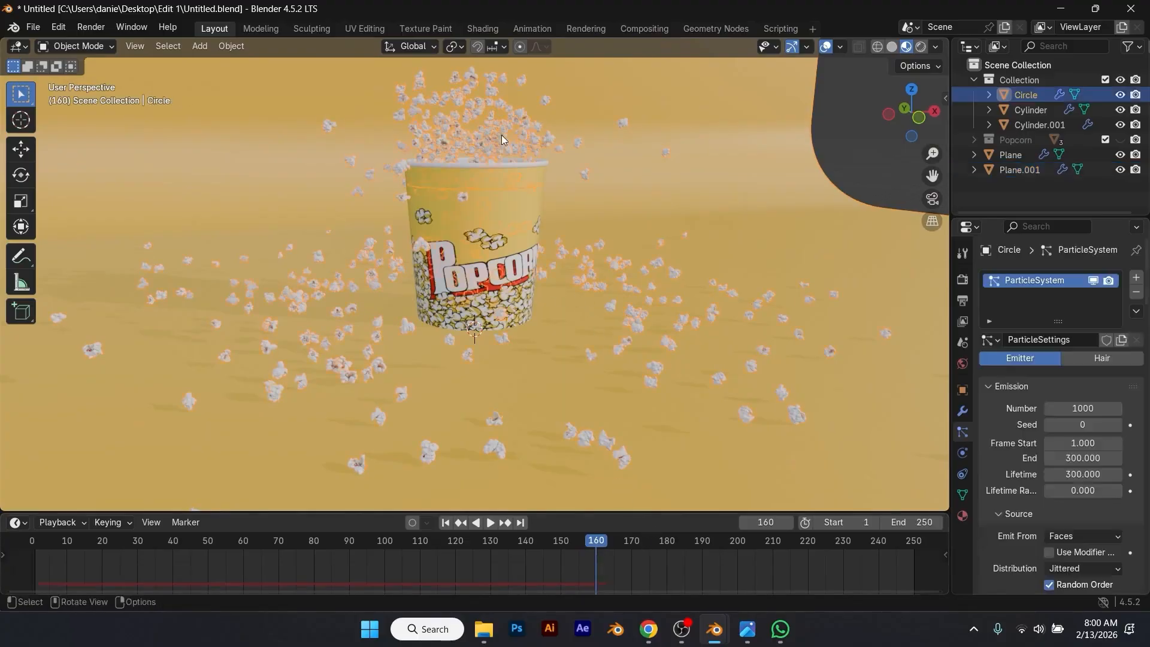
scroll(1020, 440, "down", 6)
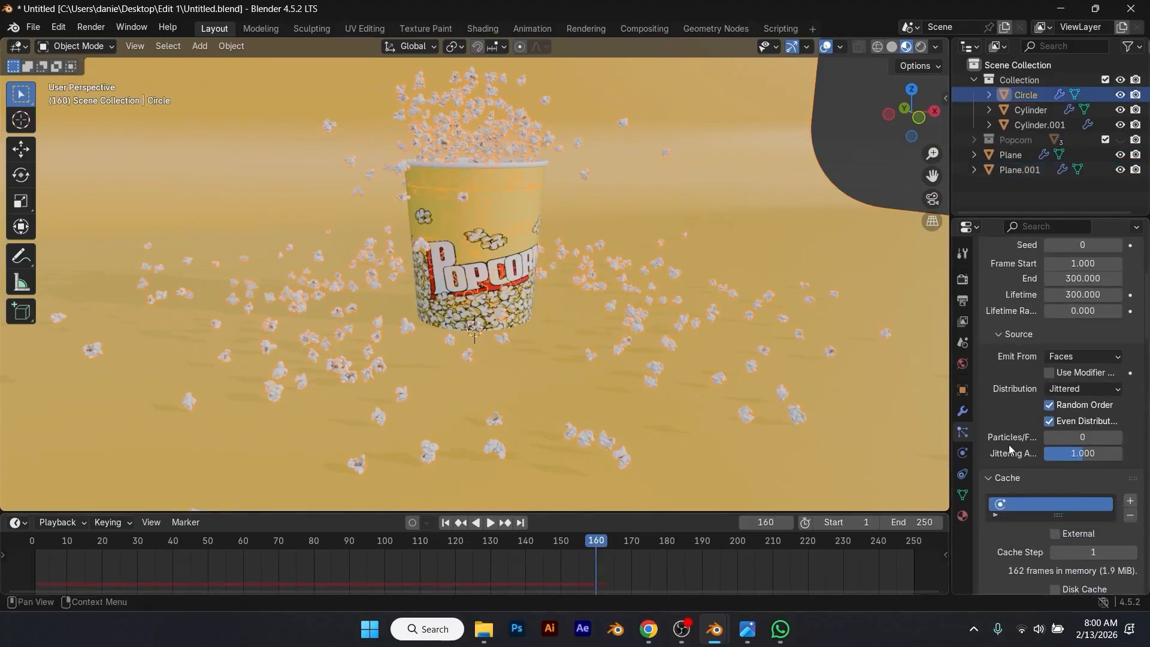
scroll(1022, 489, "down", 15)
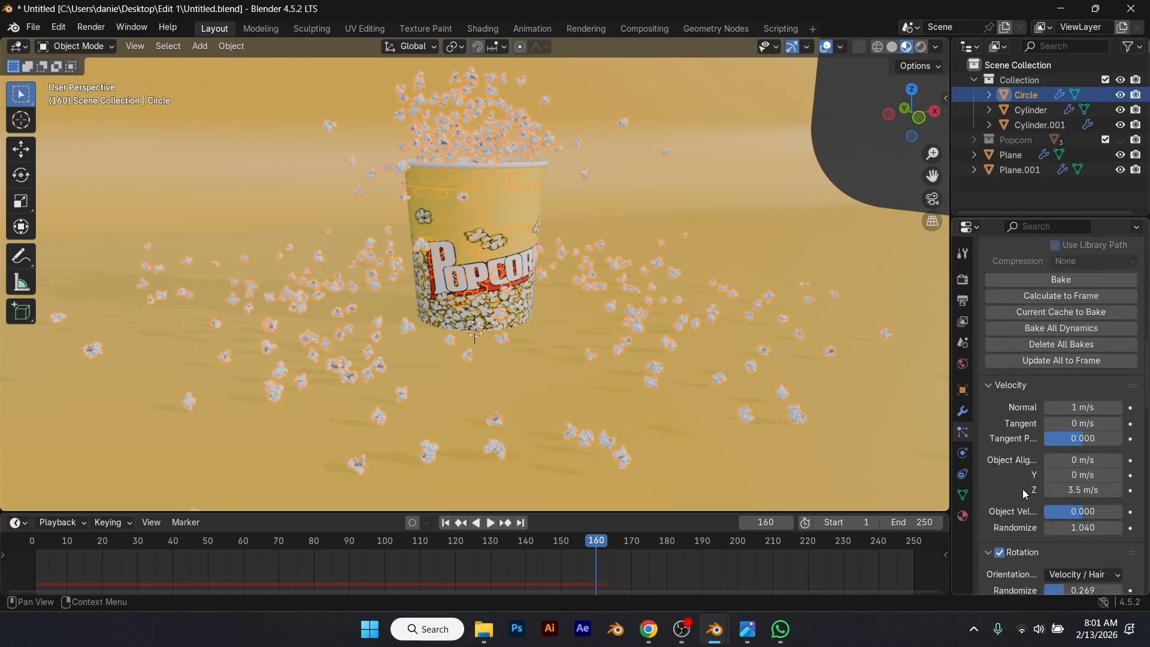
scroll(1023, 489, "down", 11)
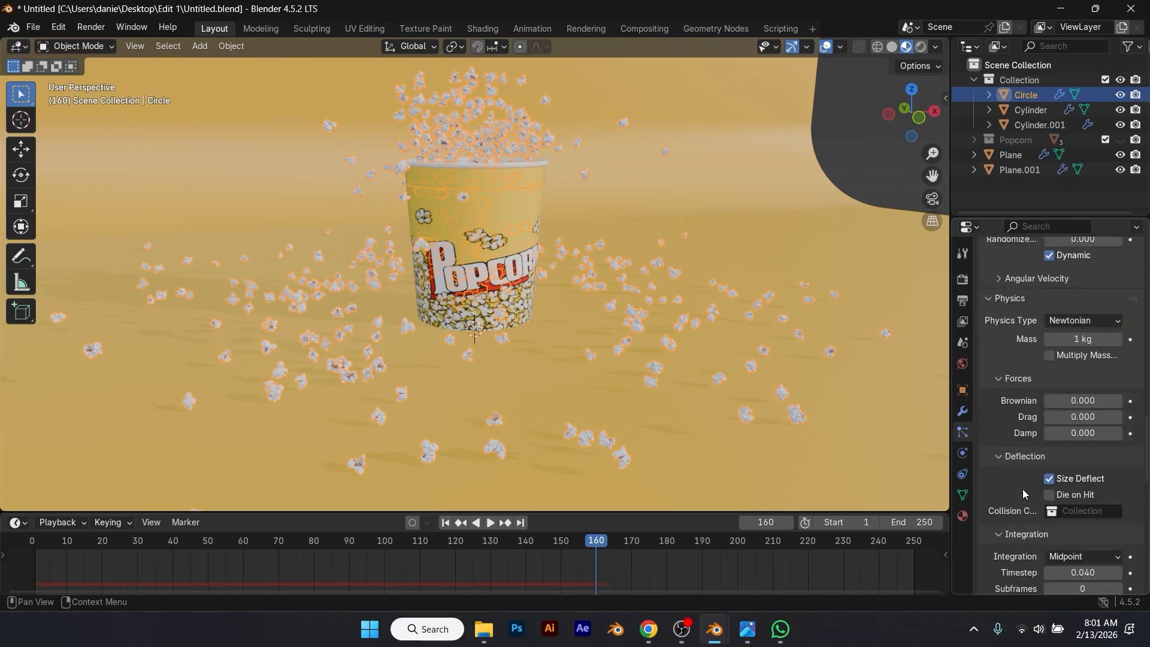
scroll(1018, 491, "down", 2)
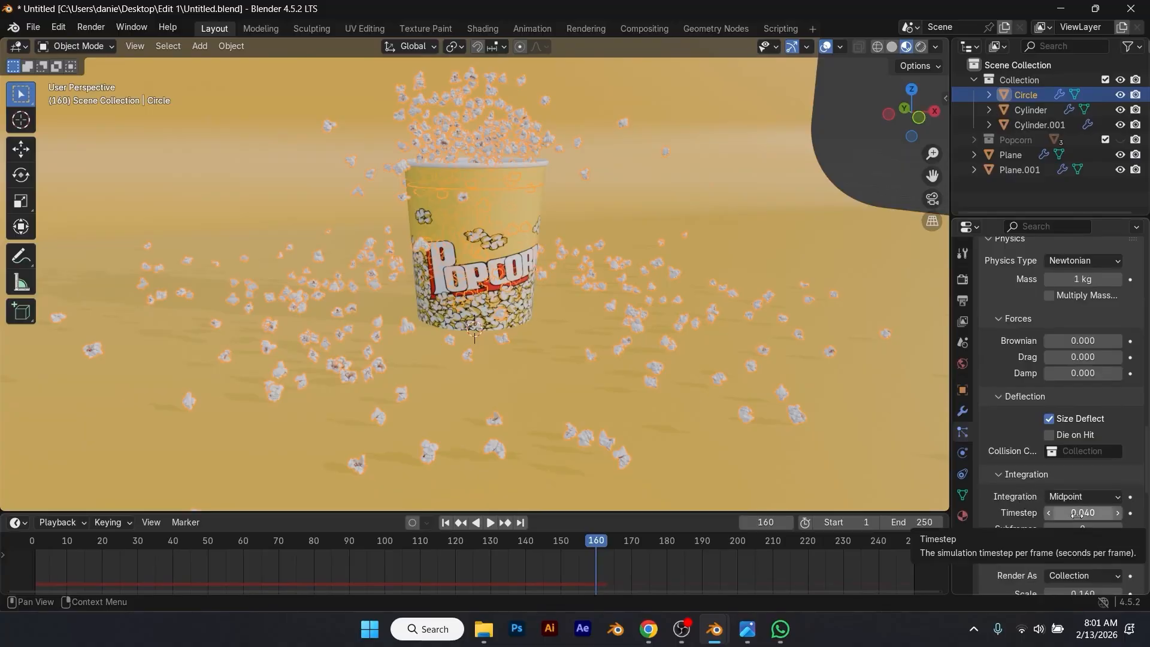
key("i")
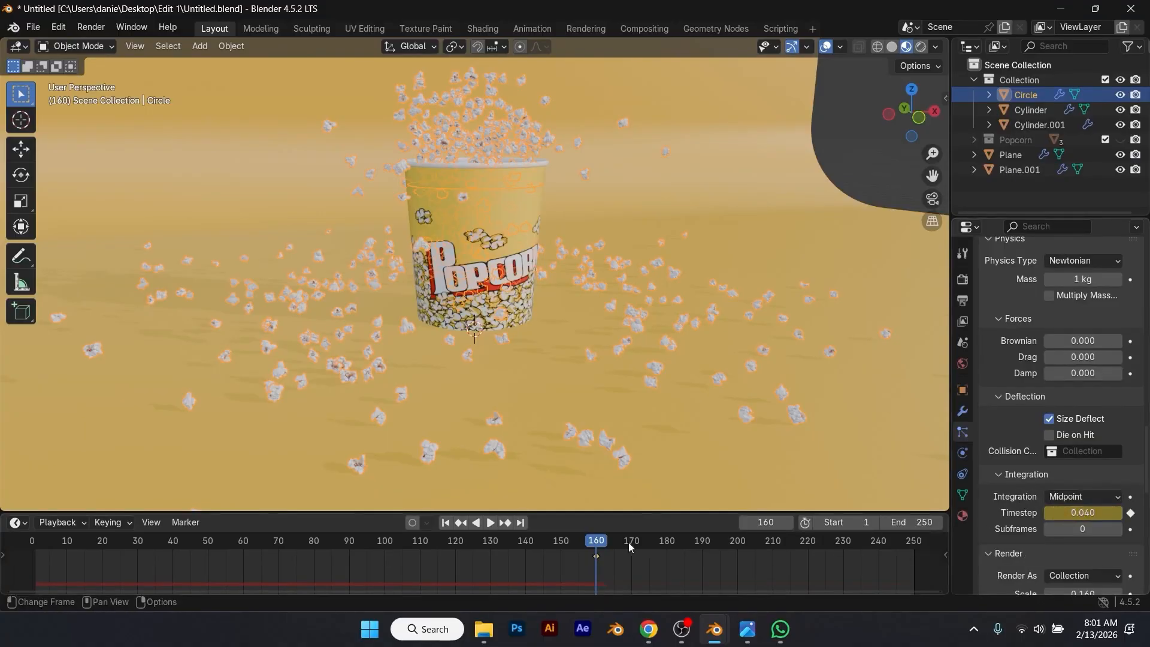
Step: Set the particle timestep to 0 at frame 185 and keyframe it there
left_click_drag(630, 543, 679, 556)
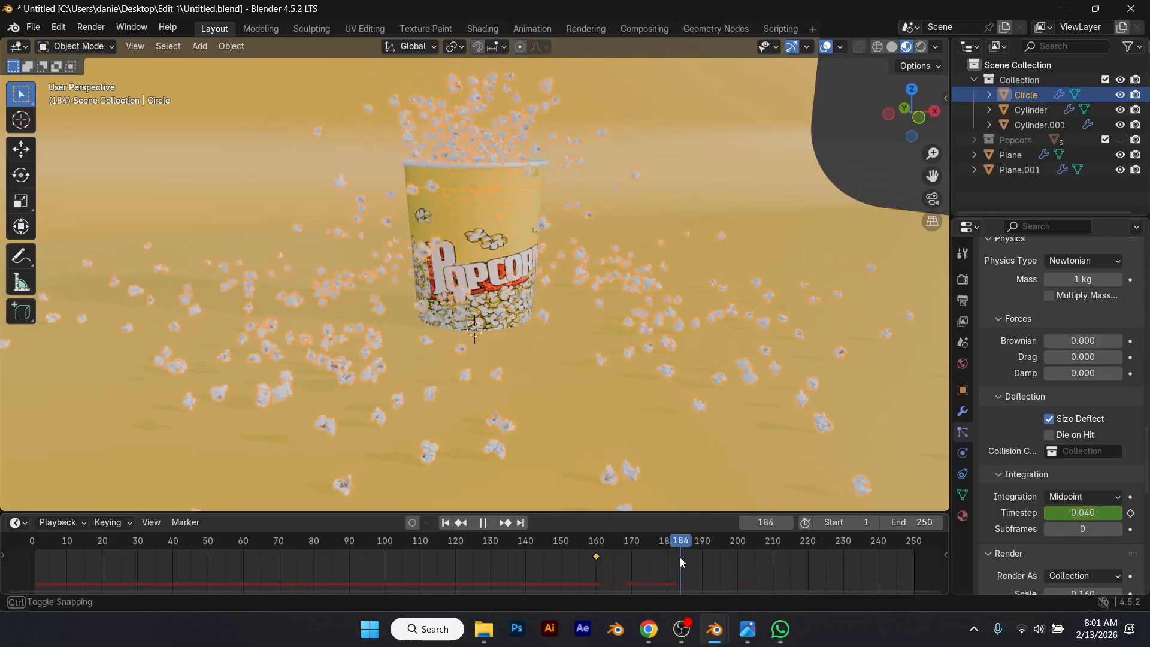
left_click_drag(687, 564, 688, 565)
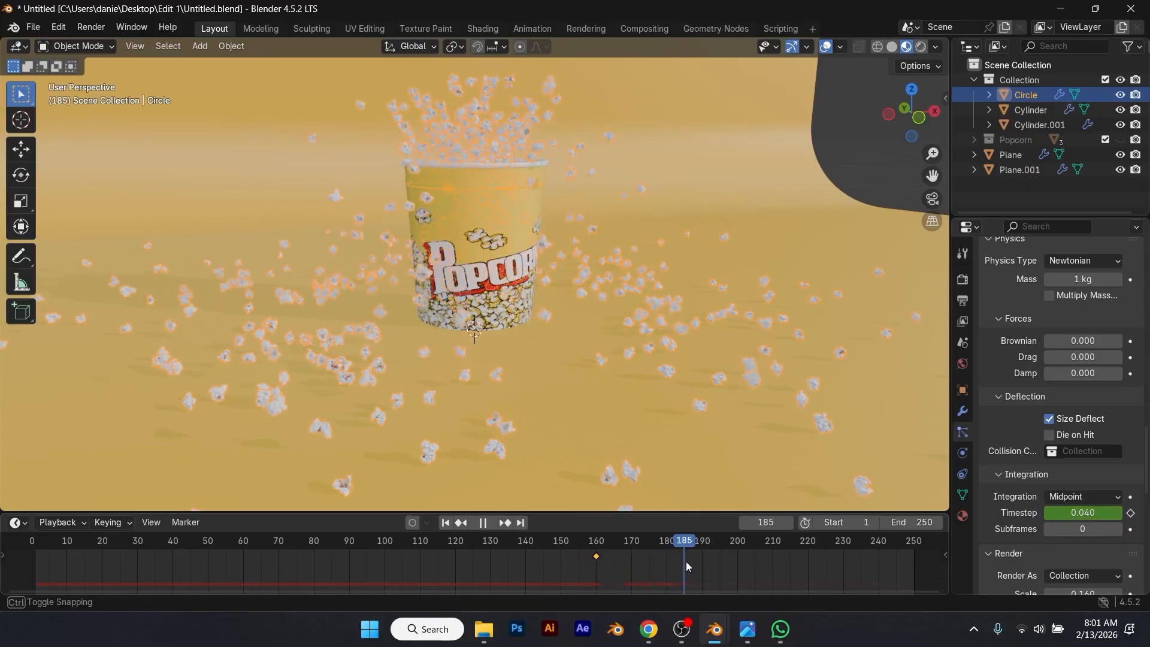
left_click(1072, 515)
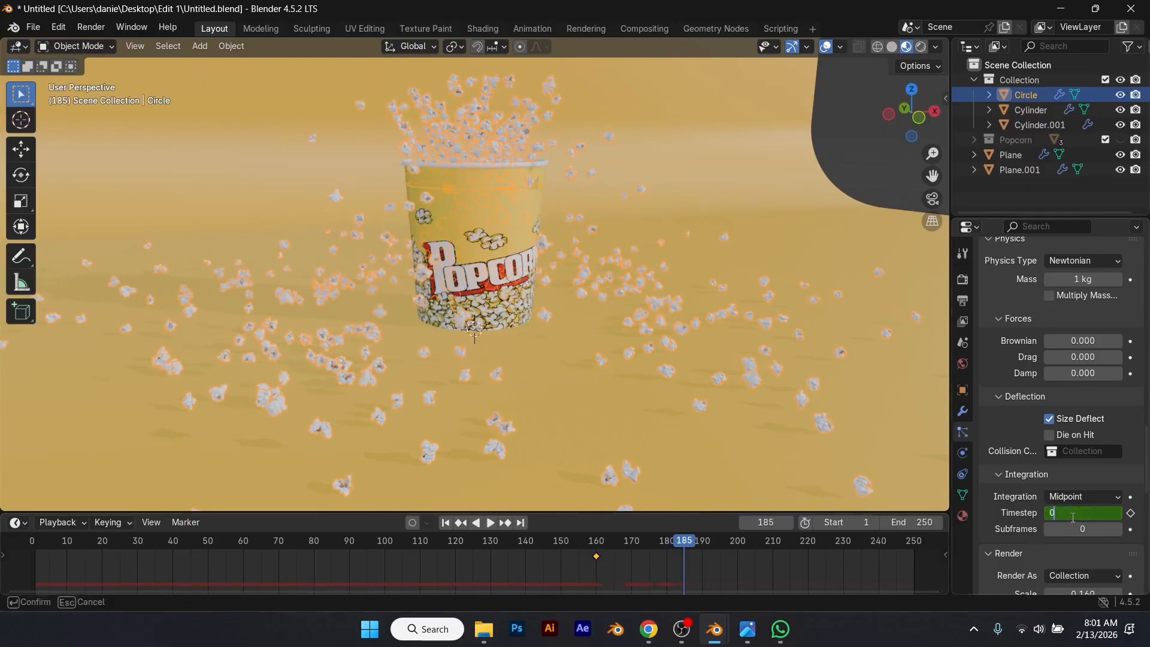
Step: Replay the popcorn simulation from the first frame with nothing selected to check the timestep animation
left_click(445, 523)
key("space")
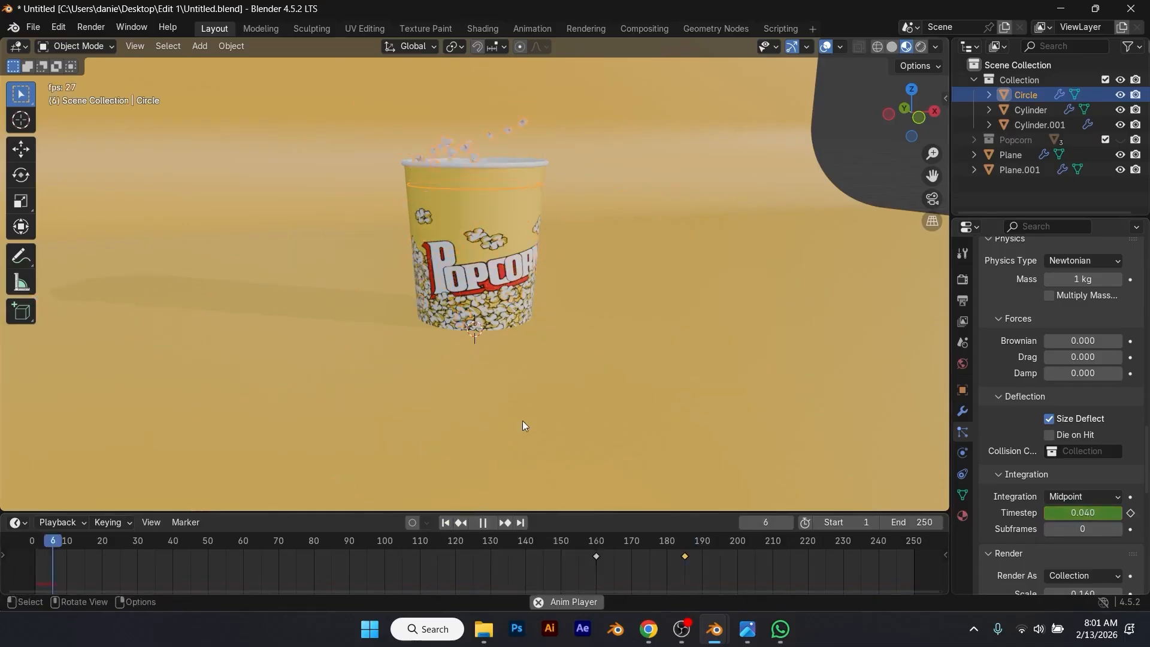
left_click(879, 167)
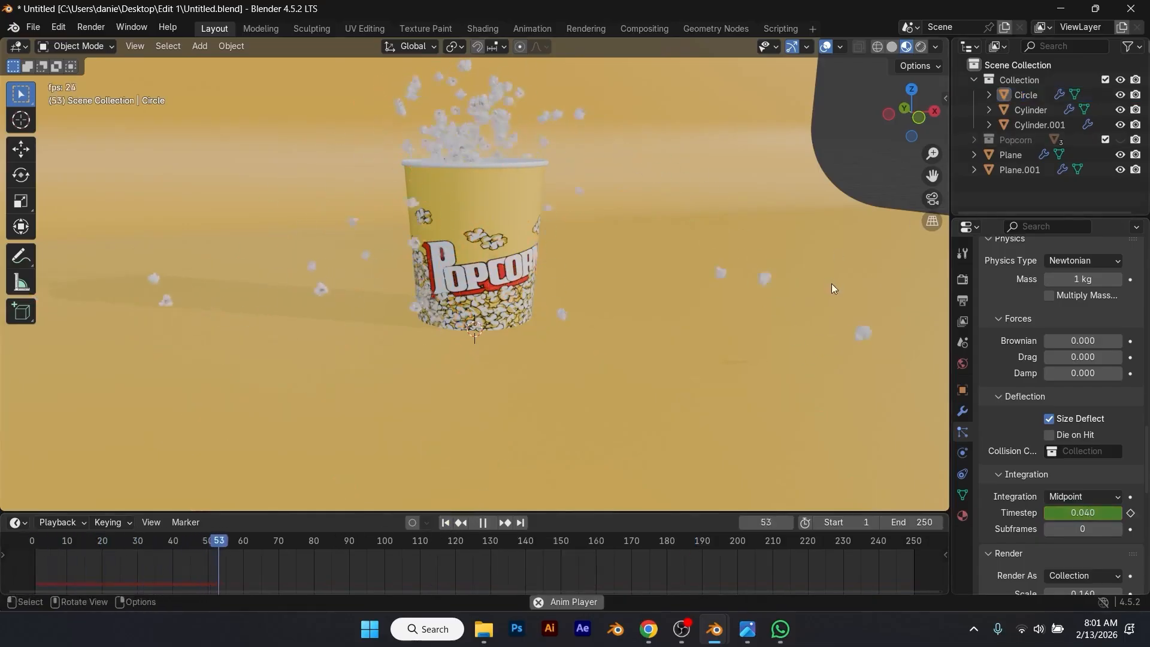
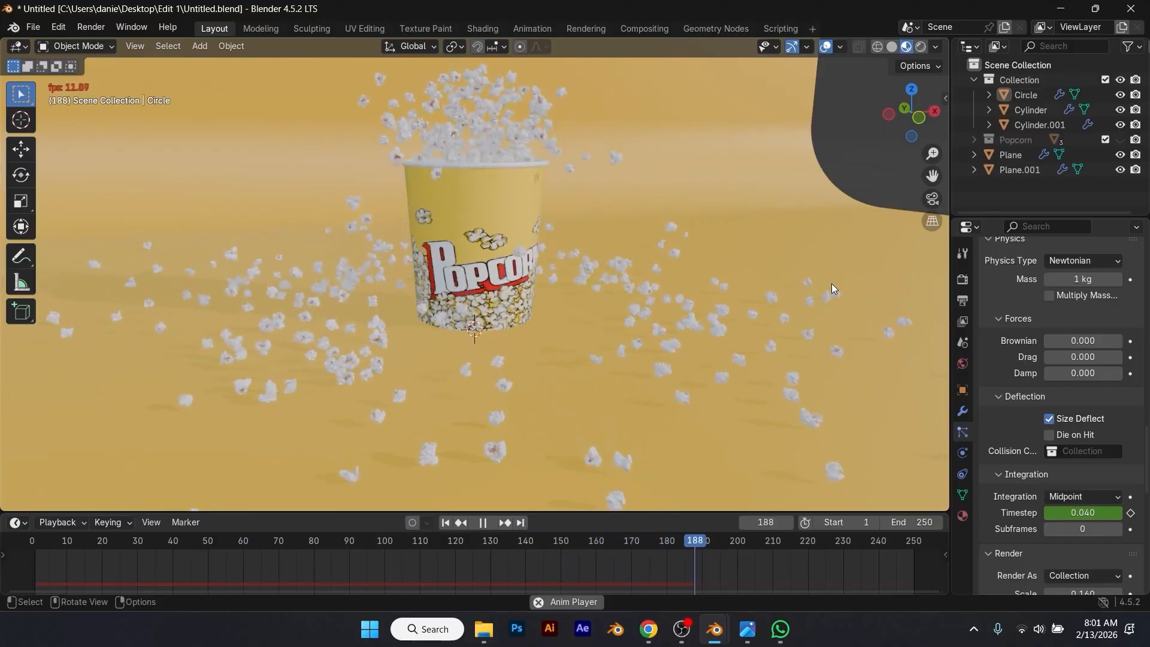
Step: Stop the playback and reduce the Circle emitter's particle render scale to 0.130
middle_click_drag(756, 250, 701, 250)
key("space")
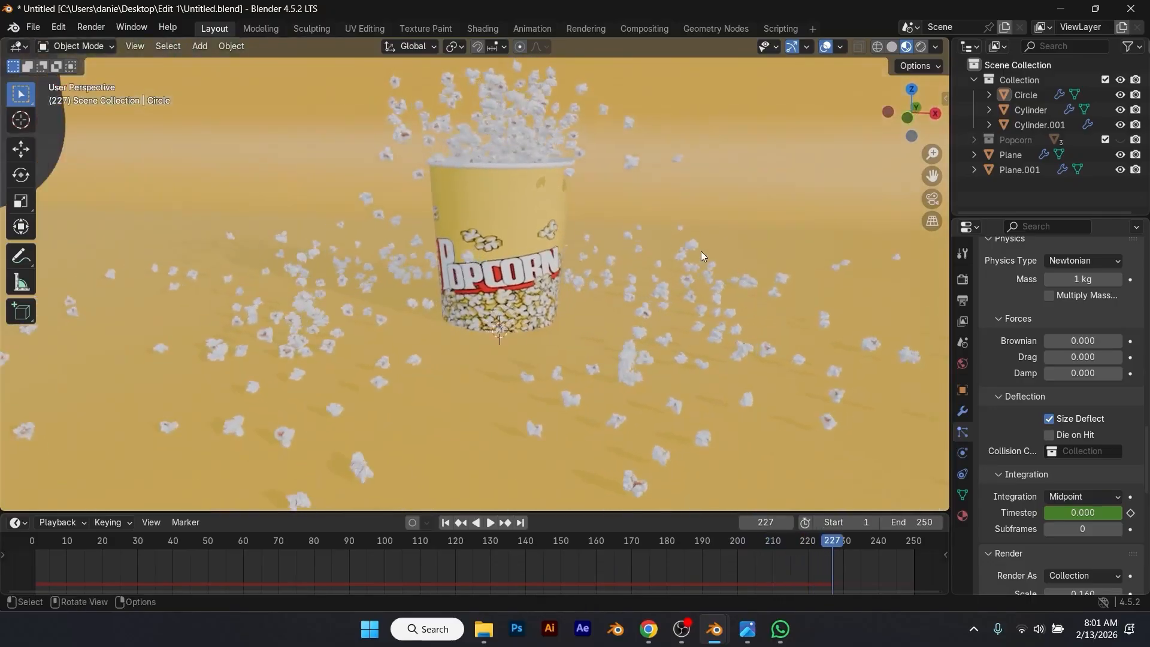
left_click(559, 121)
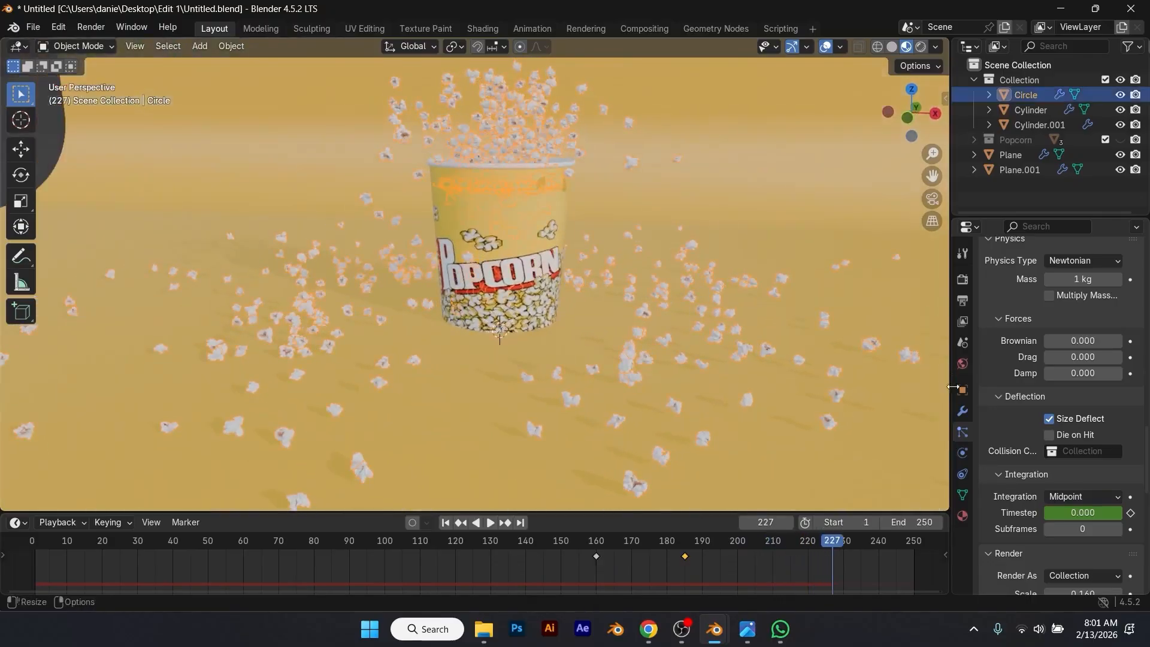
scroll(1003, 441, "up", 4)
scroll(1002, 440, "down", 9)
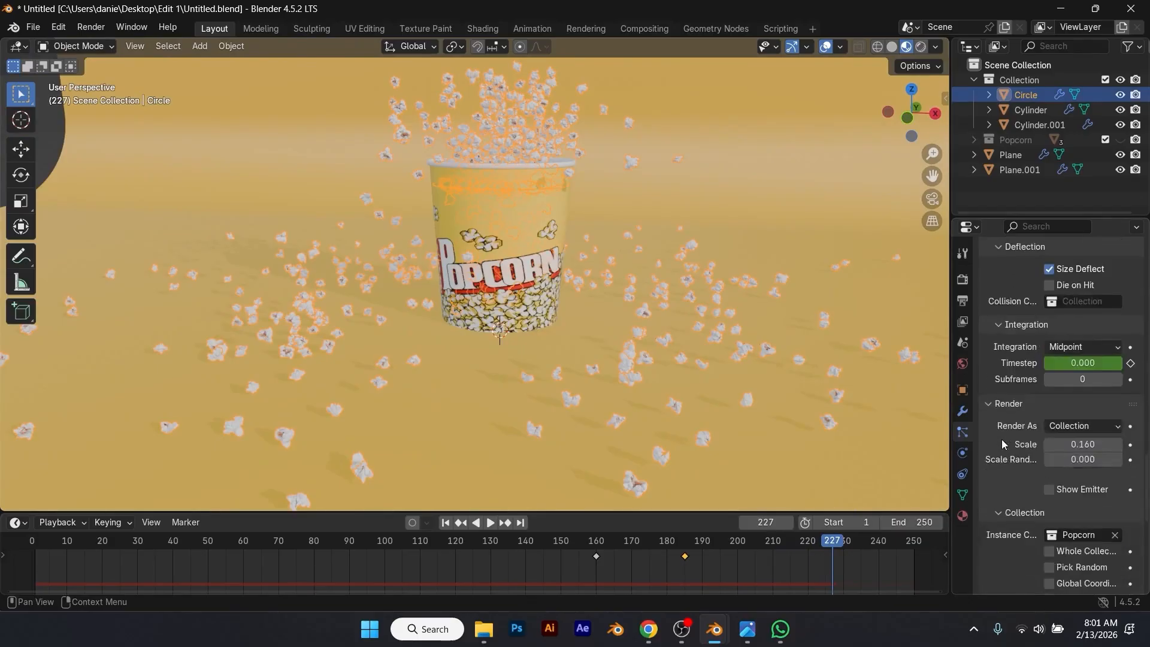
left_click(1049, 444)
left_click(1049, 444)
left_click(1049, 444)
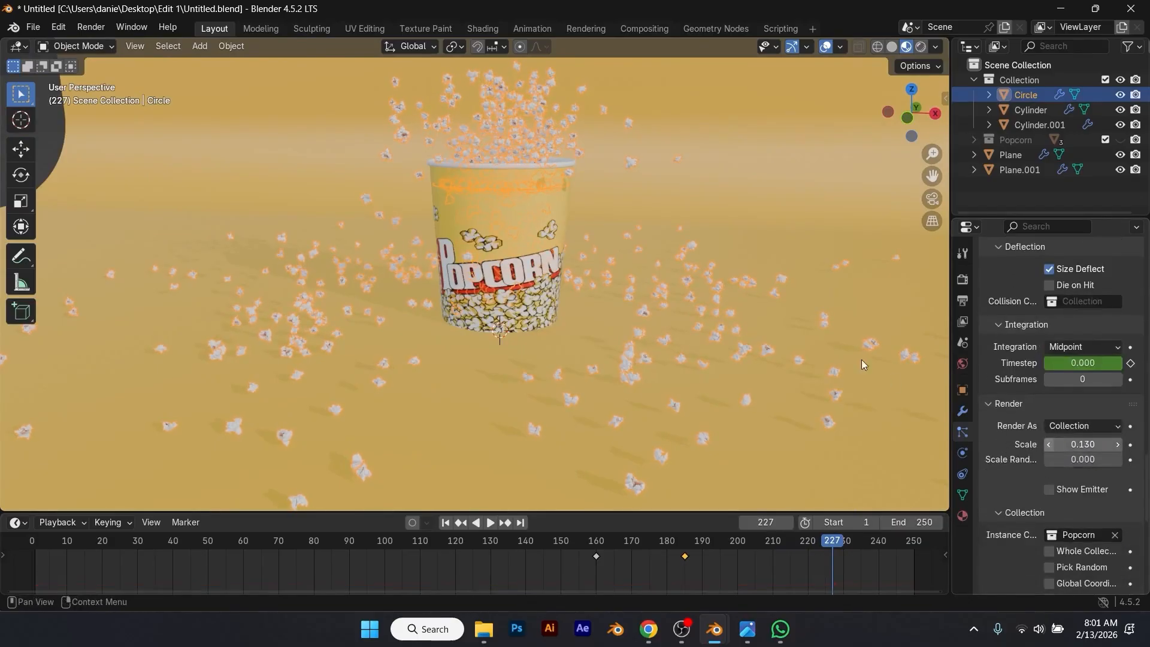
Step: Select the backdrop instead of the emitter, save the file and return to the first frame
left_click(659, 233)
mouse_move(659, 232)
middle_mouse_down()
mouse_move(649, 231)
mouse_move(702, 238)
mouse_move(644, 246)
middle_mouse_up()
key("ctrl+s")
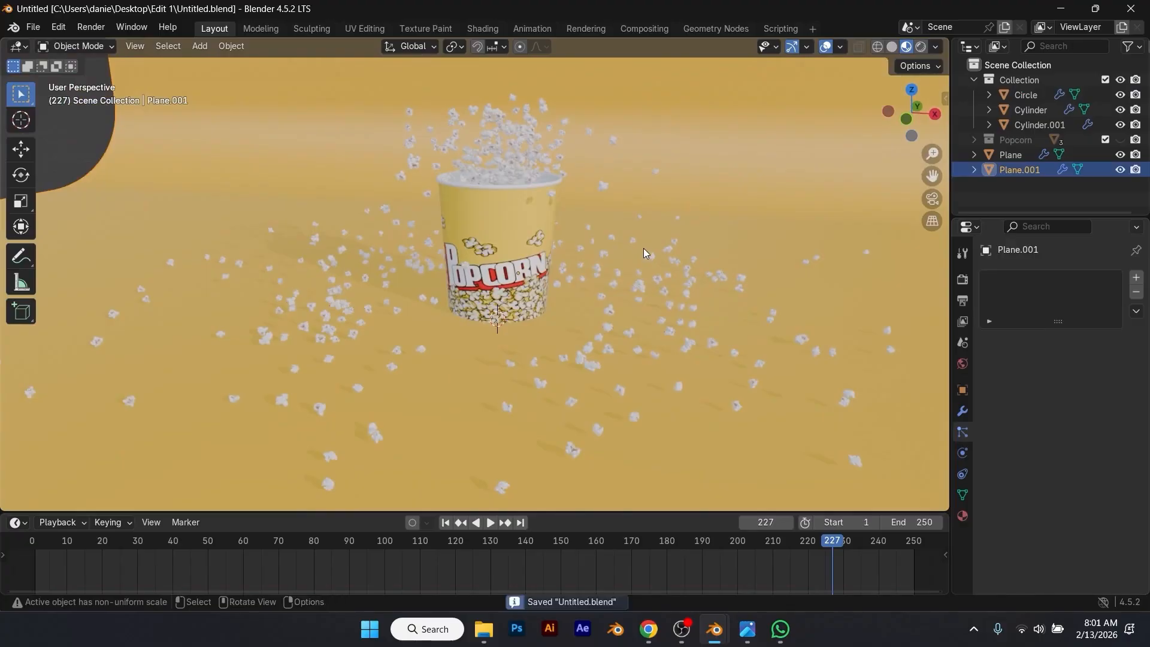
left_click(446, 523)
middle_click_drag(534, 388, 572, 369)
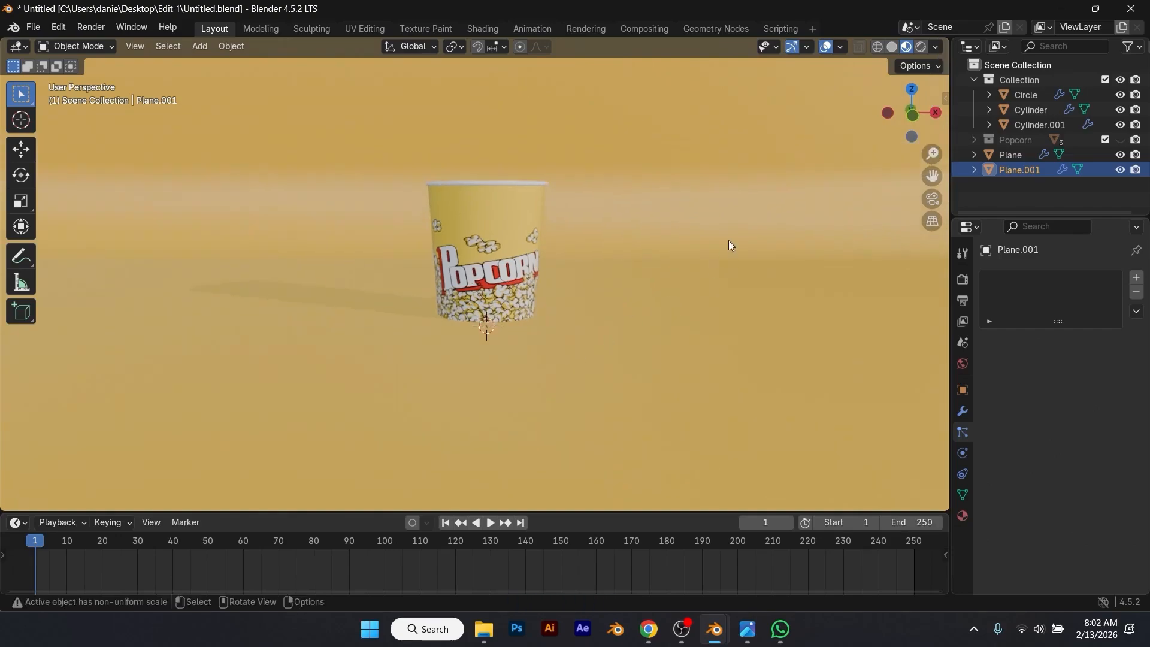
Step: Switch the render engine to Cycles and choose its compute device
left_click(963, 280)
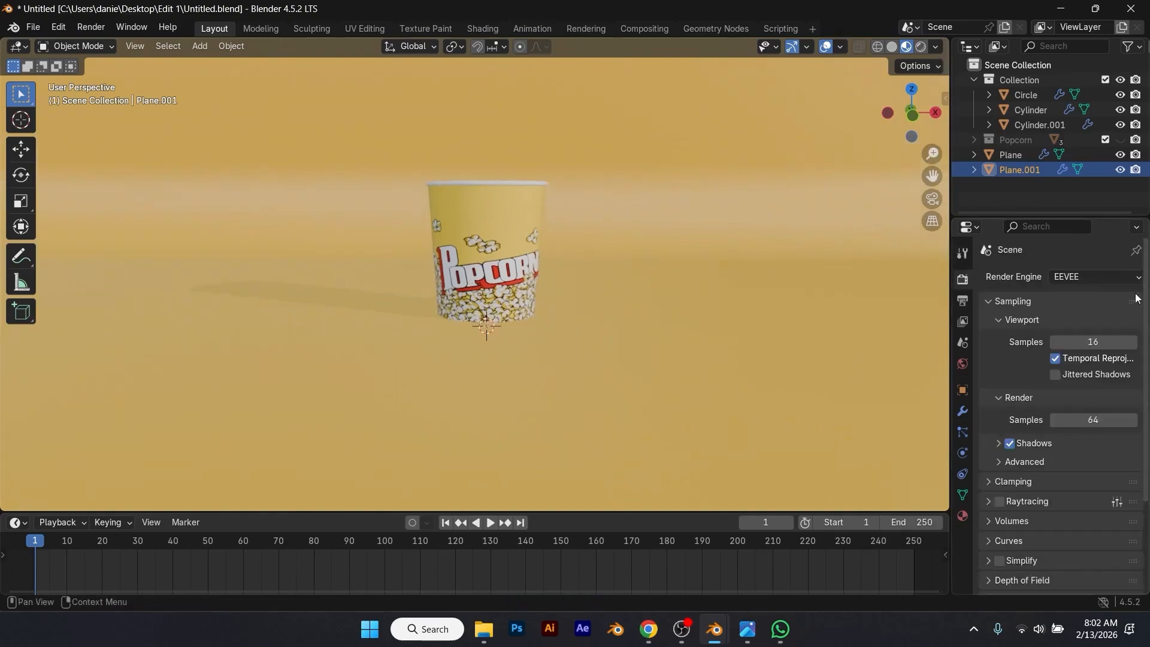
left_click(1114, 277)
left_click(1094, 325)
left_click(1089, 315)
left_click(1085, 346)
scroll(995, 490, "down", 7)
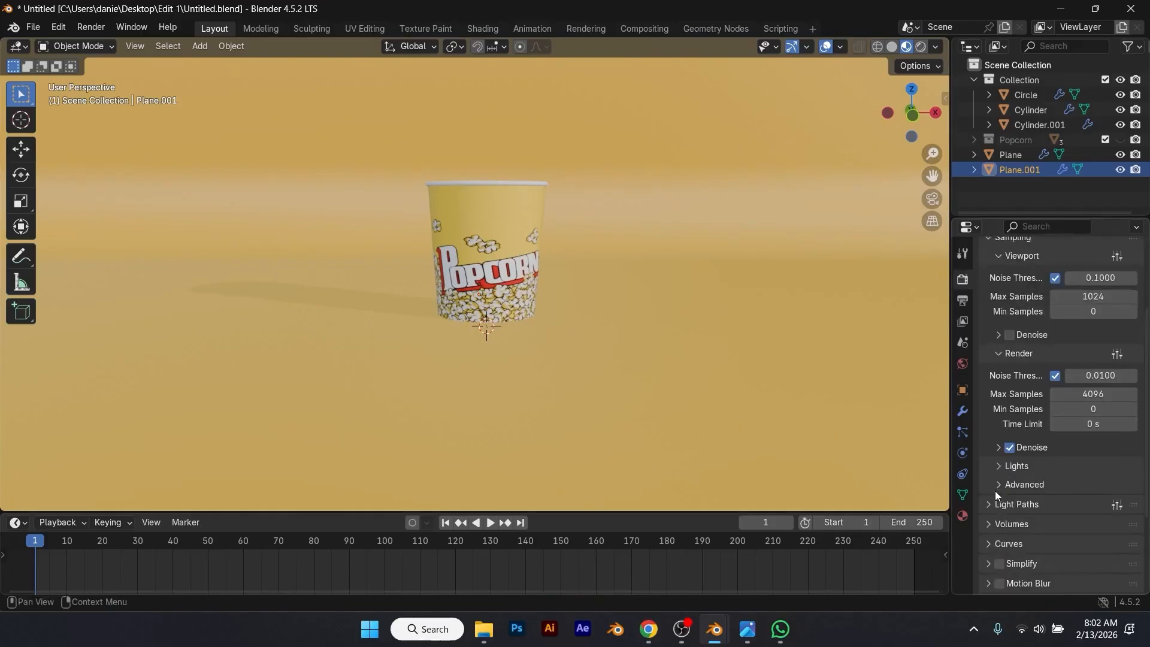
Step: Set the color management look to Medium High Contrast
left_click(991, 585)
scroll(1064, 523, "down", 5)
left_click(1084, 495)
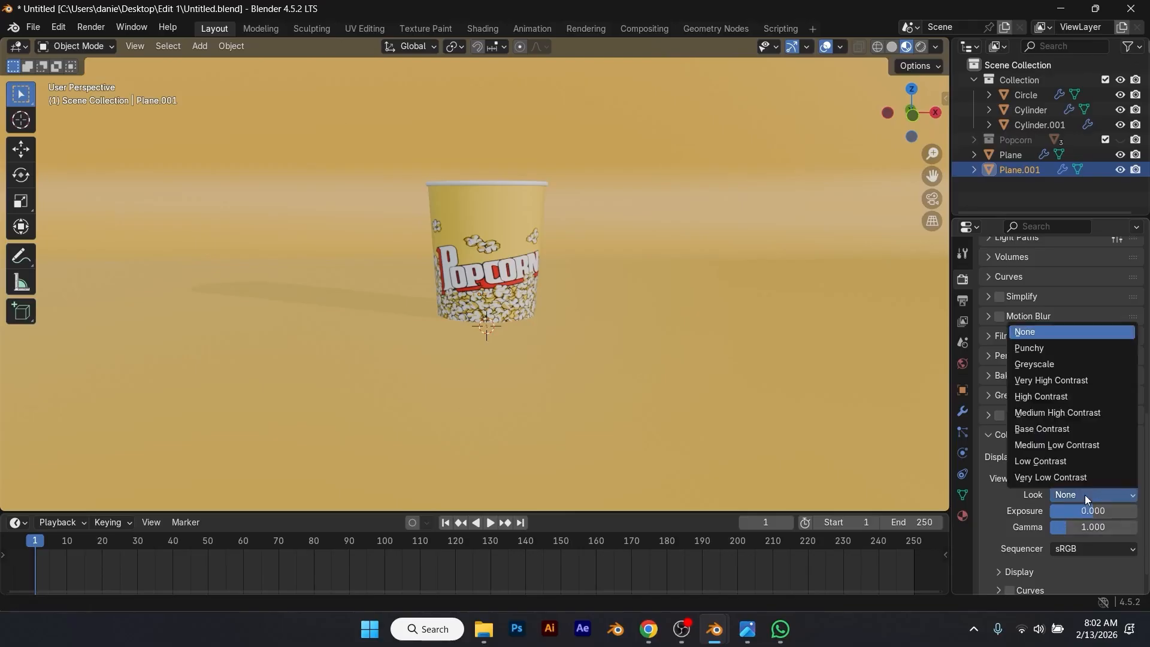
left_click(1070, 412)
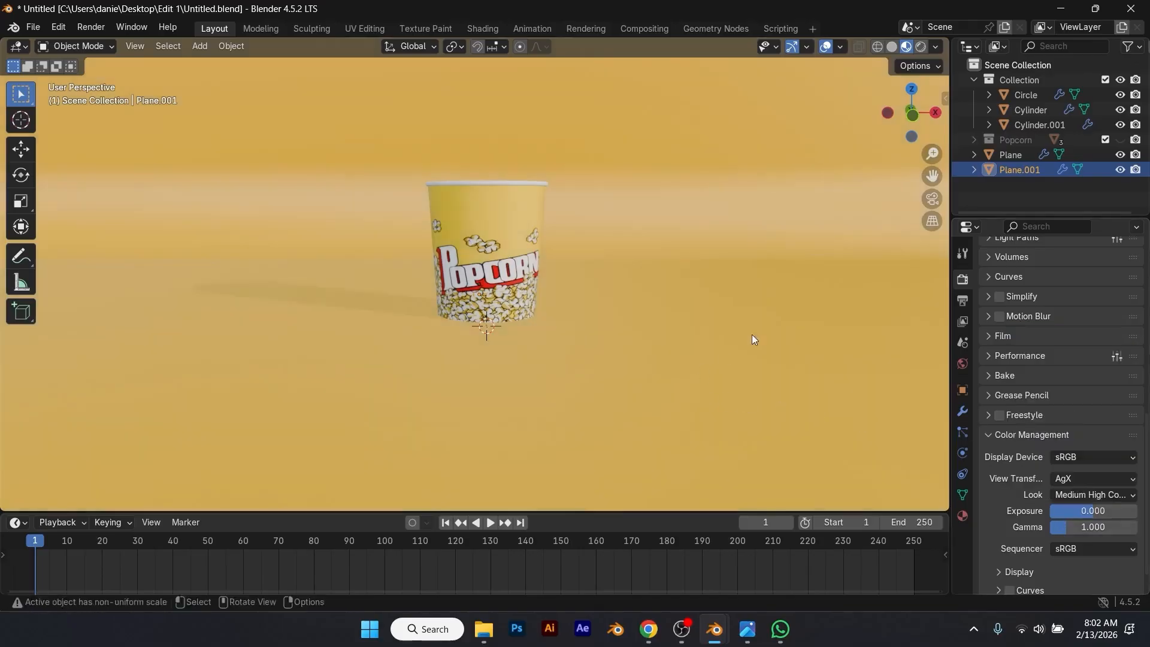
Step: Show the scene in rendered shading and set the world background strength to 0
left_click(920, 48)
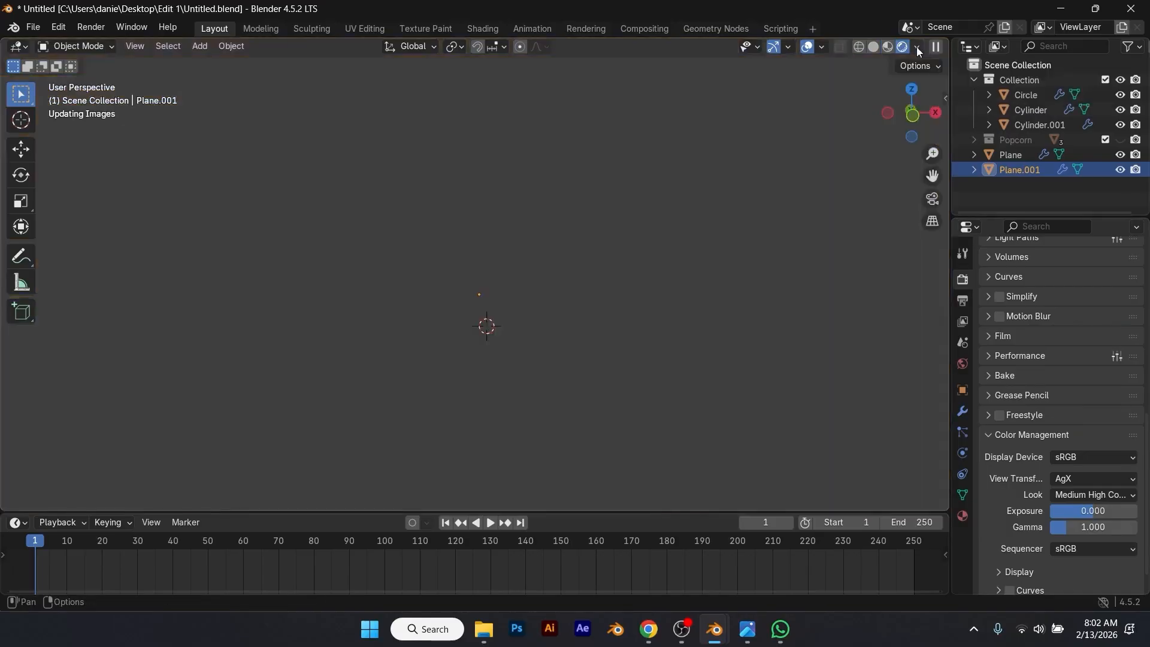
left_click(960, 367)
left_click(1106, 388)
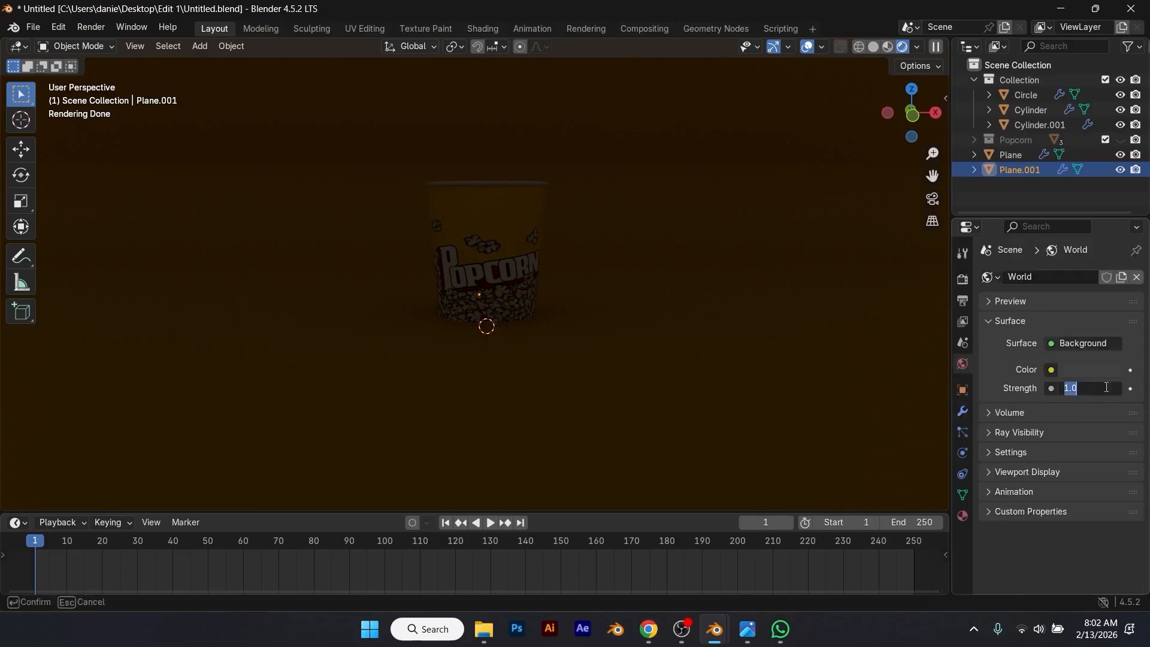
type("0")
key("Return")
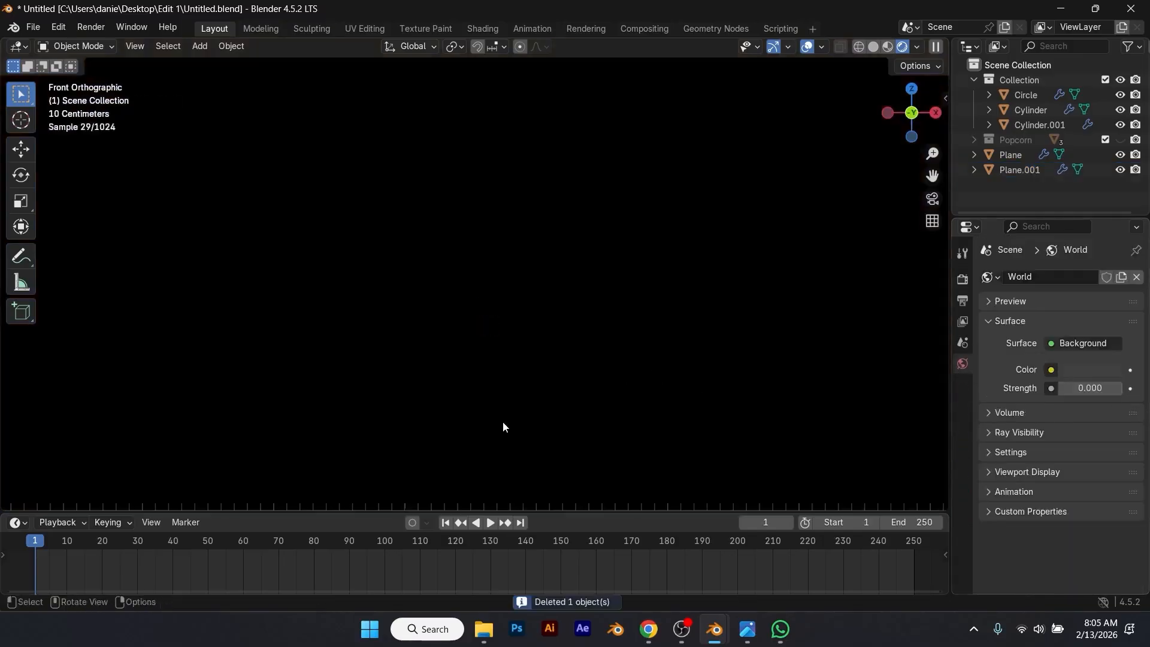
Step: Add an area light at the cup, enlarge it and raise it vertically above the cup
key("shift+a")
left_click(581, 462)
key("s")
left_click(659, 300)
key("g")
key("z")
left_click(638, 59)
Step: Scale the overhead area light up further and adjust its height along Z
key("s")
left_click(925, 240)
scroll(674, 254, "down", 4)
key("g")
key("z")
left_click(645, 131)
Step: Set the overhead area light's power to 500 and enlarge it again
left_click(1080, 400)
type("500")
key("Return")
middle_click_drag(509, 300, 503, 325)
scroll(503, 325, "down", 4)
key("s")
left_click(792, 322)
Step: Duplicate the area light along Y to the front of the cup and shift the copy along X
middle_click_drag(699, 319, 564, 260)
key("shift+d")
key("y")
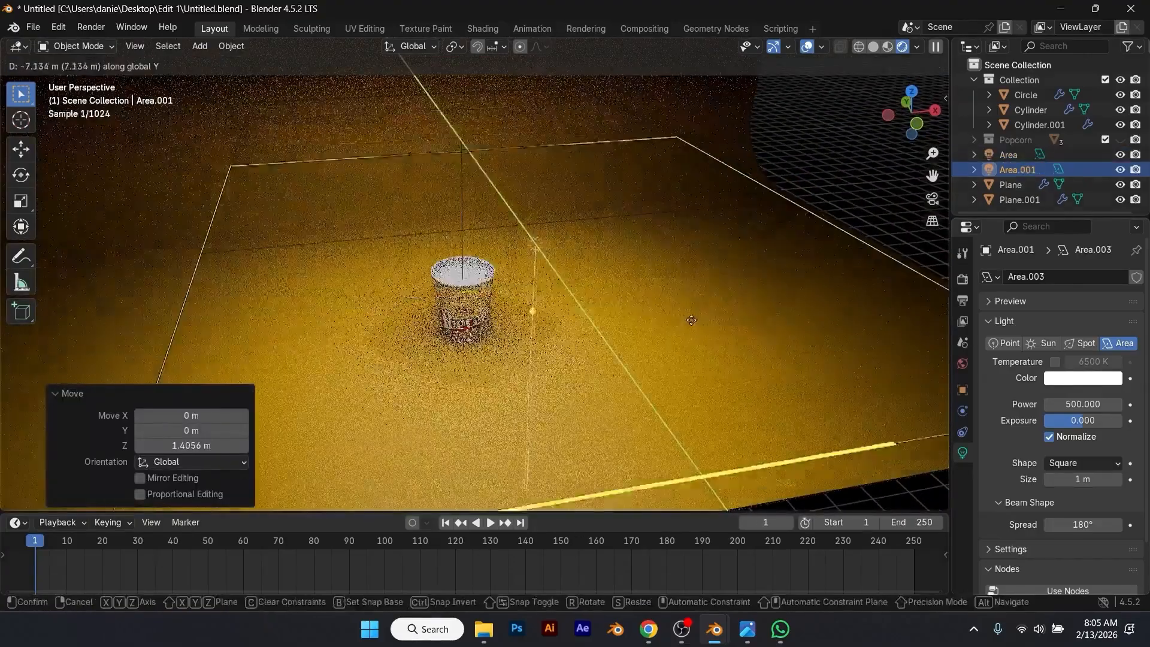
left_click(683, 292)
key("g")
key("x")
left_click(743, 289)
Step: Resize the duplicated front area light
middle_click_drag(743, 290, 775, 290)
scroll(775, 290, "down", 2)
key("s")
key("x")
key("y")
left_click(712, 247)
Step: Duplicate the front area light along Y to behind the cup and rotate the copy by -22.5°
left_click_drag(563, 263, 494, 309)
mouse_move(496, 324)
middle_mouse_down()
mouse_move(432, 290)
mouse_move(483, 322)
mouse_move(480, 337)
middle_mouse_up()
scroll(431, 292, "up", 8)
scroll(449, 302, "down", 1)
scroll(452, 300, "down", 6)
key("shift+d")
key("y")
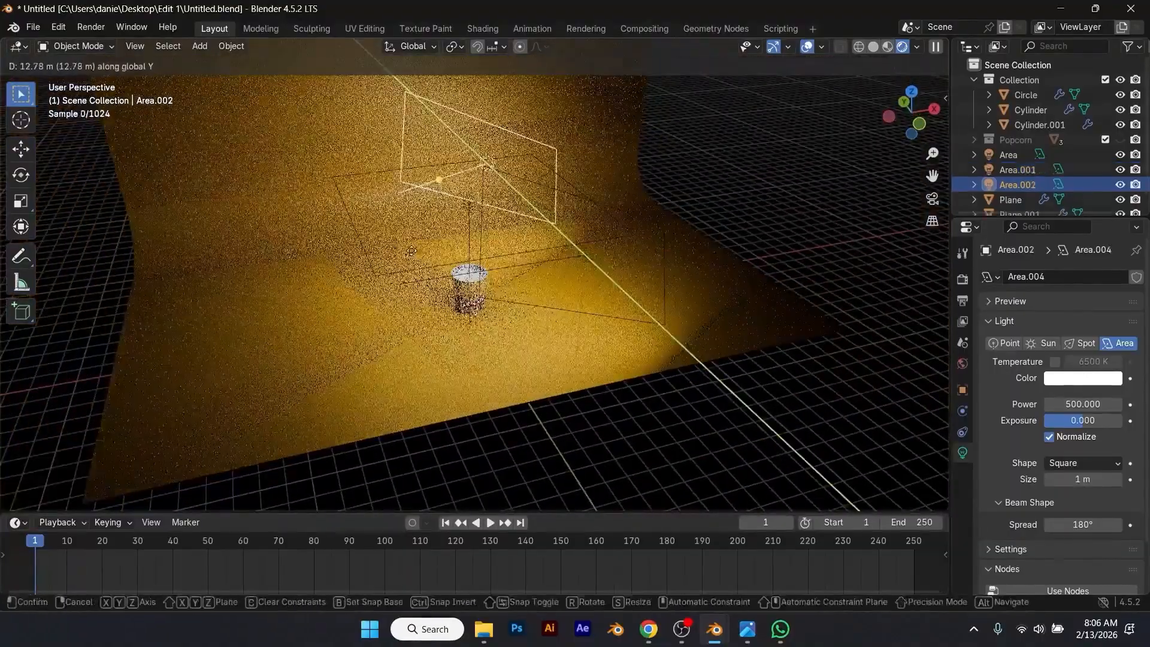
left_click(414, 253)
key("r")
left_click(579, 159)
Step: Lower the rear area light by about 1.42 m along Z
middle_click_drag(573, 211, 639, 189)
key("g")
key("z")
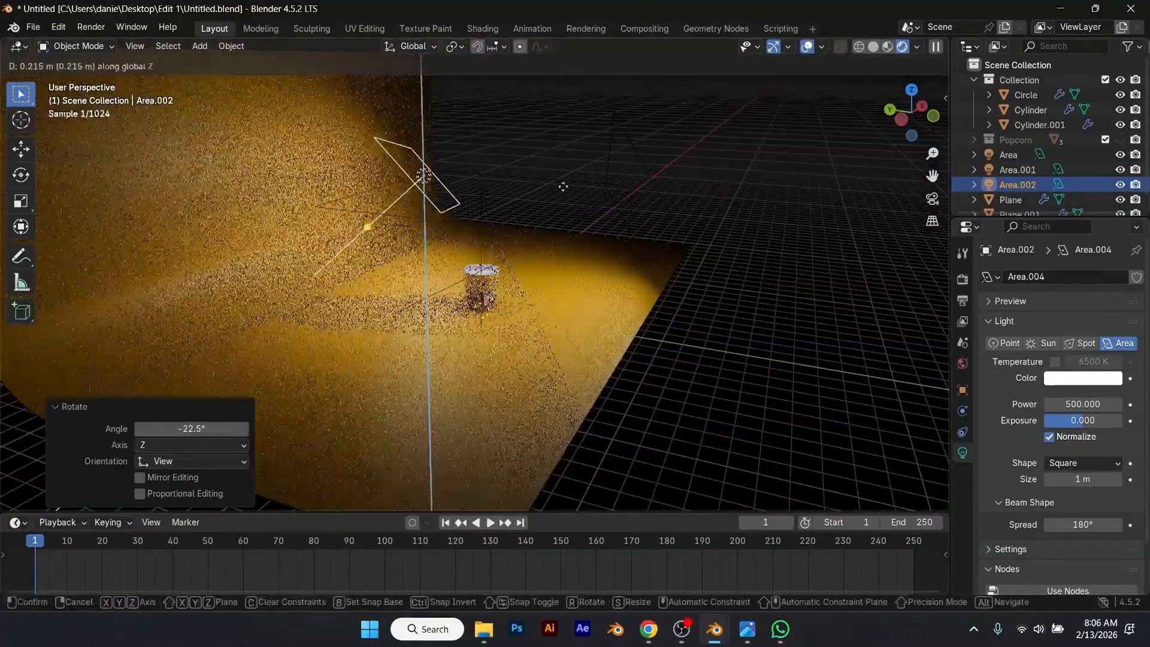
left_click(565, 210)
middle_click_drag(560, 297, 441, 273)
scroll(441, 273, "up", 8)
Step: Rotate the rear area light about the global X axis, finishing with a 4.22° turn, and scale it along X
key("r")
key("x")
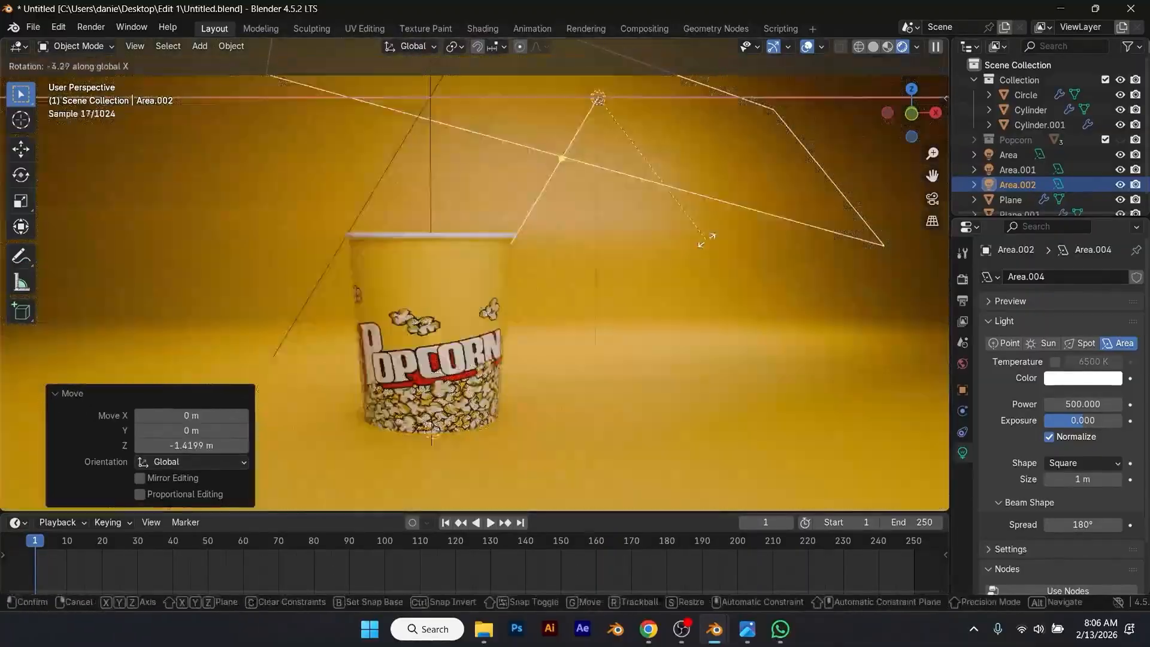
left_click(764, 217)
key("r")
key("x")
left_click(822, 188)
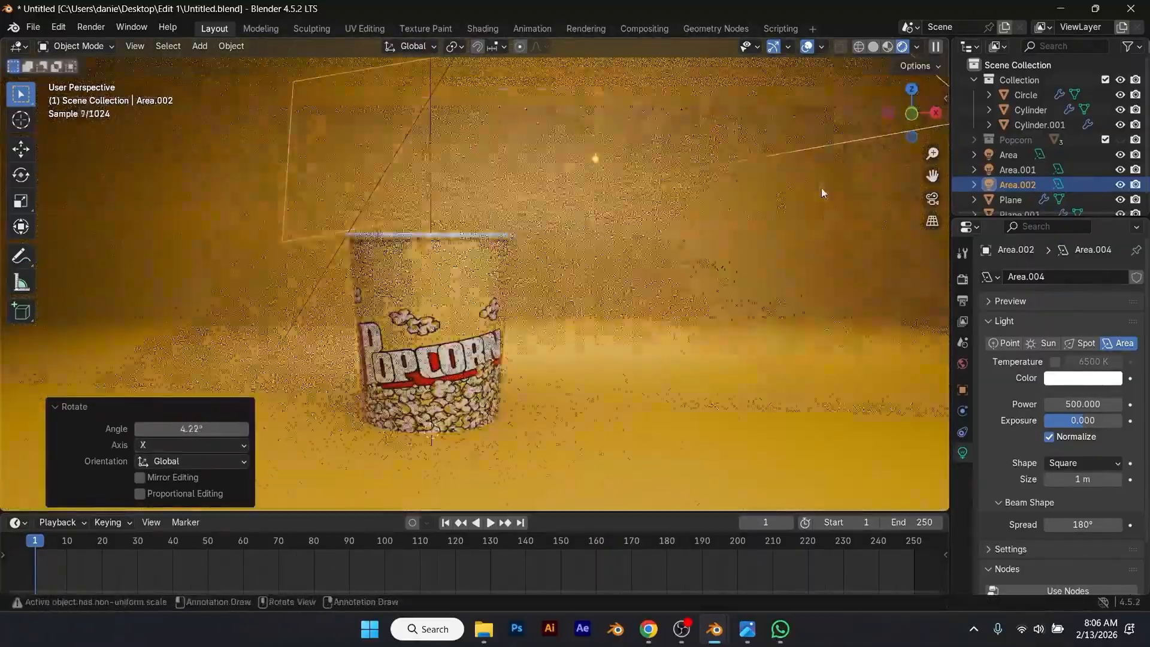
key("s")
key("x")
left_click(544, 326)
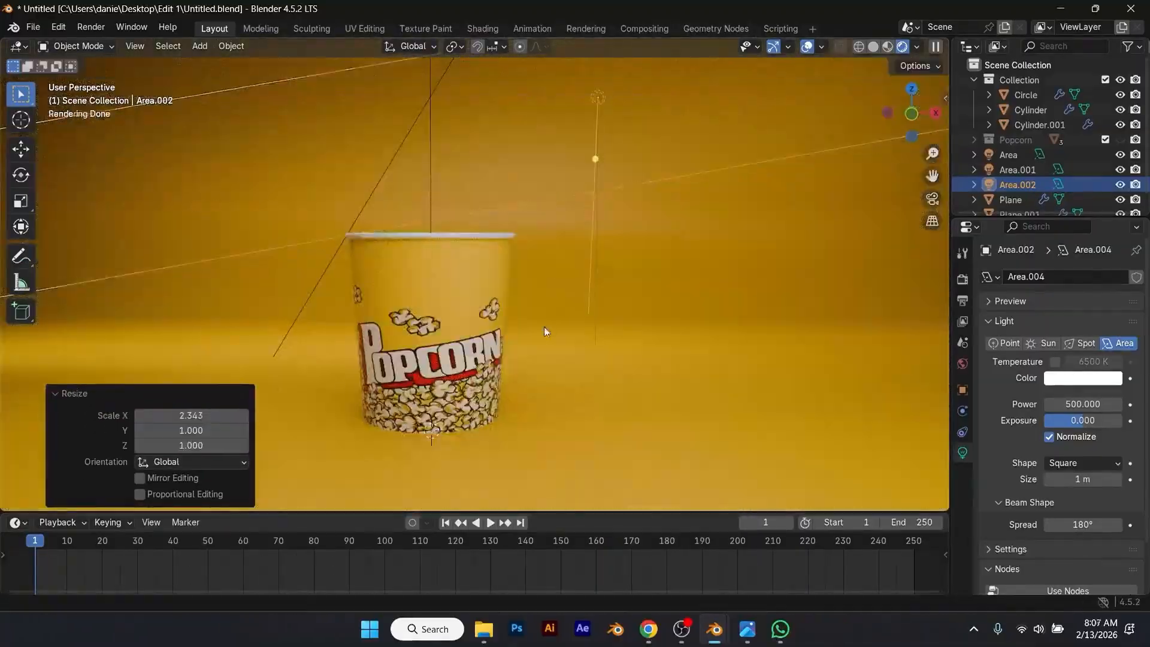
Step: Set the power of the area light above the cup to 1000
left_click(336, 92)
scroll(336, 92, "down", 4)
left_click(454, 133)
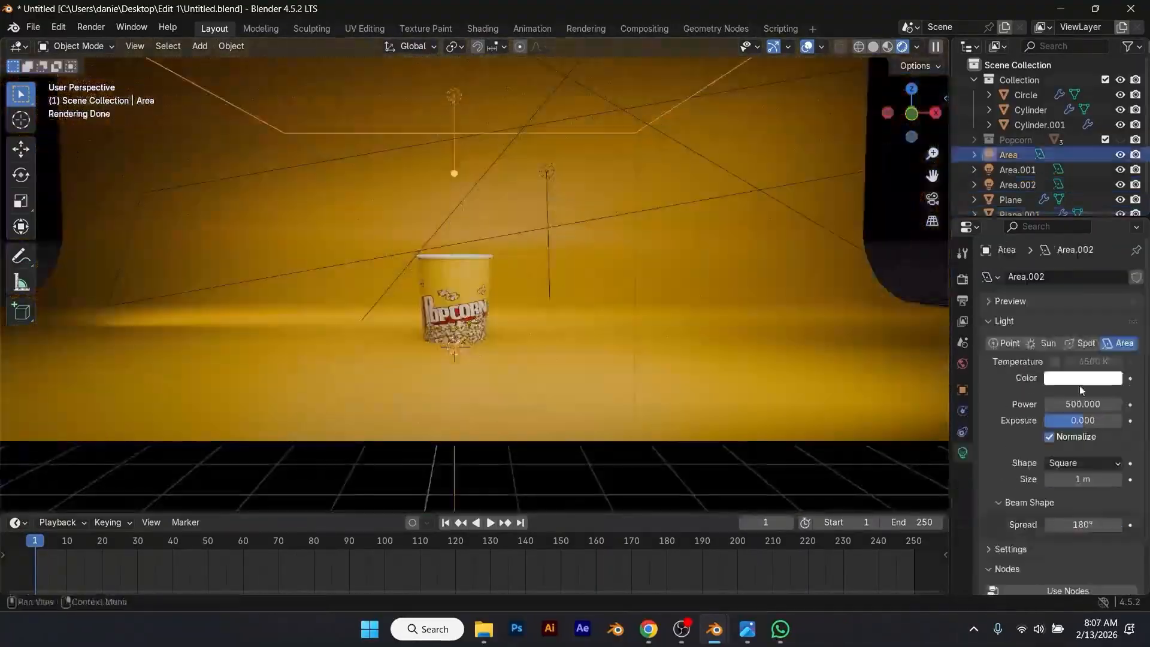
double_click(1080, 404)
type("1000")
key("Return")
scroll(557, 270, "up", 4)
scroll(558, 268, "down", 4)
scroll(524, 297, "up", 4)
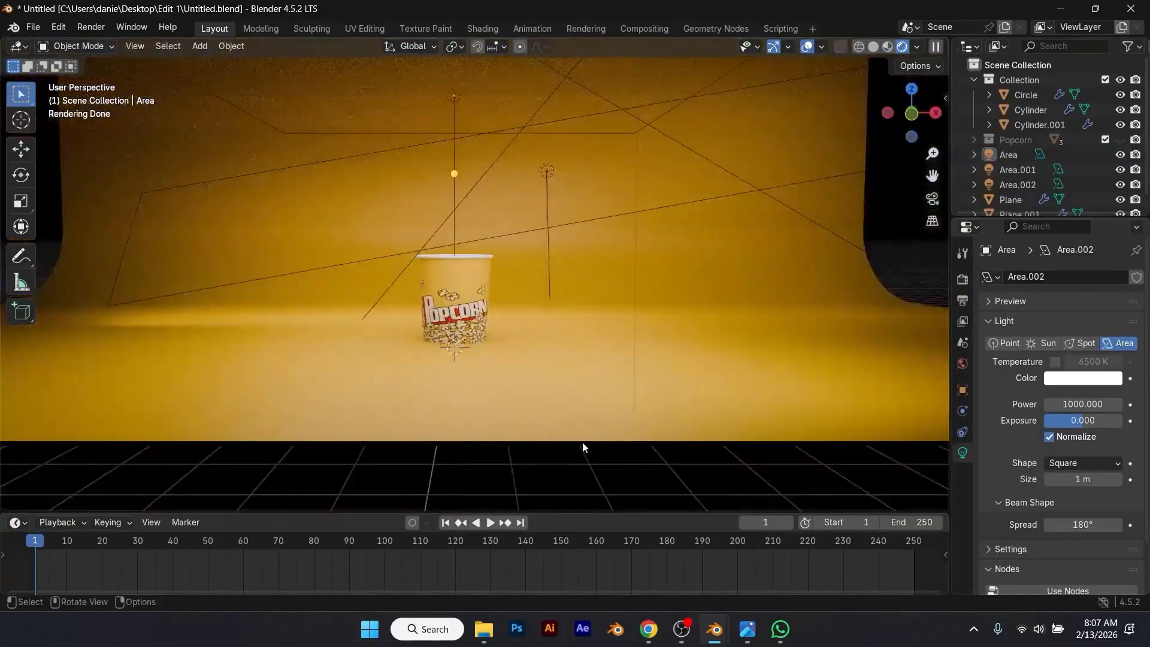
Step: Deselect the light and save the file
left_click(644, 306)
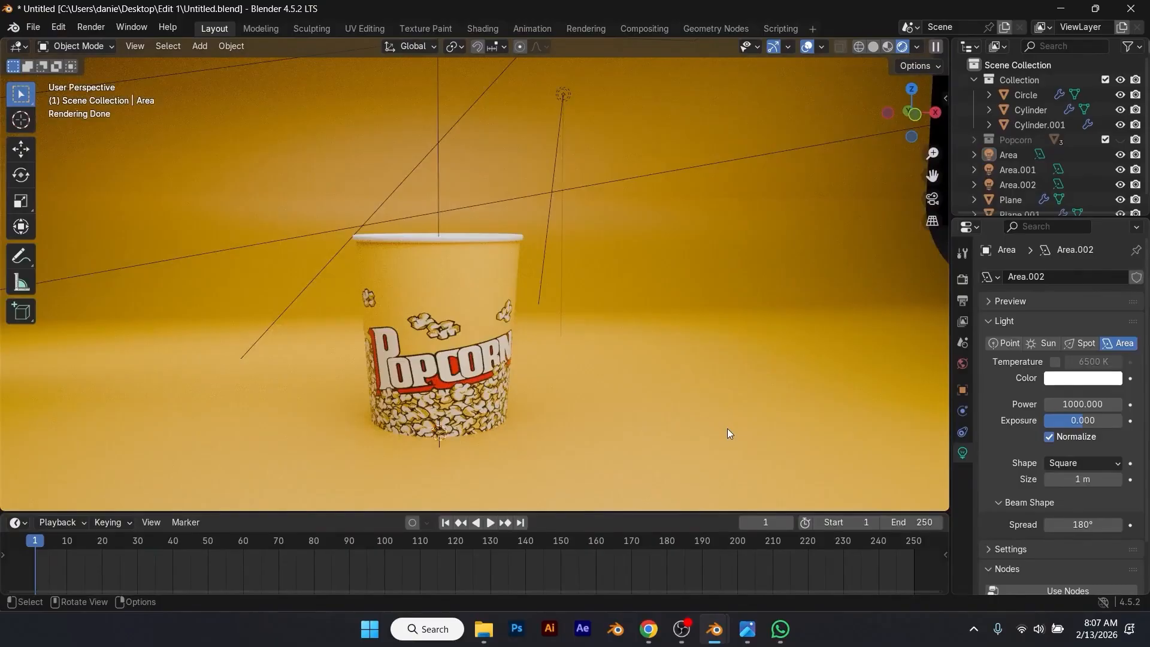
scroll(527, 322, "down", 2)
key("ctrl+s")
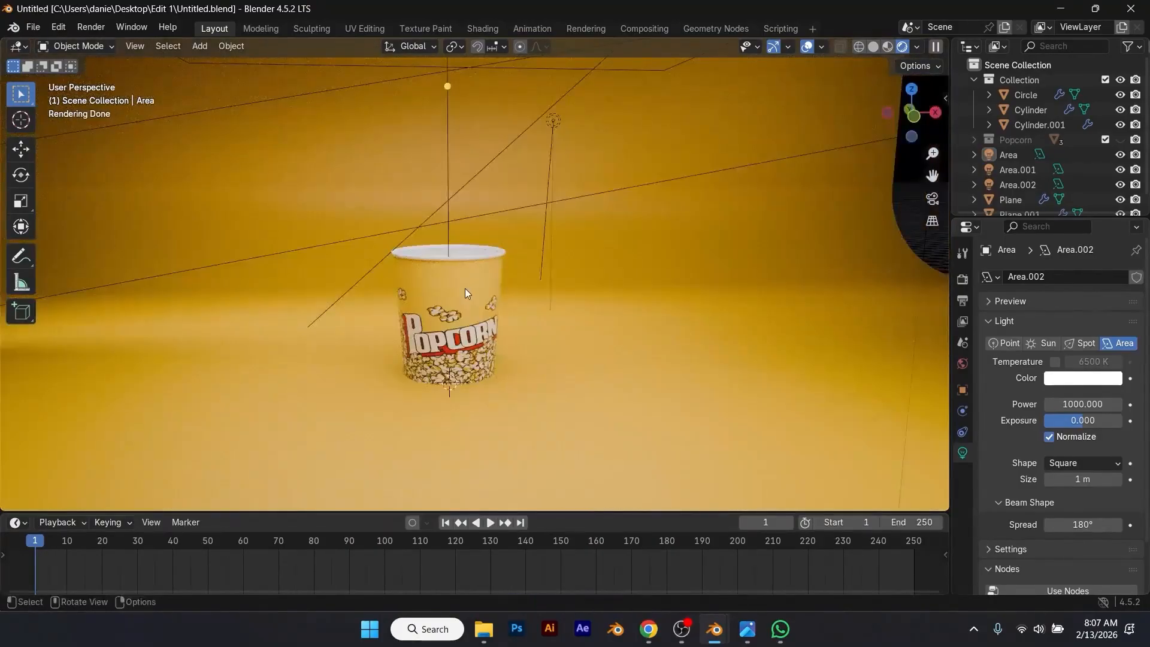
Step: Play the popcorn simulation in rendered shading and stop it at frame 133
mouse_move(494, 405)
middle_mouse_down()
mouse_move(478, 396)
mouse_move(490, 400)
middle_mouse_up()
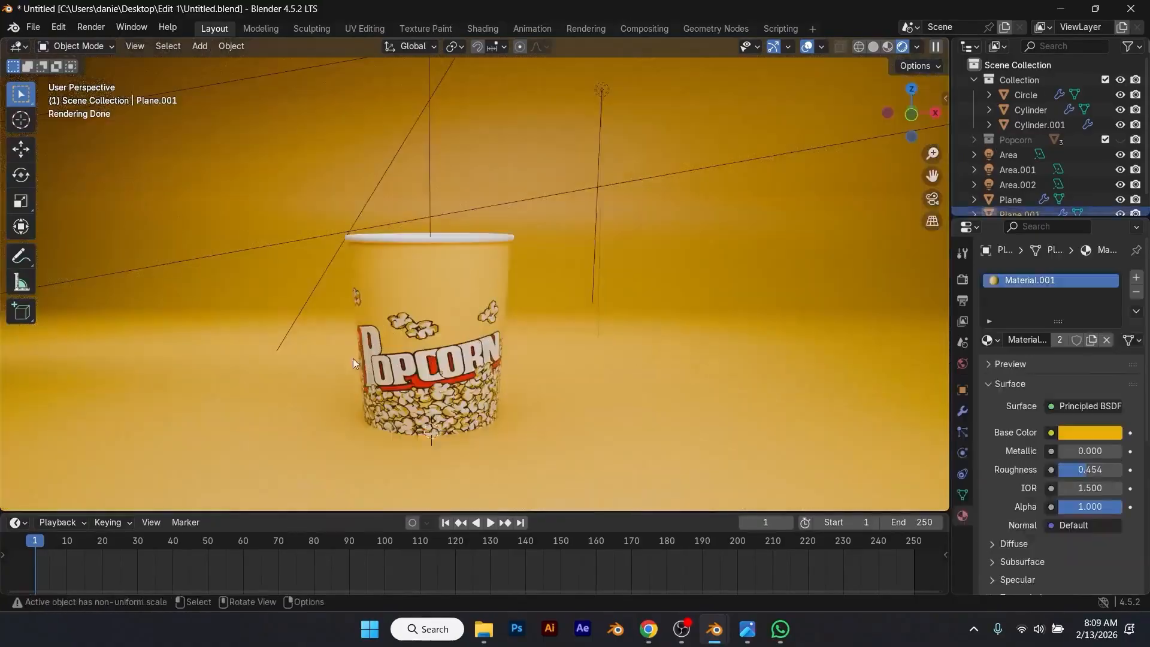
middle_click_drag(353, 358, 499, 347)
key("space")
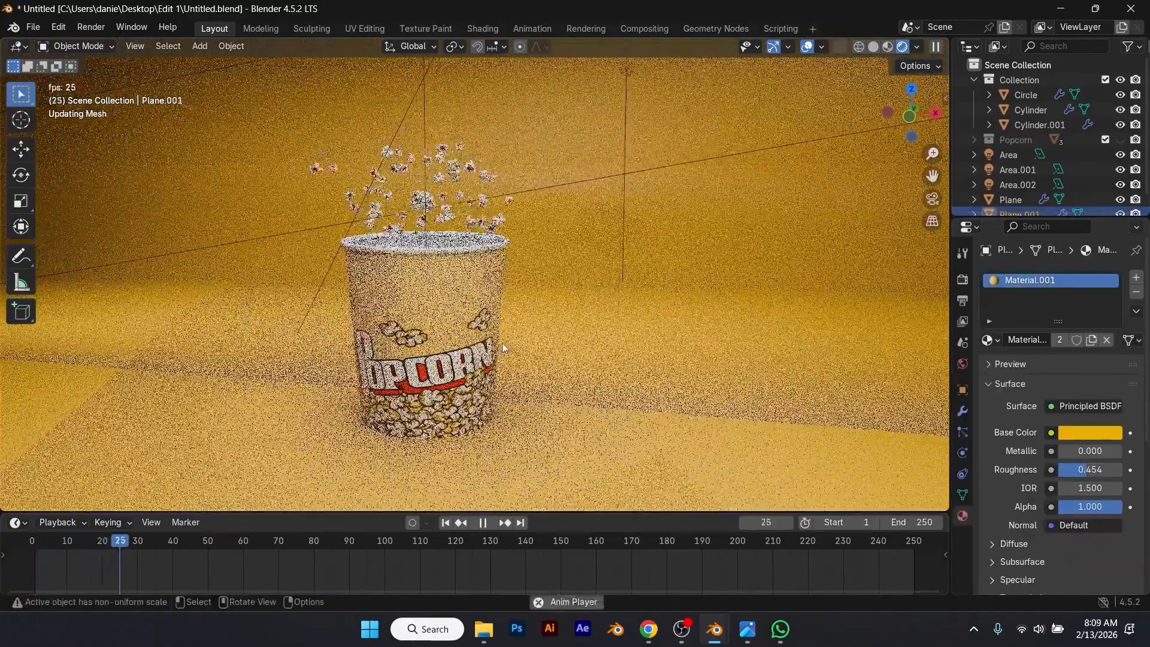
middle_click_drag(573, 343, 625, 350)
key("space")
Step: Examine the rendered popcorn, cup and lighting at frame 133 up close and from several angles
scroll(526, 181, "up", 8)
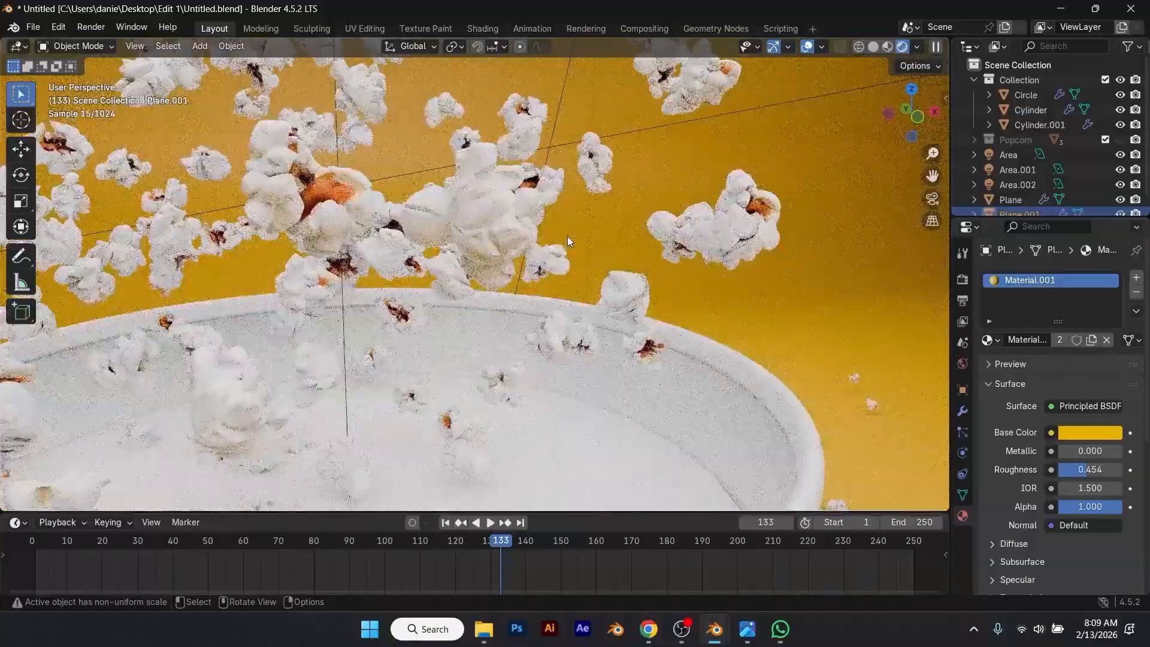
scroll(569, 236, "down", 8)
scroll(611, 264, "down", 6)
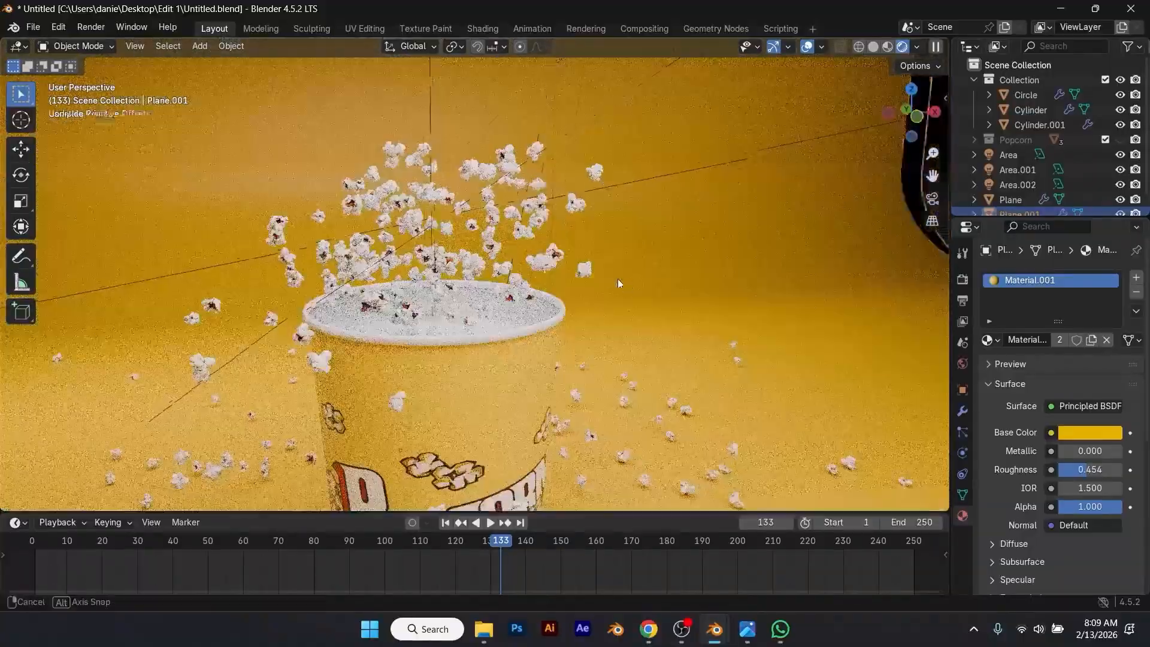
middle_click_drag(607, 250, 584, 228, "shift")
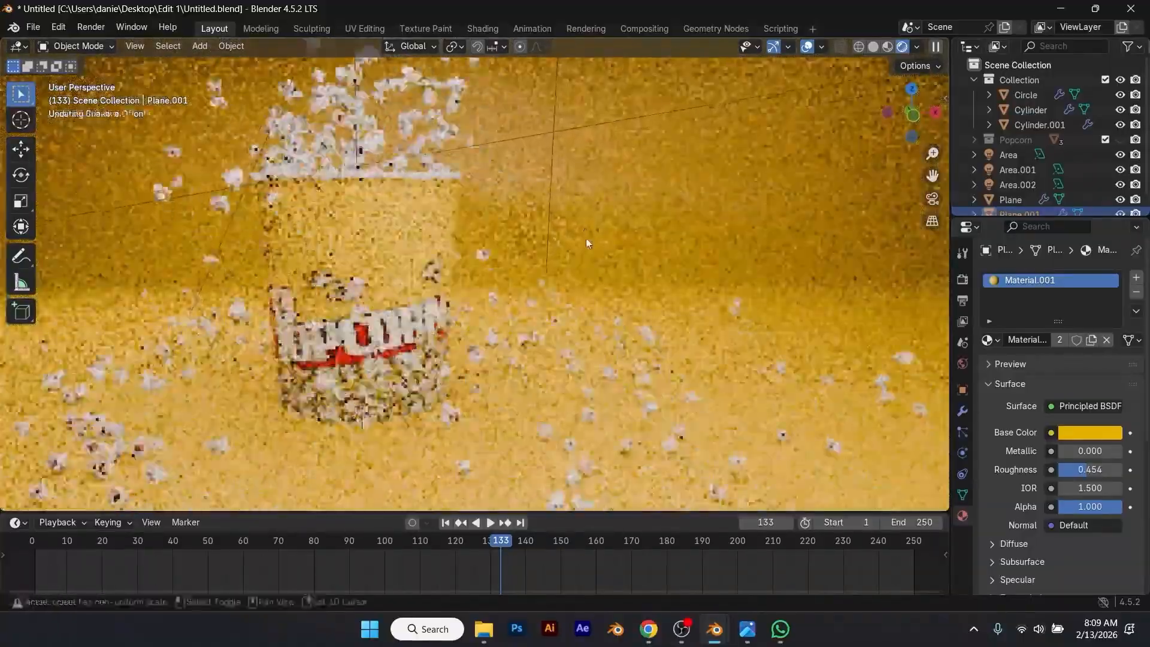
scroll(607, 412, "up", 2)
middle_click_drag(451, 418, 511, 423)
middle_click_drag(512, 426, 544, 440)
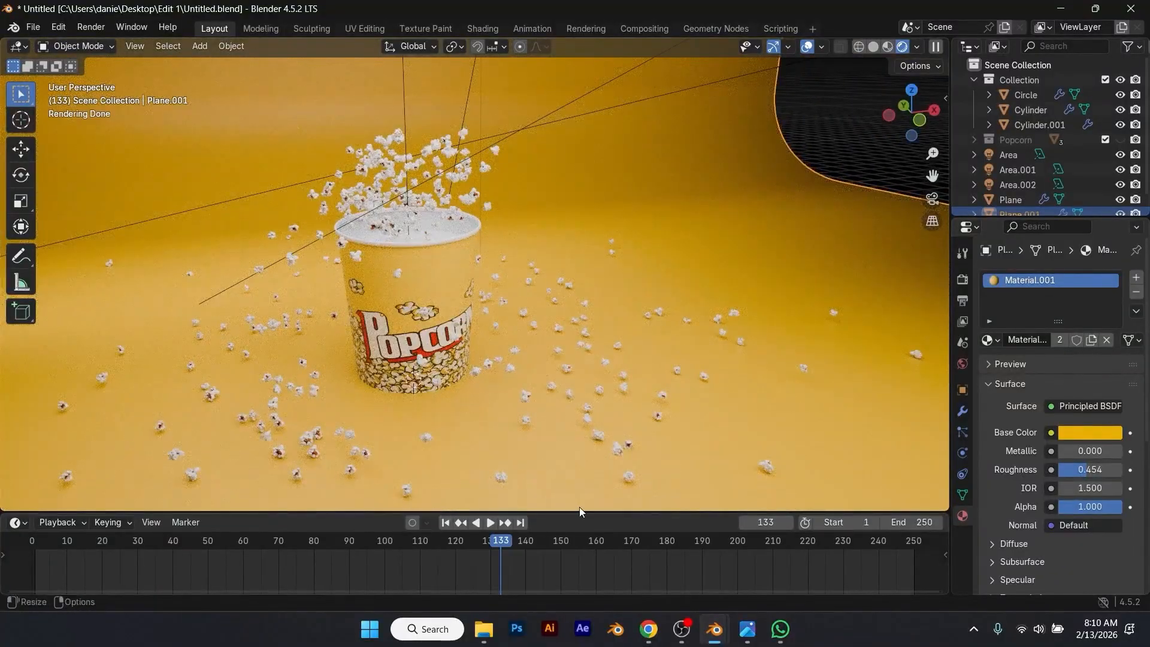
scroll(656, 351, "up", 2)
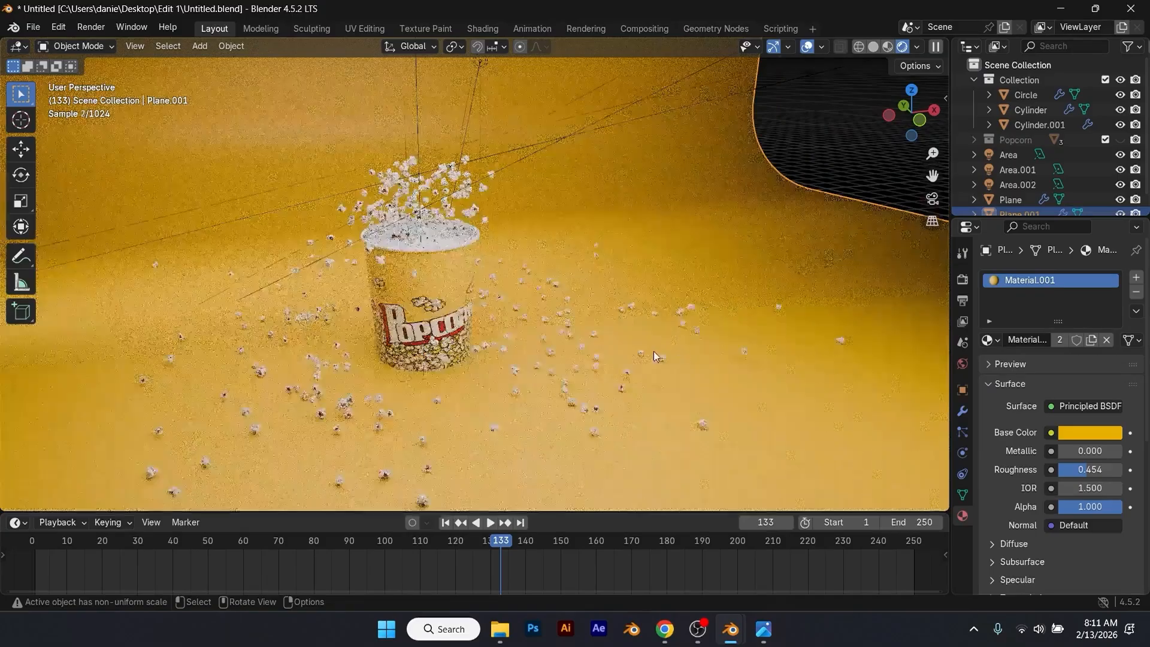
Step: Change the viewport to solid shading and return the timeline to frame 1
left_click(874, 47)
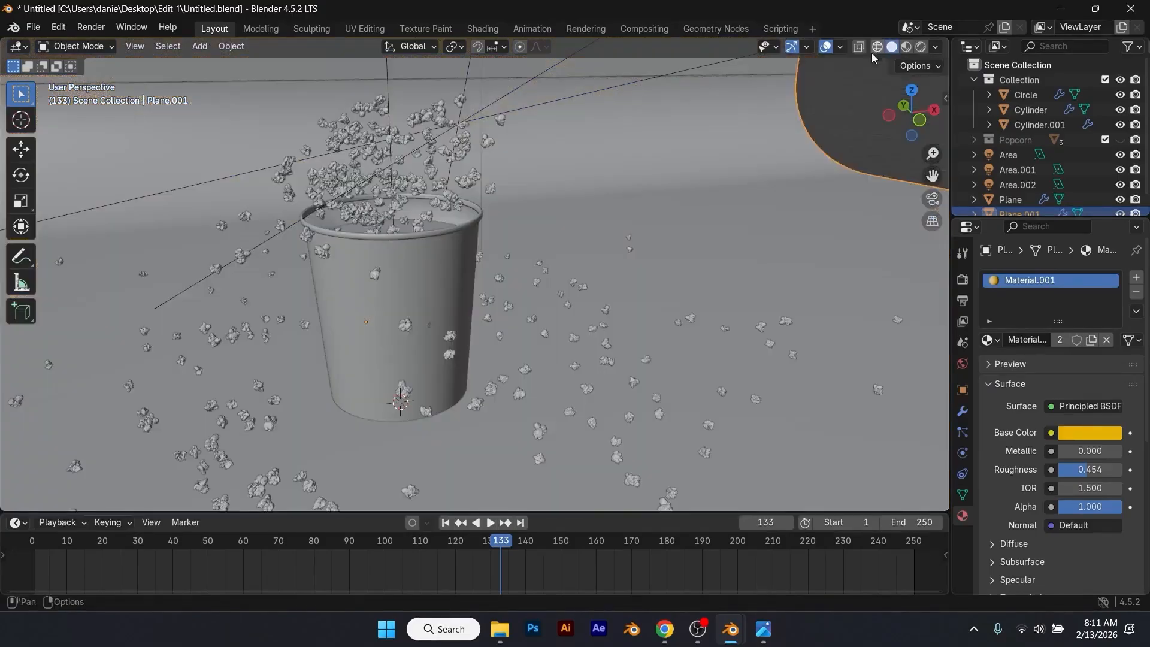
left_click(445, 522)
scroll(450, 404, "down", 2)
middle_click_drag(451, 404, 407, 397)
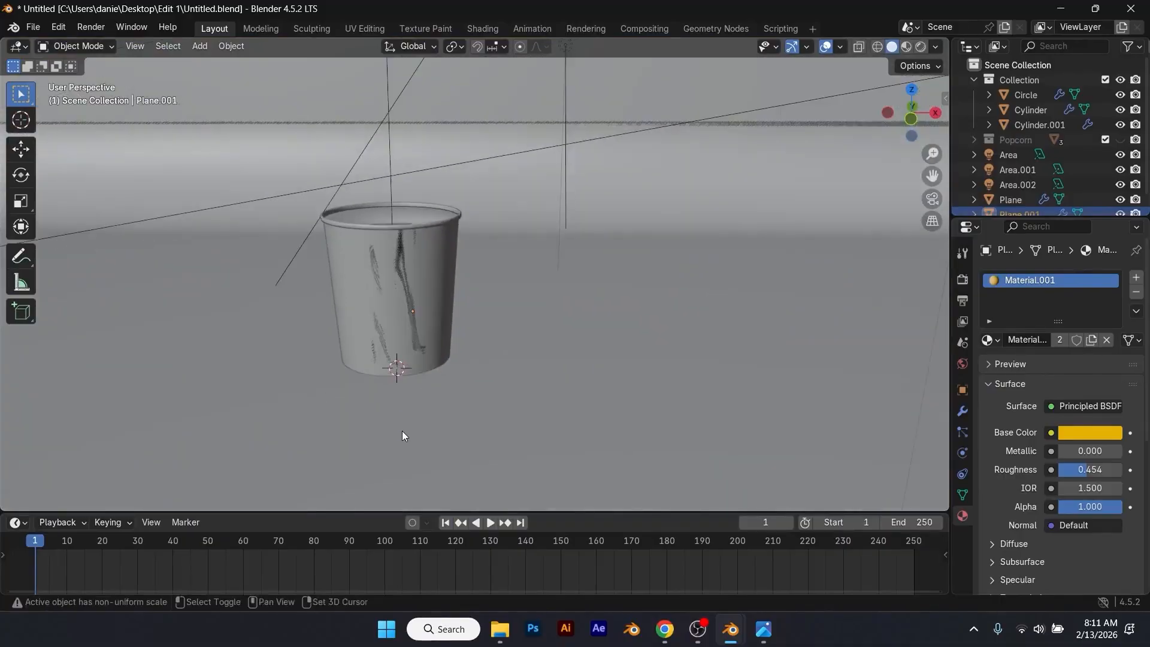
Step: Add a camera at the world origin
key("shift+a")
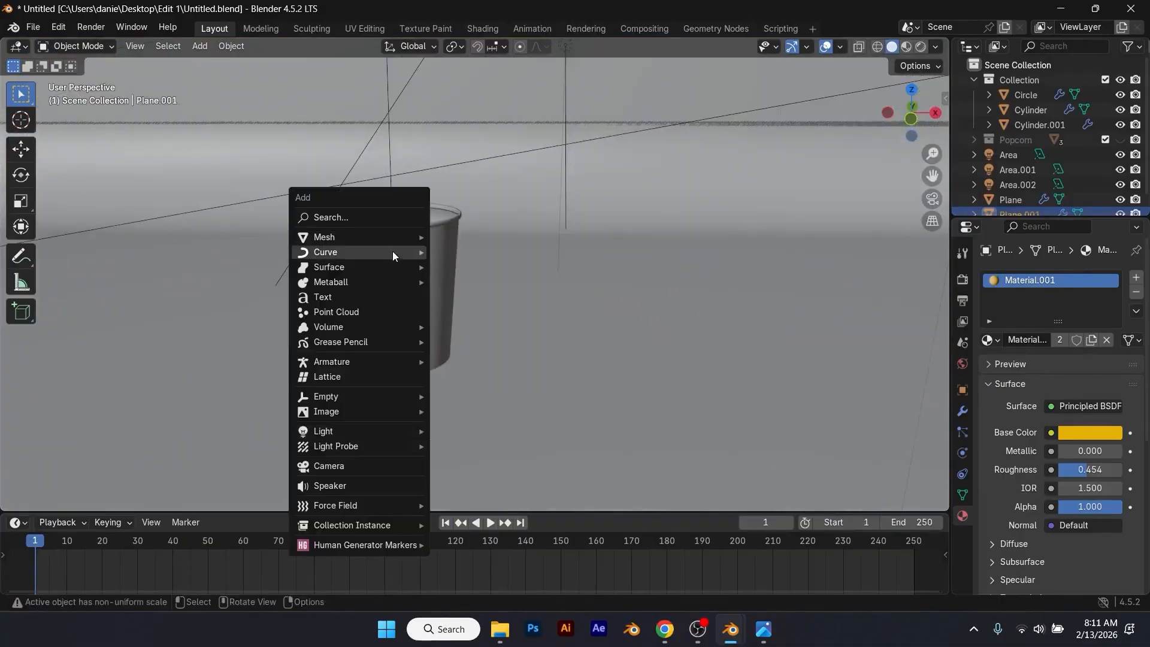
left_click(371, 466)
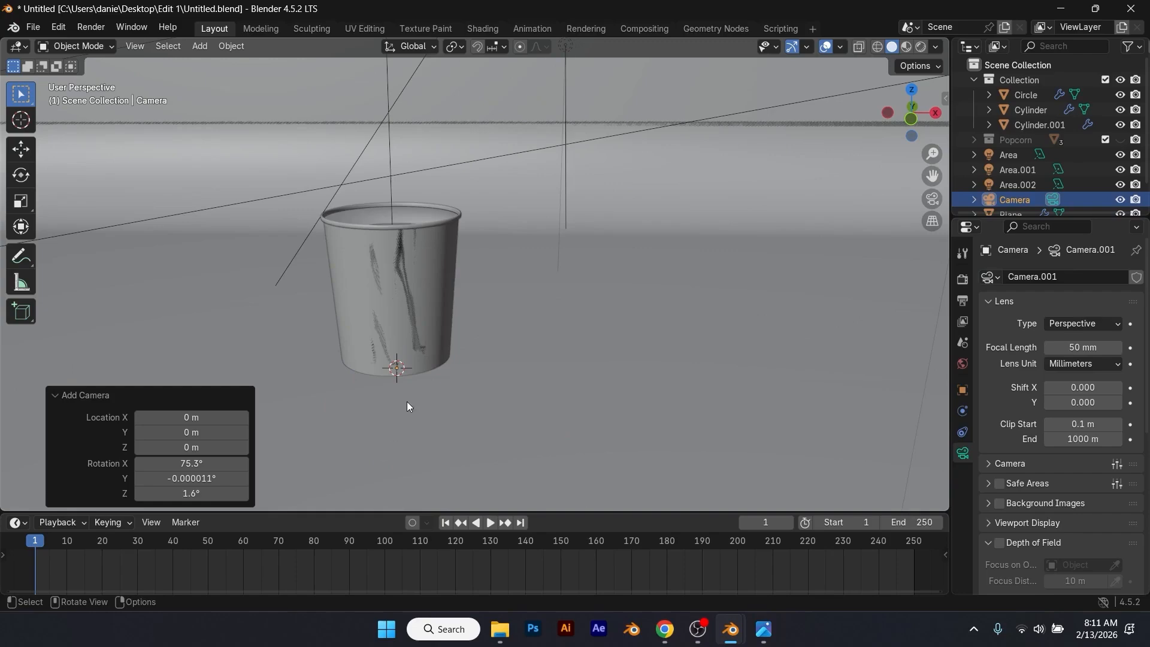
middle_click_drag(469, 393, 519, 306)
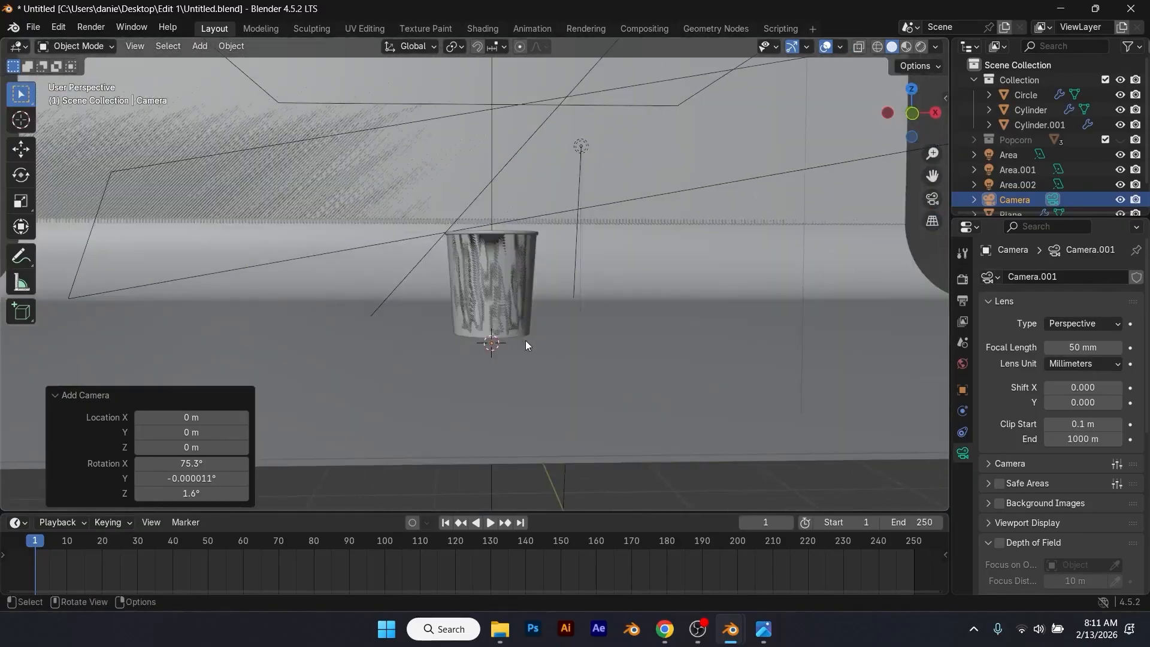
Step: Delete the curved bend and upright wall faces of Plane.001, keeping only its flat floor, and return to Object Mode
middle_click_drag(526, 342, 378, 373)
left_click(481, 311)
left_click_drag(569, 125, 729, 298)
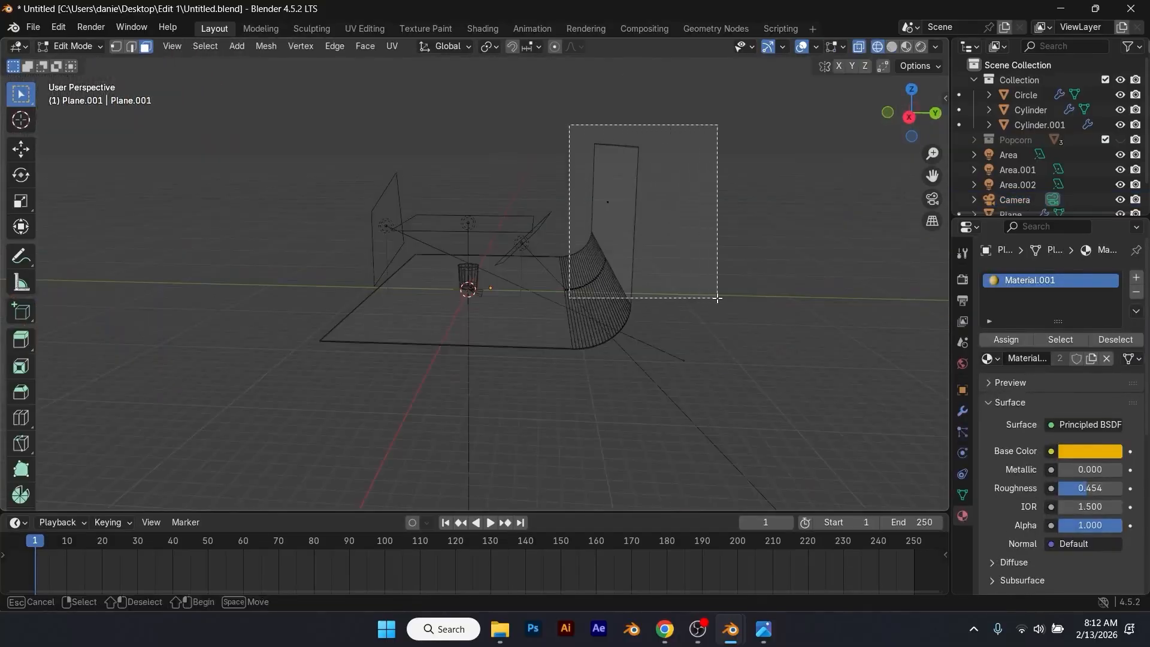
key("x")
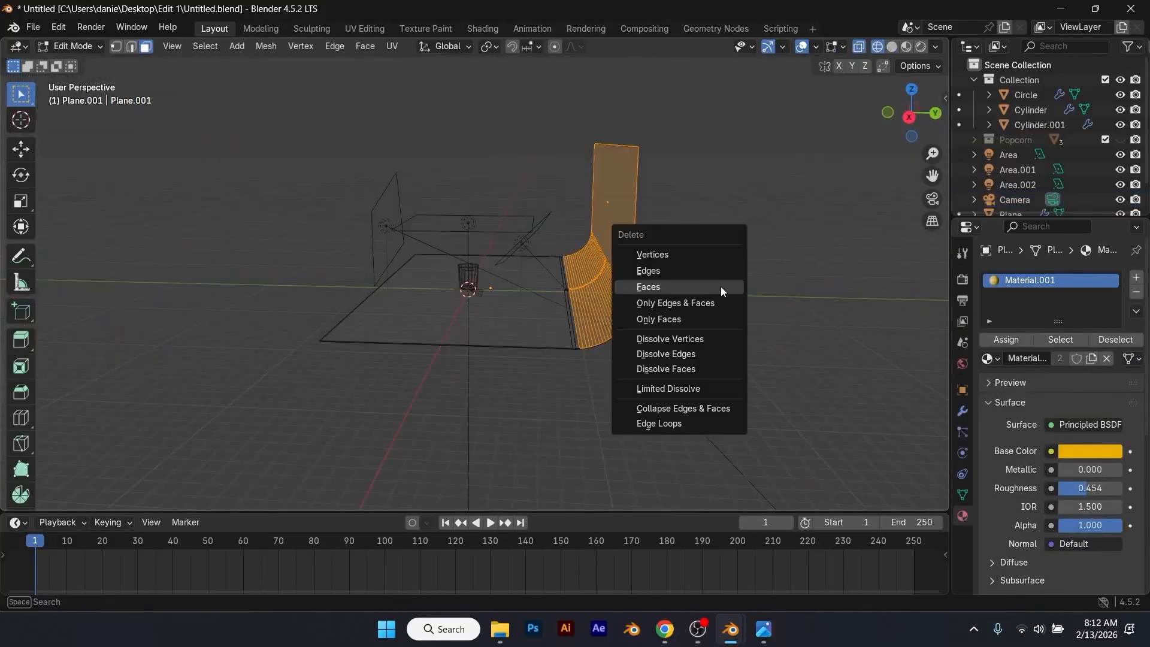
left_click(721, 287)
middle_click_drag(688, 283, 663, 290)
key("Tab")
key("z")
left_click(768, 267)
left_click(789, 320)
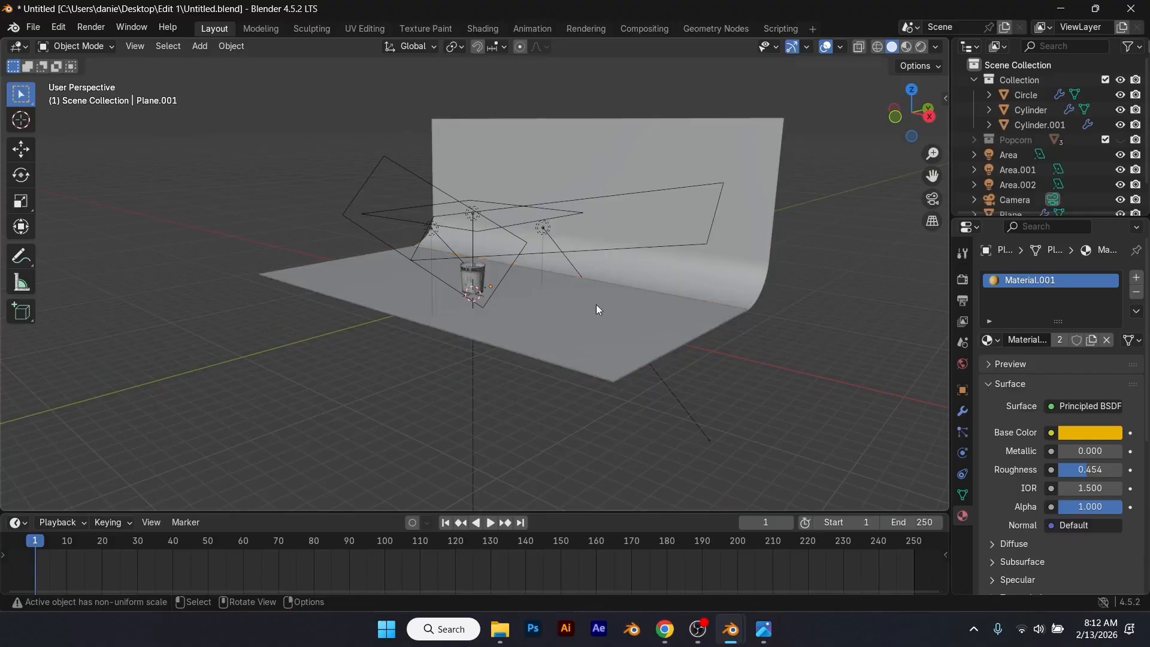
middle_click_drag(613, 310, 657, 314)
scroll(538, 277, "up", 4)
middle_click_drag(538, 282, 530, 239)
scroll(531, 241, "up", 3)
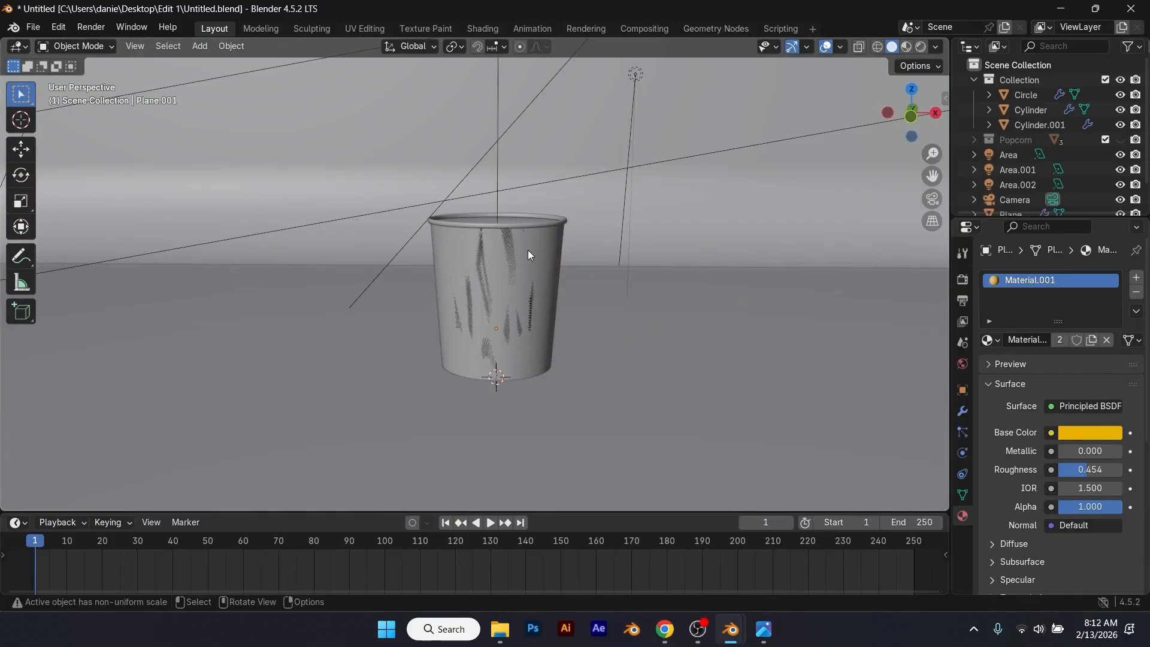
left_click(528, 254)
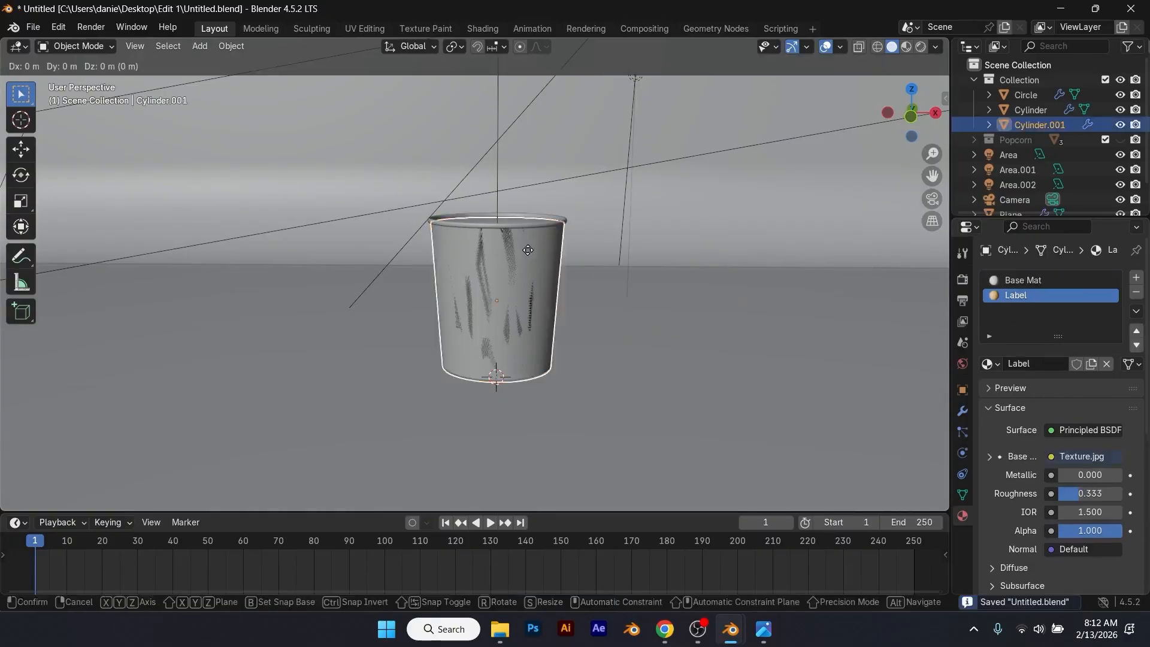
key("s")
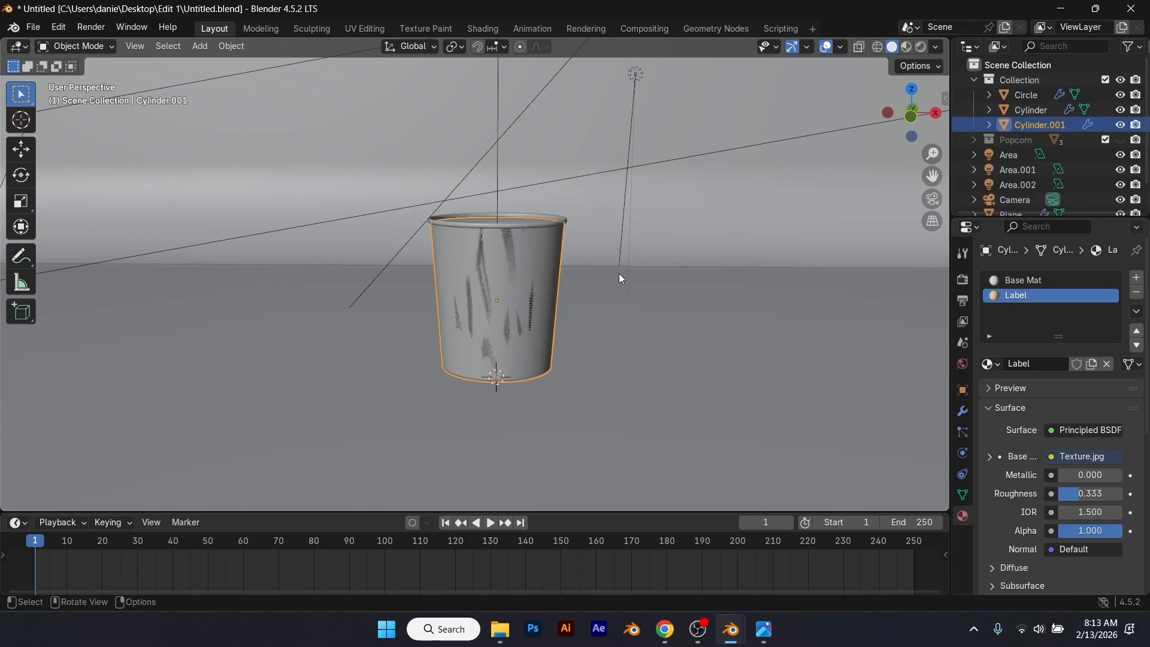
left_click(594, 282)
left_click(510, 299)
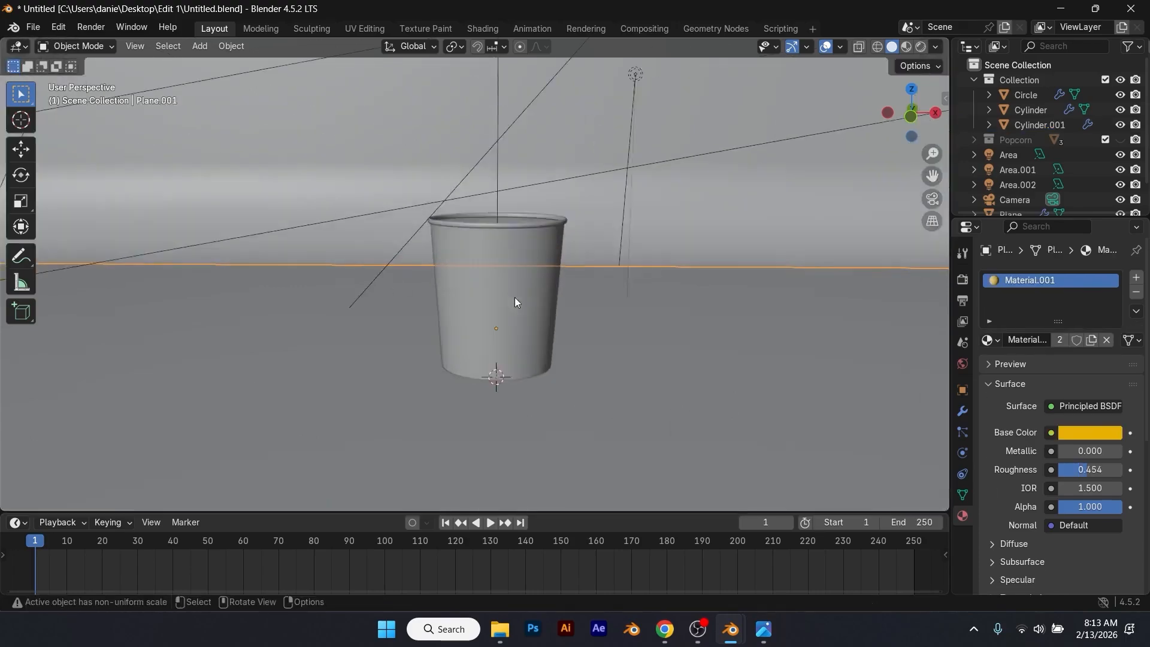
scroll(372, 282, "down", 8)
scroll(455, 298, "up", 12)
scroll(620, 322, "down", 4)
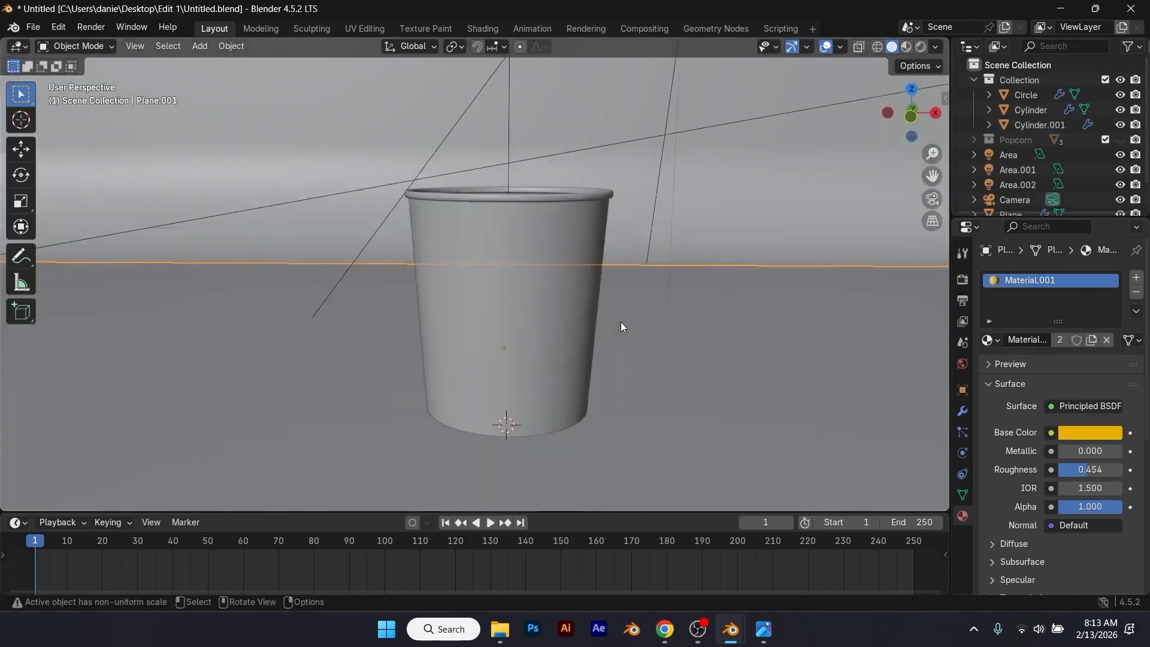
scroll(567, 302, "down", 4)
left_click(503, 300)
key("s")
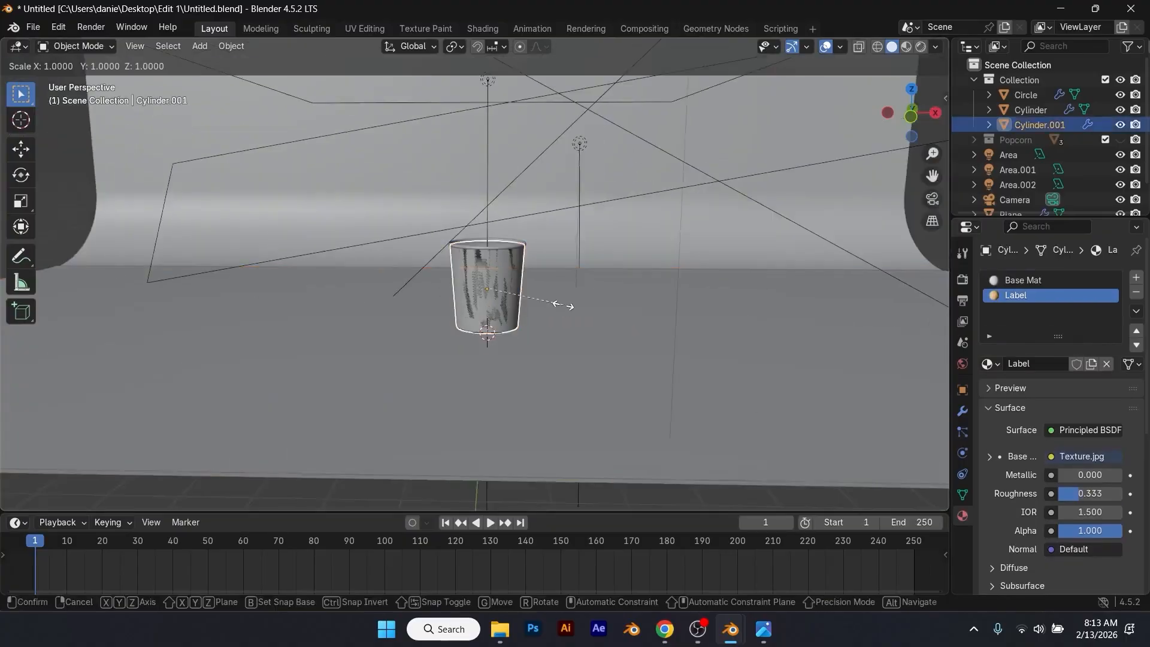
left_click(564, 305)
left_click(562, 295)
Step: Save the file and align the camera to a near-front view that frames the cup in the centre
scroll(562, 292, "up", 3)
scroll(432, 261, "down", 4)
key("alt+a")
key("ctrl+s")
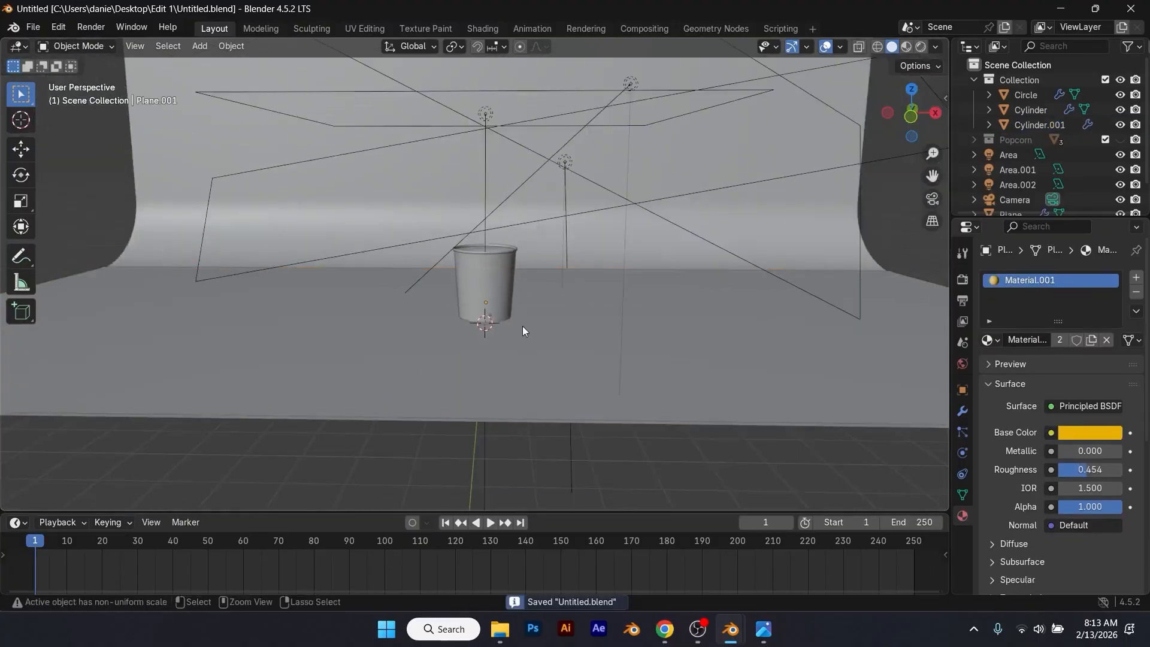
mouse_move(523, 319)
middle_mouse_down()
mouse_move(514, 316)
mouse_move(526, 298)
middle_mouse_up()
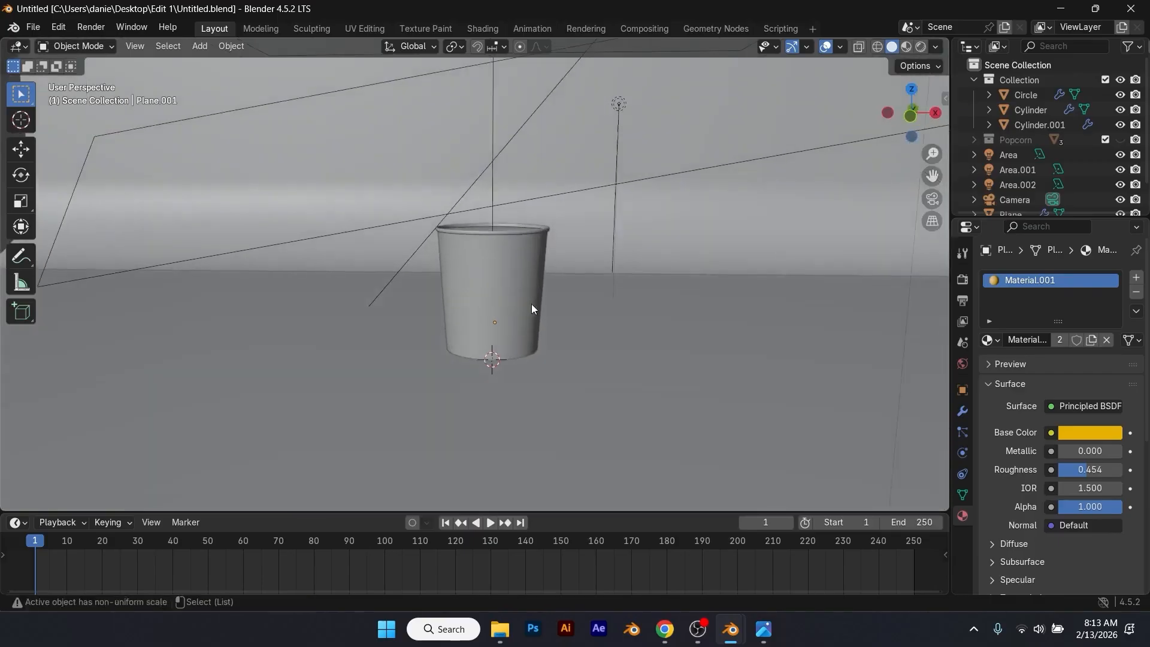
key("ctrl+alt+KP_0")
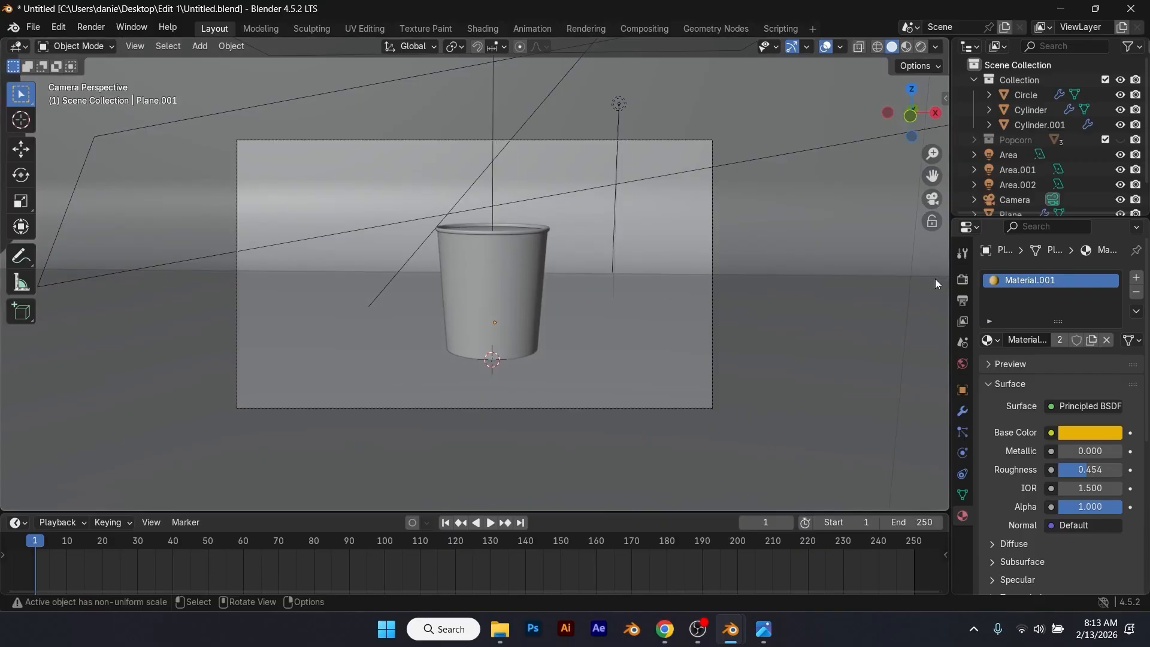
Step: Set the output frame rate to 30 fps and the end frame to 300
left_click(963, 279)
left_click(962, 301)
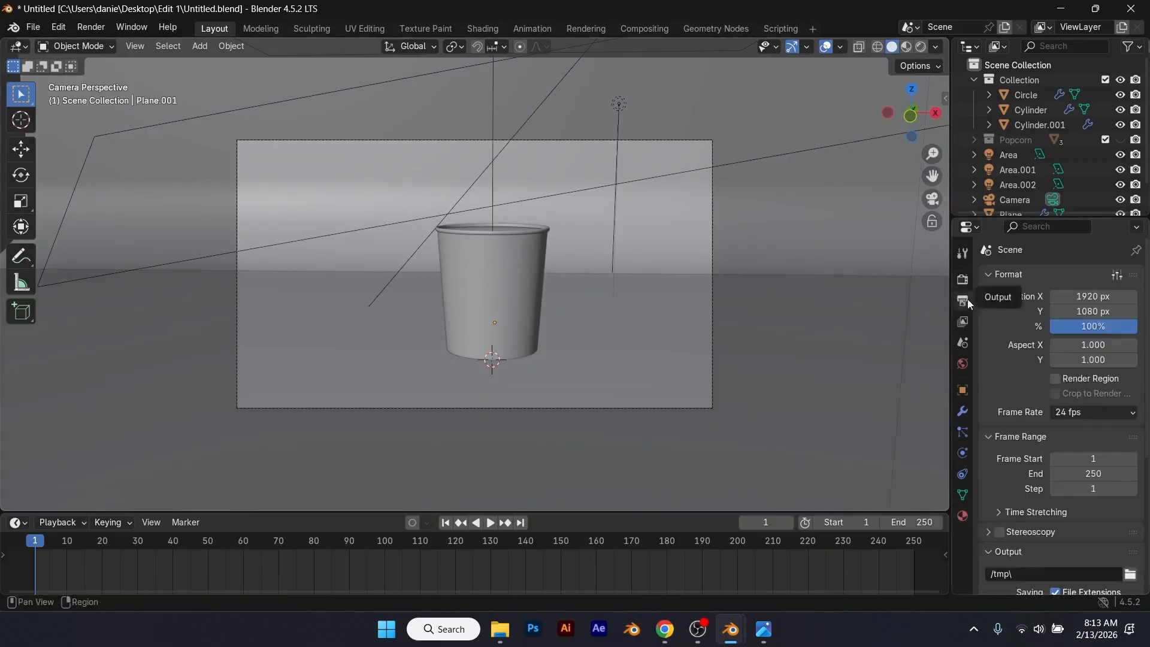
left_click(1115, 411)
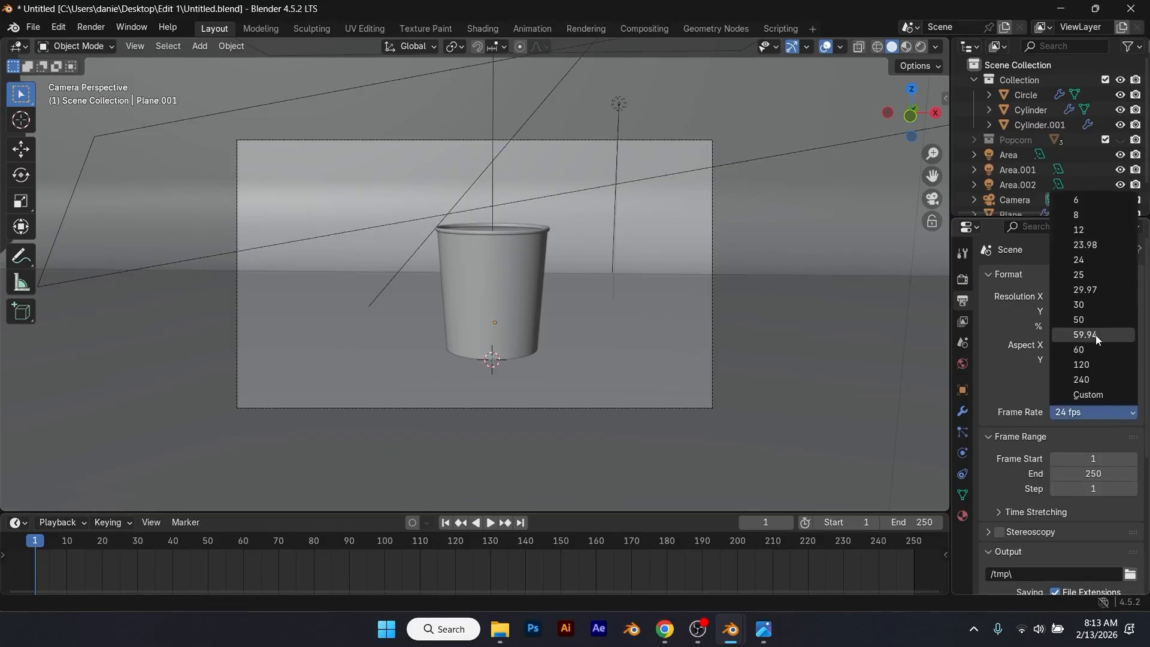
left_click(1091, 304)
left_click(1105, 474)
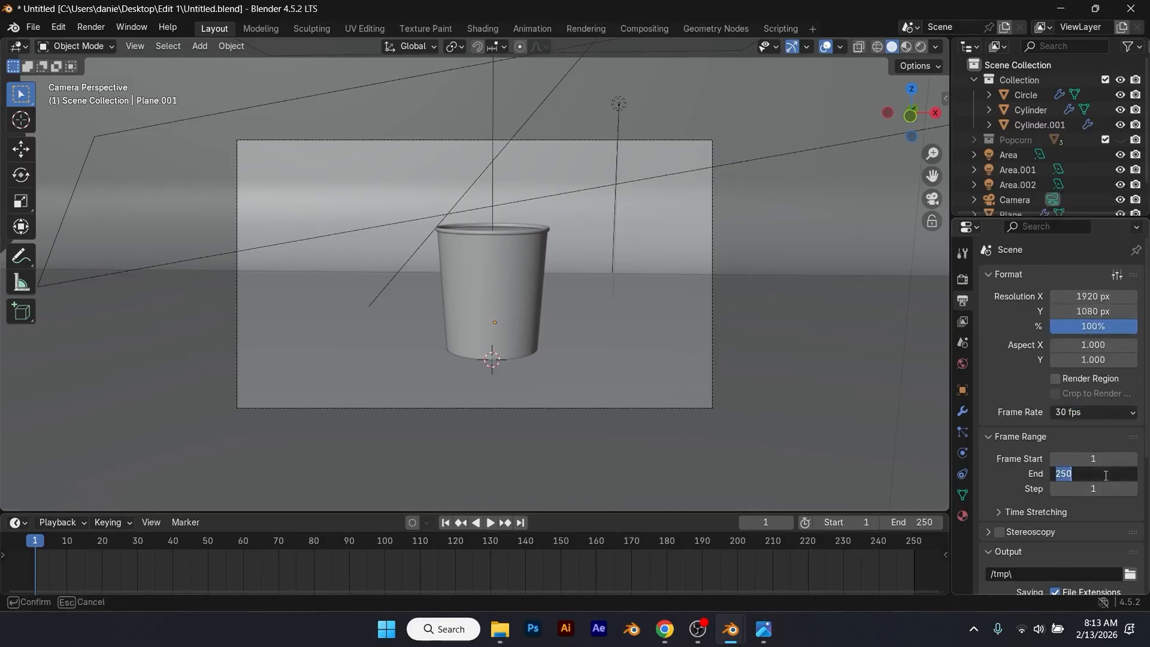
key("Return")
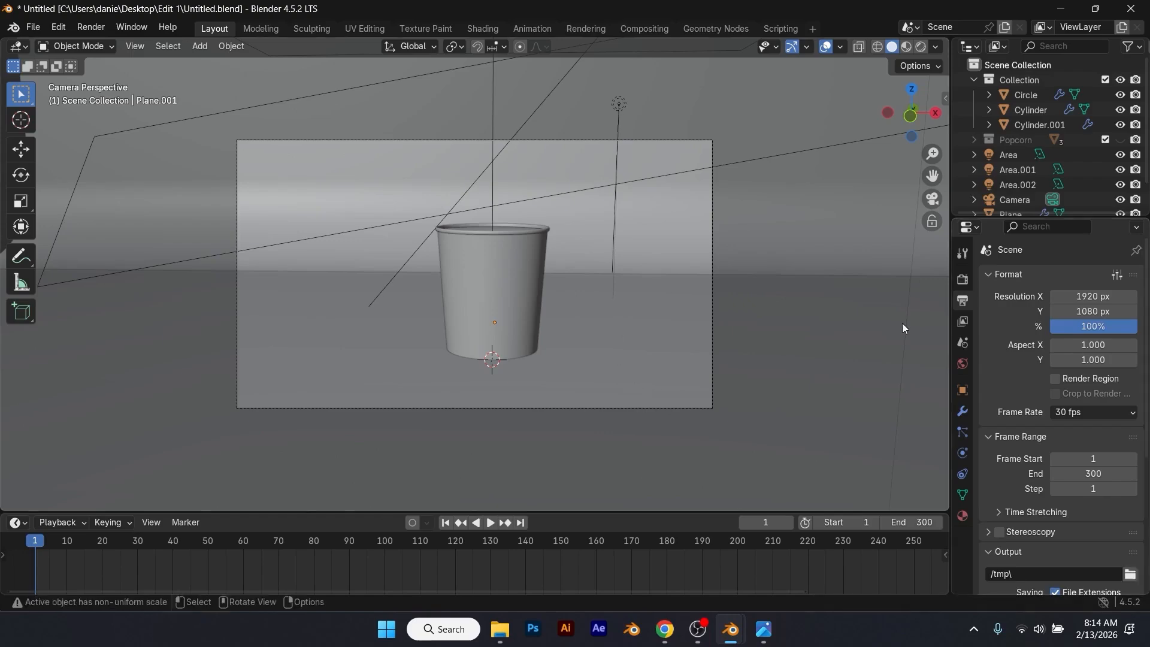
Step: Show the 3D viewport's view and camera lock settings and leave the camera view
key("n")
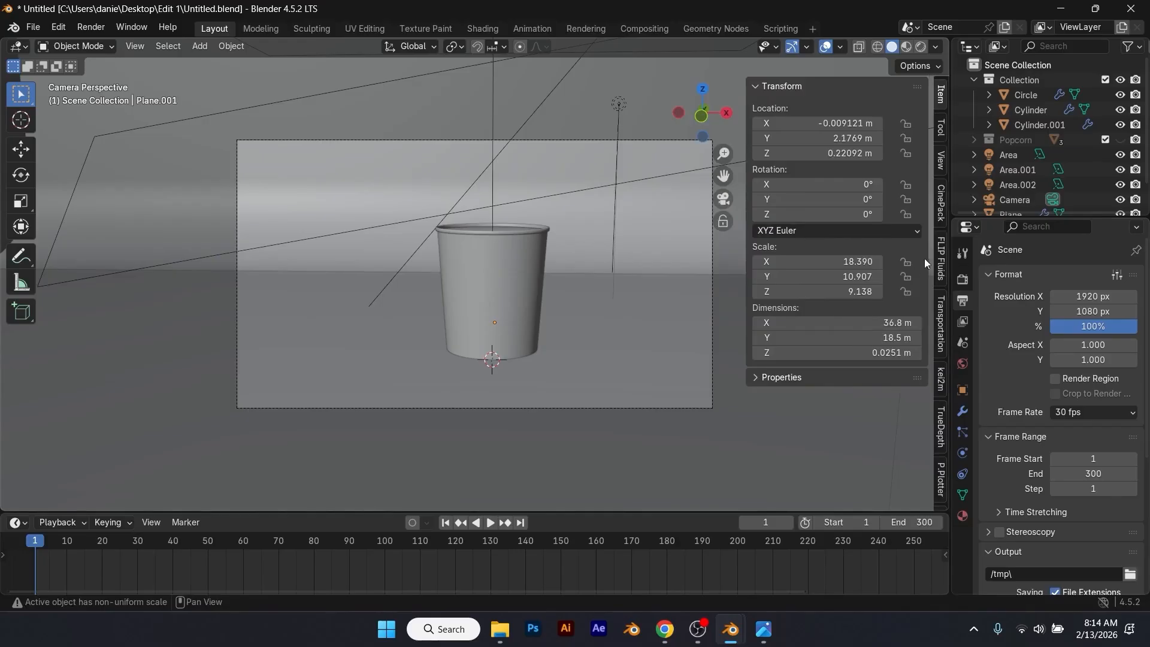
left_click(944, 161)
mouse_move(672, 305)
middle_mouse_down("shift")
mouse_move(637, 300)
mouse_move(666, 325)
middle_mouse_up("shift")
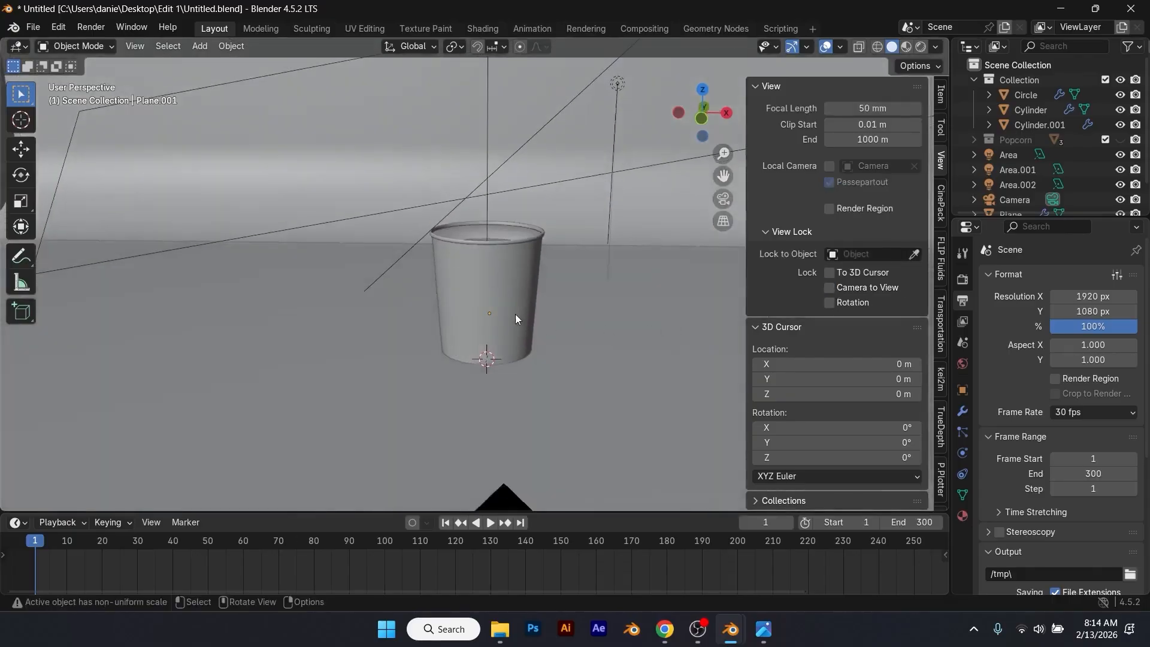
Step: Add a Plain Axes empty at the world origin and scale it up by about 8.49
key("shift+a")
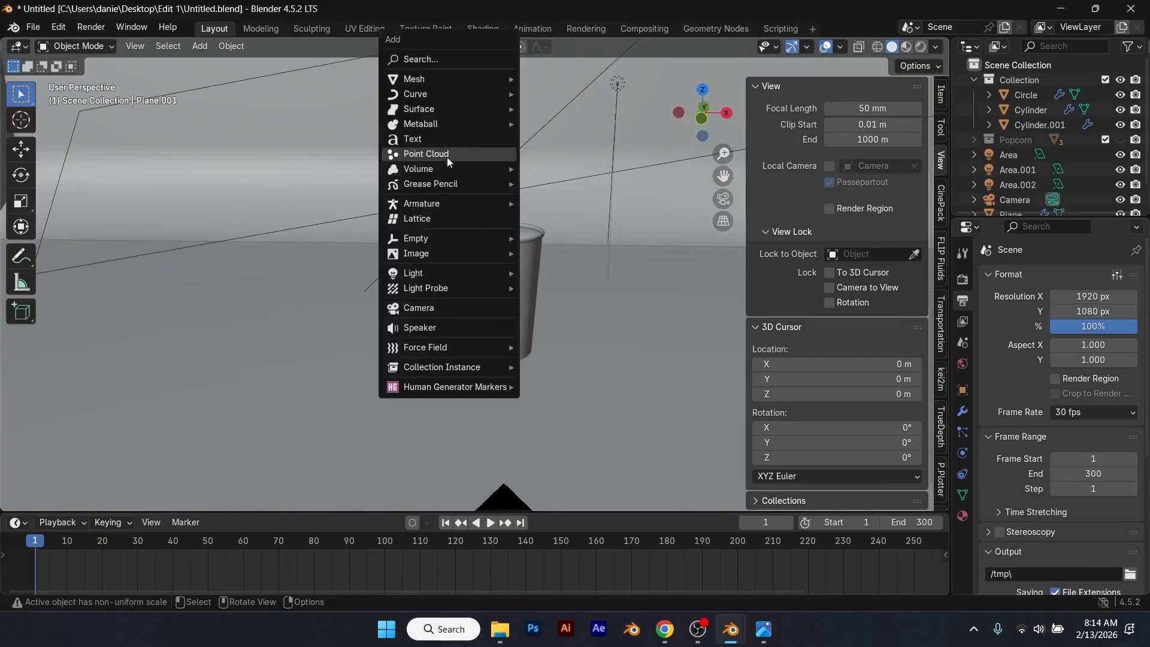
mouse_move(447, 239)
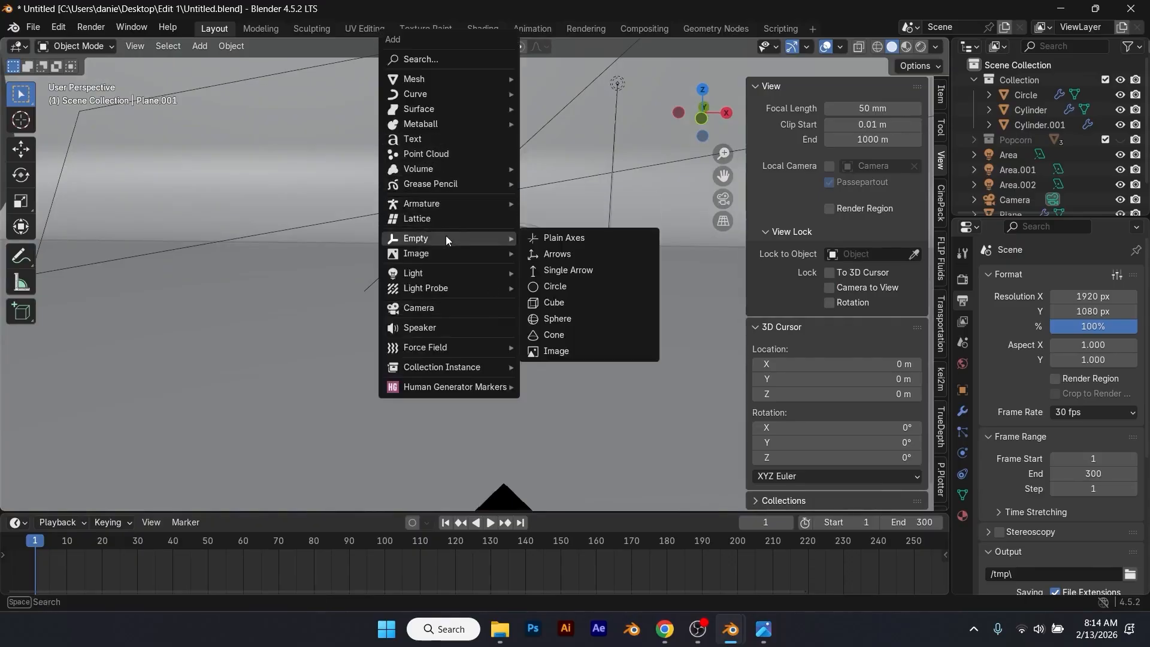
left_click(551, 239)
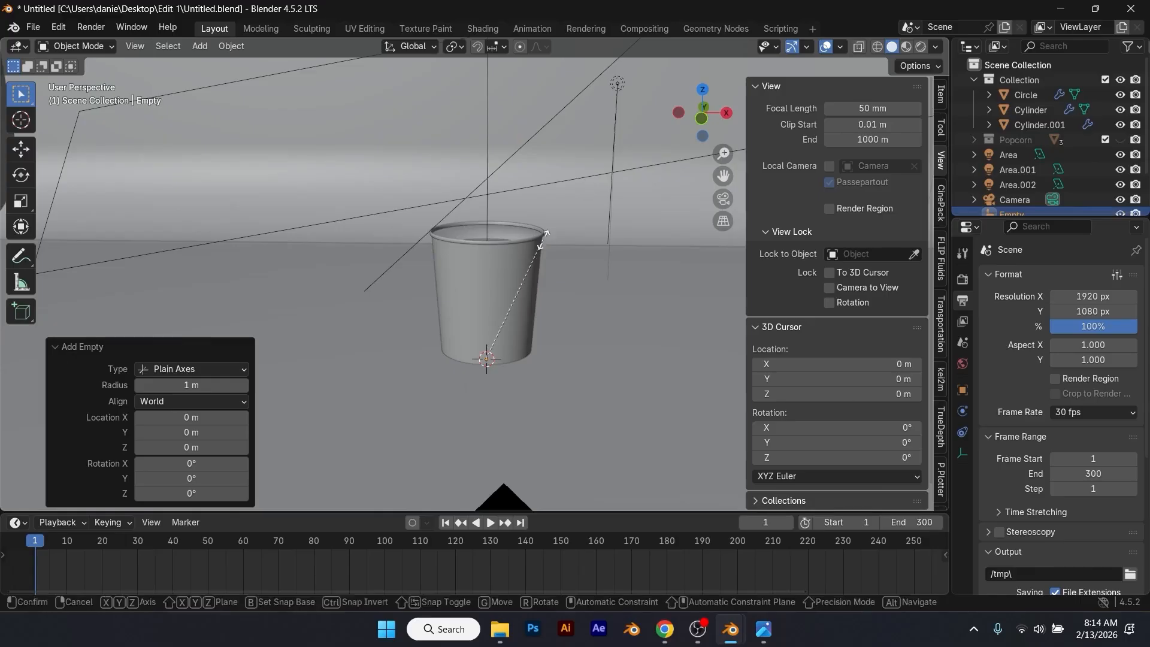
key("s")
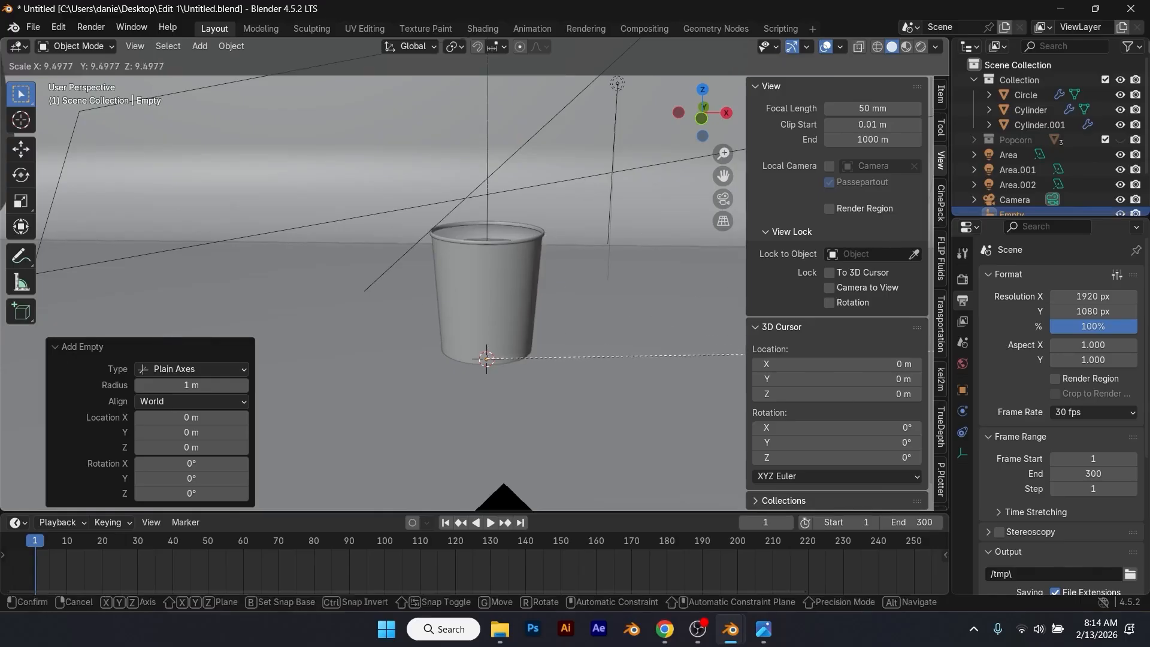
left_click(660, 342)
Step: Scale the empty by about 0.54 and raise it about 1.4 m along Z to the middle of the cup
scroll(574, 344, "down", 2)
scroll(568, 341, "down", 3)
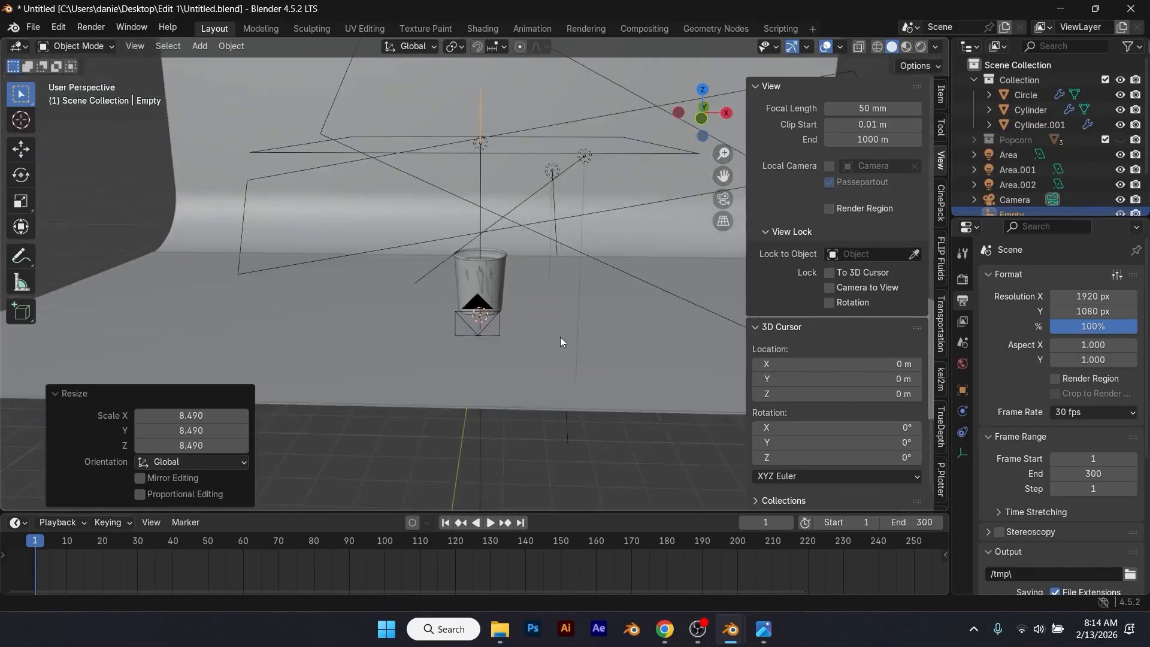
middle_click_drag(525, 210, 562, 263)
key("s")
left_click(545, 338)
key("g")
key("z")
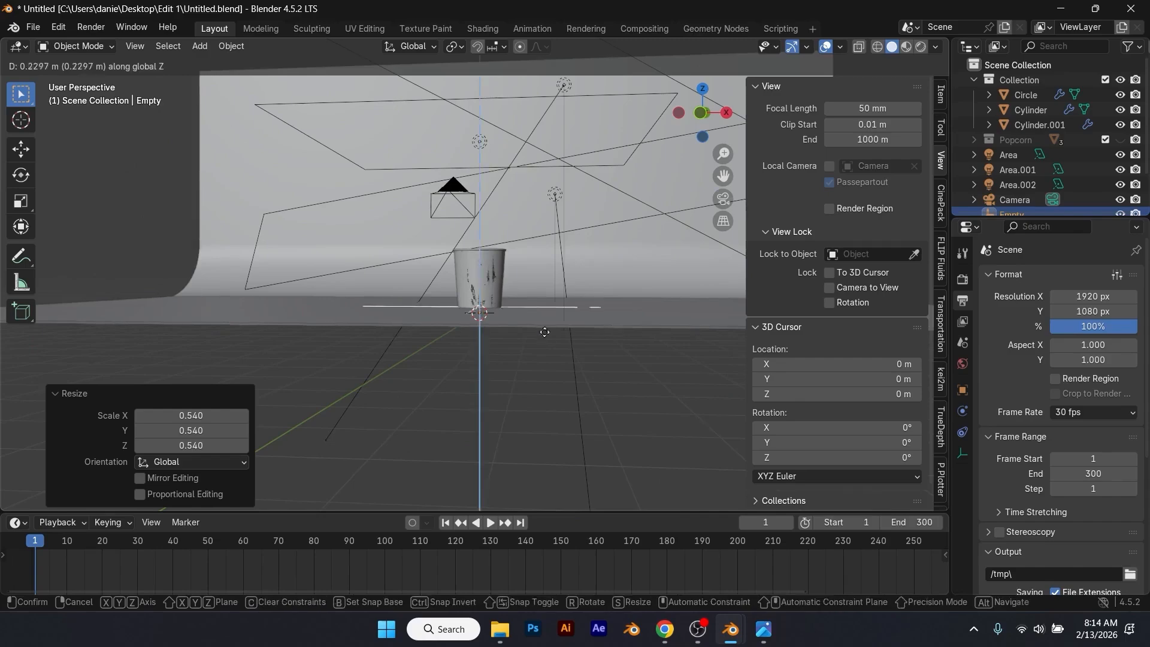
left_click(520, 299)
Step: Shrink the empty further in the top view, to a scale of about 2.7
middle_click_drag(520, 298, 530, 325)
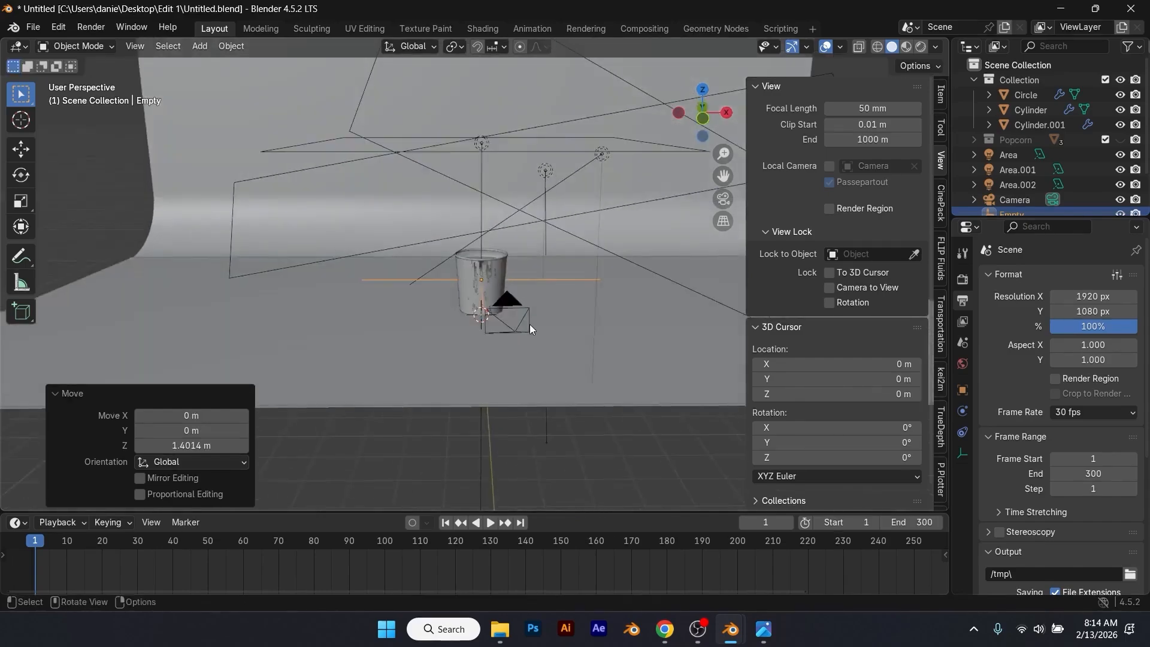
key("KP_7")
key("s")
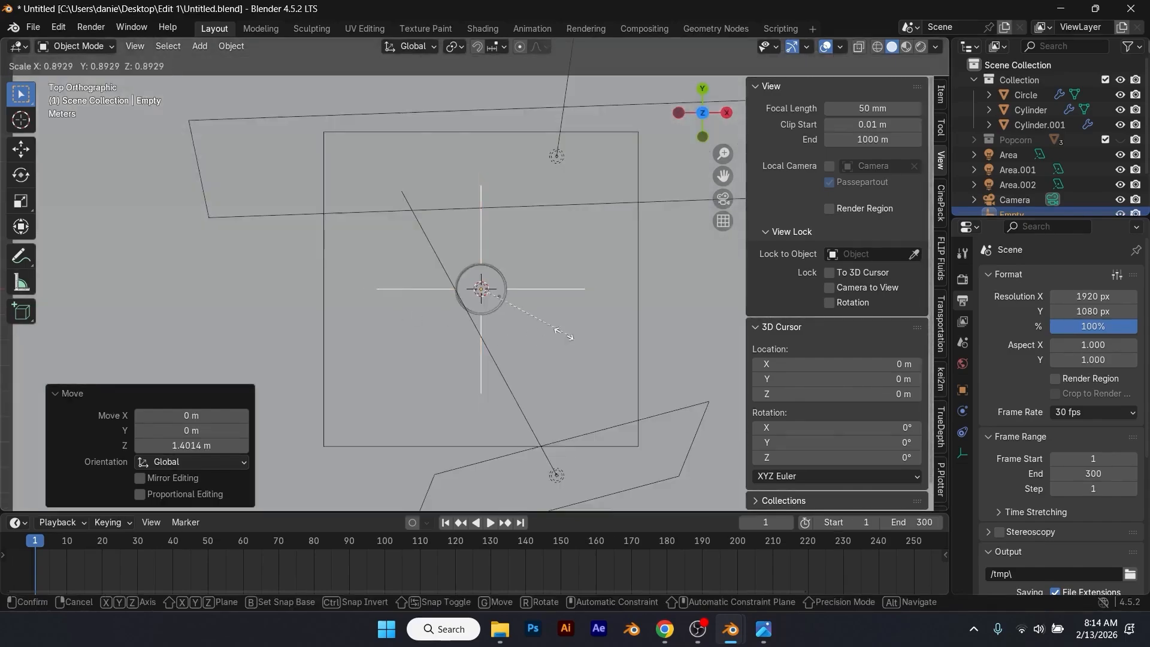
left_click(531, 318)
Step: Parent the three area lights, the camera and the flat floor Plane.001 to the empty, using Object with Keep Transform
middle_click_drag(531, 318, 504, 107)
left_click(415, 159)
left_click(415, 159, "shift")
left_click(707, 145, "shift")
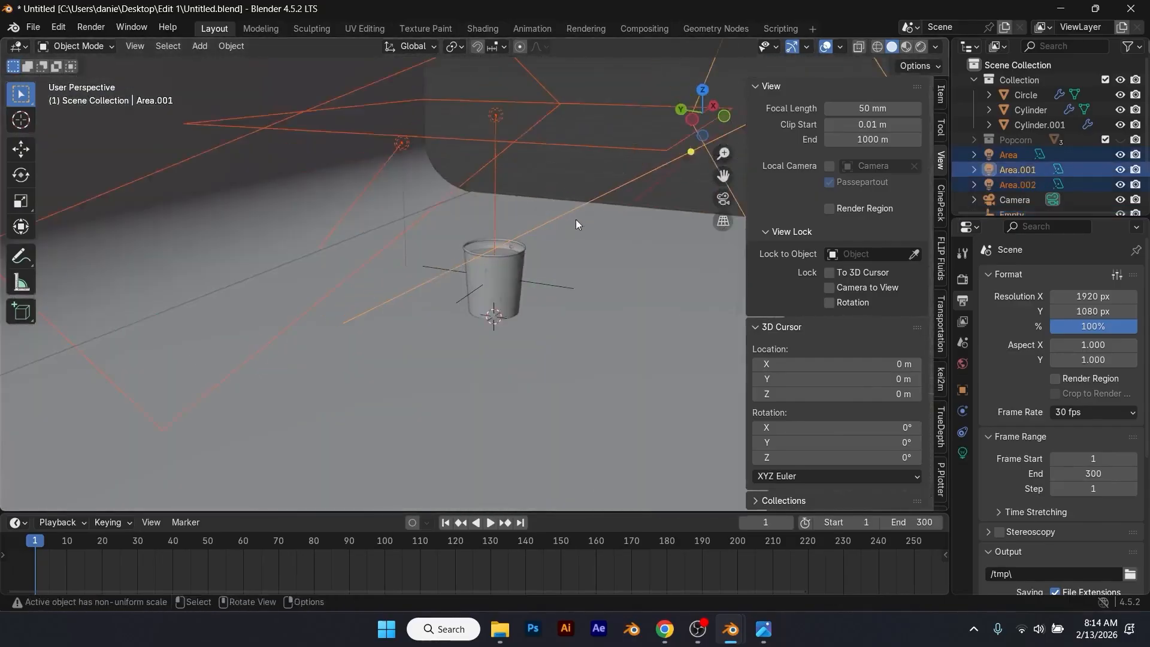
left_click(609, 342, "shift")
scroll(612, 345, "down", 4)
middle_click_drag(617, 346, 652, 258)
left_click(653, 256, "shift")
scroll(599, 270, "up", 7)
middle_click_drag(574, 275, 606, 275)
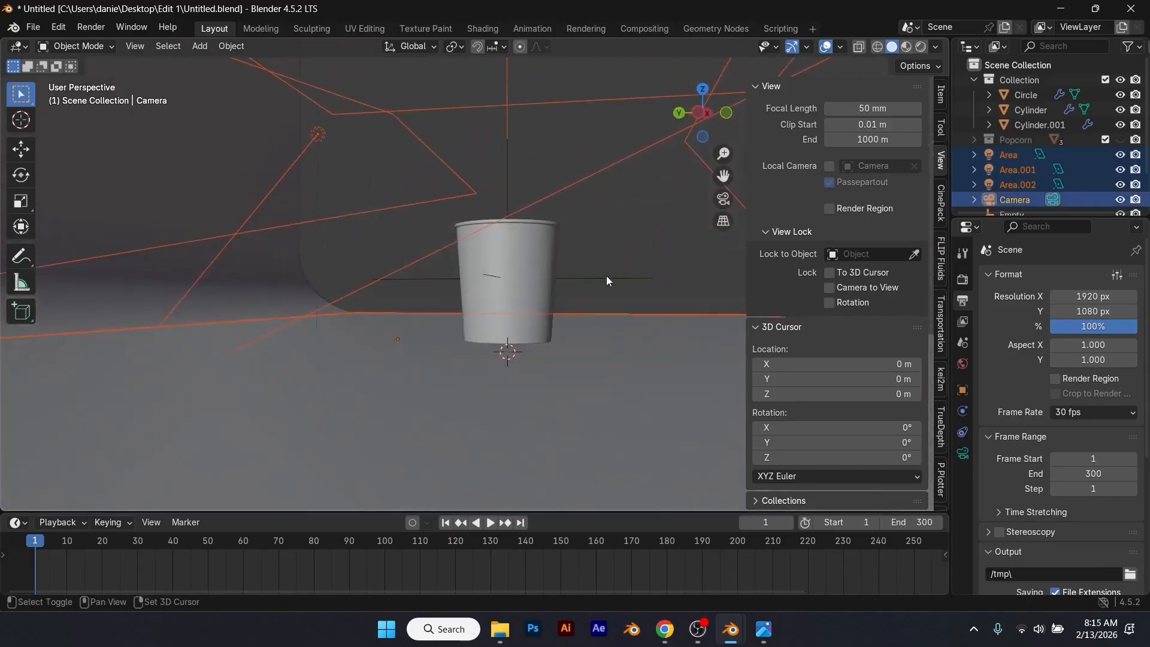
left_click(607, 278, "shift")
key("ctrl+p")
left_click(573, 292)
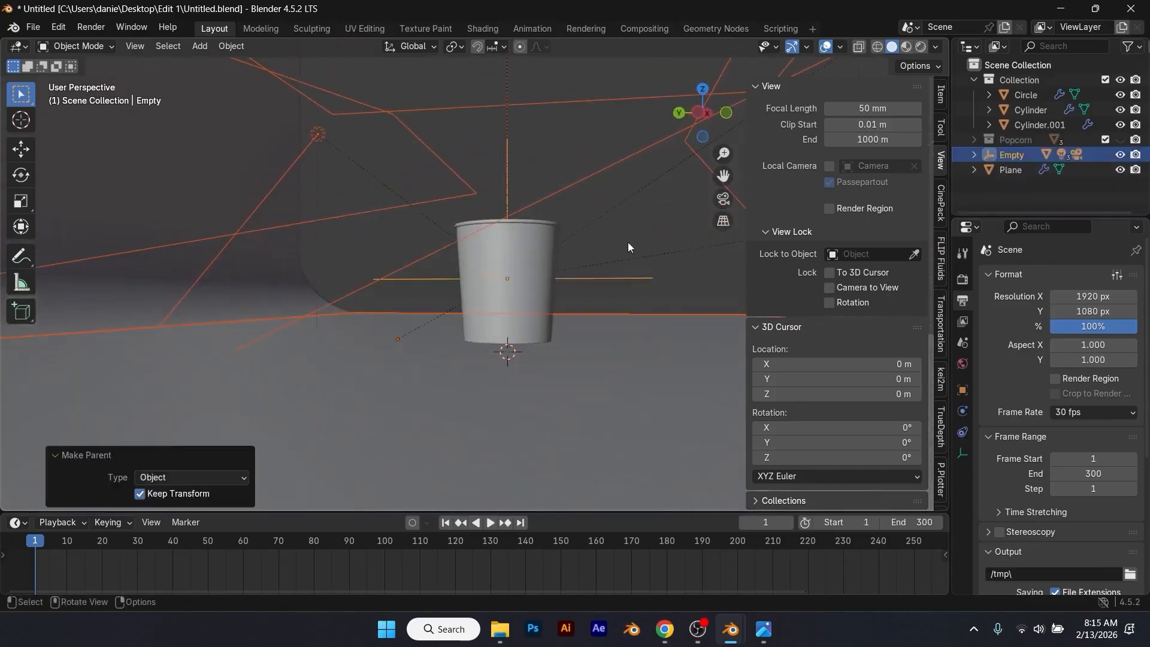
Step: Test the parenting by rotating the empty about the Z axis, and cancel the rotation
left_click(620, 304)
key("r")
key("z")
left_click(490, 354)
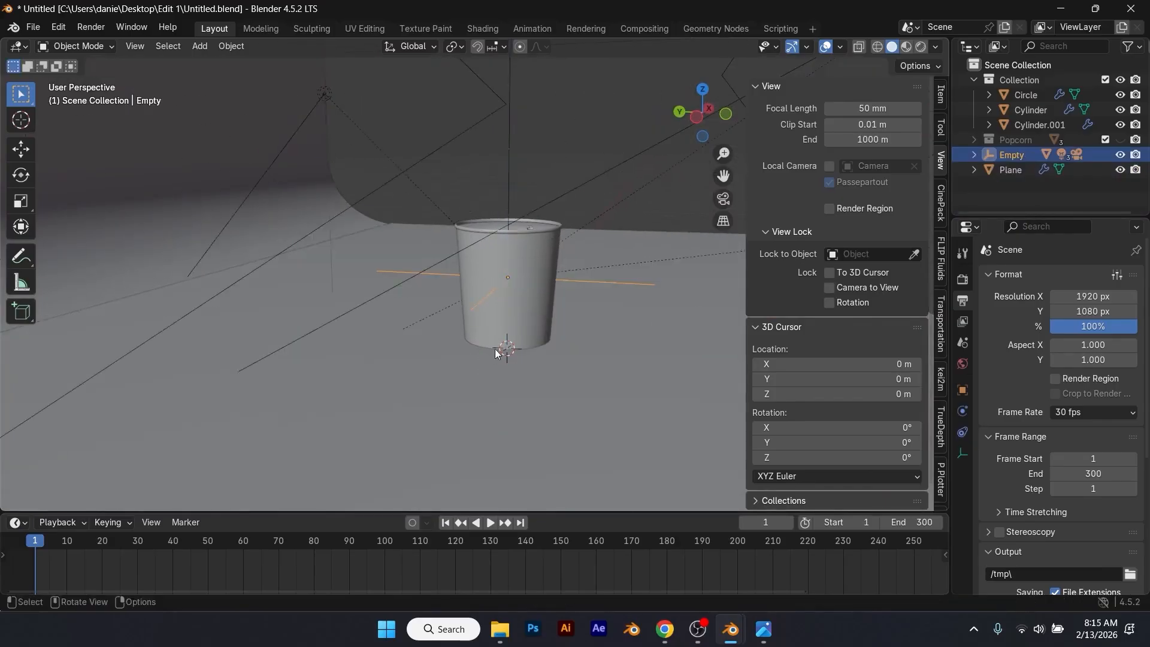
Step: Parent the curved backdrop Plane to the empty
left_click(169, 233)
left_click(621, 279, "shift")
key("ctrl+p")
left_click(623, 278)
Step: Test-rotate the empty about Z to check that the backdrop follows with the lights and camera, and cancel the rotation
scroll(531, 340, "down", 5)
key("r")
key("z")
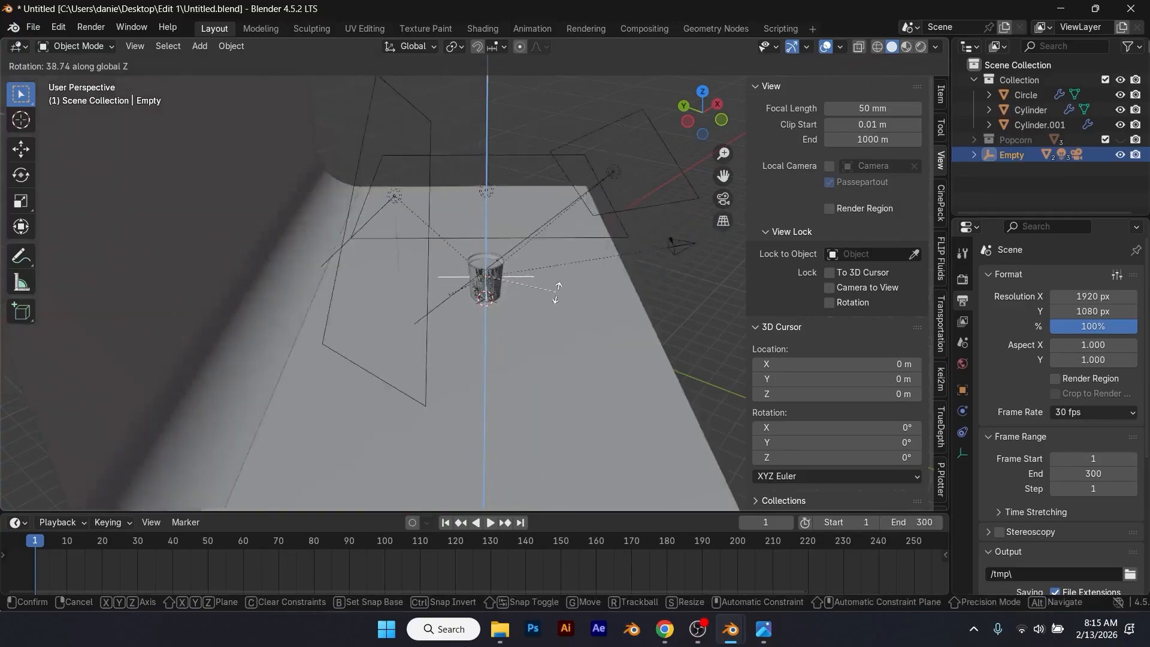
right_click(365, 412)
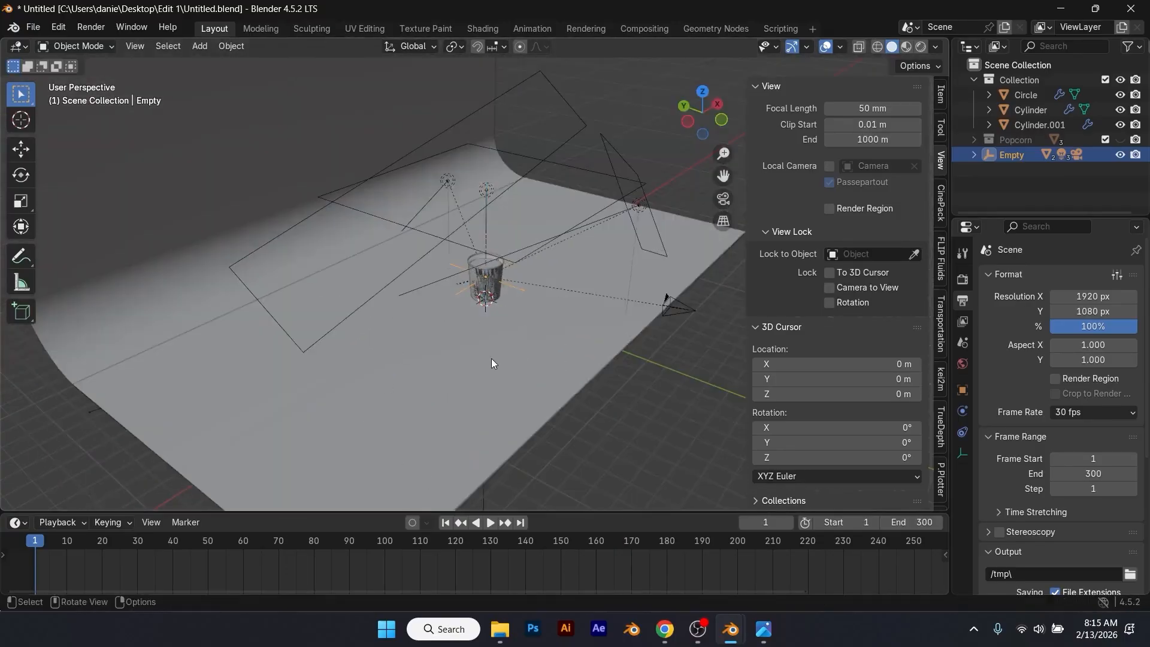
Step: Keyframe the empty's rotation at 0° on frame 1
key("KP_1")
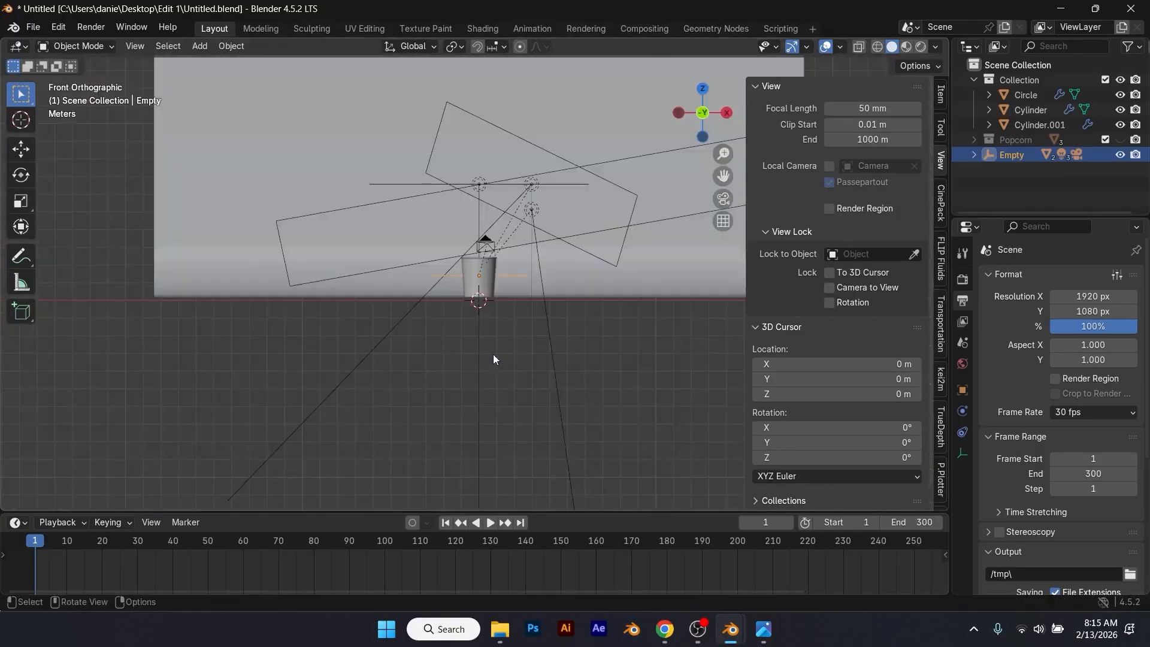
left_click(940, 99)
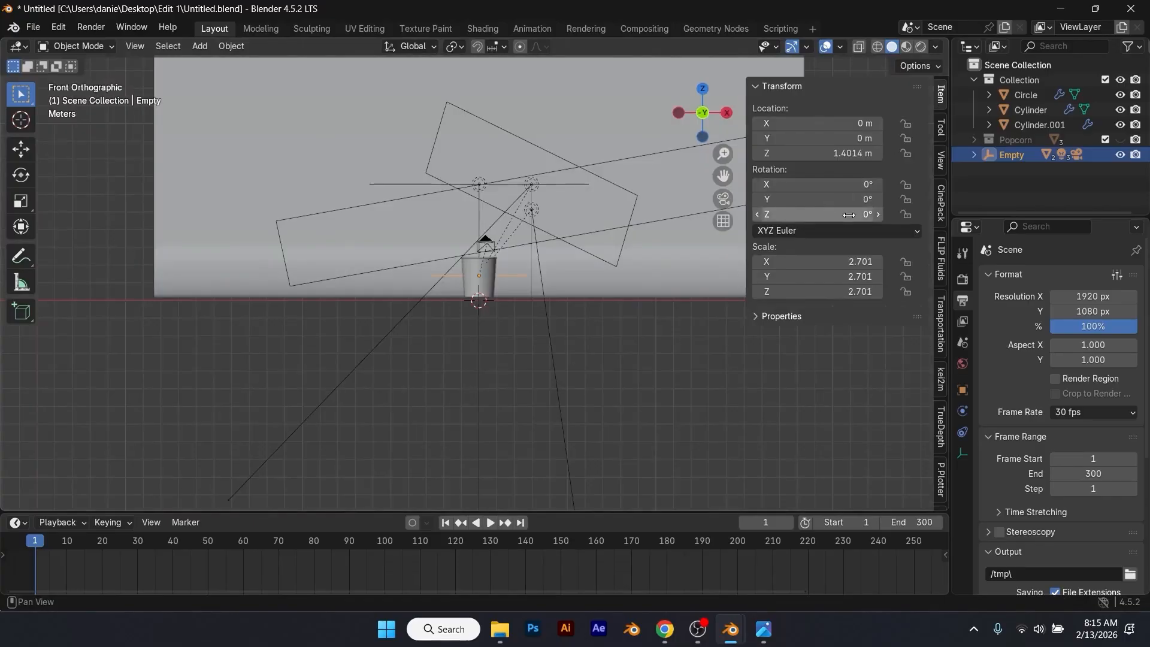
key("i")
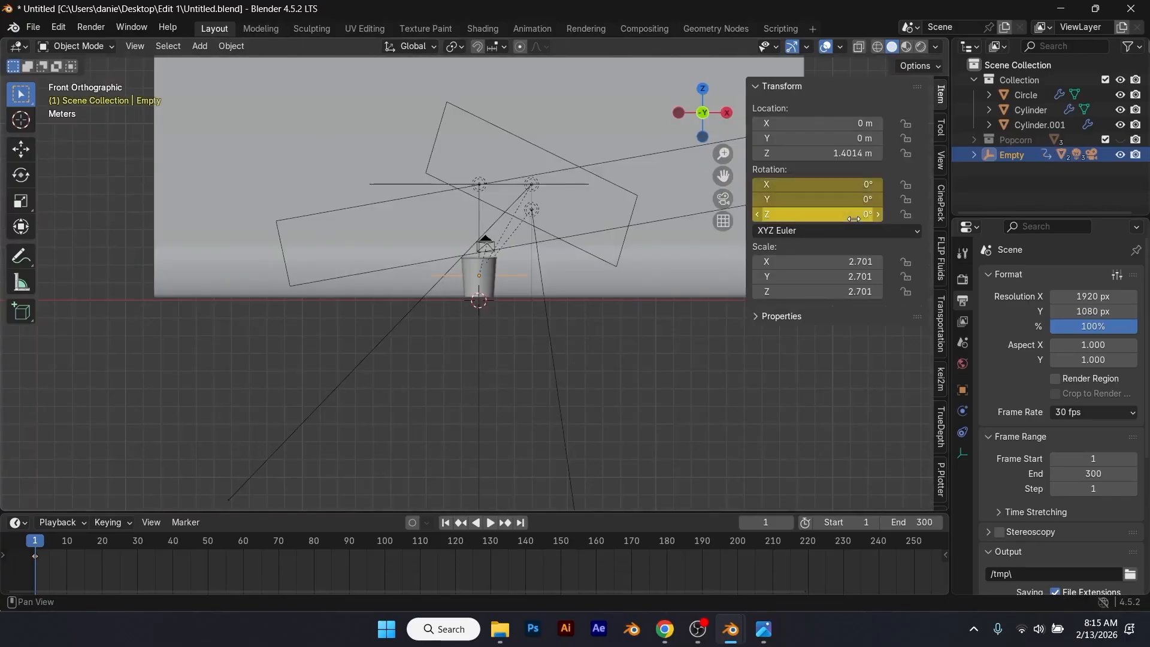
Step: Set the empty's Z rotation to 106° at frame 230, keyframe the rotation there, and return to frame 1
left_click_drag(404, 539, 843, 545)
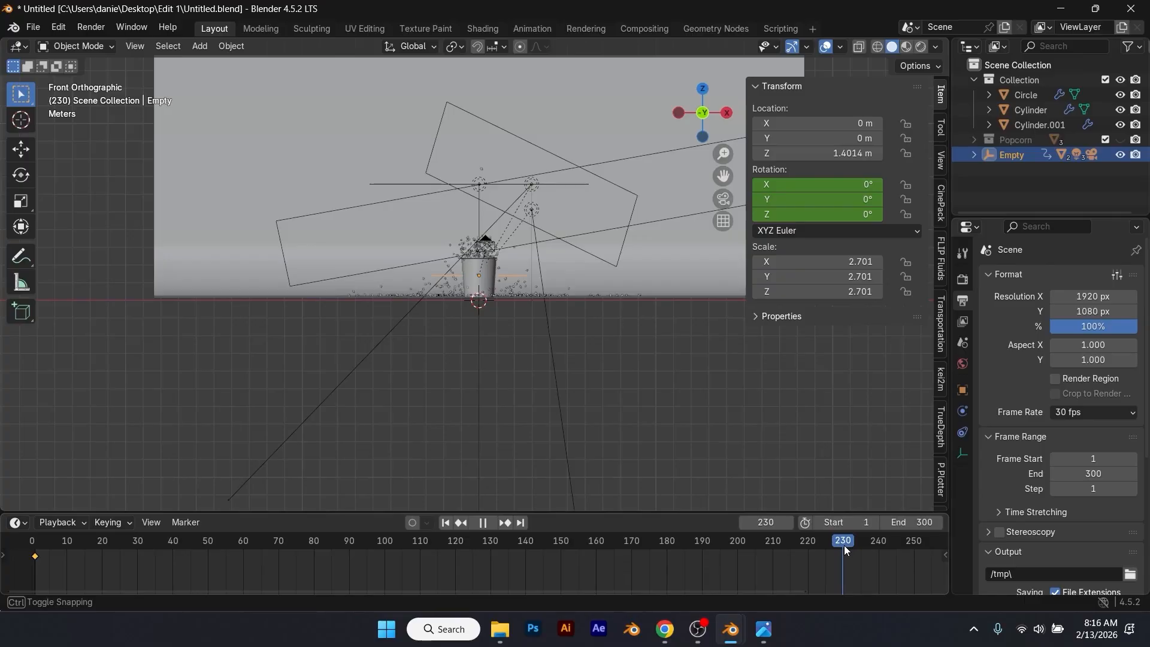
left_click(821, 215)
left_click_drag(821, 215, 948, 215)
key("i")
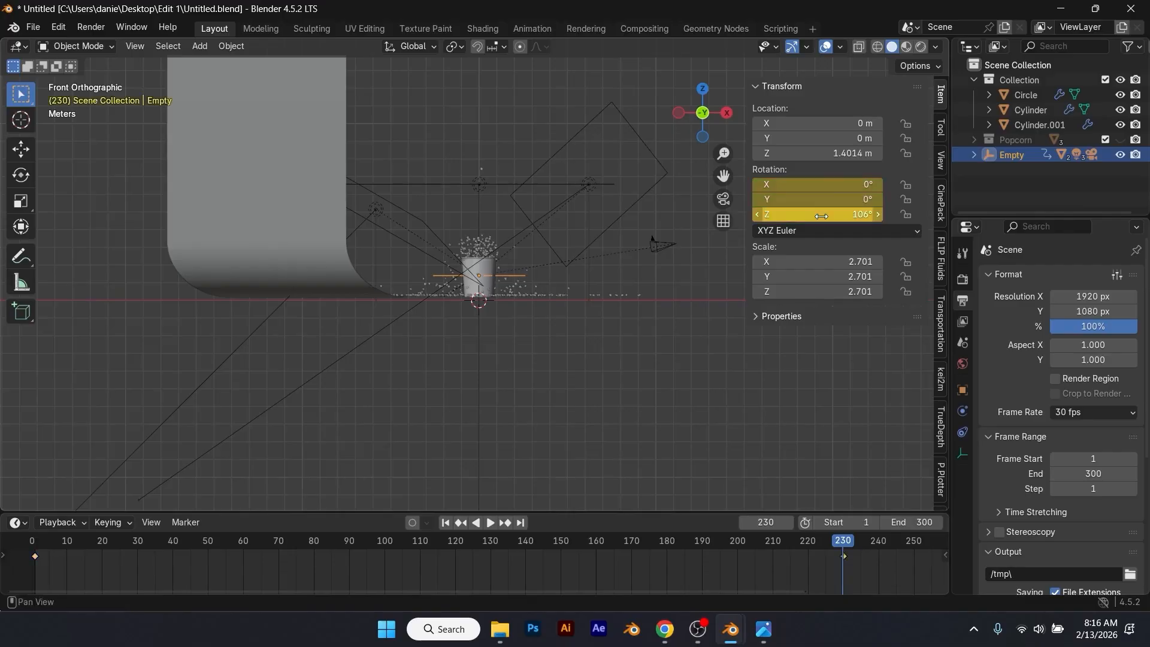
left_click(445, 522)
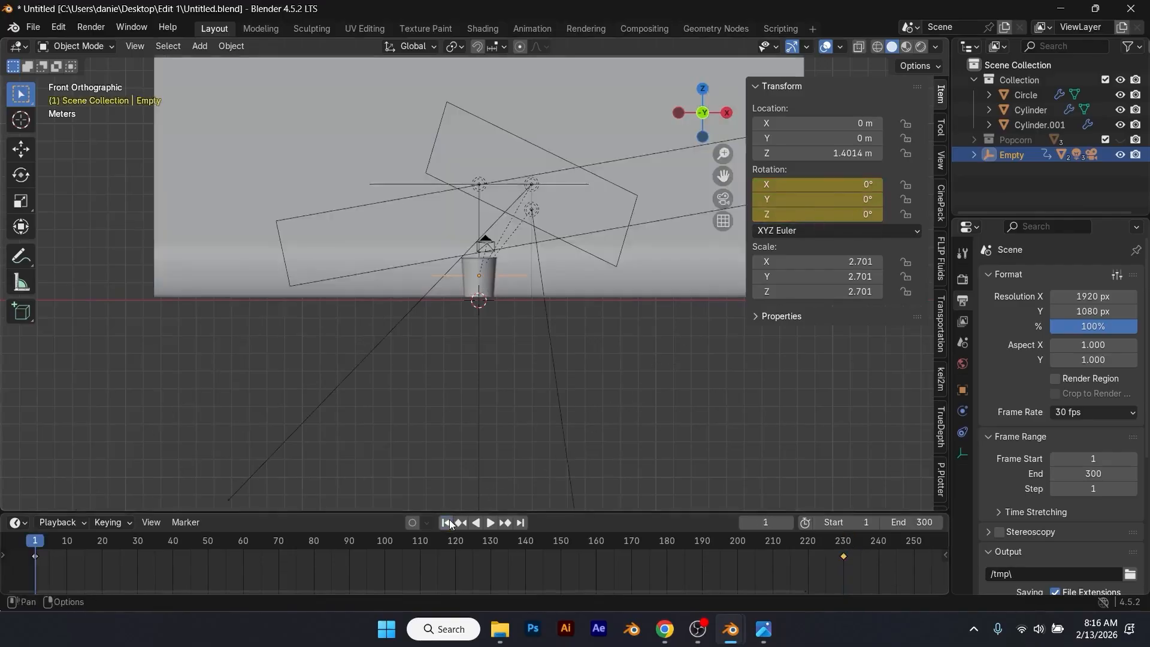
Step: Play the orbit animation through the camera view up to the end keyframe at frame 230
key("KP_0")
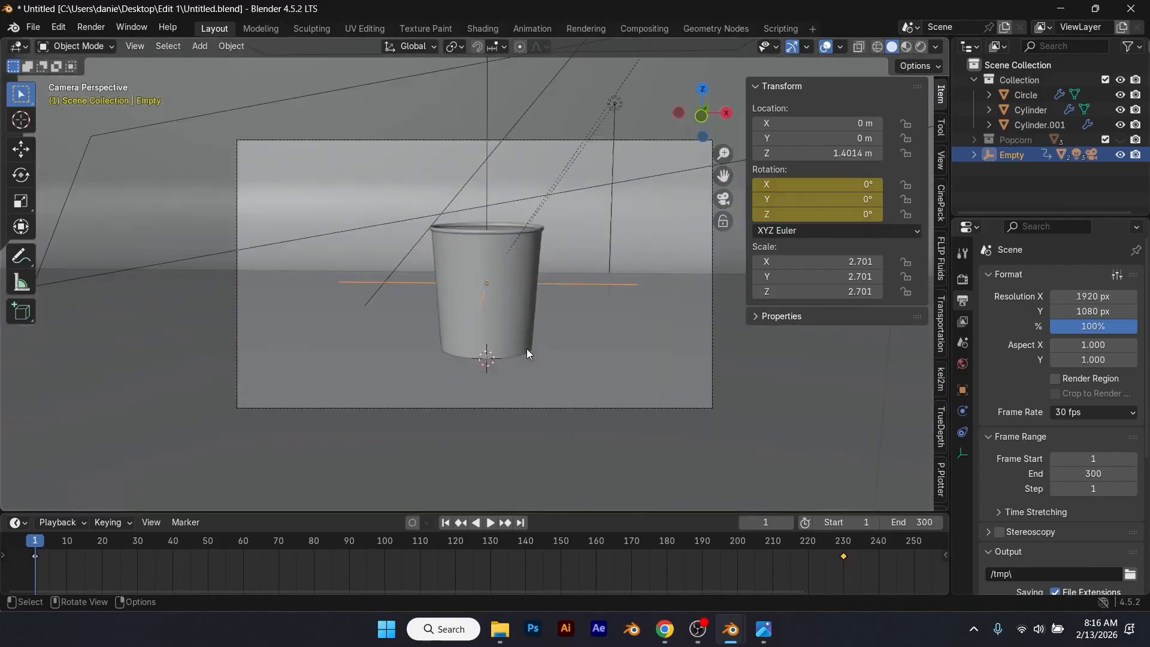
key("space")
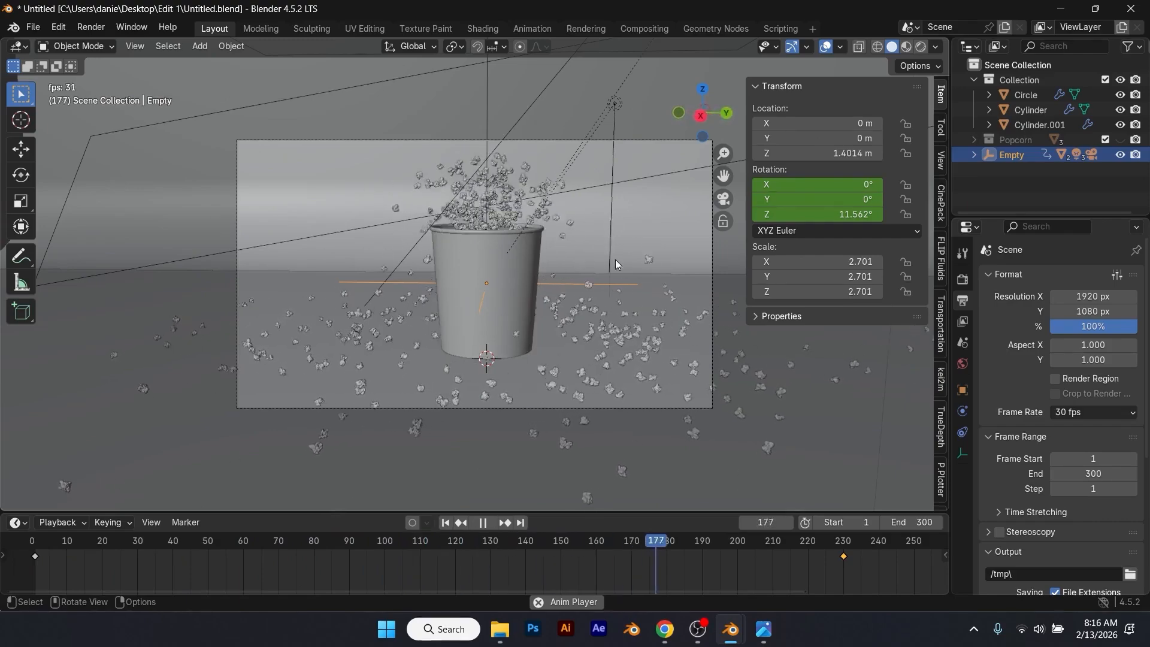
key("space")
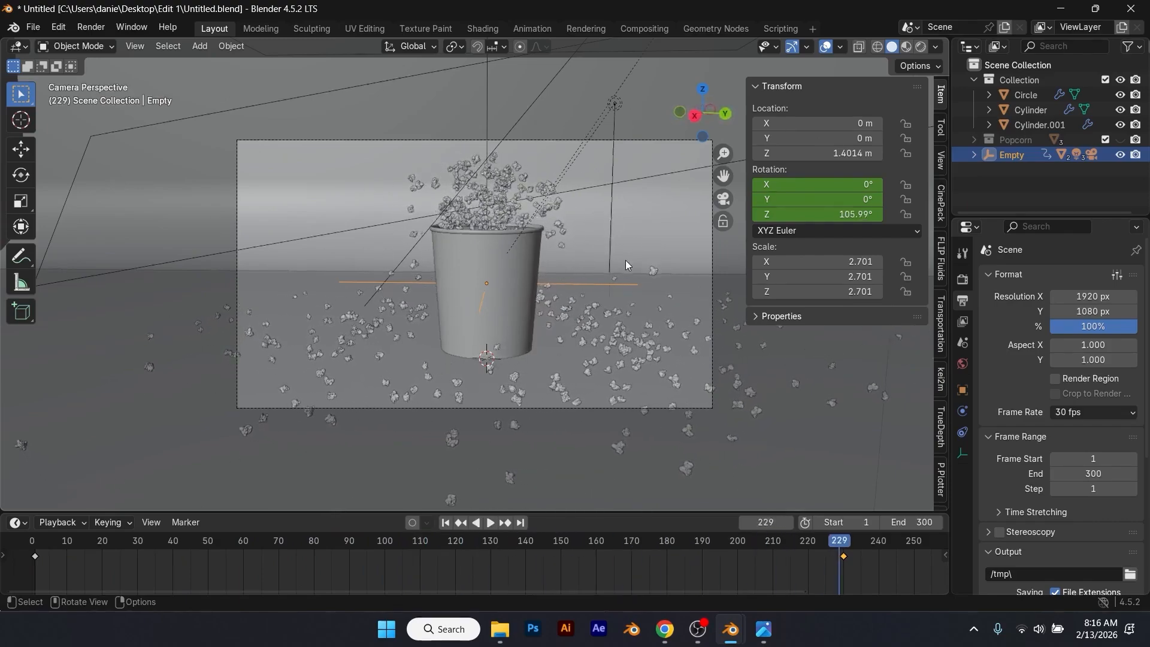
mouse_move(839, 544)
left_mouse_down()
mouse_move(556, 578)
mouse_move(720, 553)
mouse_move(842, 553)
left_mouse_up()
scroll(695, 371, "down", 1)
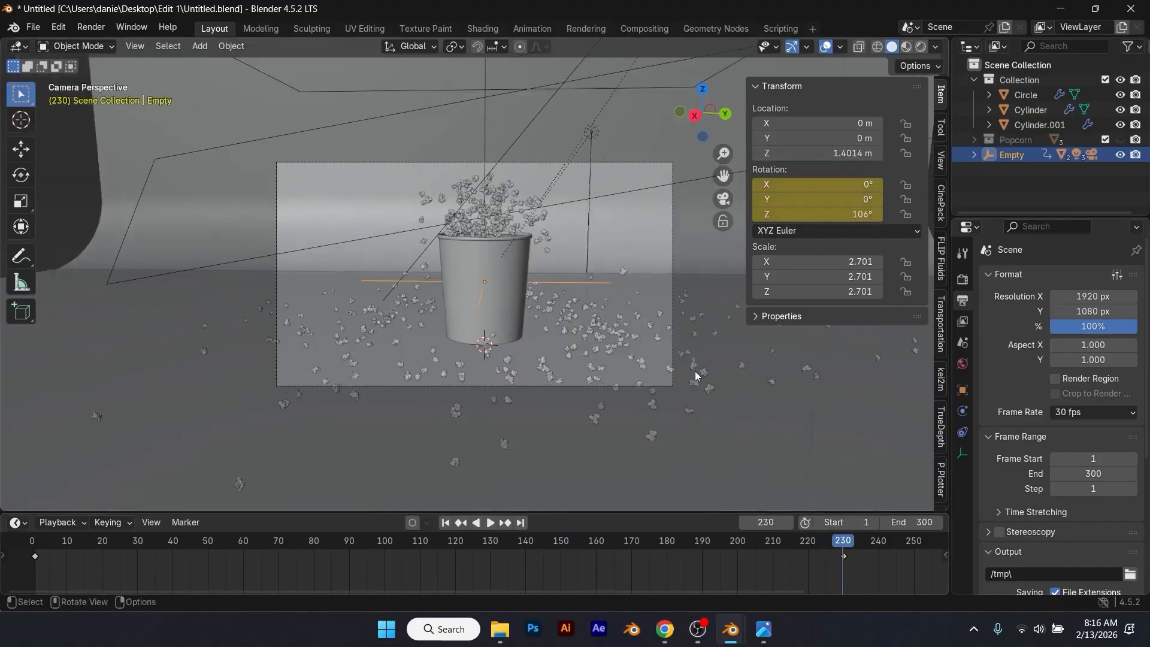
key("KP_0")
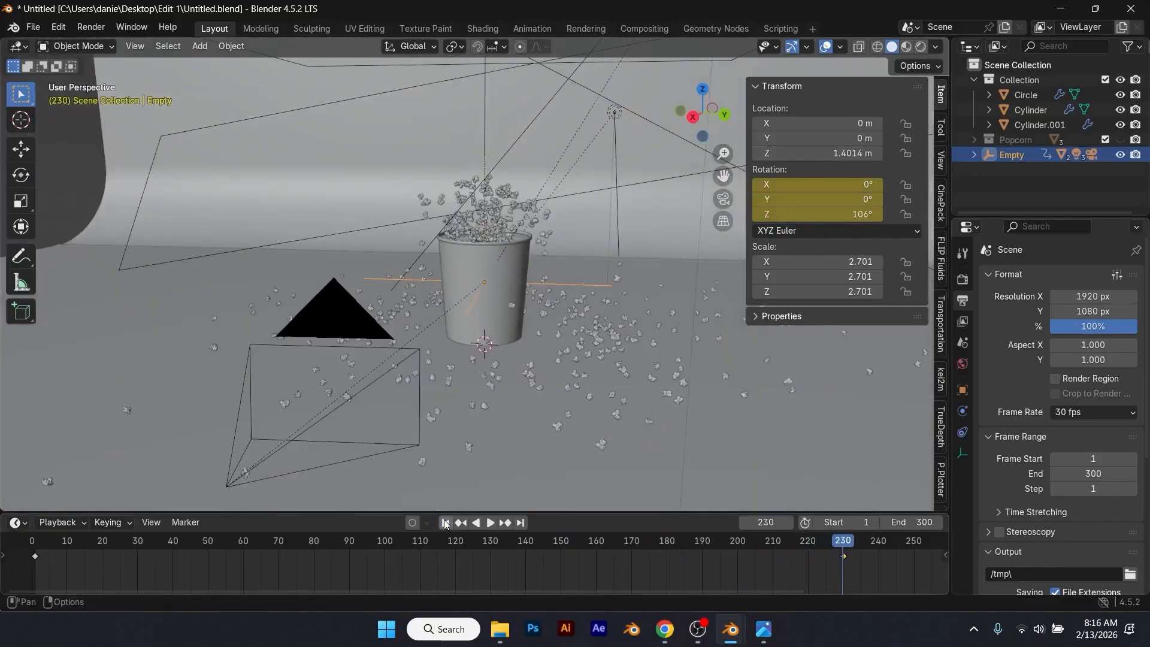
Step: Replay the animation from frame 1 in an outside perspective view showing the camera, lights and backdrop
left_click(445, 522)
middle_click_drag(501, 423, 629, 405)
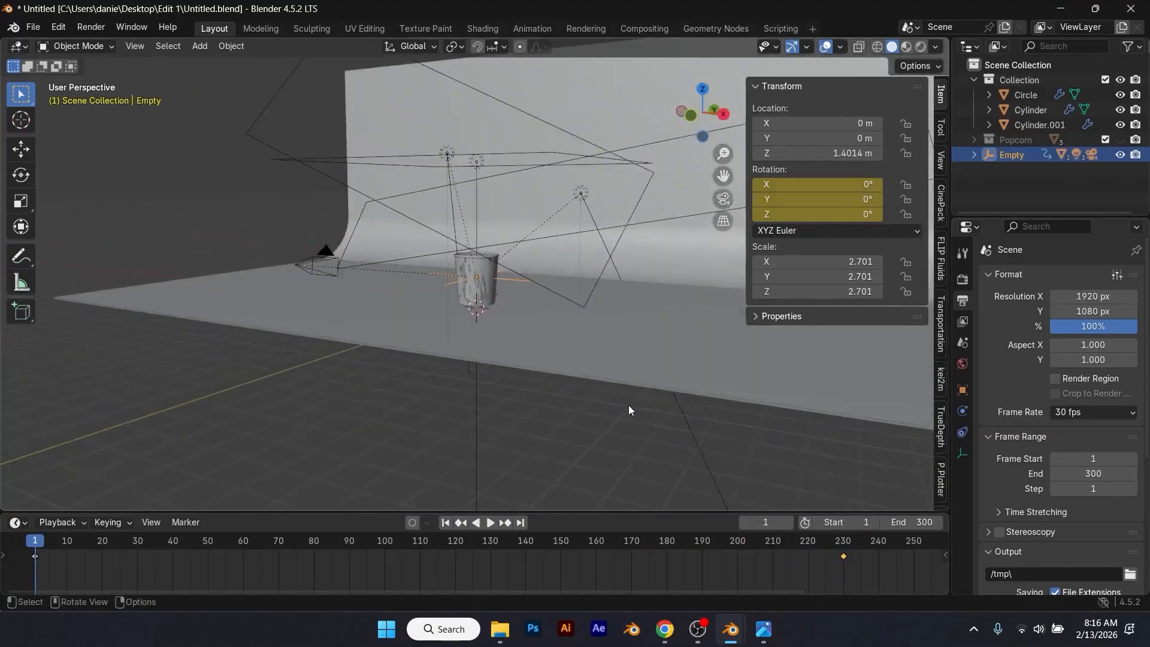
key("space")
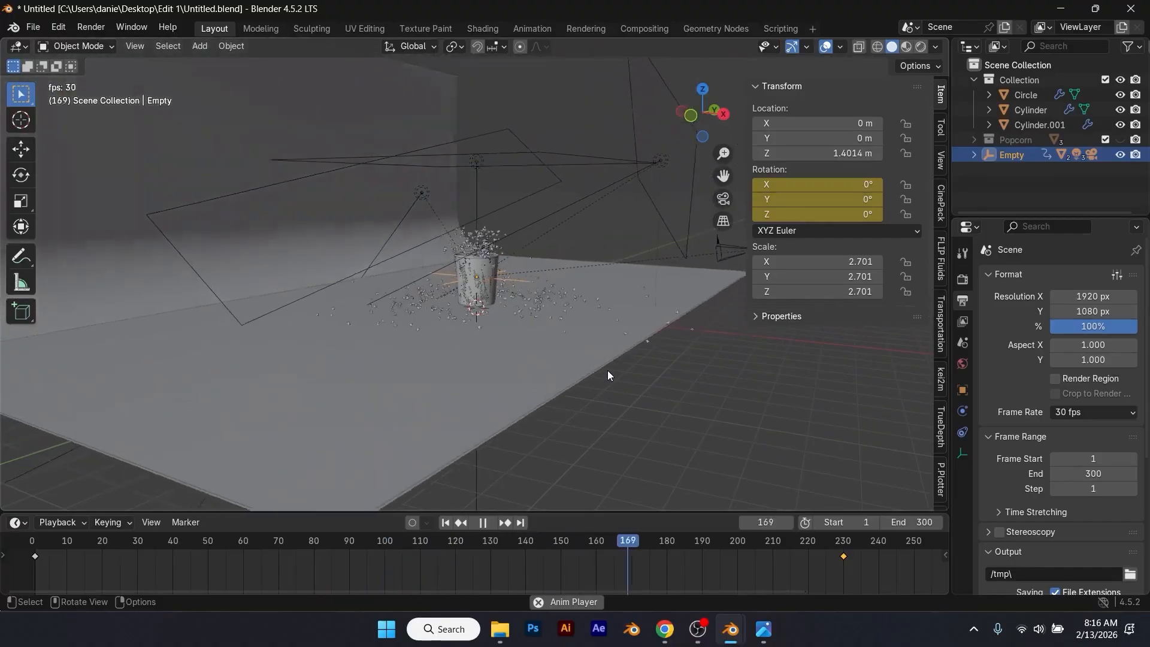
key("space")
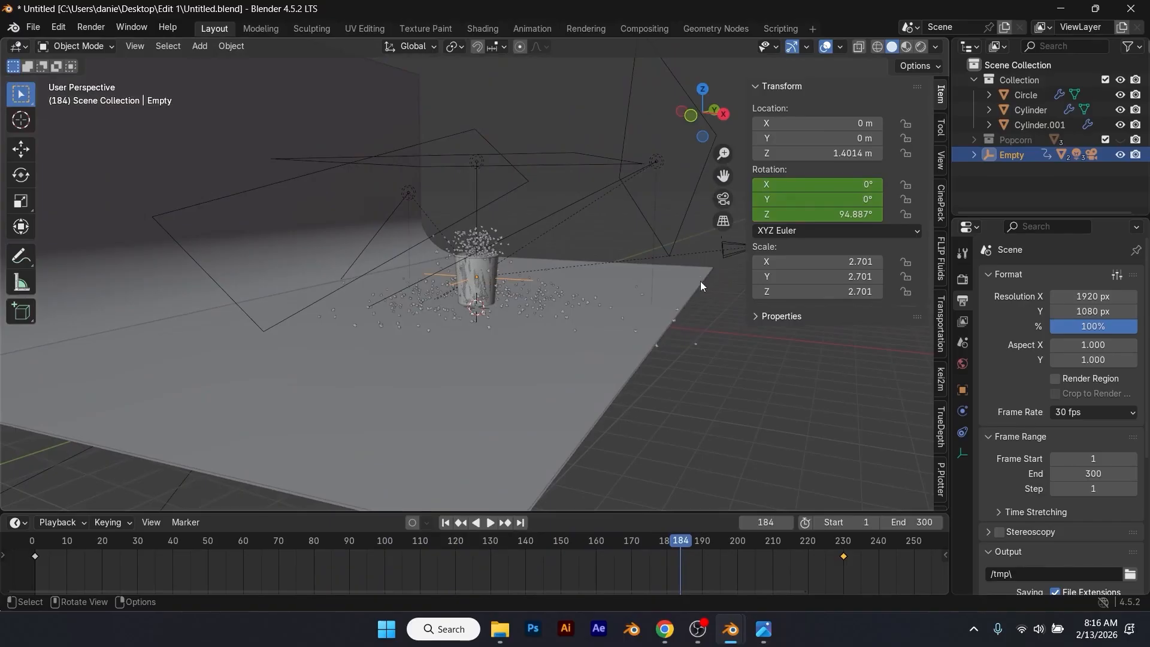
Step: Select the camera and keyframe its location at frame 150
left_click(722, 241)
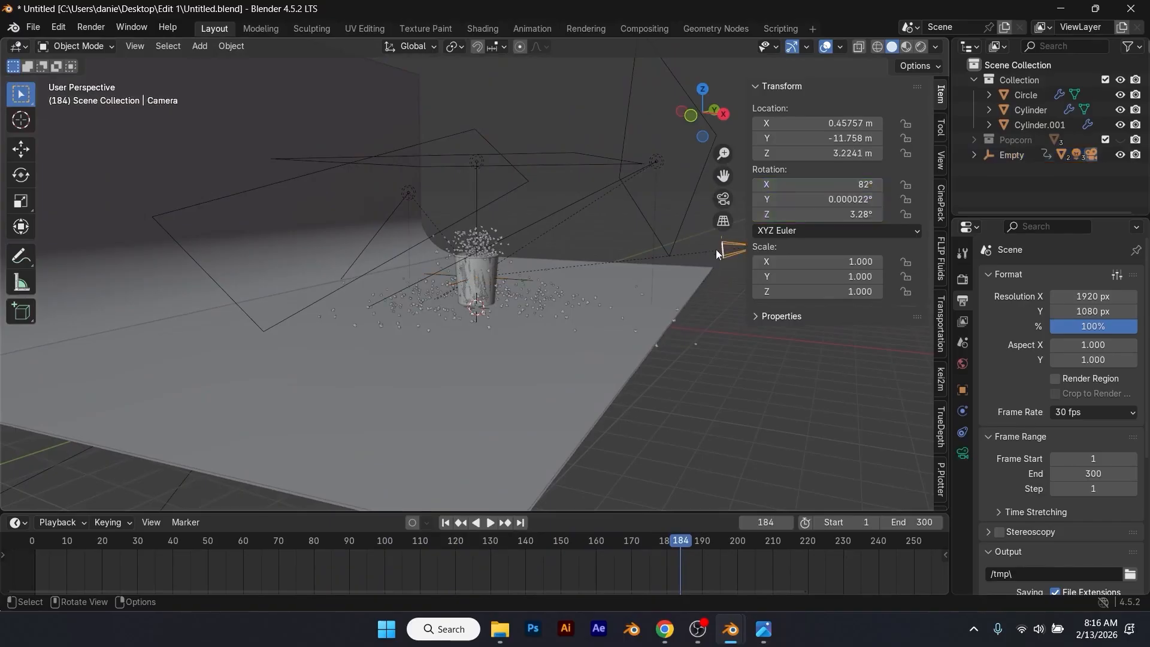
left_click_drag(703, 552, 600, 554)
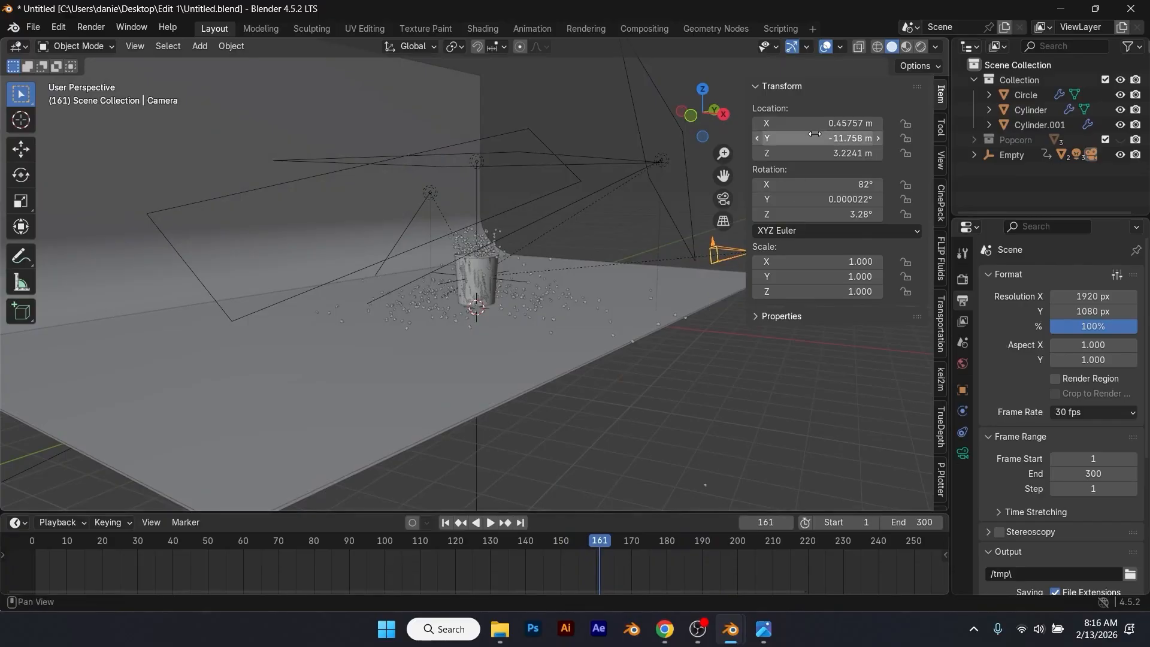
key("i")
left_click_drag(600, 550, 561, 554)
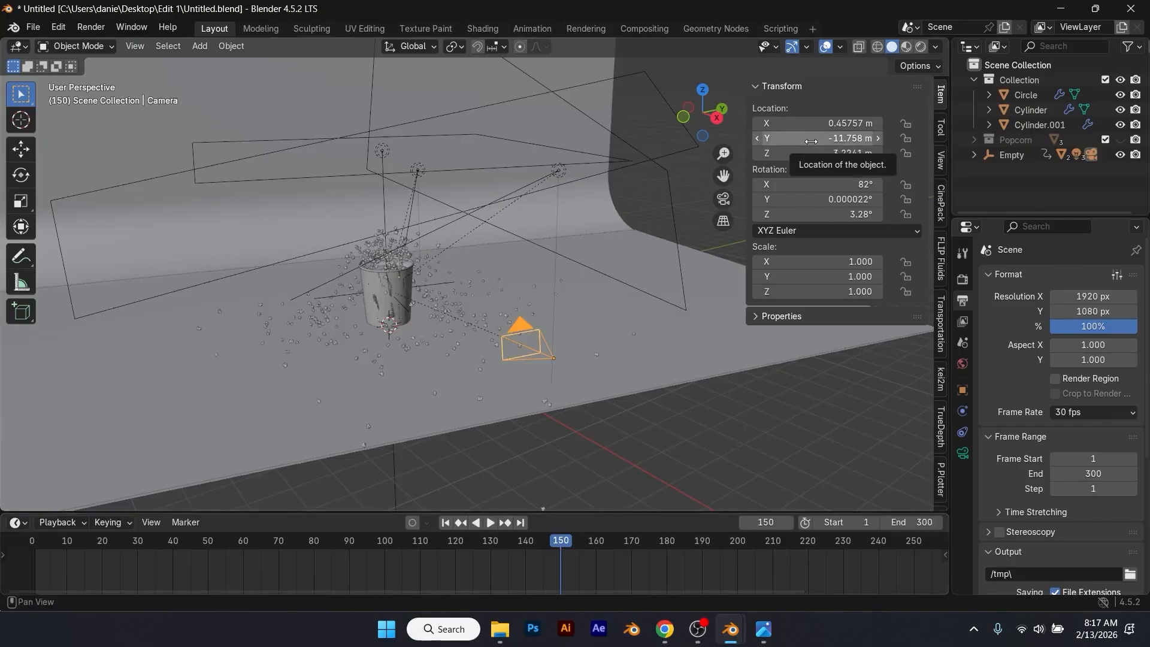
key("i")
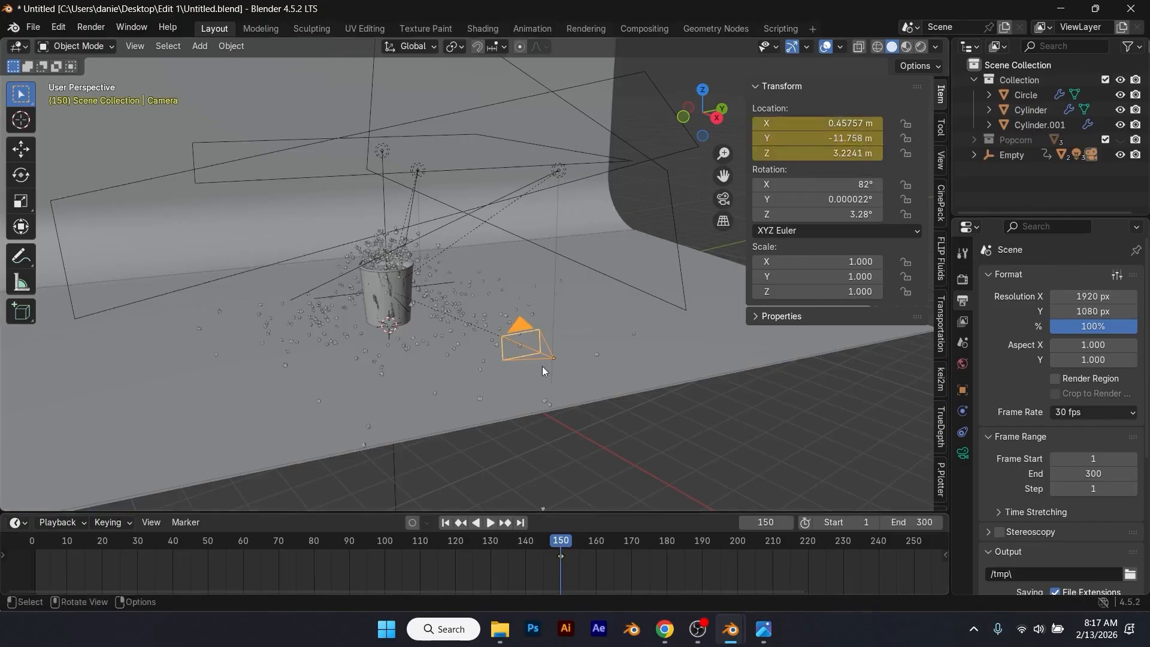
Step: Try a camera push-in by setting its Y location to -8.5385 m at frame 185 and keyframing the location
left_click_drag(569, 547, 685, 543)
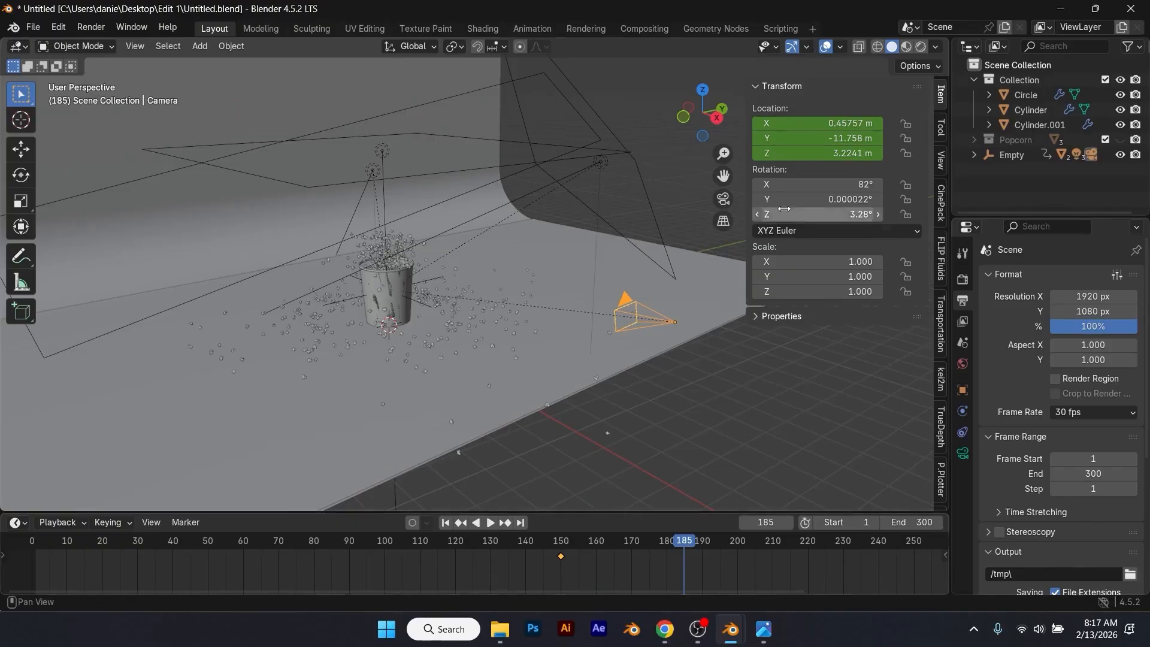
left_click_drag(818, 138, 832, 144)
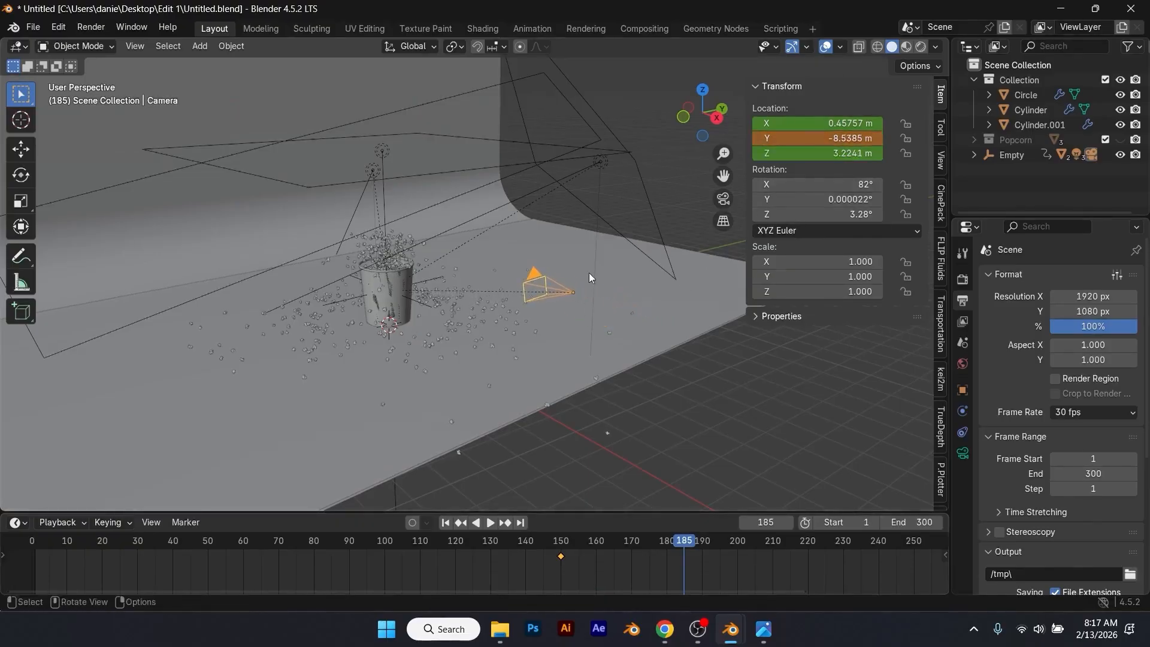
key("KP_0")
key("i")
Step: Shift the camera's two location keyframes to frames 129 and 226, playing back the push-in to judge its timing
left_click_drag(560, 556, 526, 557)
left_click(456, 540)
key("space")
key("space")
left_click_drag(685, 557, 830, 556)
left_click_drag(525, 556, 487, 557)
left_click(493, 541)
Step: Set the camera's Y location to -11.338 m at frame 226, keyframe it, and replay the move
key("space")
left_click_drag(701, 541, 829, 546)
left_click_drag(827, 138, 725, 138)
key("i")
left_click(491, 541)
key("space")
key("space")
left_click_drag(638, 540, 503, 536)
Step: Undo the push-in edits back to the single camera location keyframe at frame 150
key("ctrl+z")
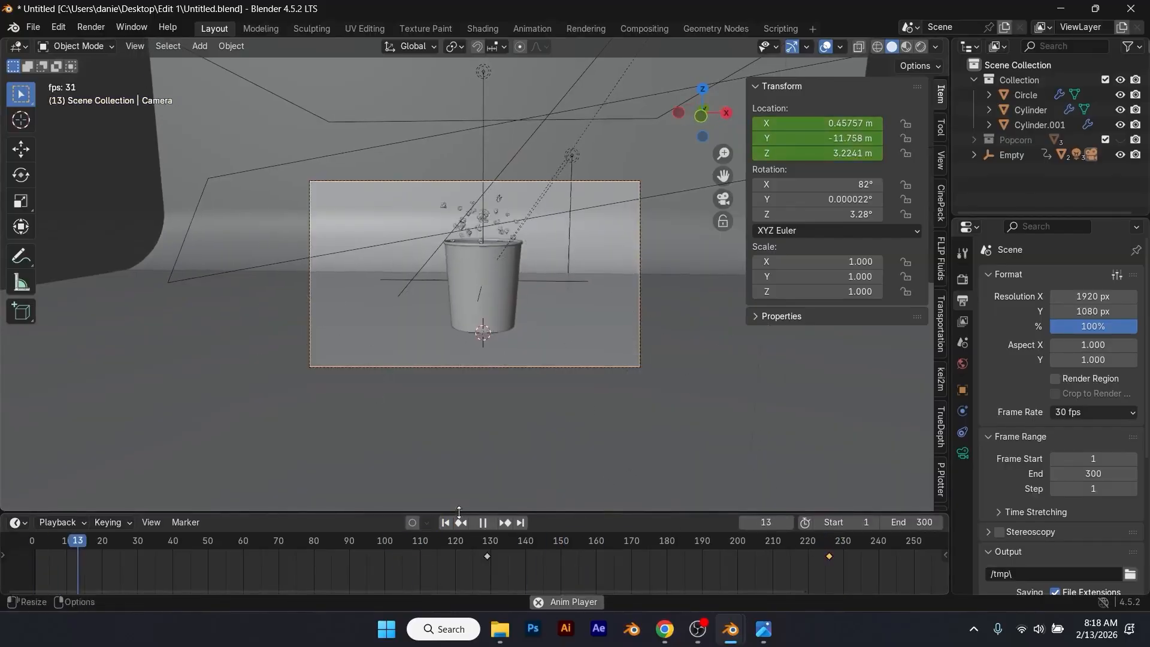
key("space")
middle_click_drag(592, 494, 619, 473)
mouse_move(685, 541)
left_mouse_down()
mouse_move(825, 545)
mouse_move(692, 538)
left_mouse_up()
key("ctrl+z")
key("ctrl+z")
key("ctrl+z")
key("ctrl+z")
key("ctrl+z")
key("ctrl+z")
key("ctrl+z")
key("ctrl+z")
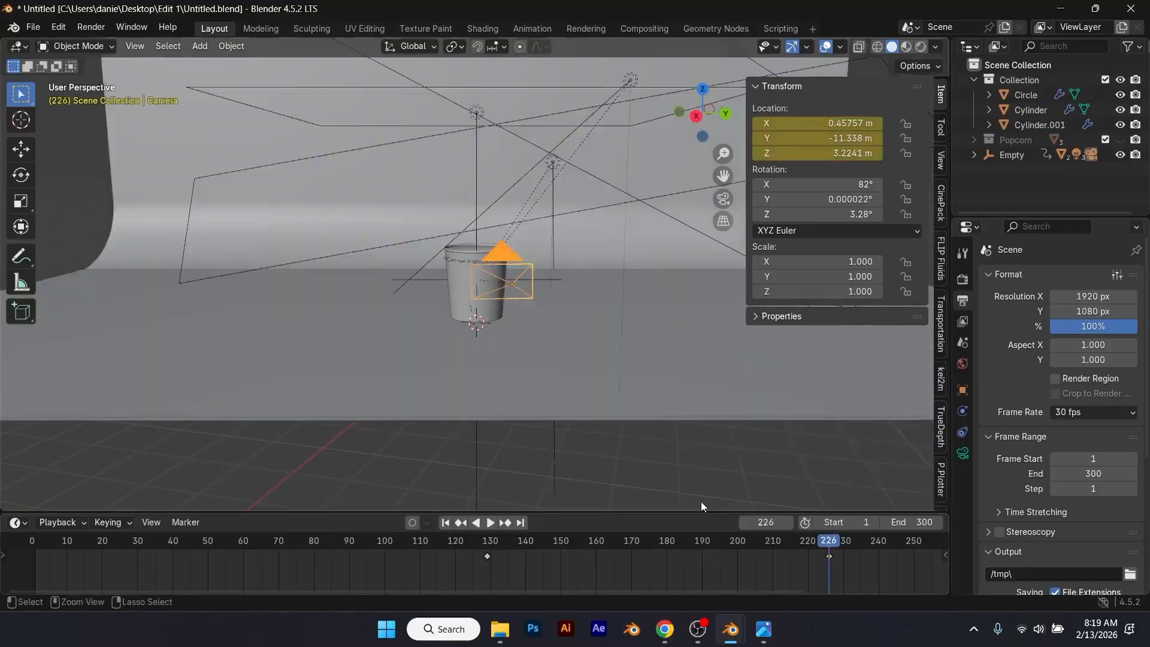
key("ctrl+z")
key("ctrl+z")
key("ctrl+z")
key("ctrl+z")
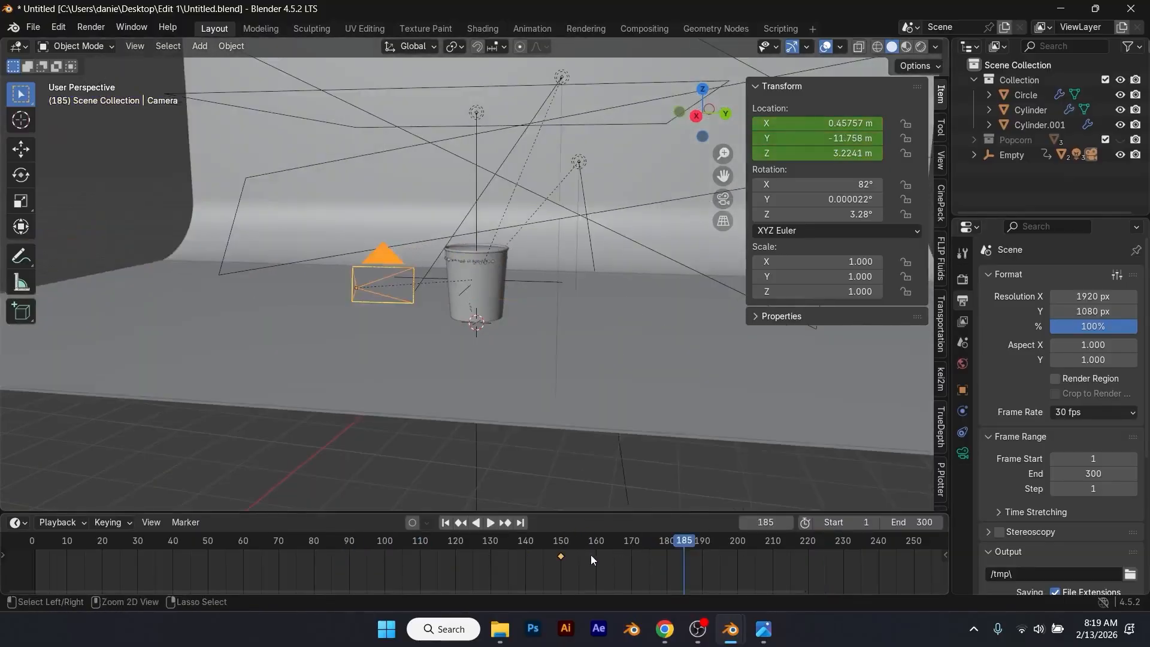
Step: Save the file, then keyframe the camera's location at frame 211 with Y set to -10.888 m
scroll(426, 402, "down", 2)
key("ctrl+s")
left_click_drag(561, 540, 775, 539)
left_click(445, 523)
key("space")
Step: Play back the camera push-in through the camera view
key("space")
middle_click_drag(647, 252, 713, 253)
left_click_drag(806, 138, 842, 139)
key("i")
left_click_drag(775, 543, 462, 544)
scroll(434, 335, "up", 5)
key("KP_0")
key("space")
key("space")
Step: Change the camera's Y location at the frame 211 keyframe to -10.548 m and rekey it
left_click_drag(783, 546, 775, 552)
left_click(505, 523)
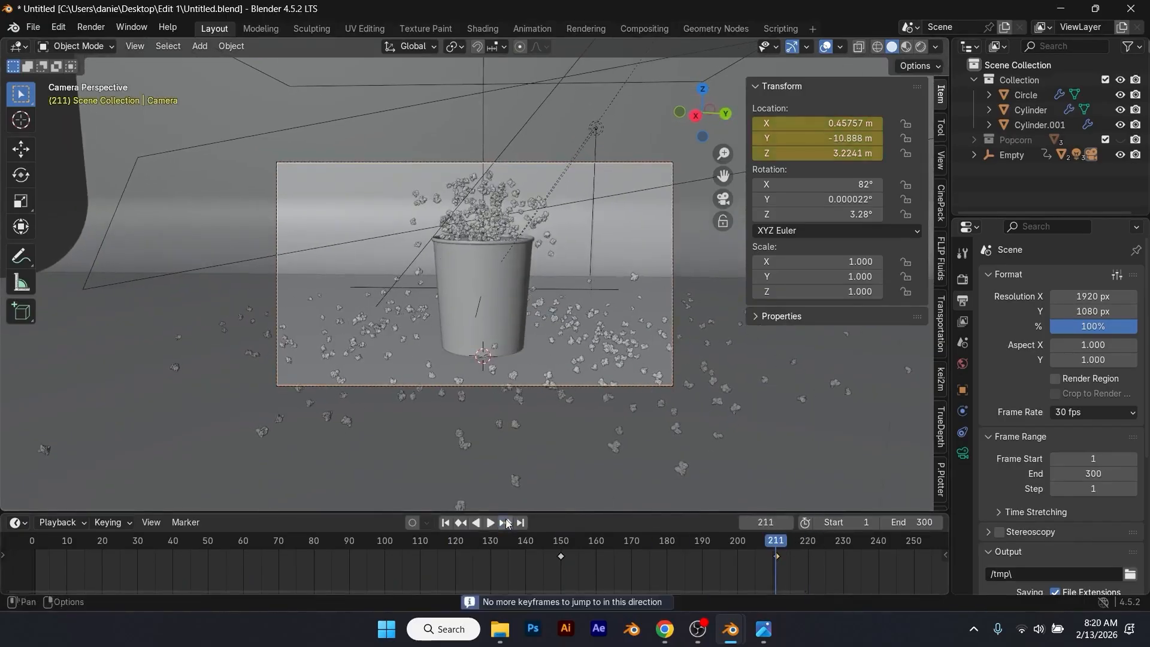
left_click_drag(864, 139, 872, 138)
key("i")
Step: Play the refined push-in from around frame 150 to the end of the timeline and save the file
left_click(566, 544)
key("space")
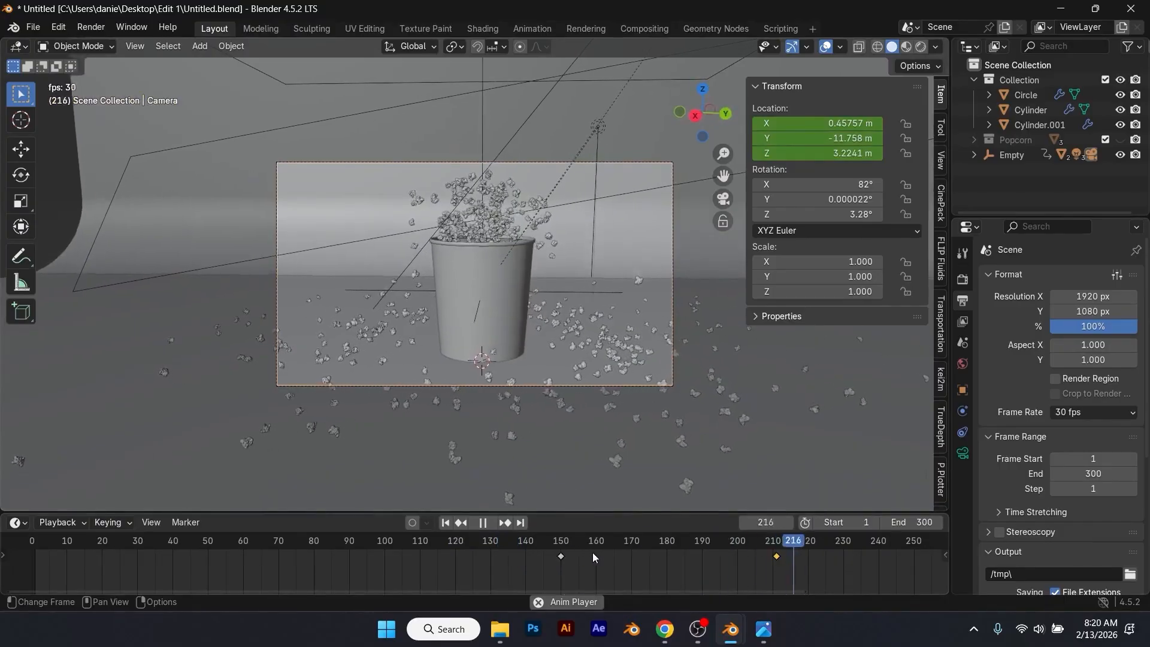
key("space")
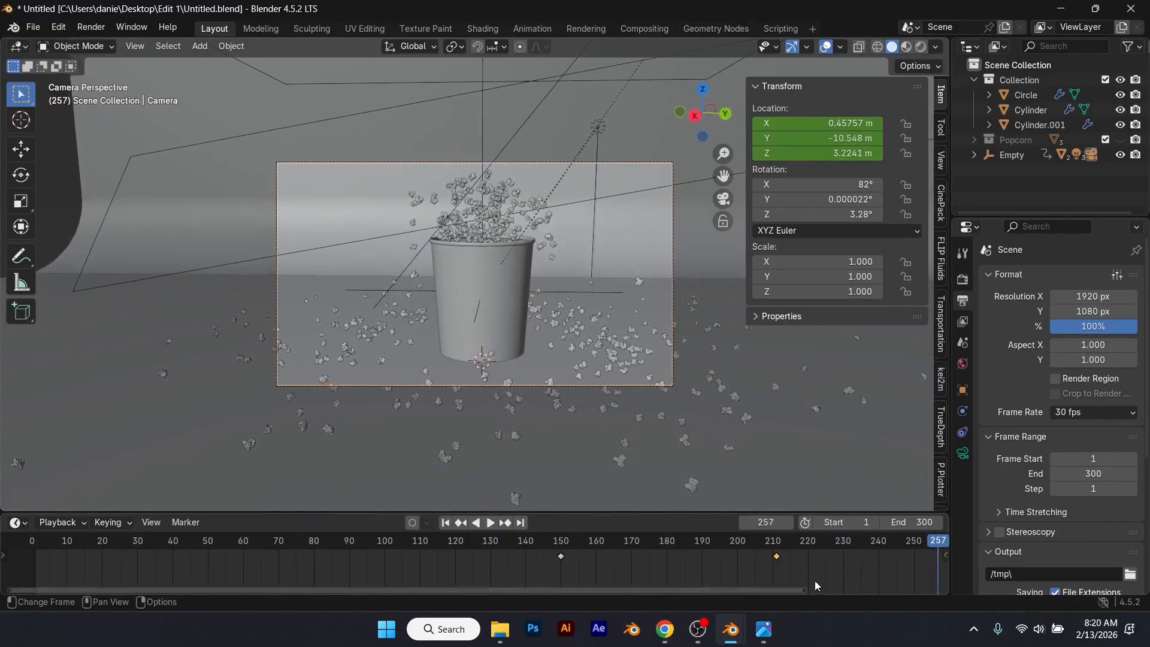
scroll(637, 566, "down", 4)
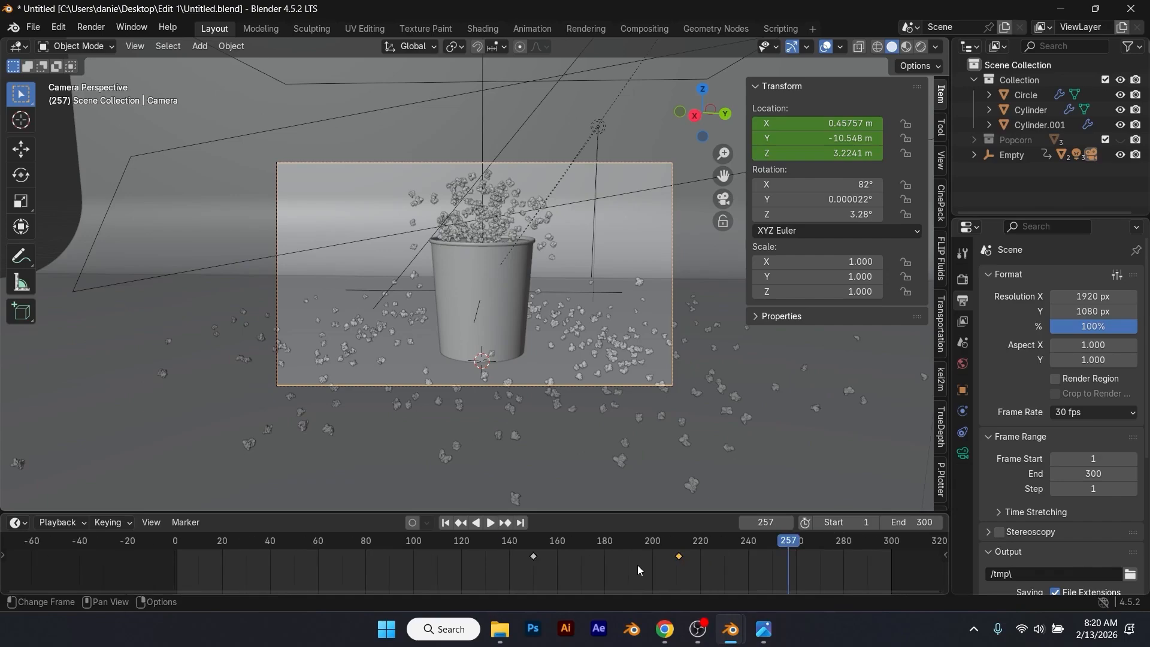
key("space")
key("space")
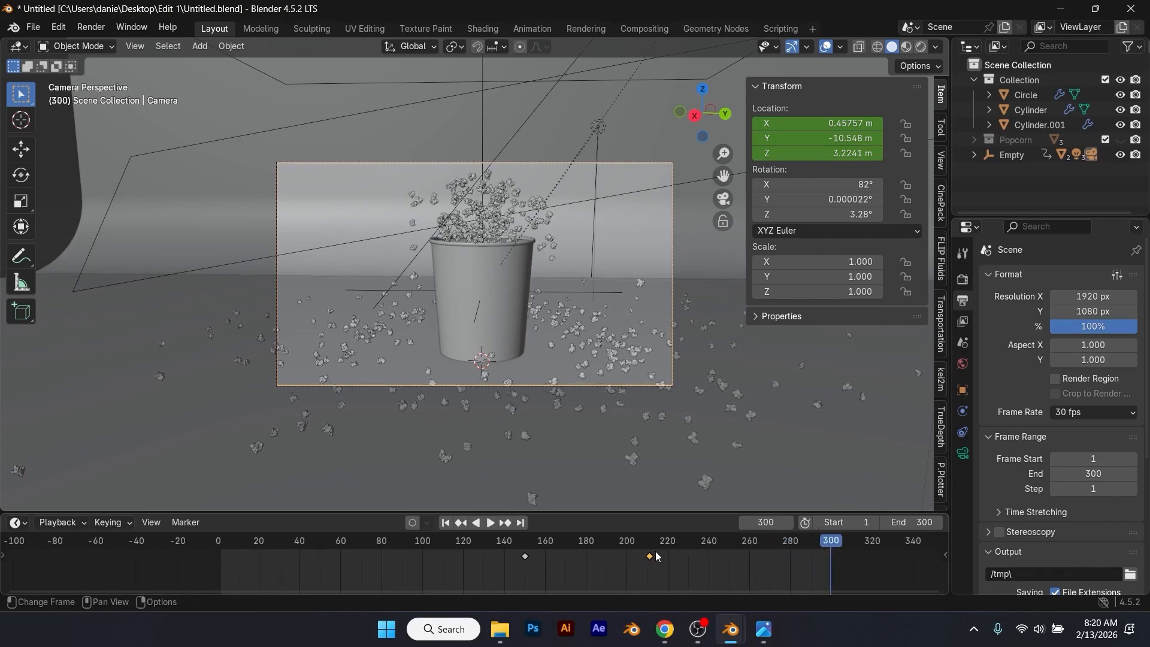
key("ctrl+s")
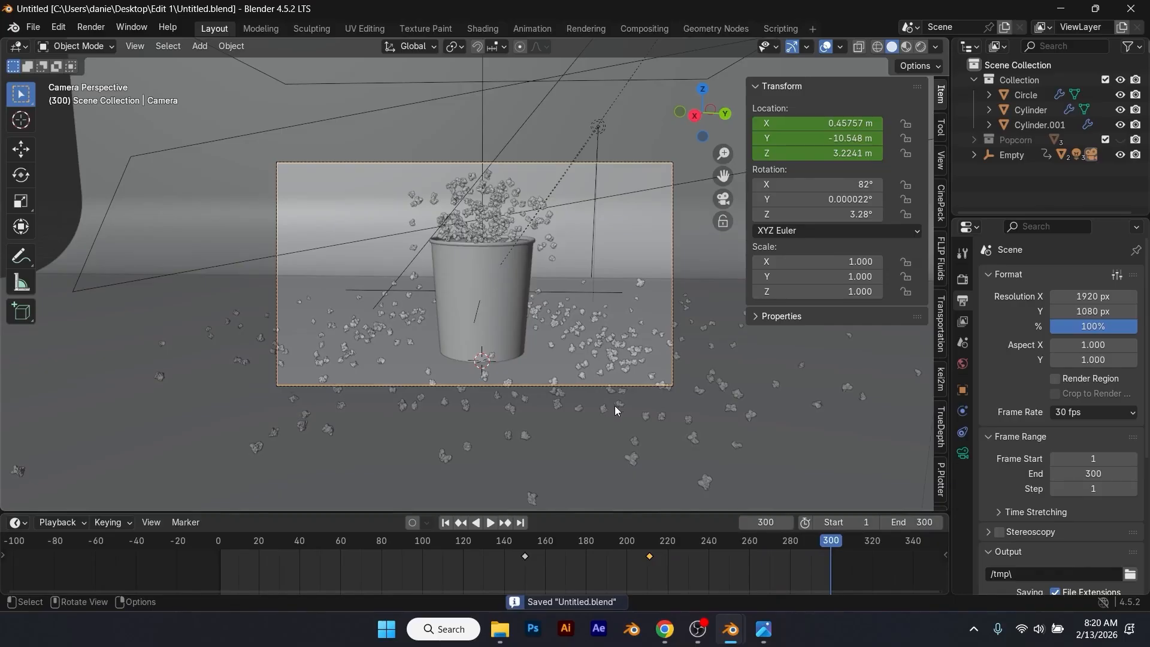
Step: Preview the camera view in rendered shading and inspect the popcorn at frames 300, 88 and 80
left_click(913, 48)
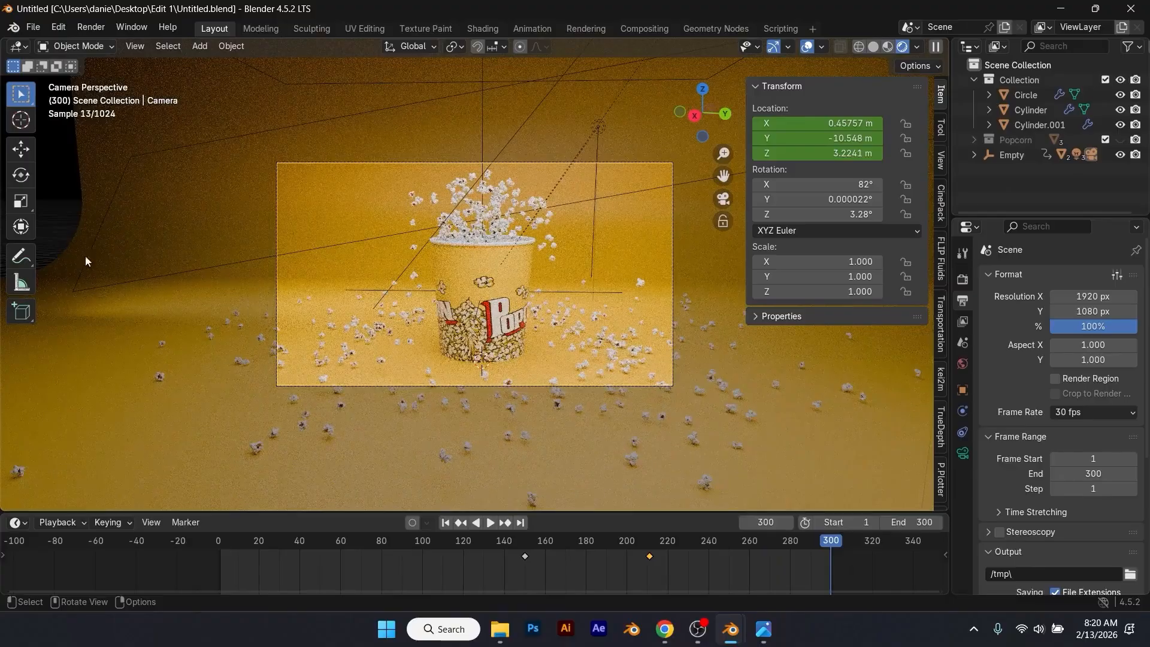
scroll(390, 320, "up", 4)
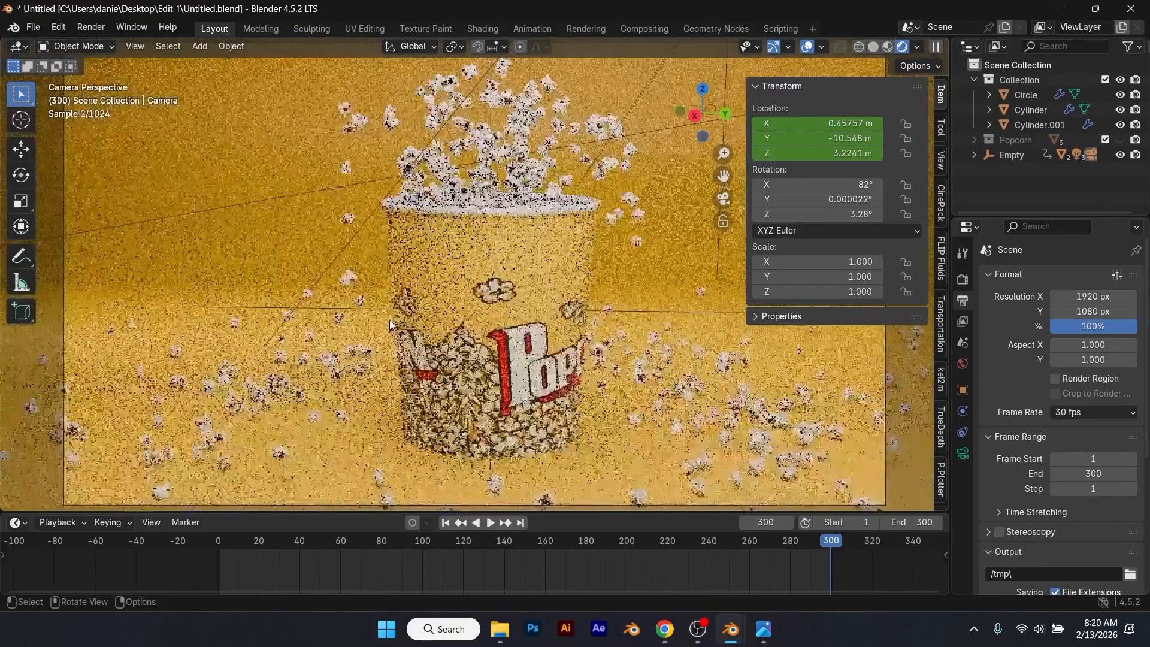
scroll(389, 319, "down", 3)
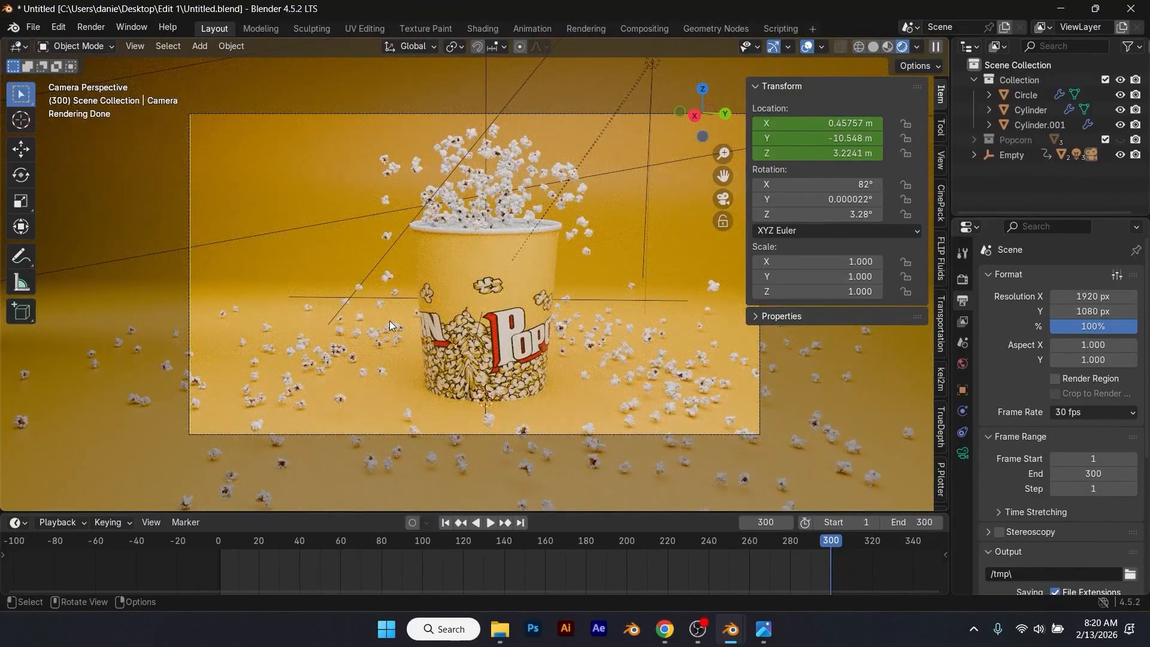
left_click_drag(626, 553, 400, 527)
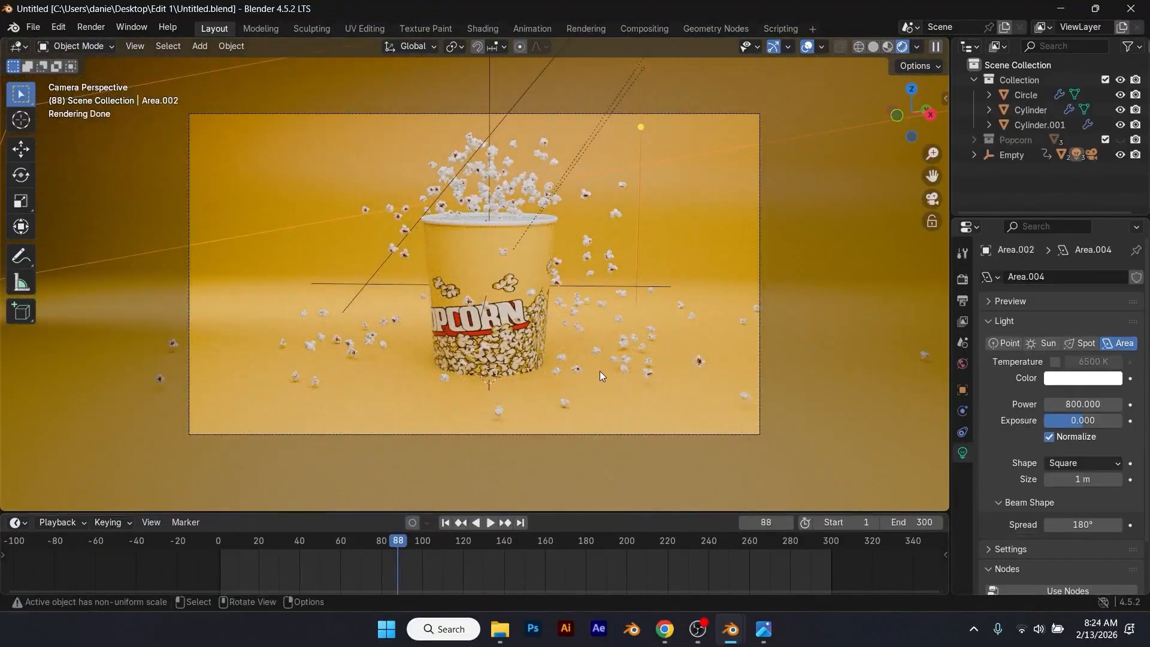
mouse_move(371, 551)
left_mouse_down()
mouse_move(288, 542)
mouse_move(381, 548)
left_mouse_up()
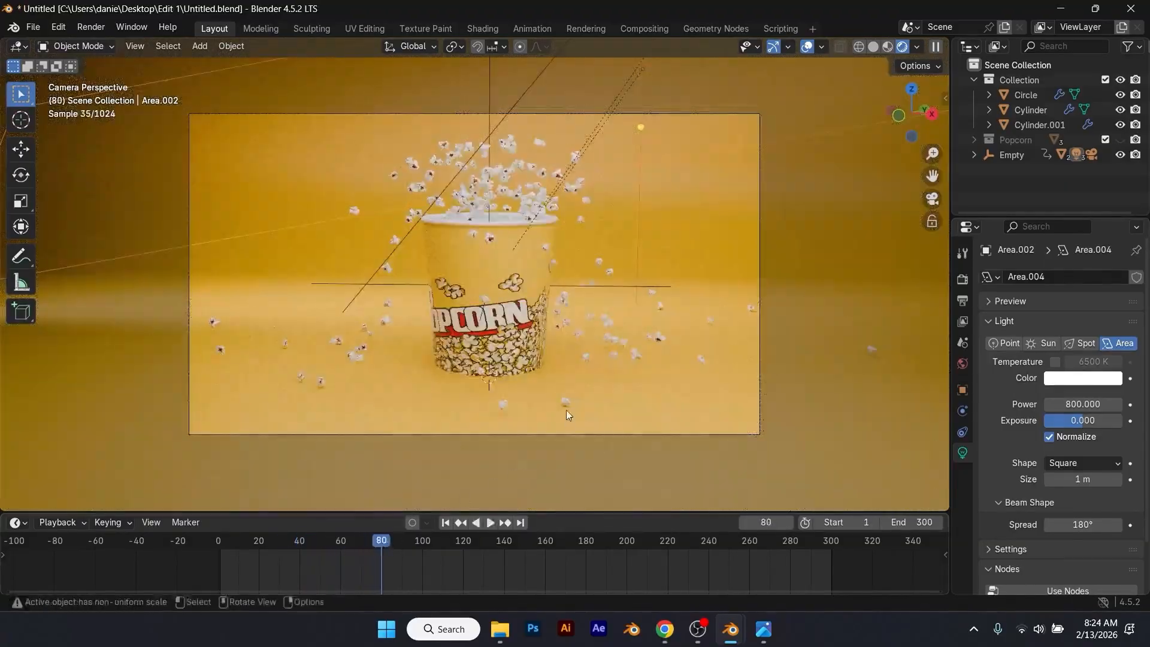
Step: Bake the Circle emitter's particle cache from frame 1
left_click(520, 191)
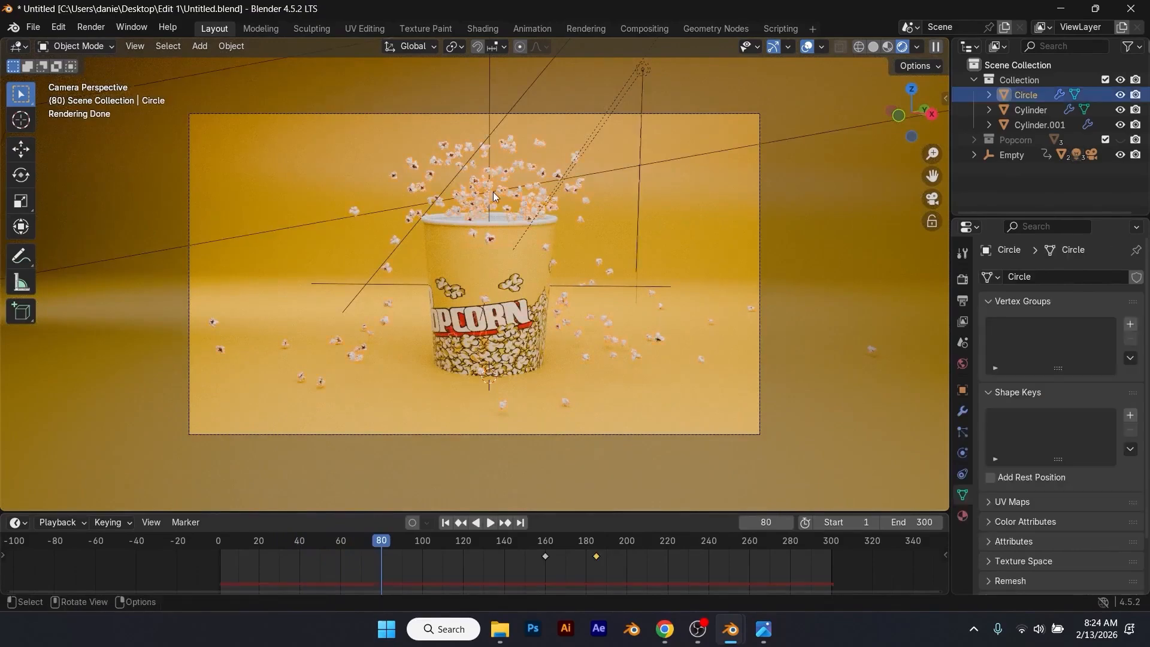
left_click(962, 430)
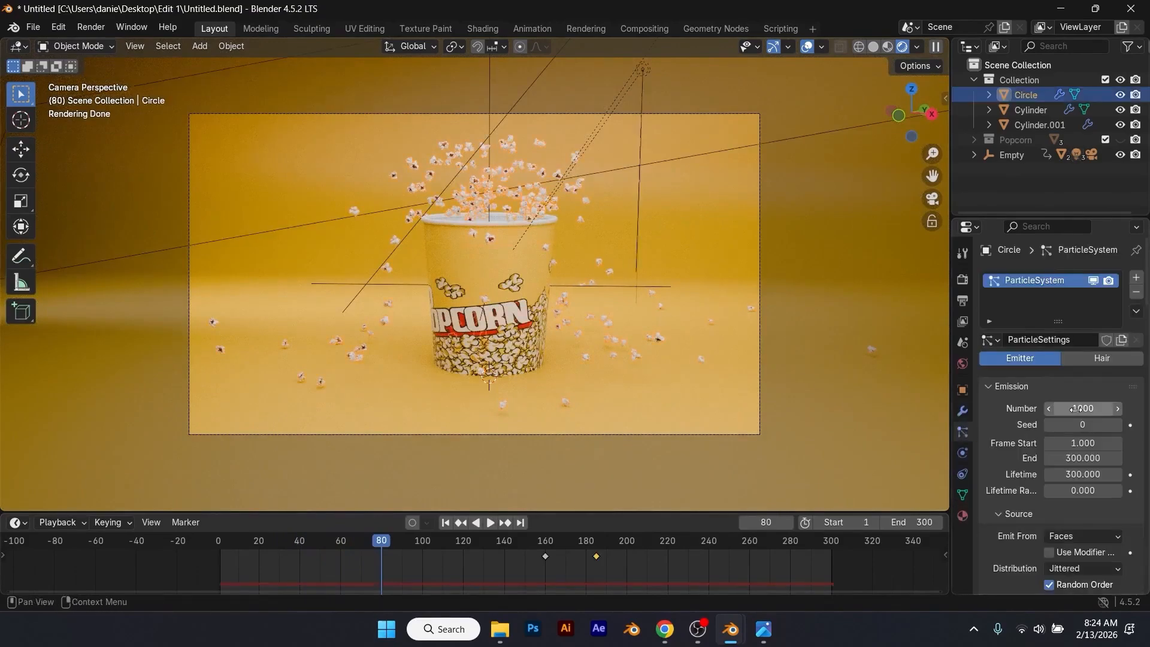
scroll(1076, 408, "down", 12)
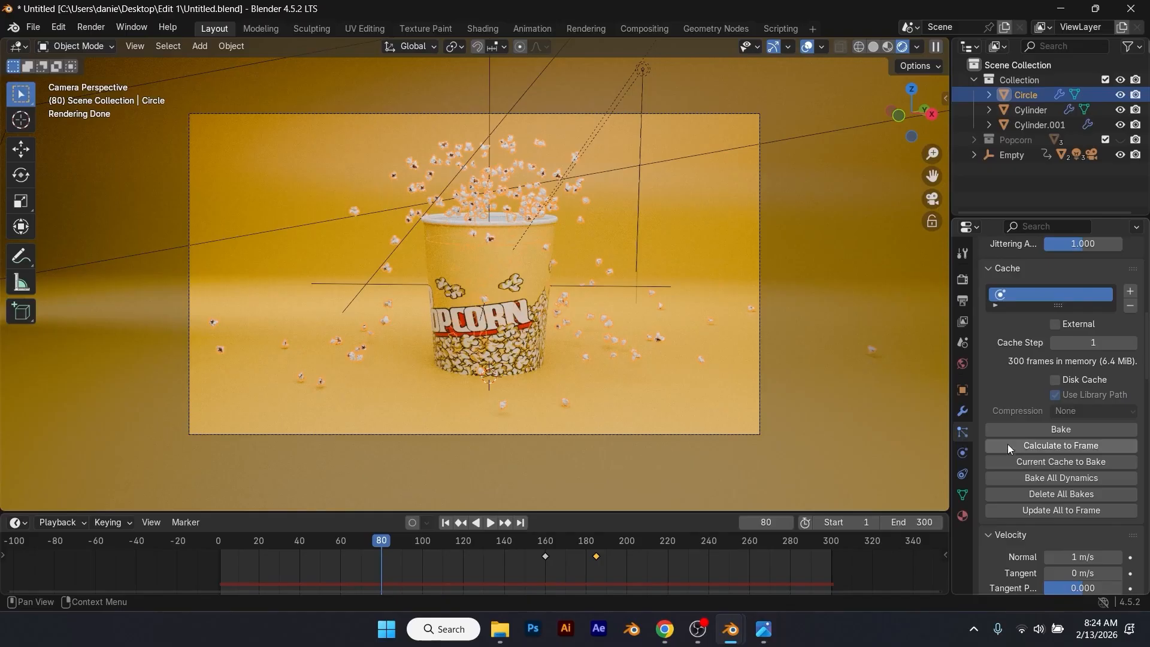
left_click(449, 523)
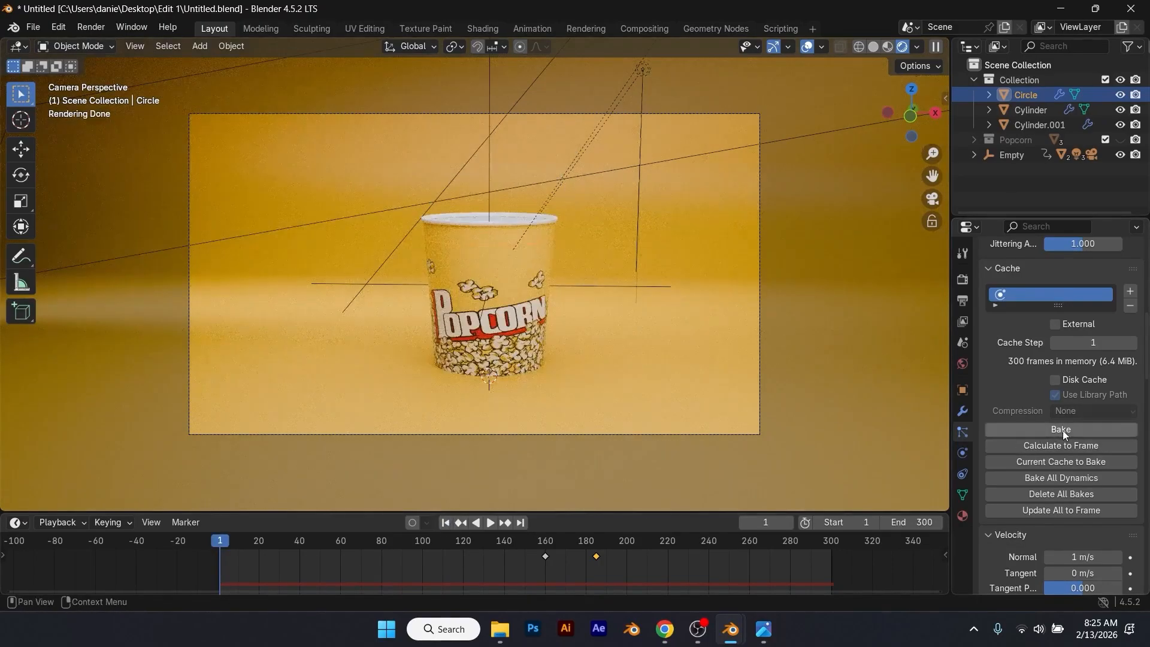
left_click(1061, 430)
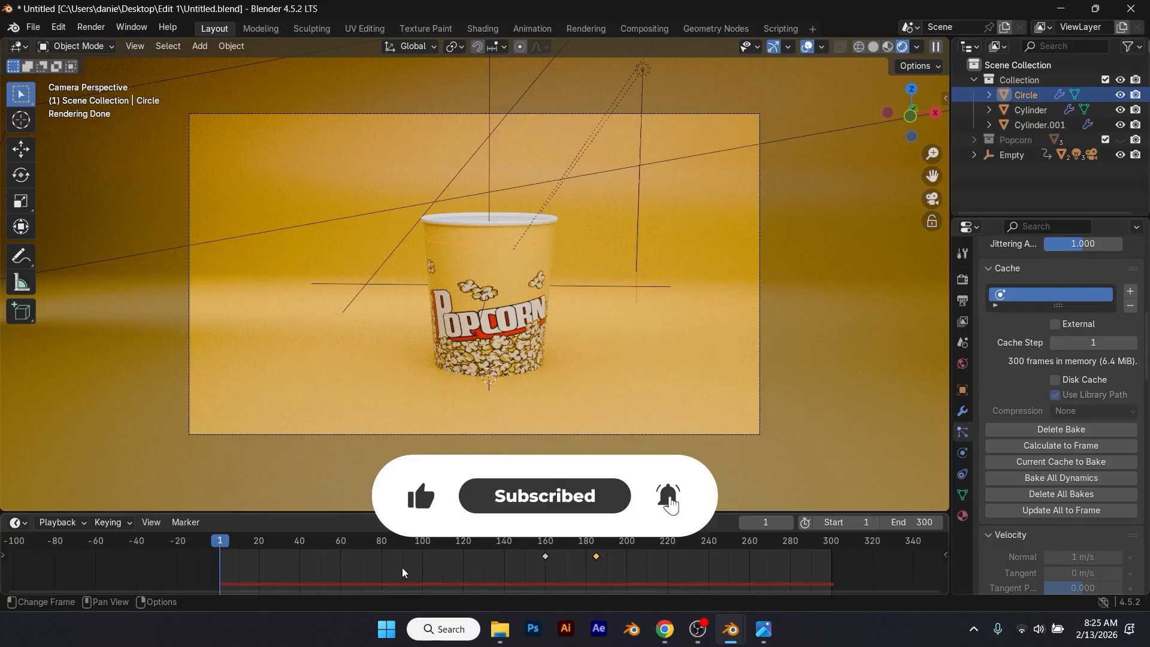
Step: Scrub the timeline to frame 97 to check the baked popcorn burst and select the backdrop plane
mouse_move(422, 548)
left_mouse_down()
mouse_move(756, 545)
mouse_move(314, 565)
mouse_move(416, 562)
left_mouse_up()
left_click(667, 295)
left_click(706, 259)
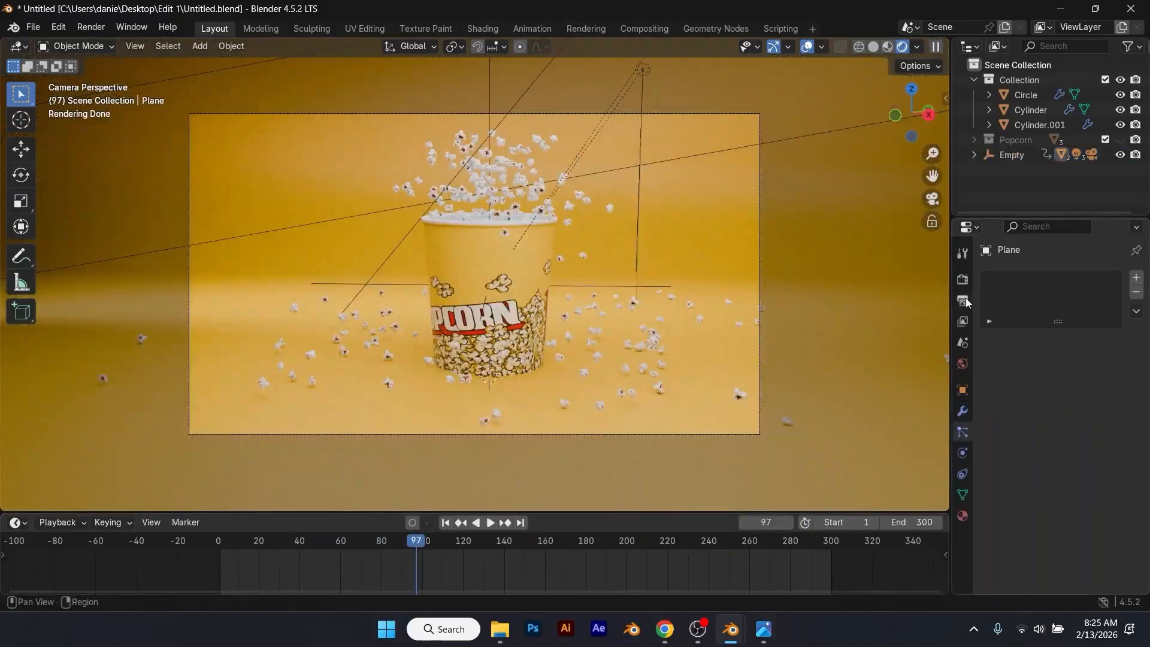
Step: Set the denoiser for final renders to OptiX in the Cycles render sampling settings
left_click(963, 282)
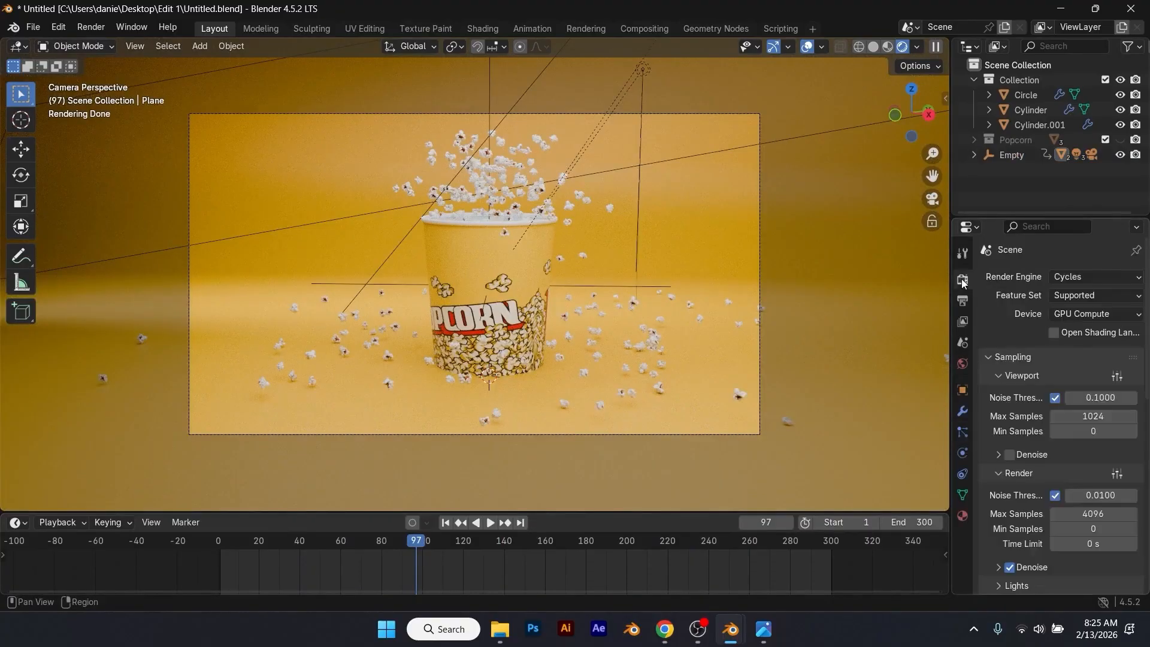
scroll(1031, 389, "down", 3)
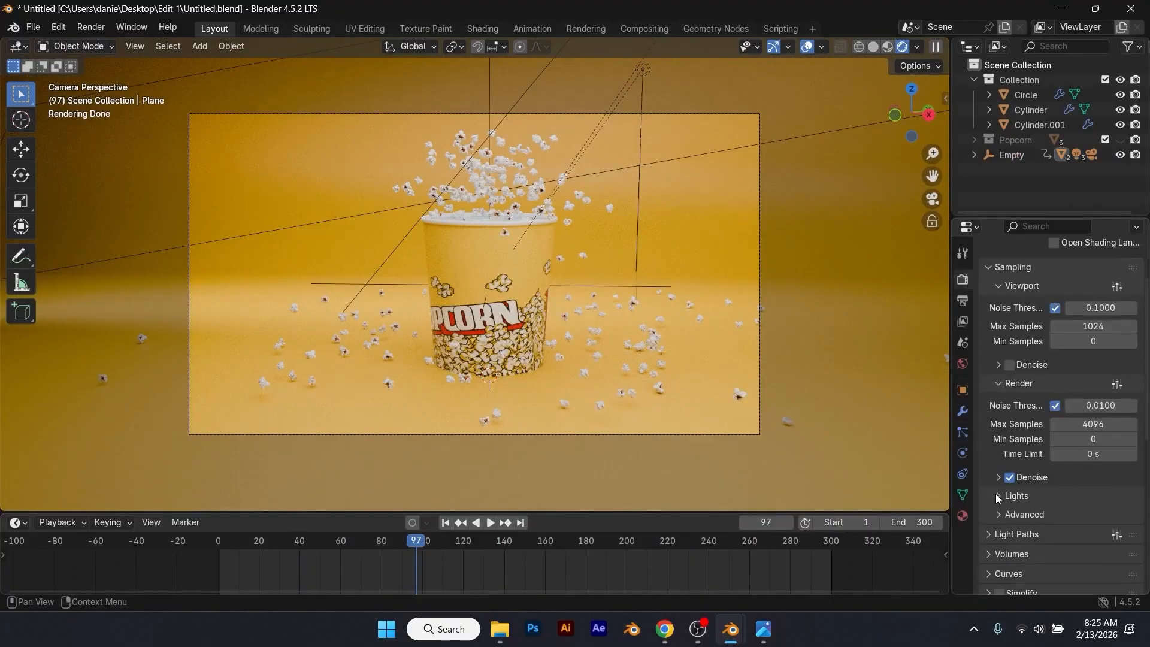
left_click(997, 478)
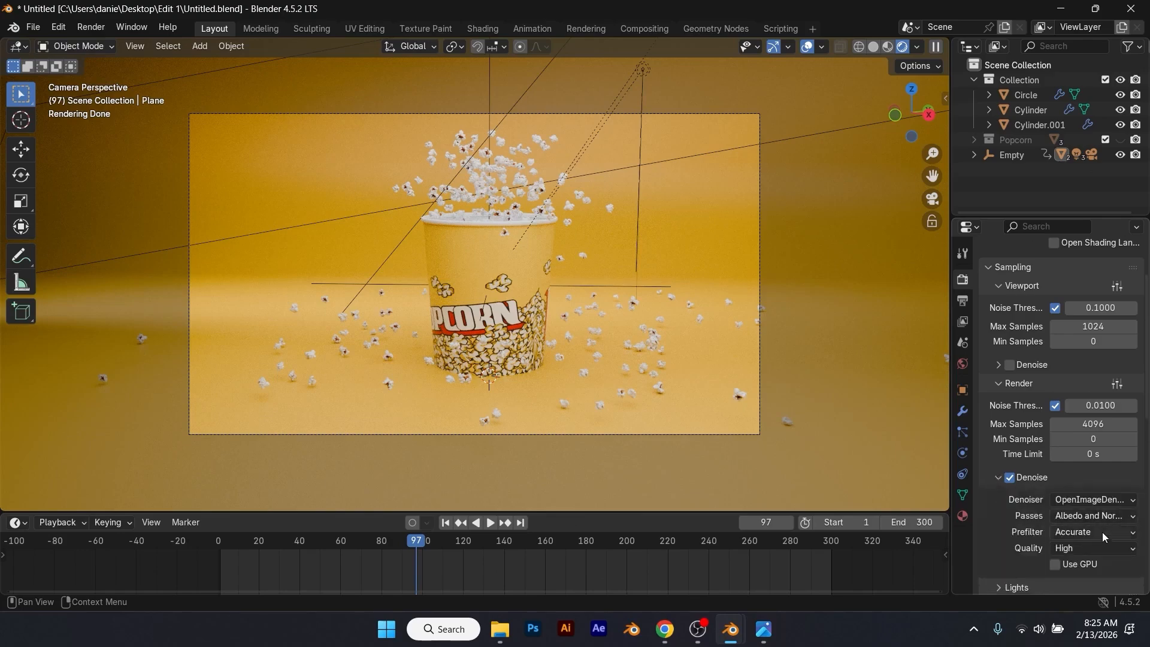
left_click(1105, 499)
left_click(1084, 515)
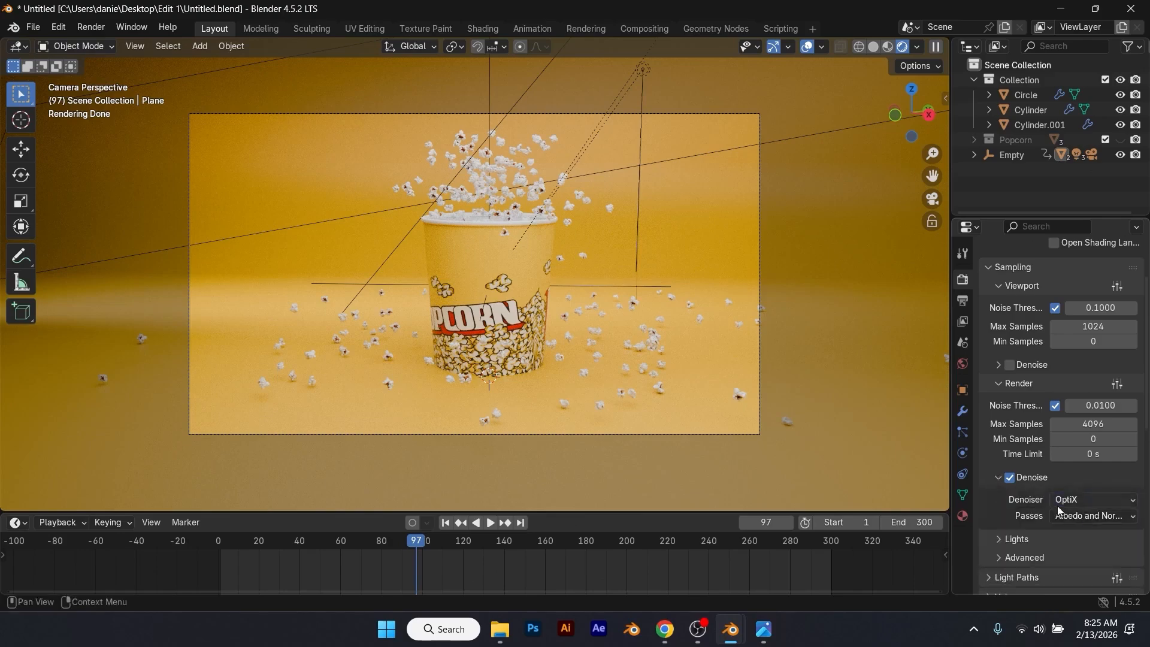
Step: Check the output settings, start rendering the animation, and close the render window while frame 1 is processing
left_click(963, 300)
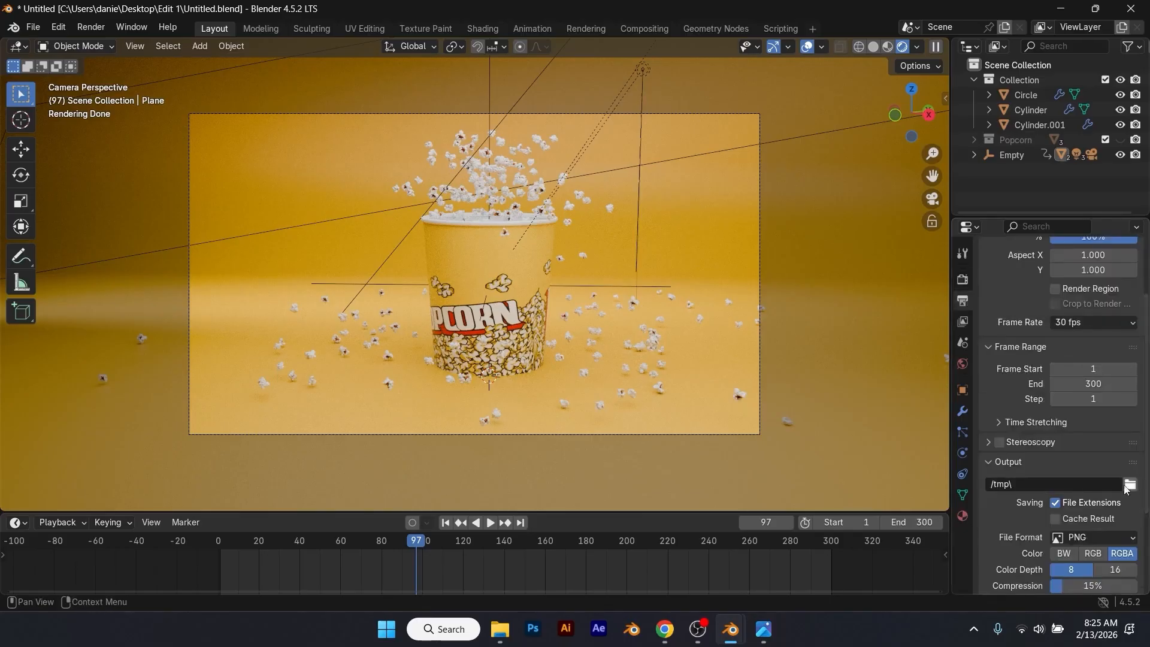
left_click(88, 30)
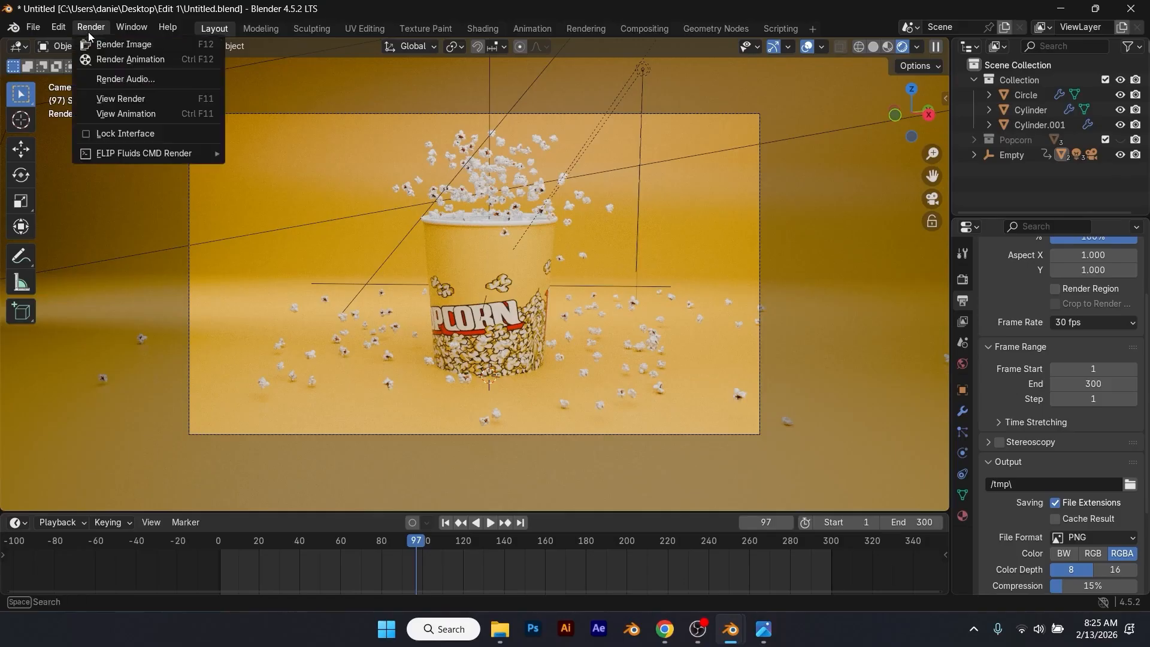
left_click(156, 60)
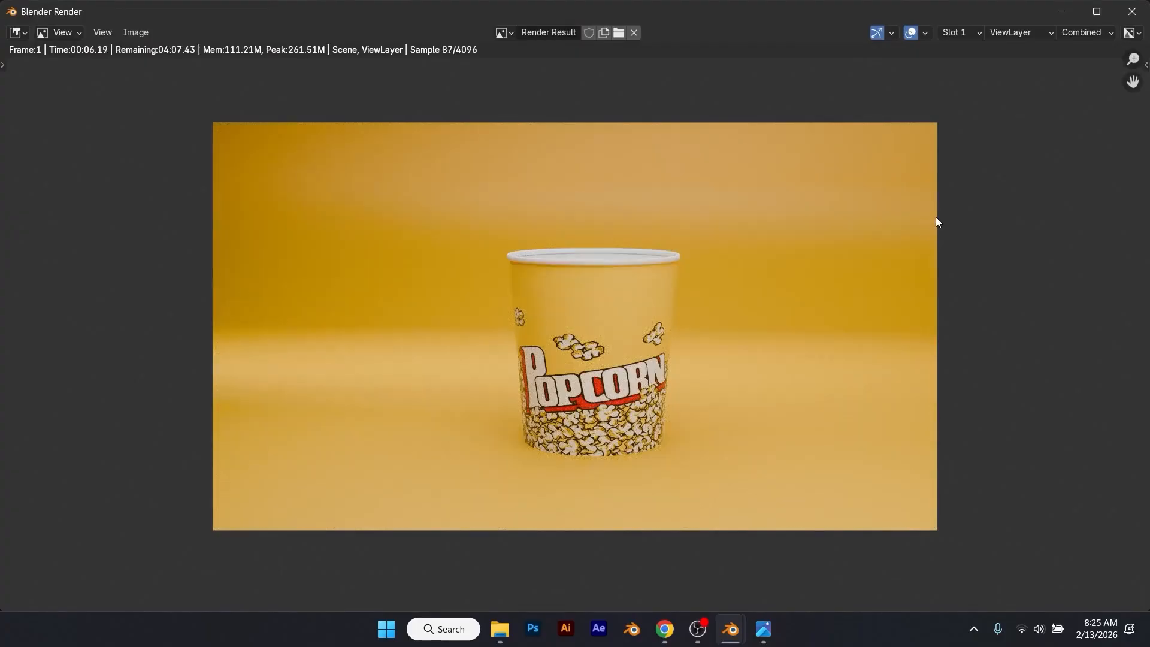
left_click(1131, 12)
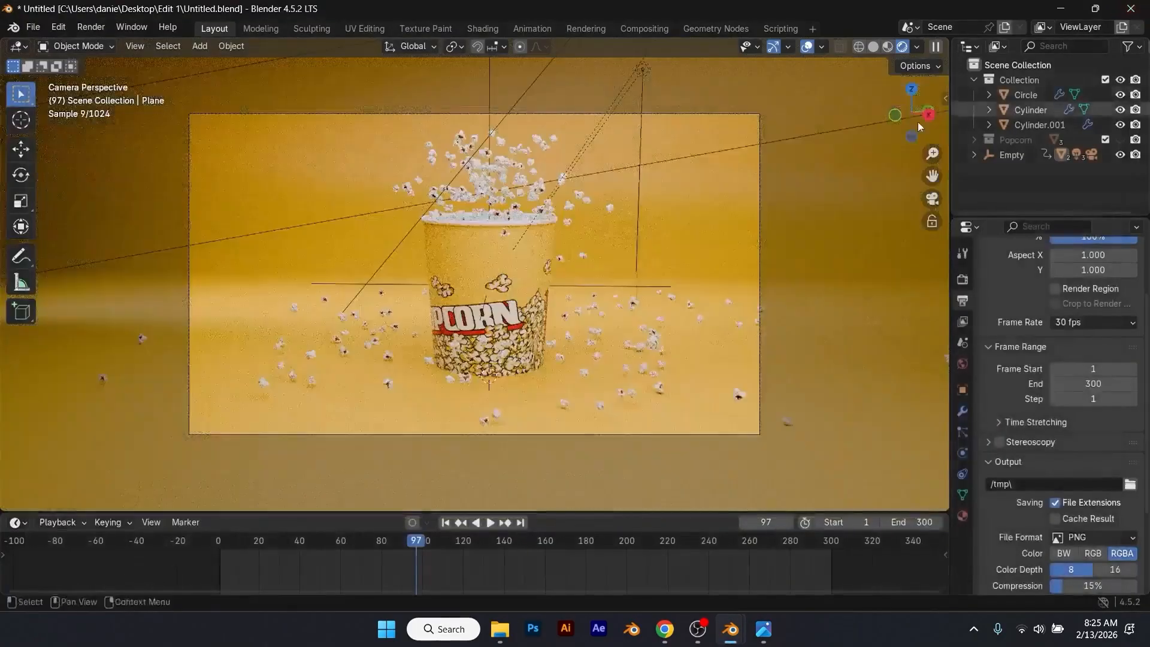